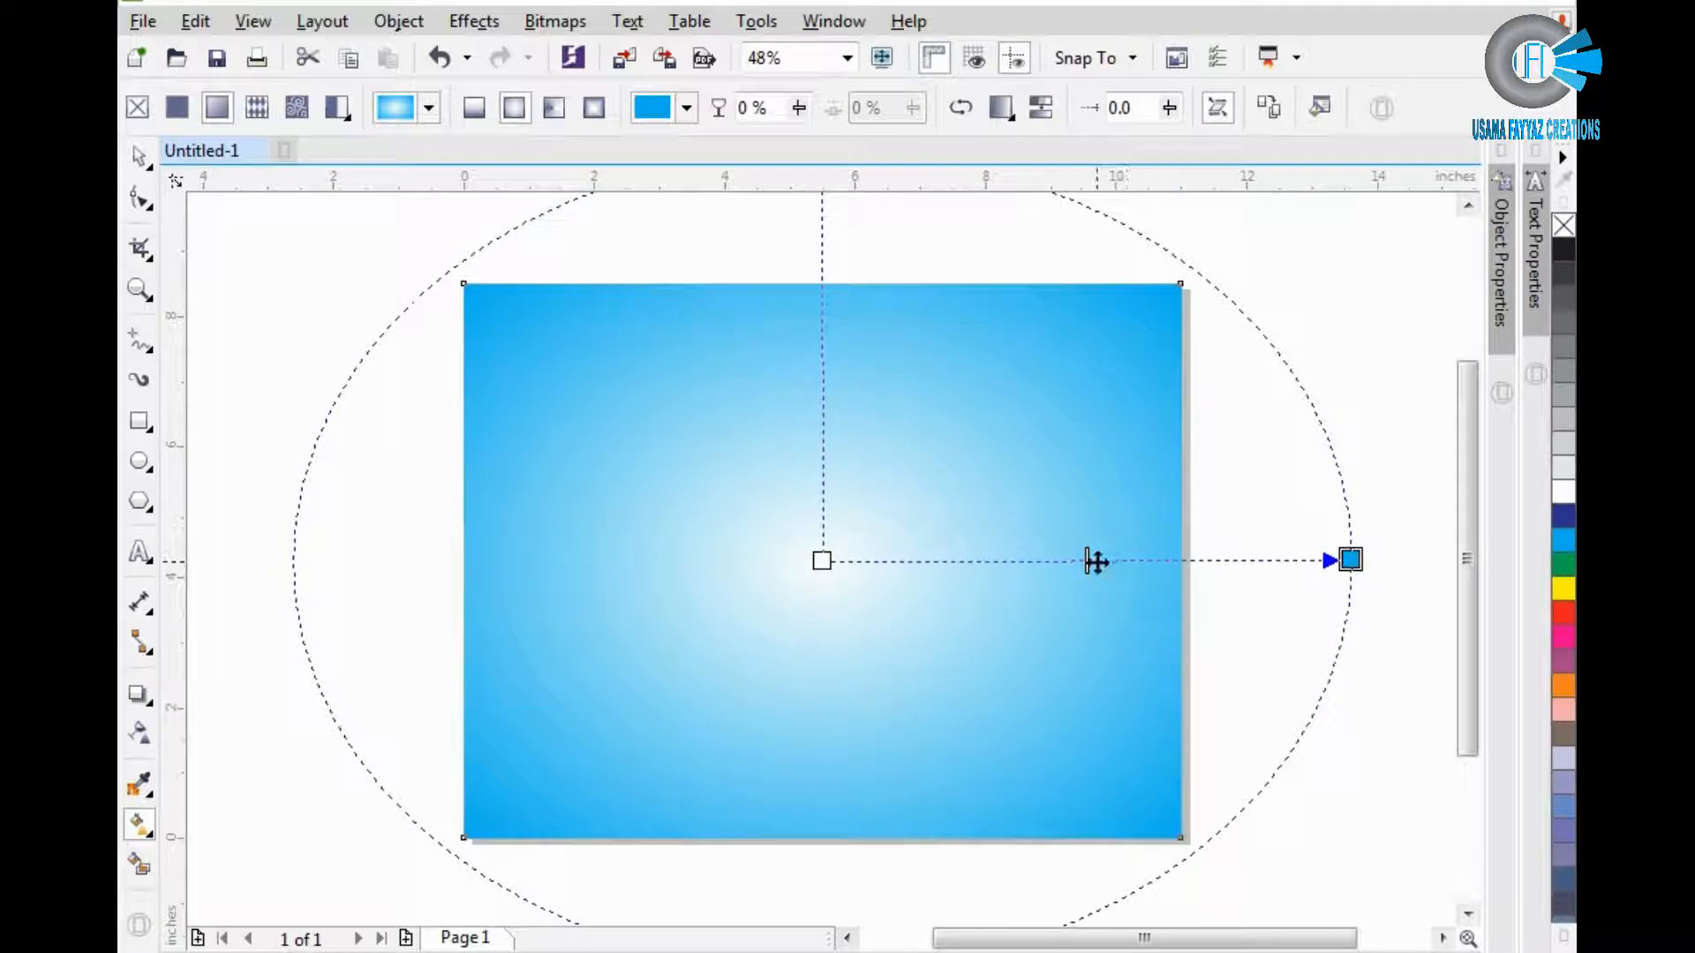
Shift the midpoint of the background rectangle's white-to-blue elliptical fill slightly outward, and lock the rectangle.
{"action": "mouse_move", "coordinate": [1089, 561]}
{"action": "left_mouse_down"}
{"action": "mouse_move", "coordinate": [986, 563]}
{"action": "mouse_move", "coordinate": [1101, 561]}
{"action": "left_mouse_up"}
{"action": "key", "text": "space"}
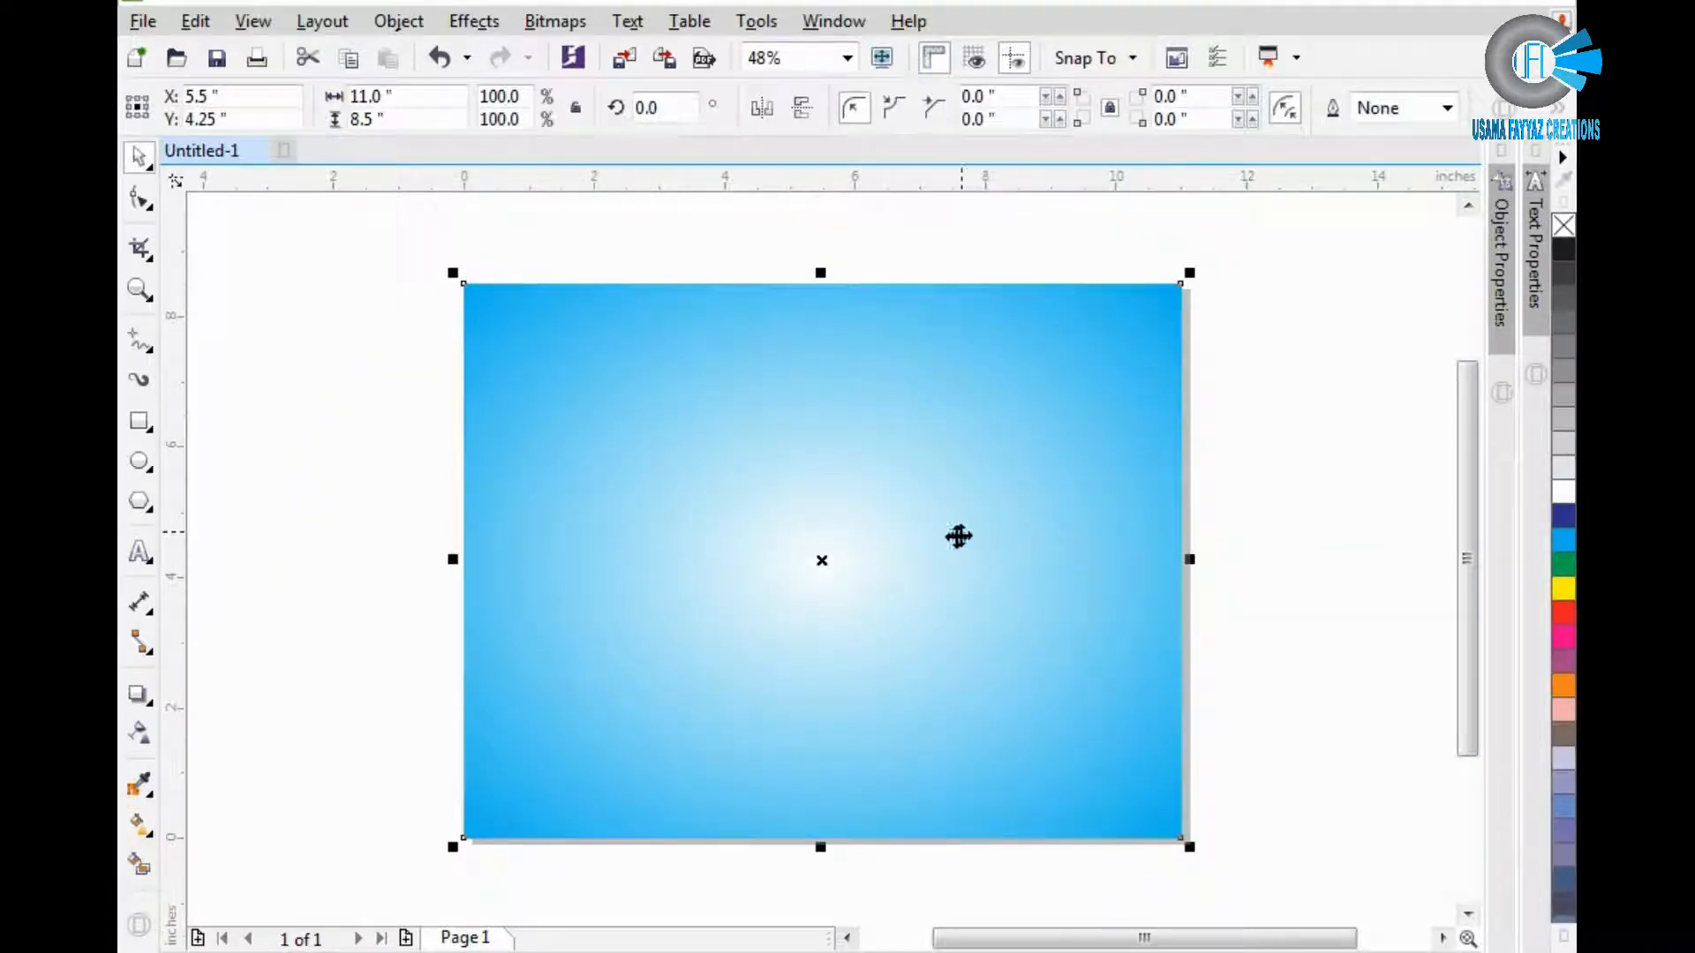
{"action": "right_click", "coordinate": [930, 352]}
{"action": "left_click", "coordinate": [1045, 624]}
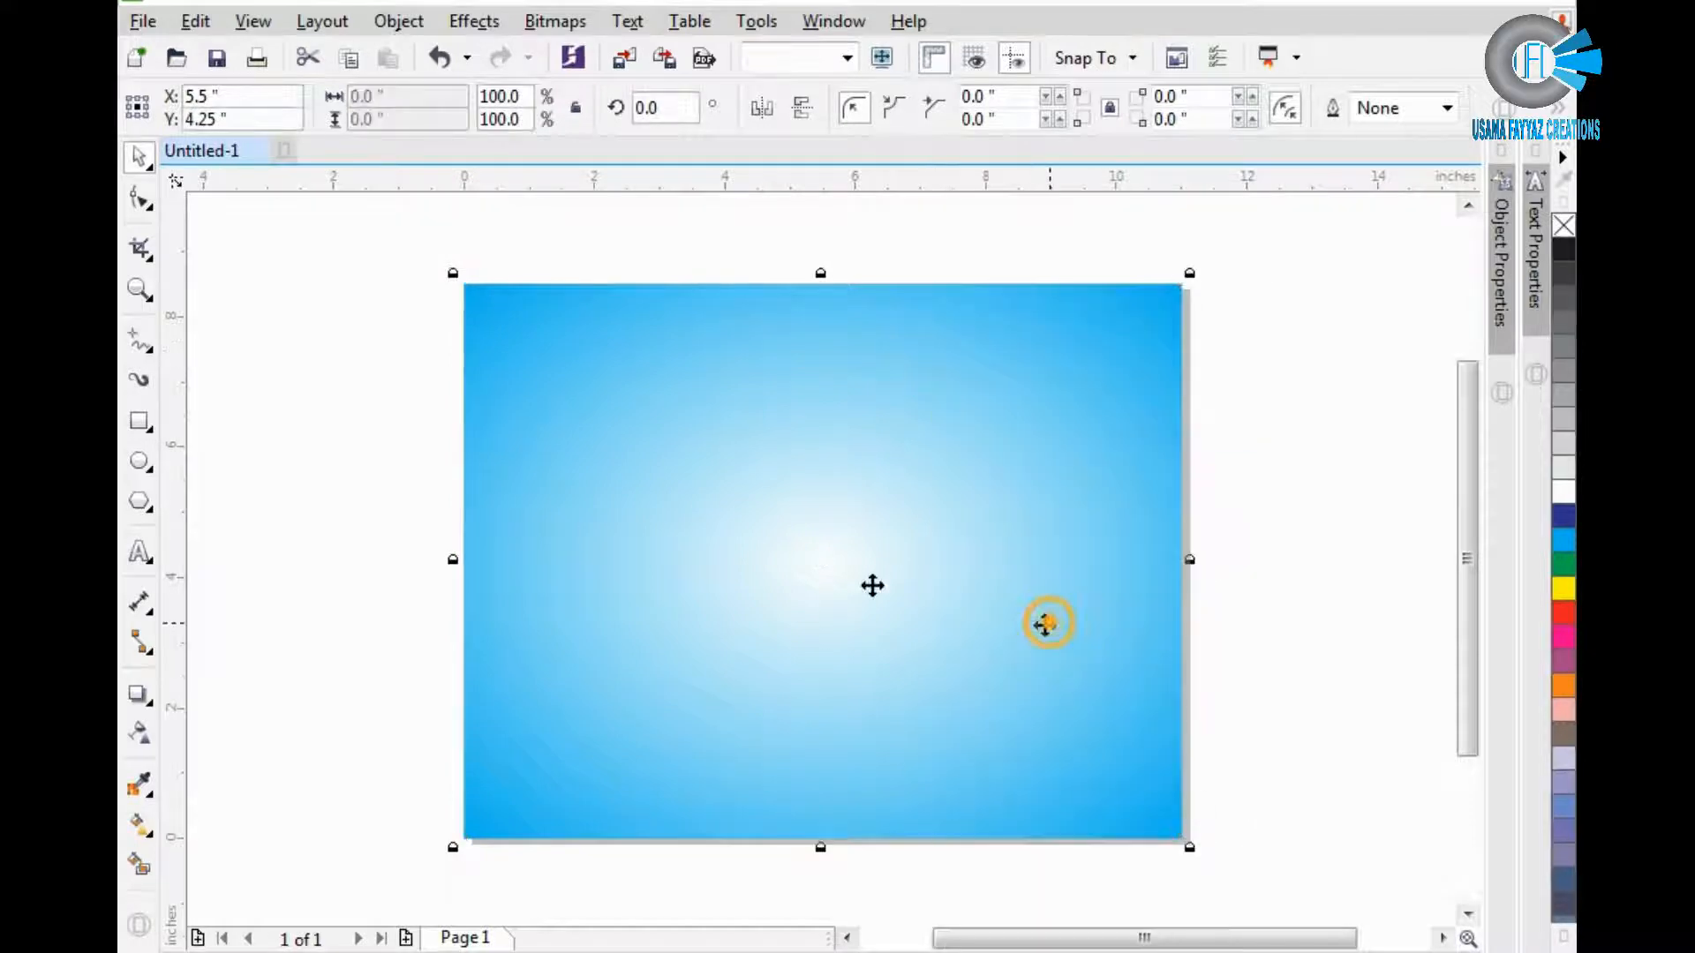
{"action": "left_click", "coordinate": [344, 481]}
Add the artistic text "DELL" on the blue background, to the left of its centre.
{"action": "left_click", "coordinate": [140, 549]}
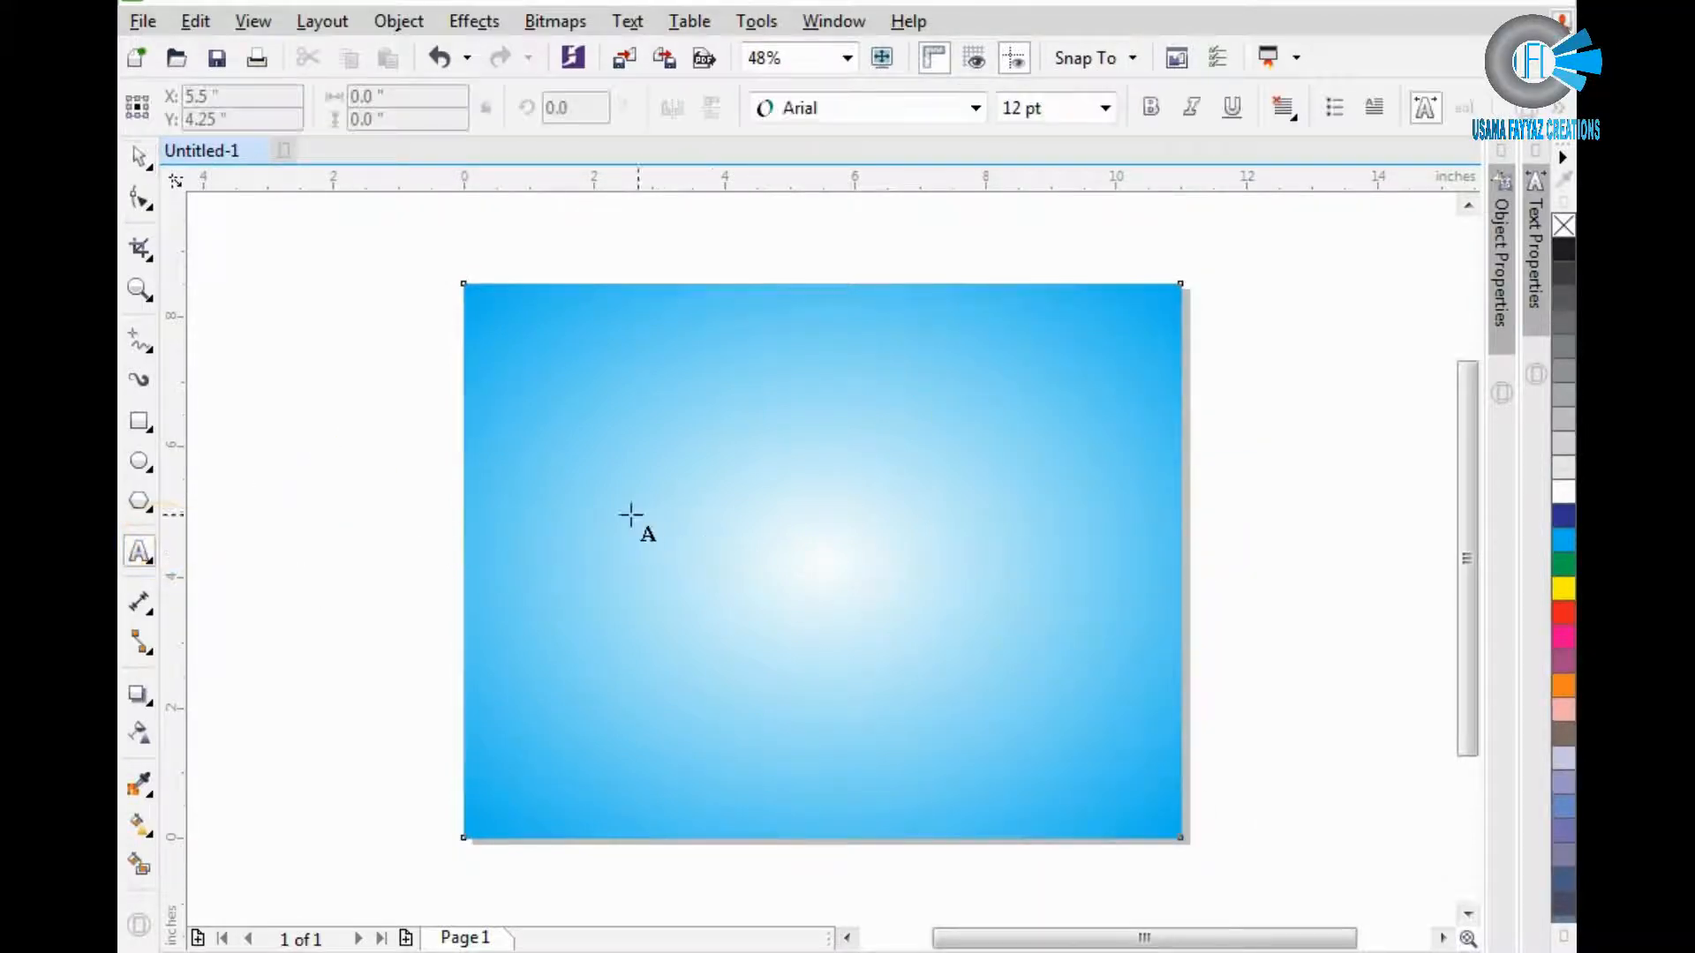
{"action": "left_click", "coordinate": [574, 558]}
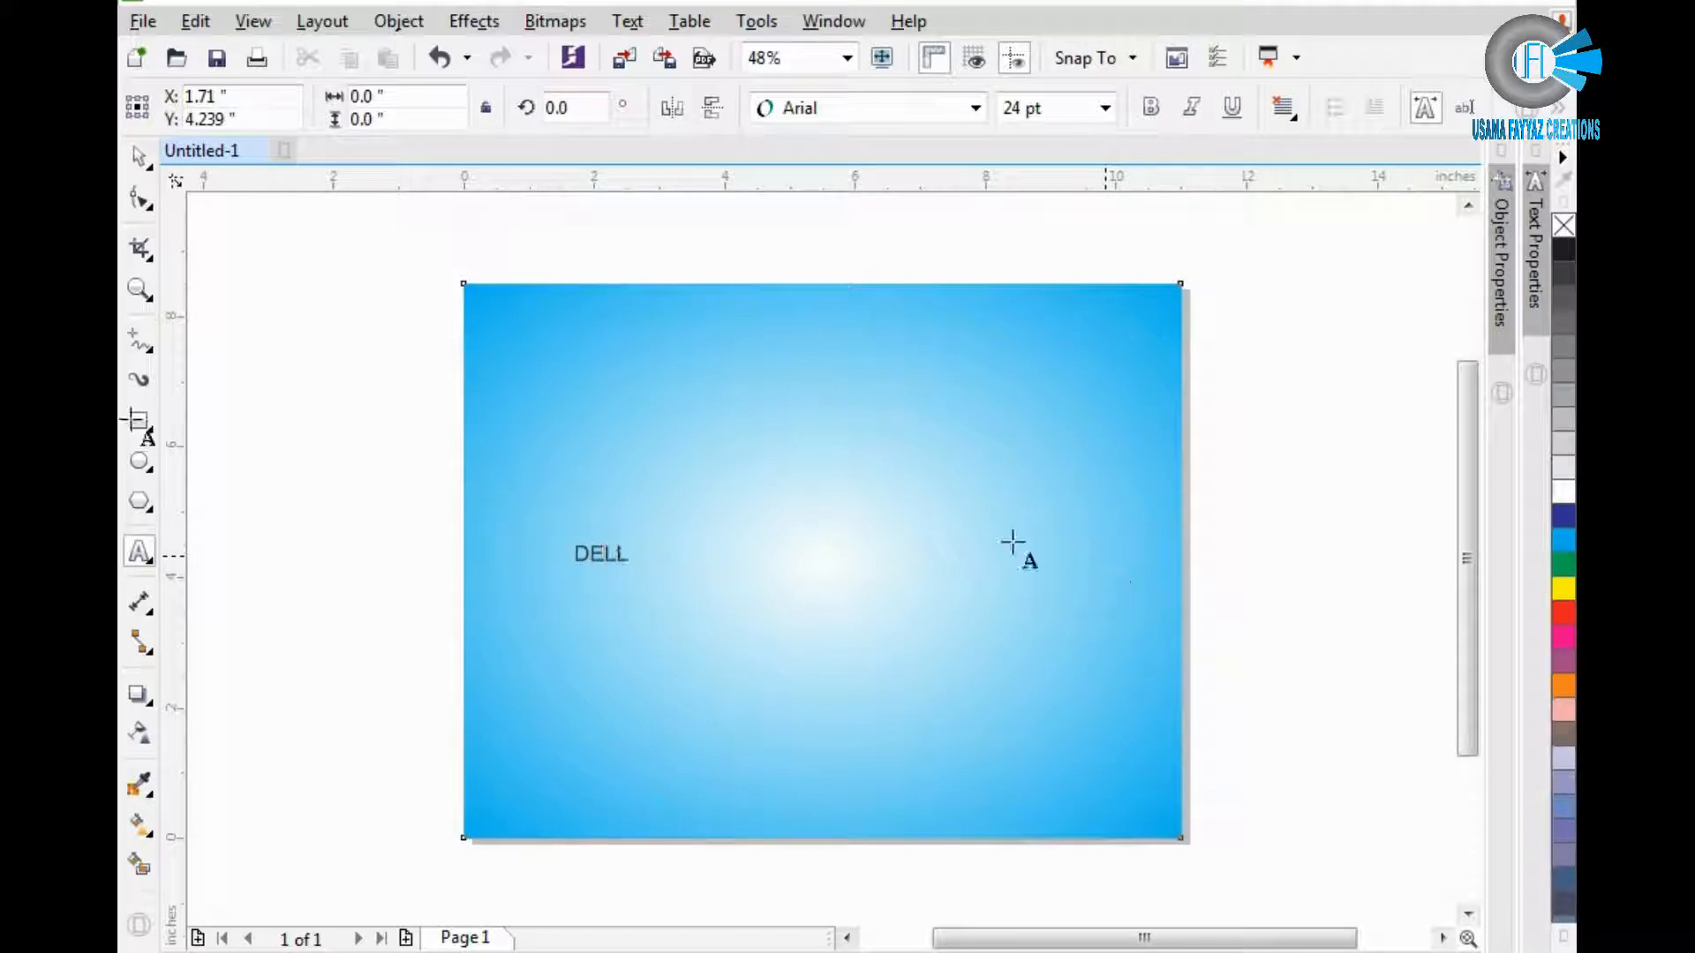
{"action": "left_click", "coordinate": [139, 157]}
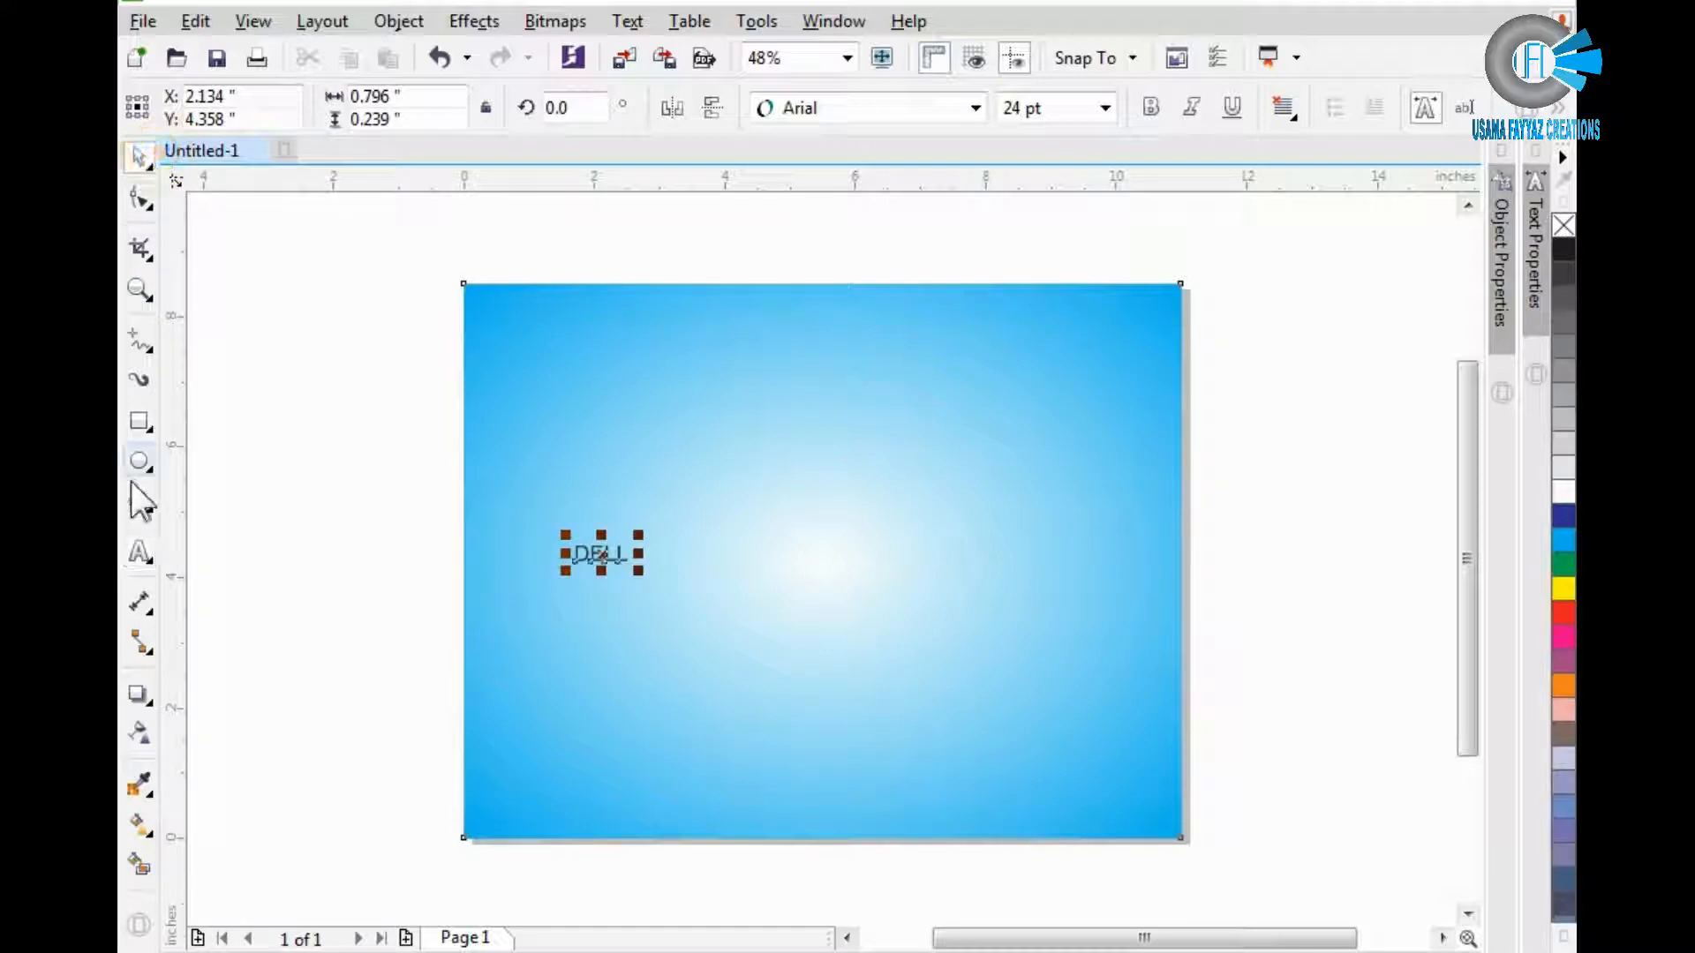
Write "IN THIS VIDEO I SHOW YOU HOW YOU CAN PUT PLASTICE EFFECT OIN TEXT OR AN OBJECT" above the page, and delete it.
{"action": "left_click", "coordinate": [138, 552]}
{"action": "left_click", "coordinate": [409, 231]}
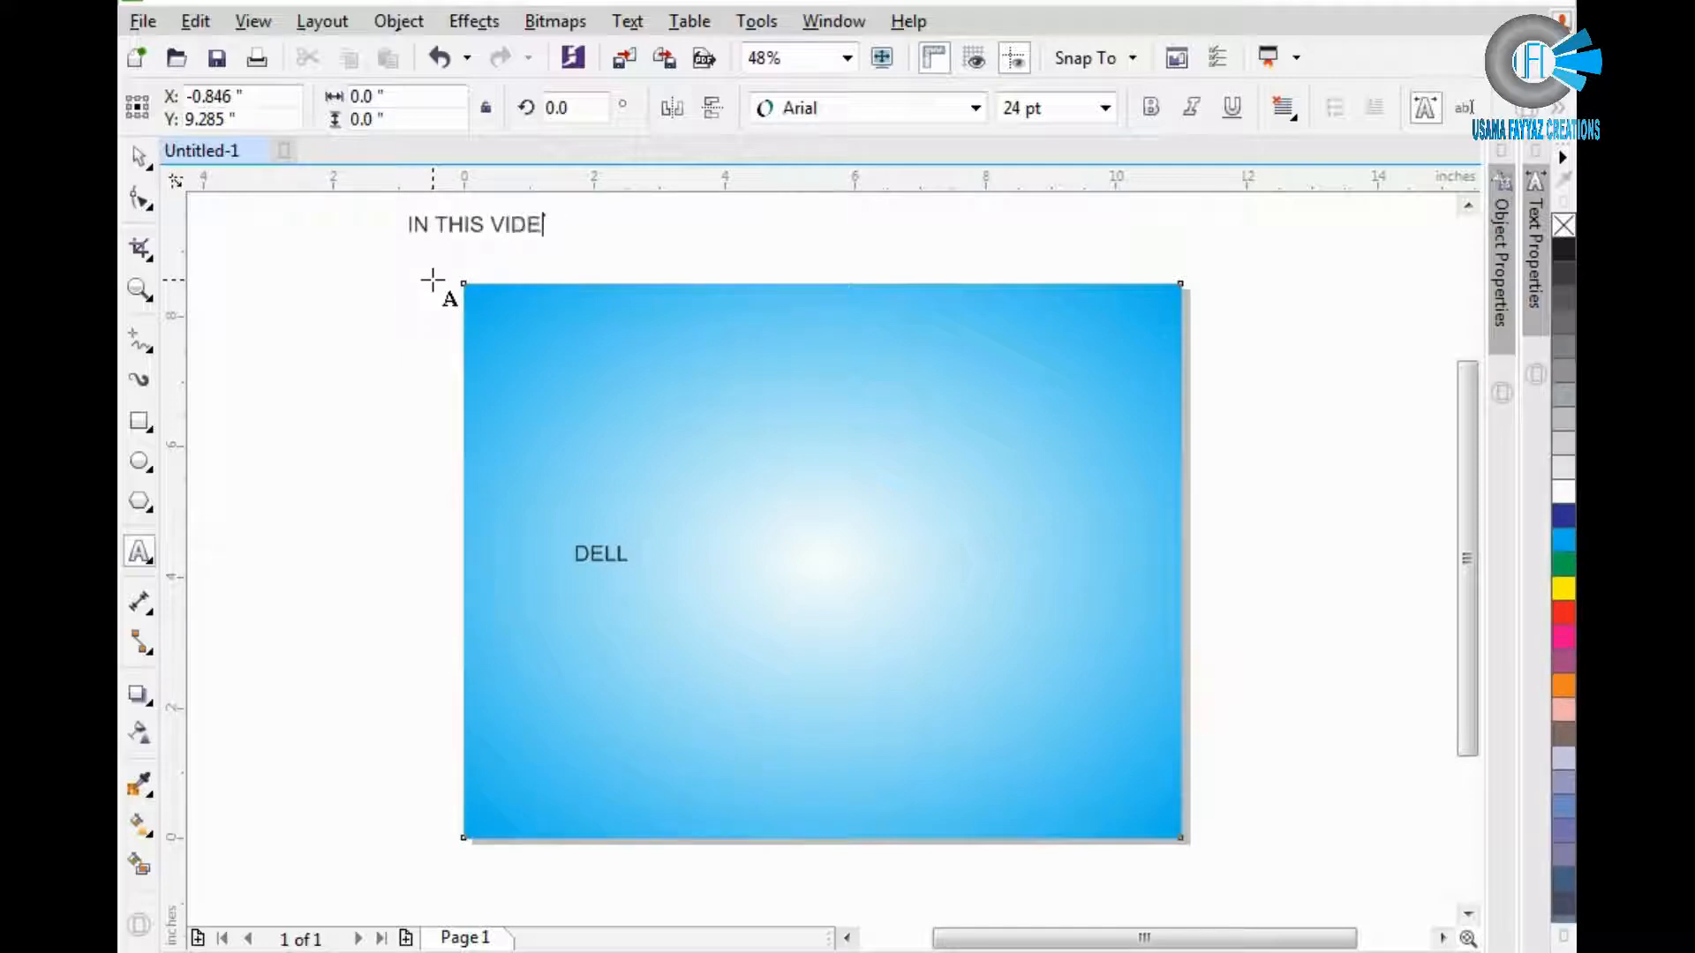
{"action": "type", "text": "IN THIS VIDEO I SHOW Y"}
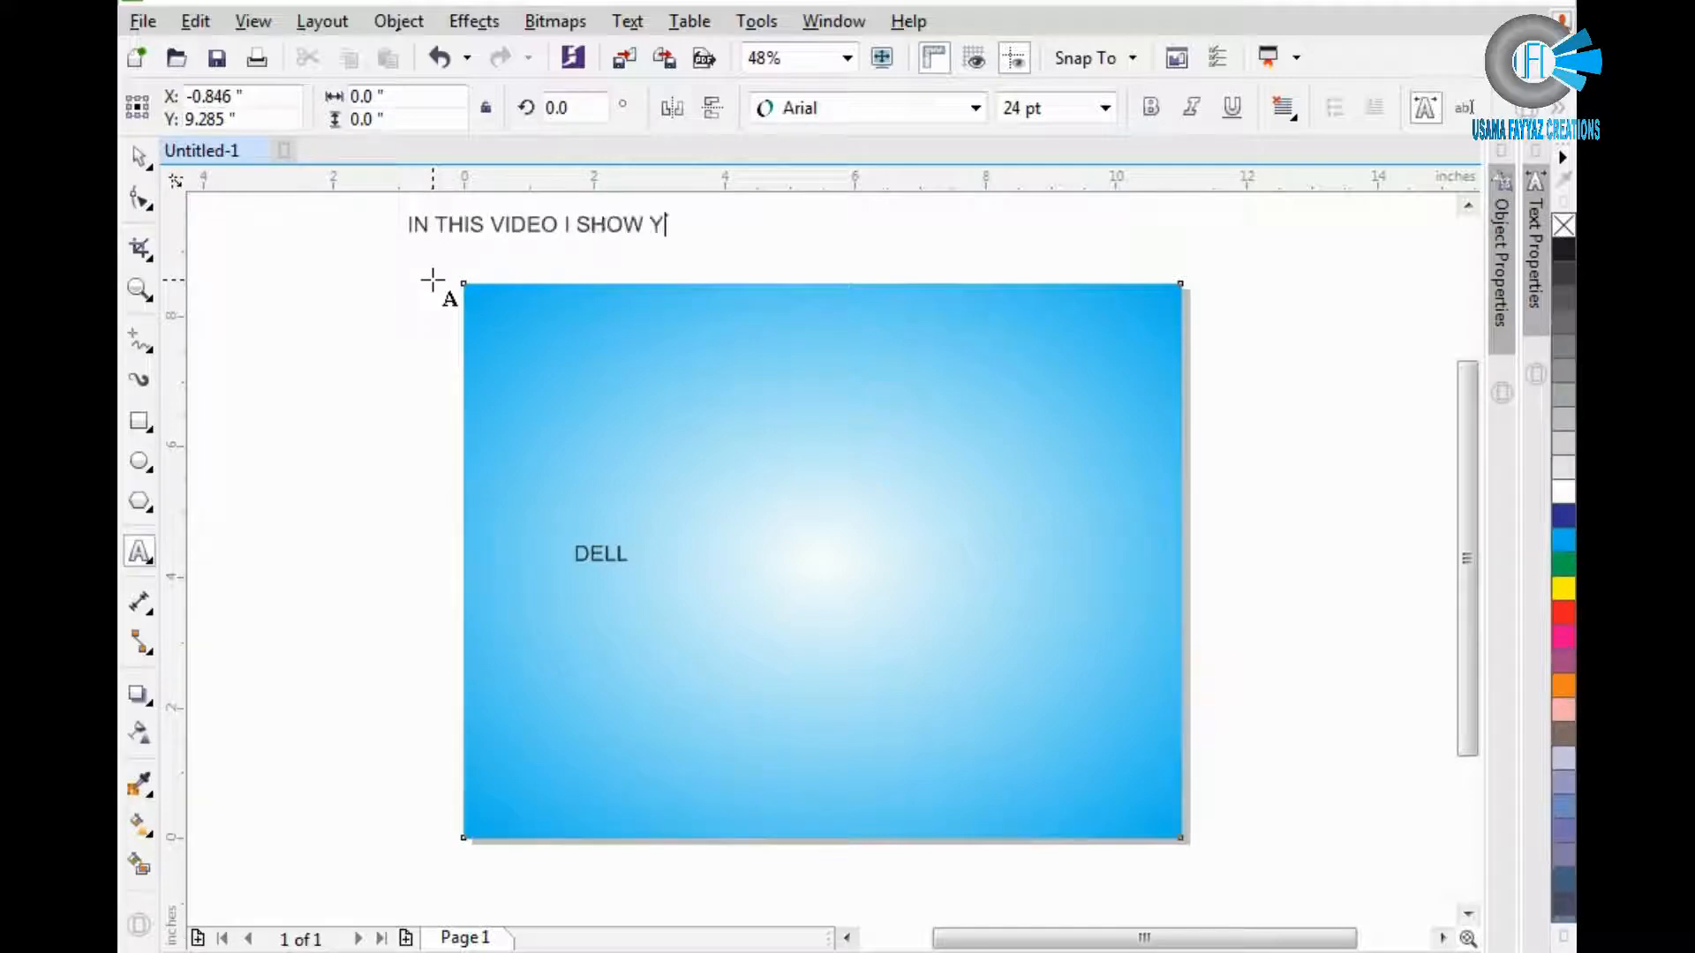
{"action": "type", "text": "OU HOW YOU CAN PU"}
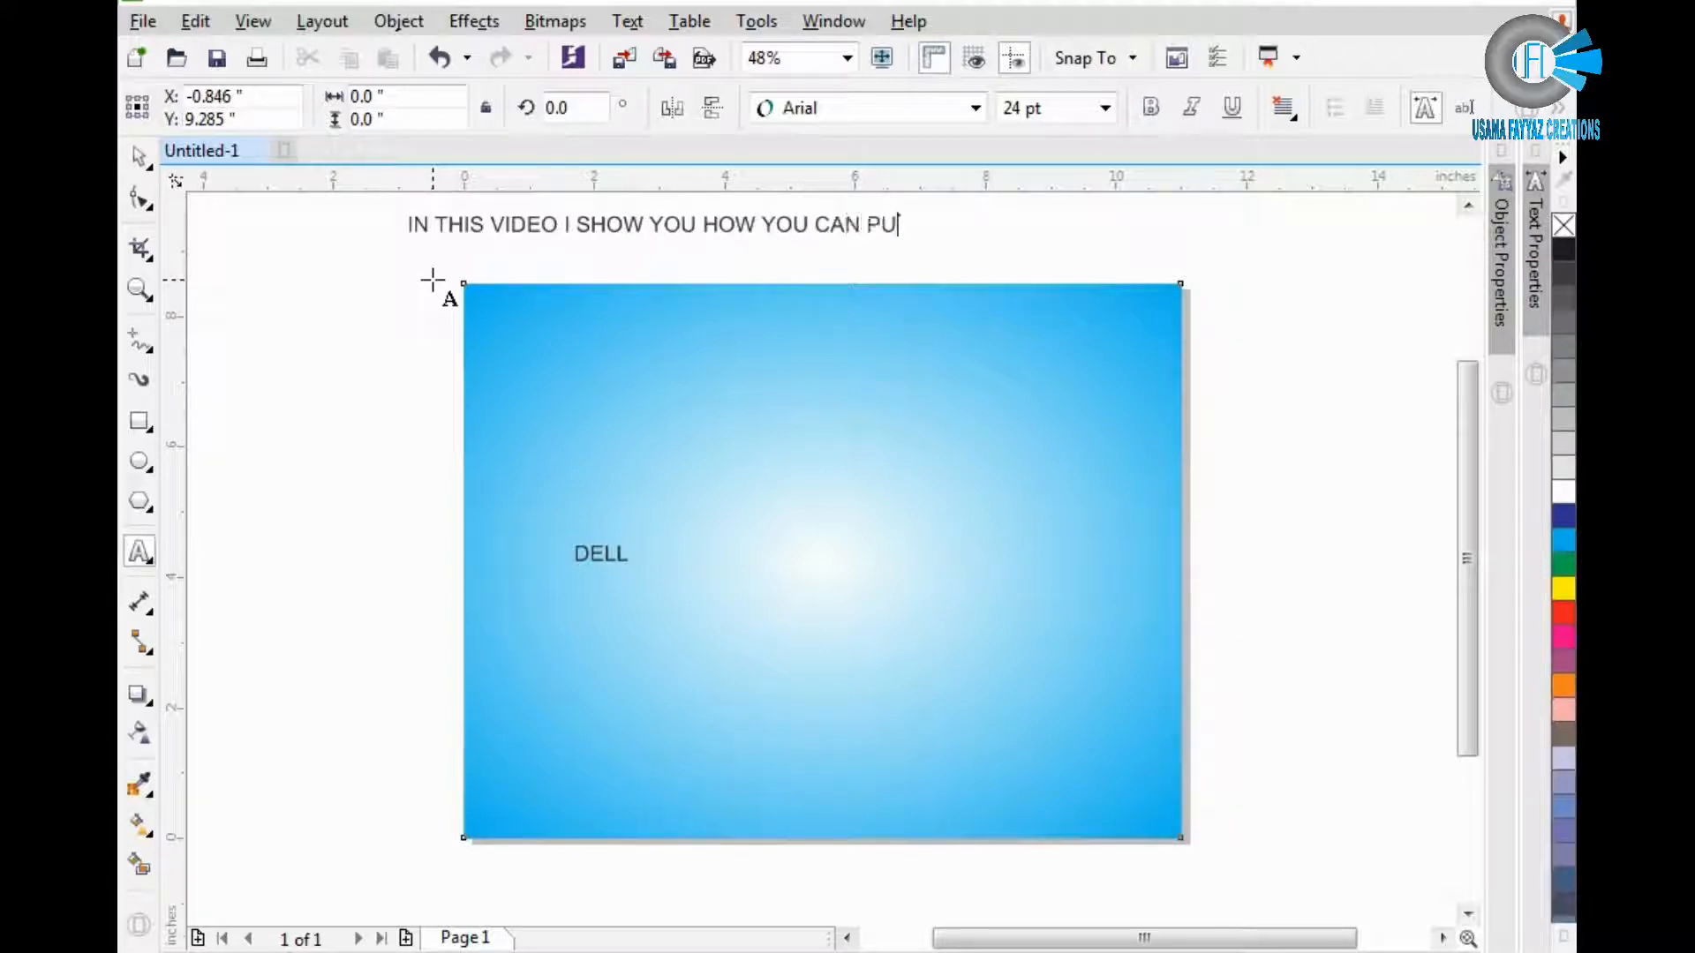
{"action": "type", "text": "T"}
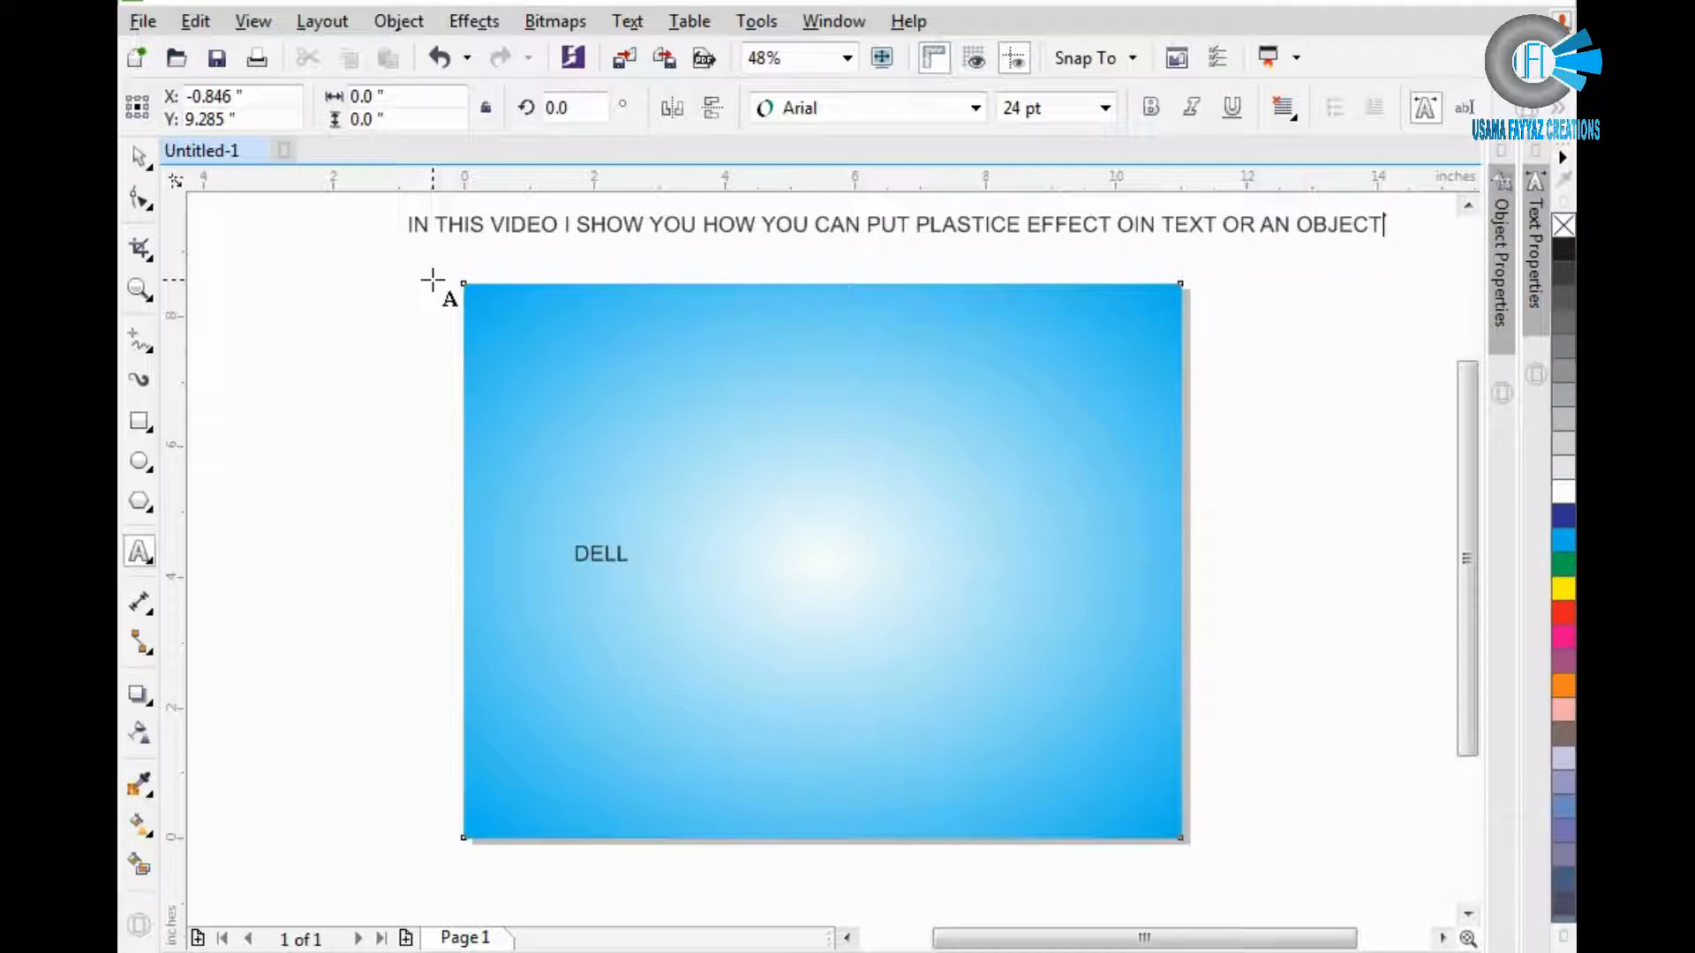
{"action": "key", "text": "Escape"}
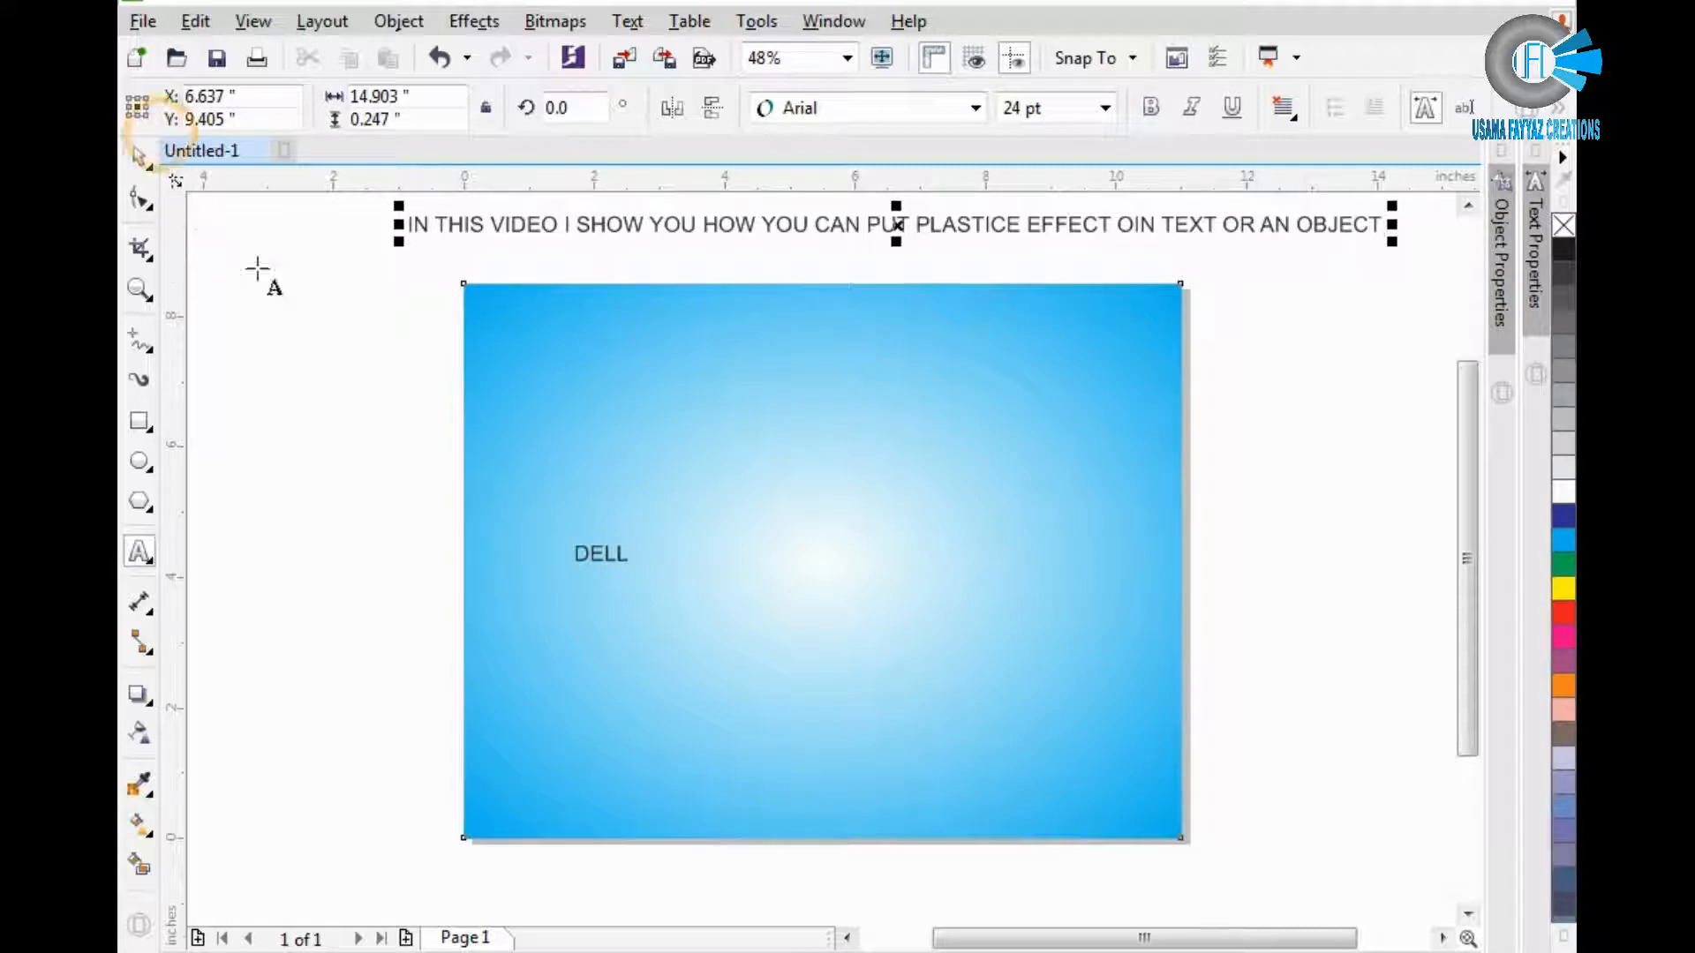
{"action": "left_click", "coordinate": [140, 156]}
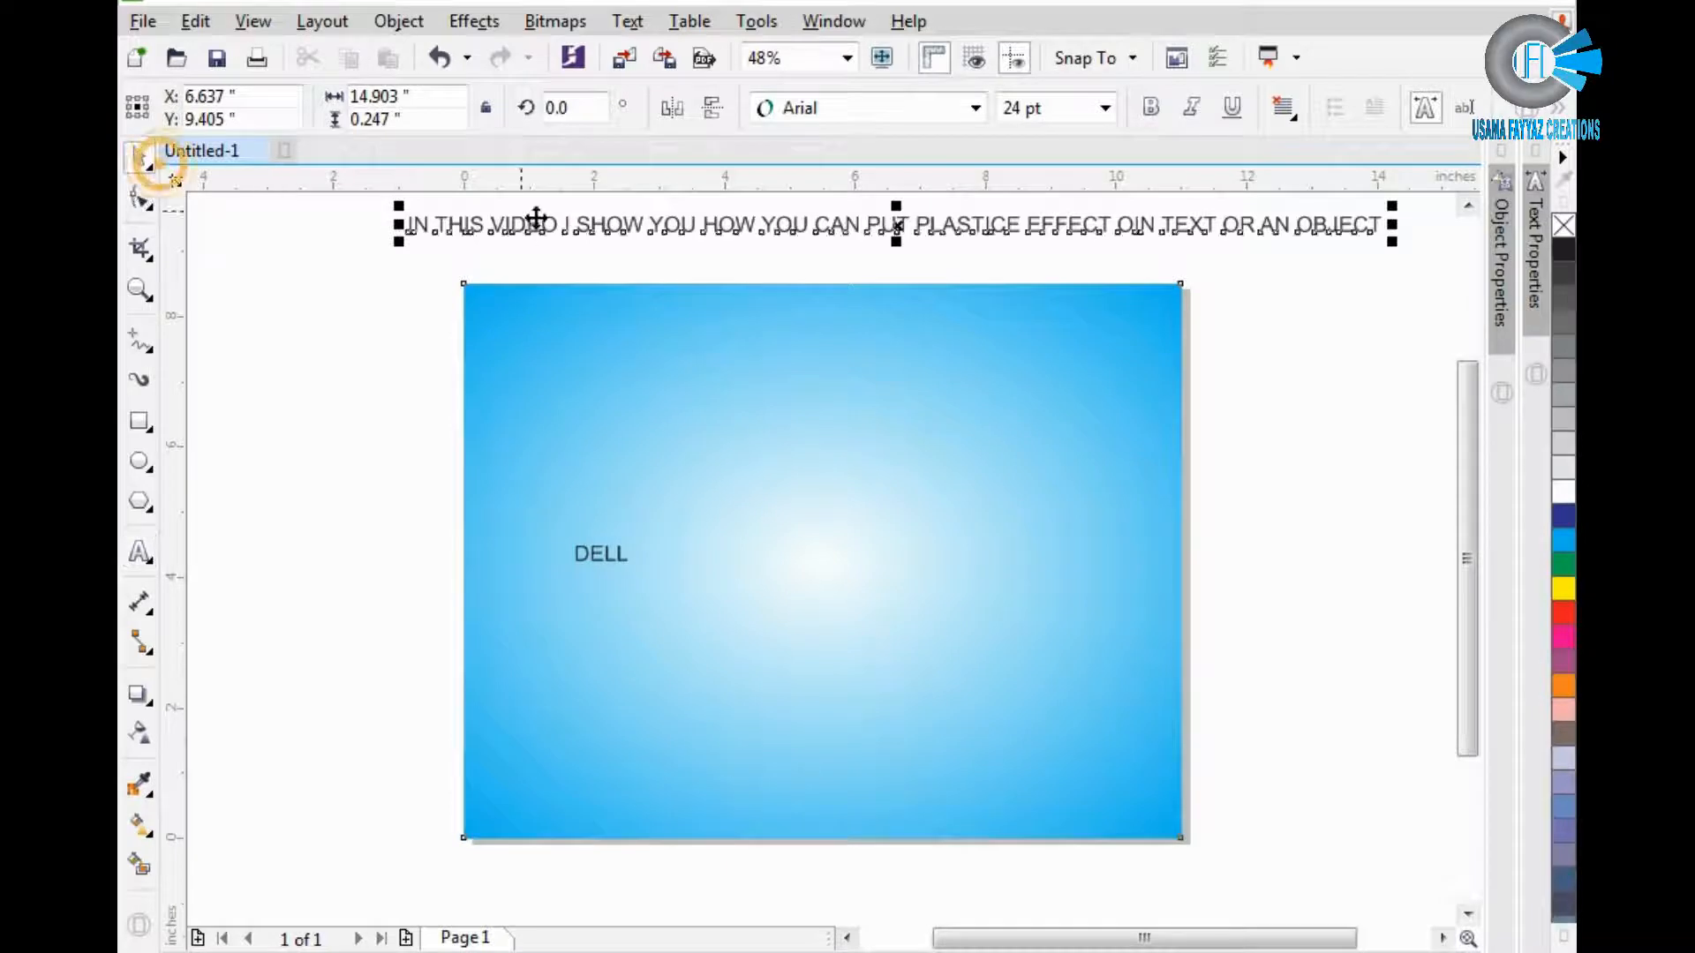
{"action": "left_click", "coordinate": [779, 232]}
{"action": "key", "text": "Delete"}
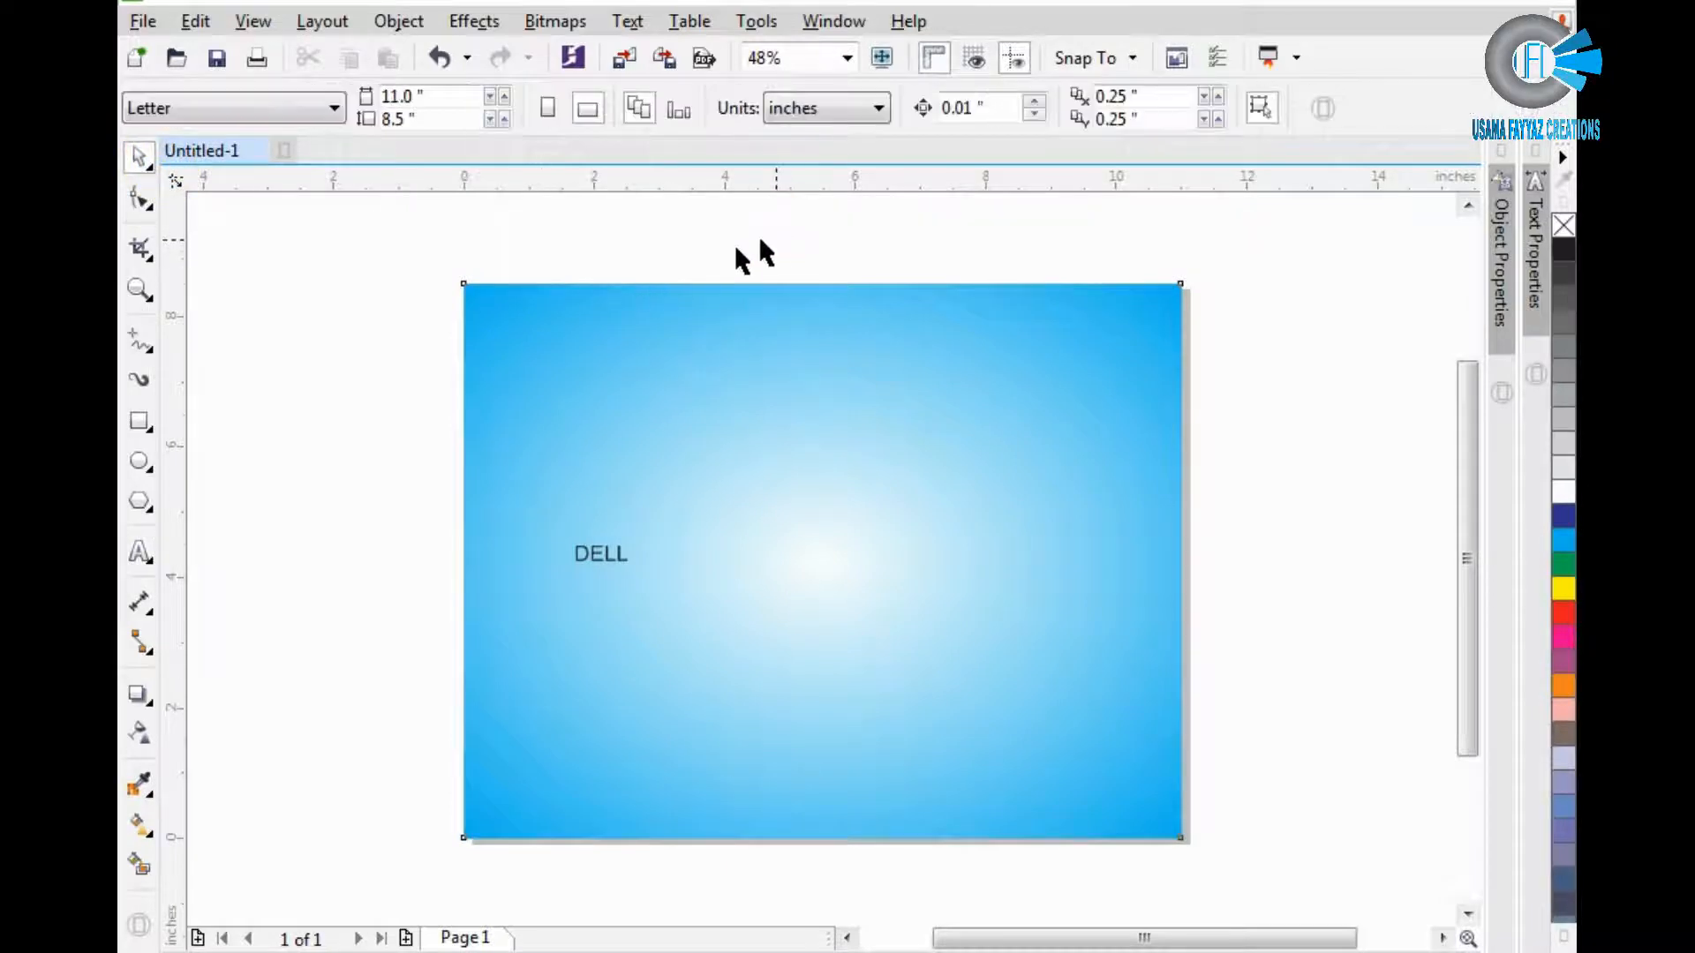
Centre the DELL text on the page and enlarge it from its centre to about 190 pt.
{"action": "left_click", "coordinate": [597, 554]}
{"action": "key", "text": "p"}
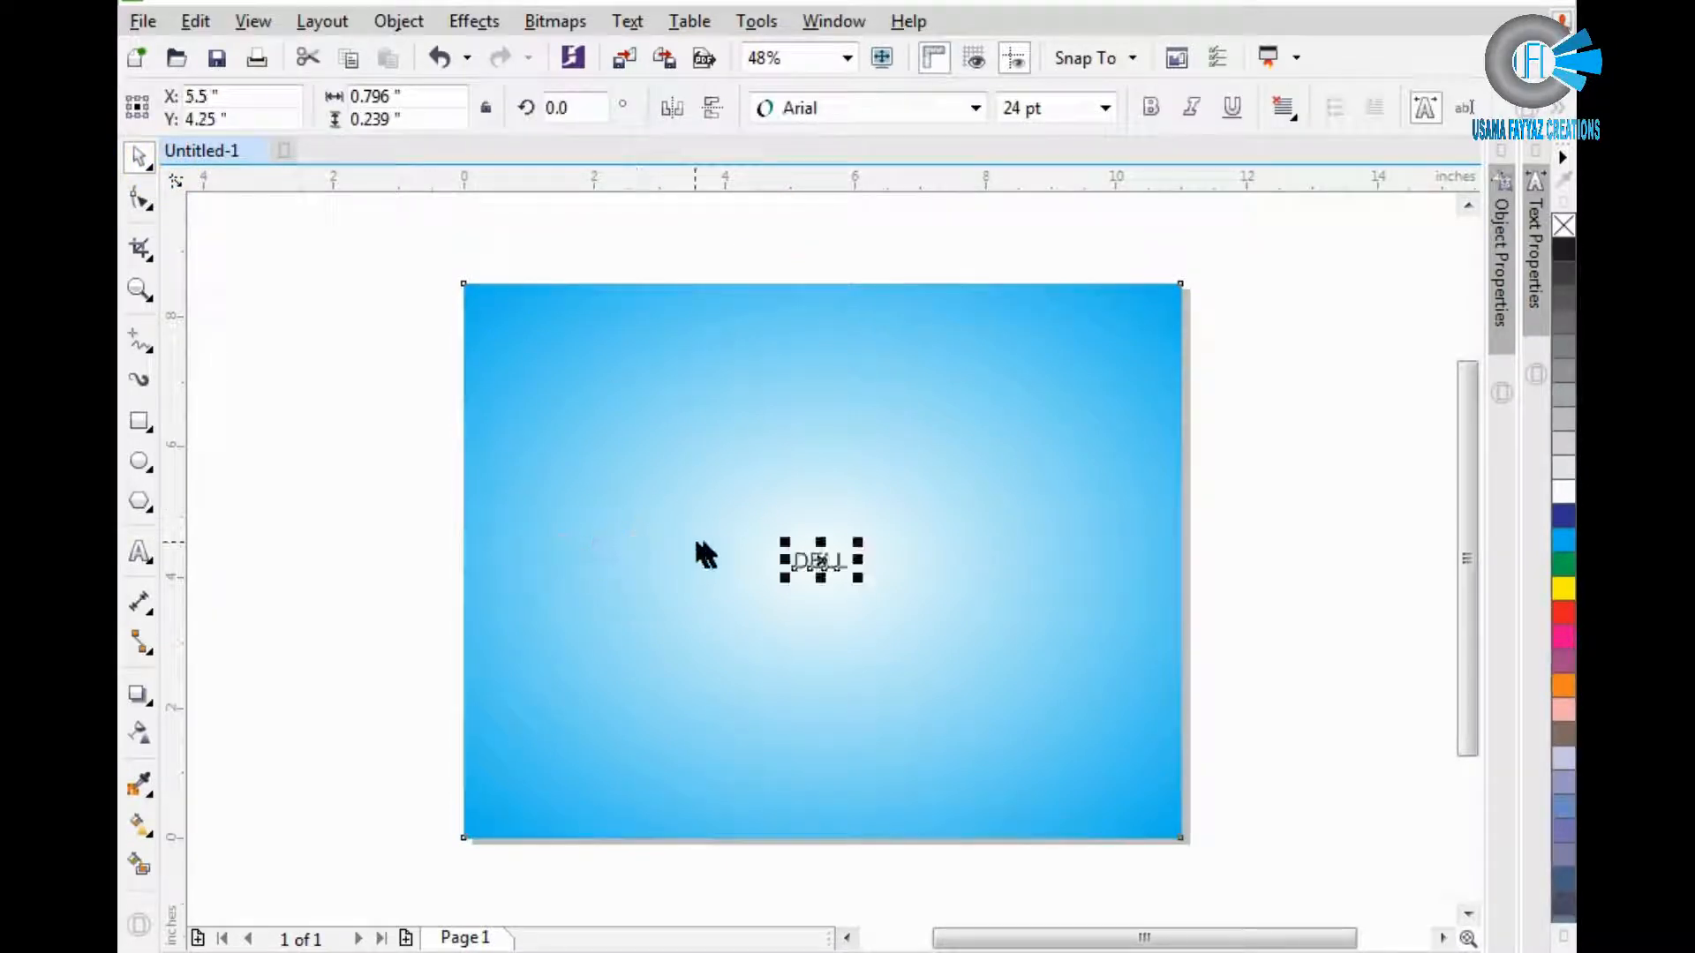
{"action": "left_click_drag", "start_coordinate": [854, 549], "coordinate": [1037, 487]}
Set the DELL text in Bauhaus 93, re-centre it on the page and enlarge it to about 213 pt.
{"action": "left_click", "coordinate": [975, 107]}
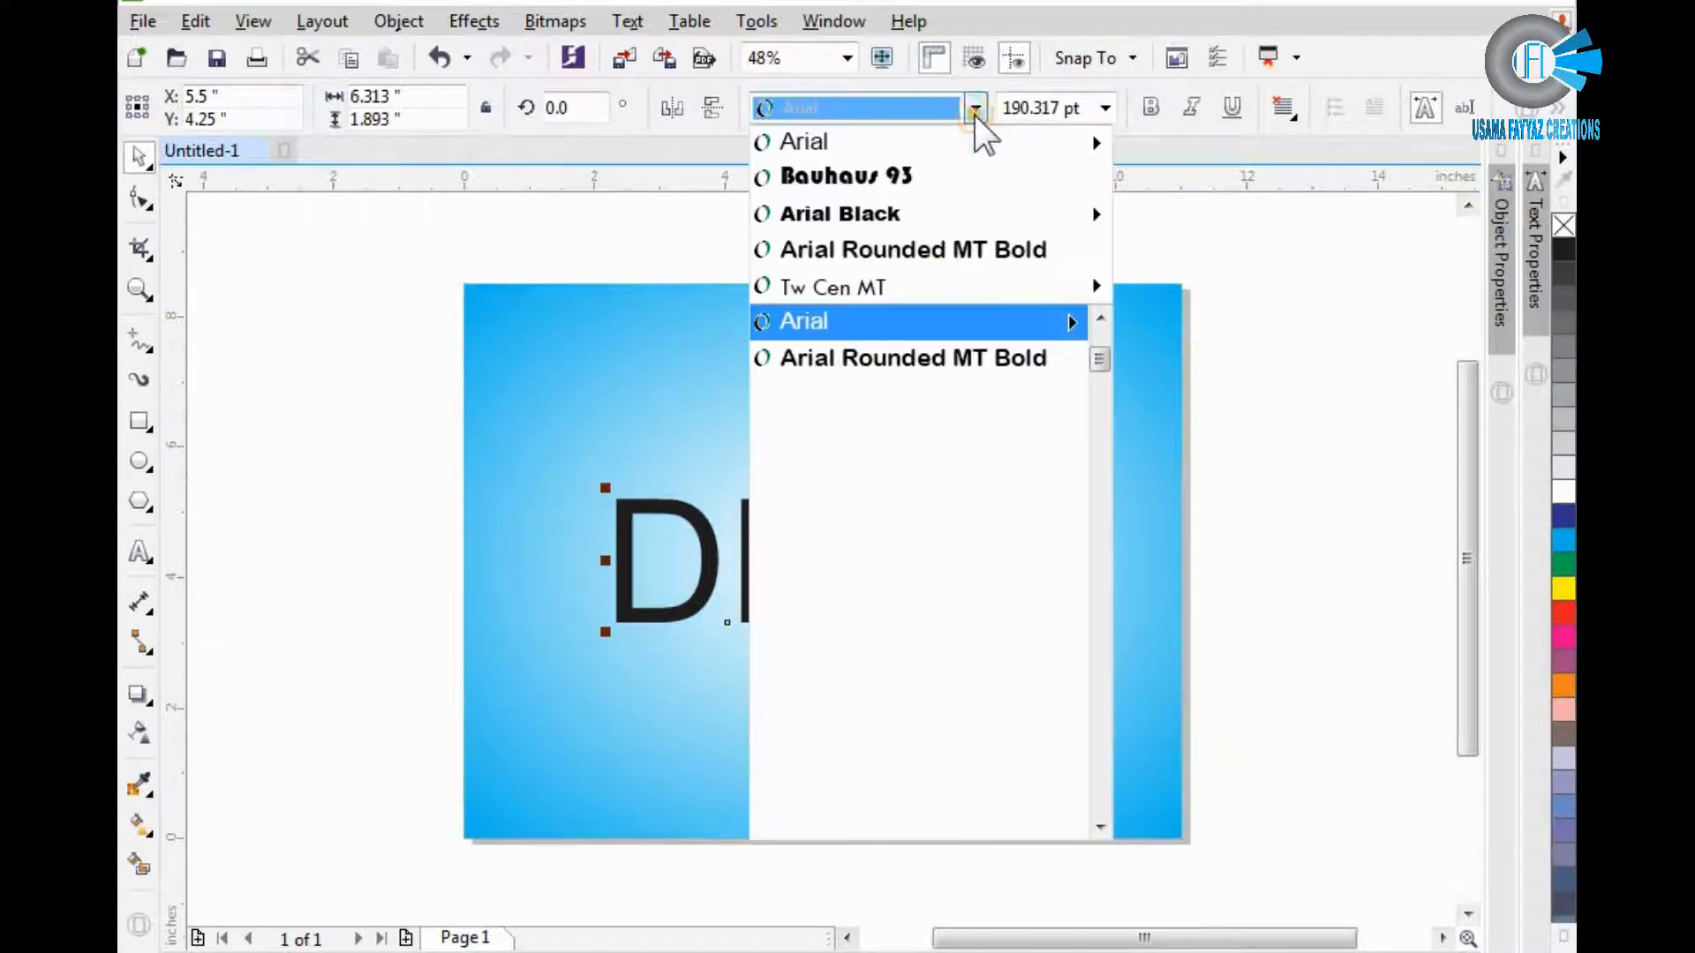
{"action": "left_click", "coordinate": [960, 178]}
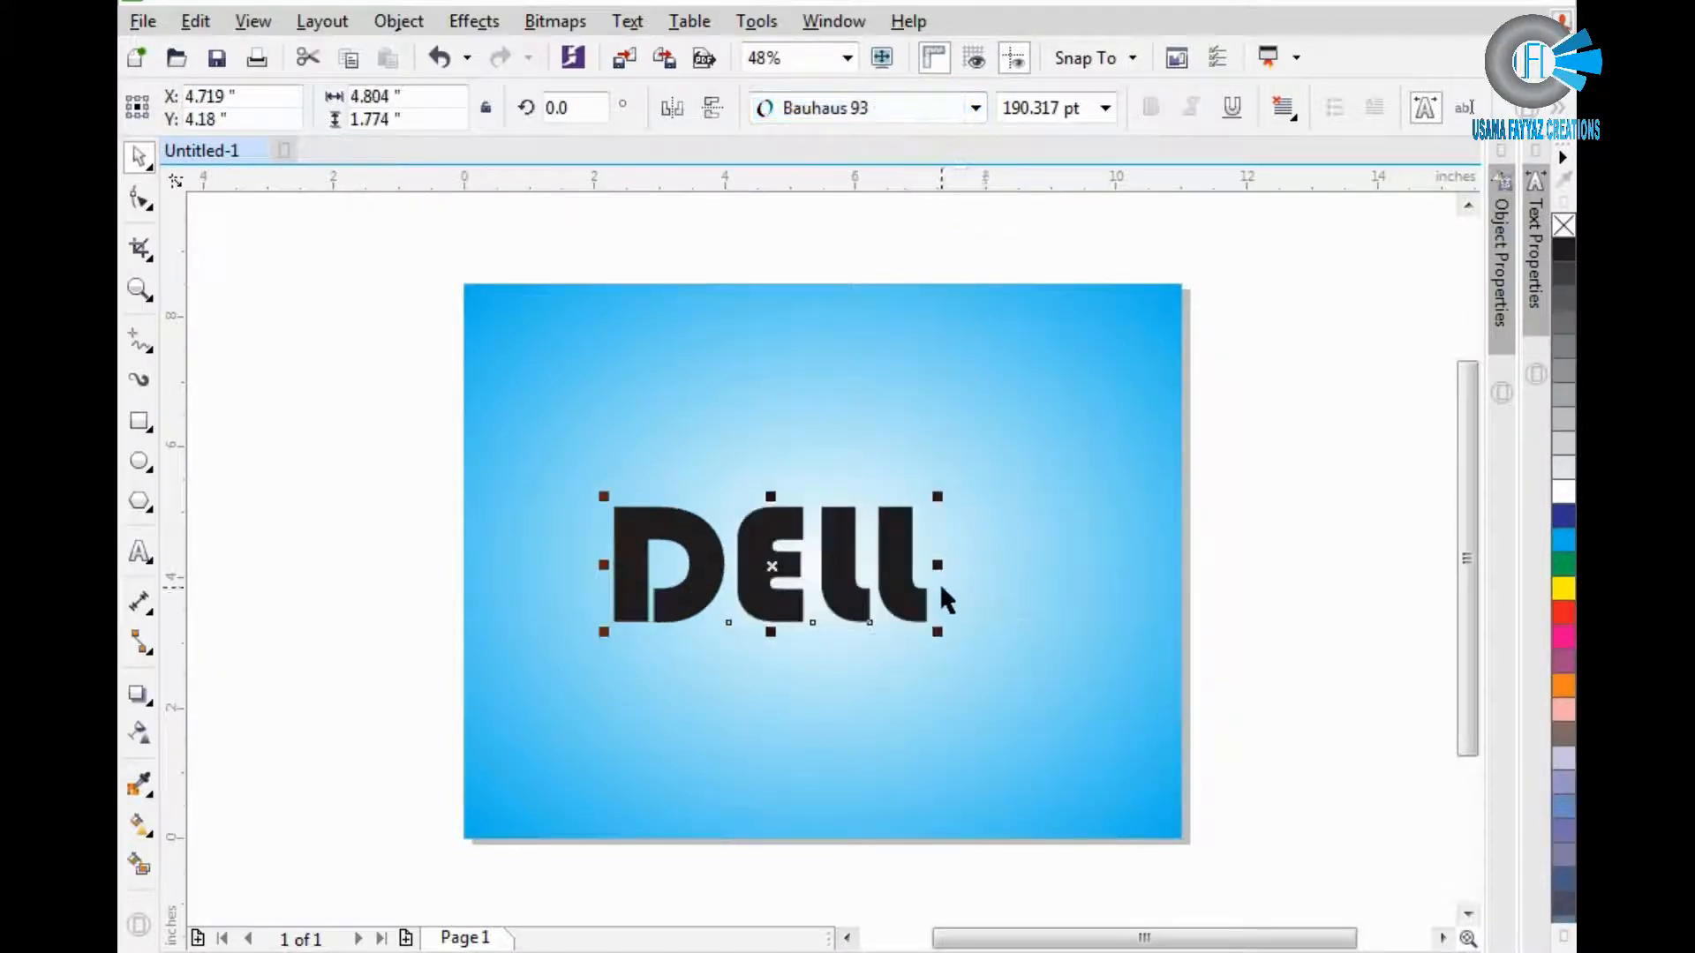
{"action": "key", "text": "p"}
{"action": "left_click_drag", "start_coordinate": [992, 492], "coordinate": [1018, 480]}
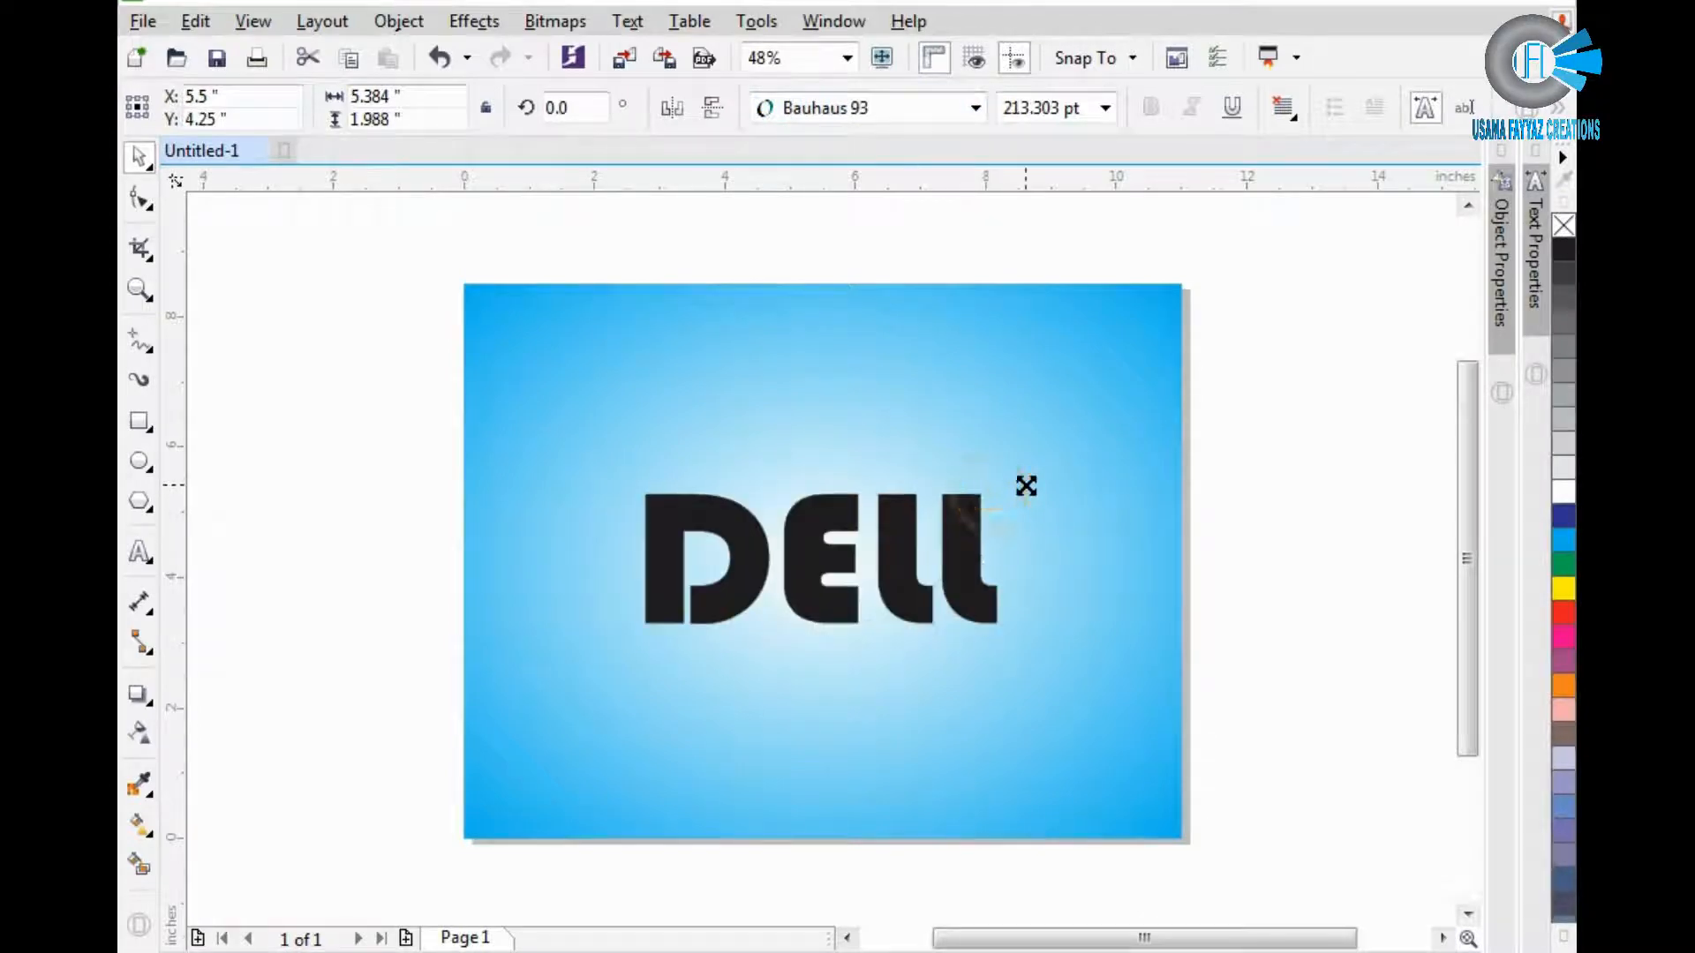
{"action": "scroll", "coordinate": [919, 568], "scroll_direction": "up", "scroll_amount": 3}
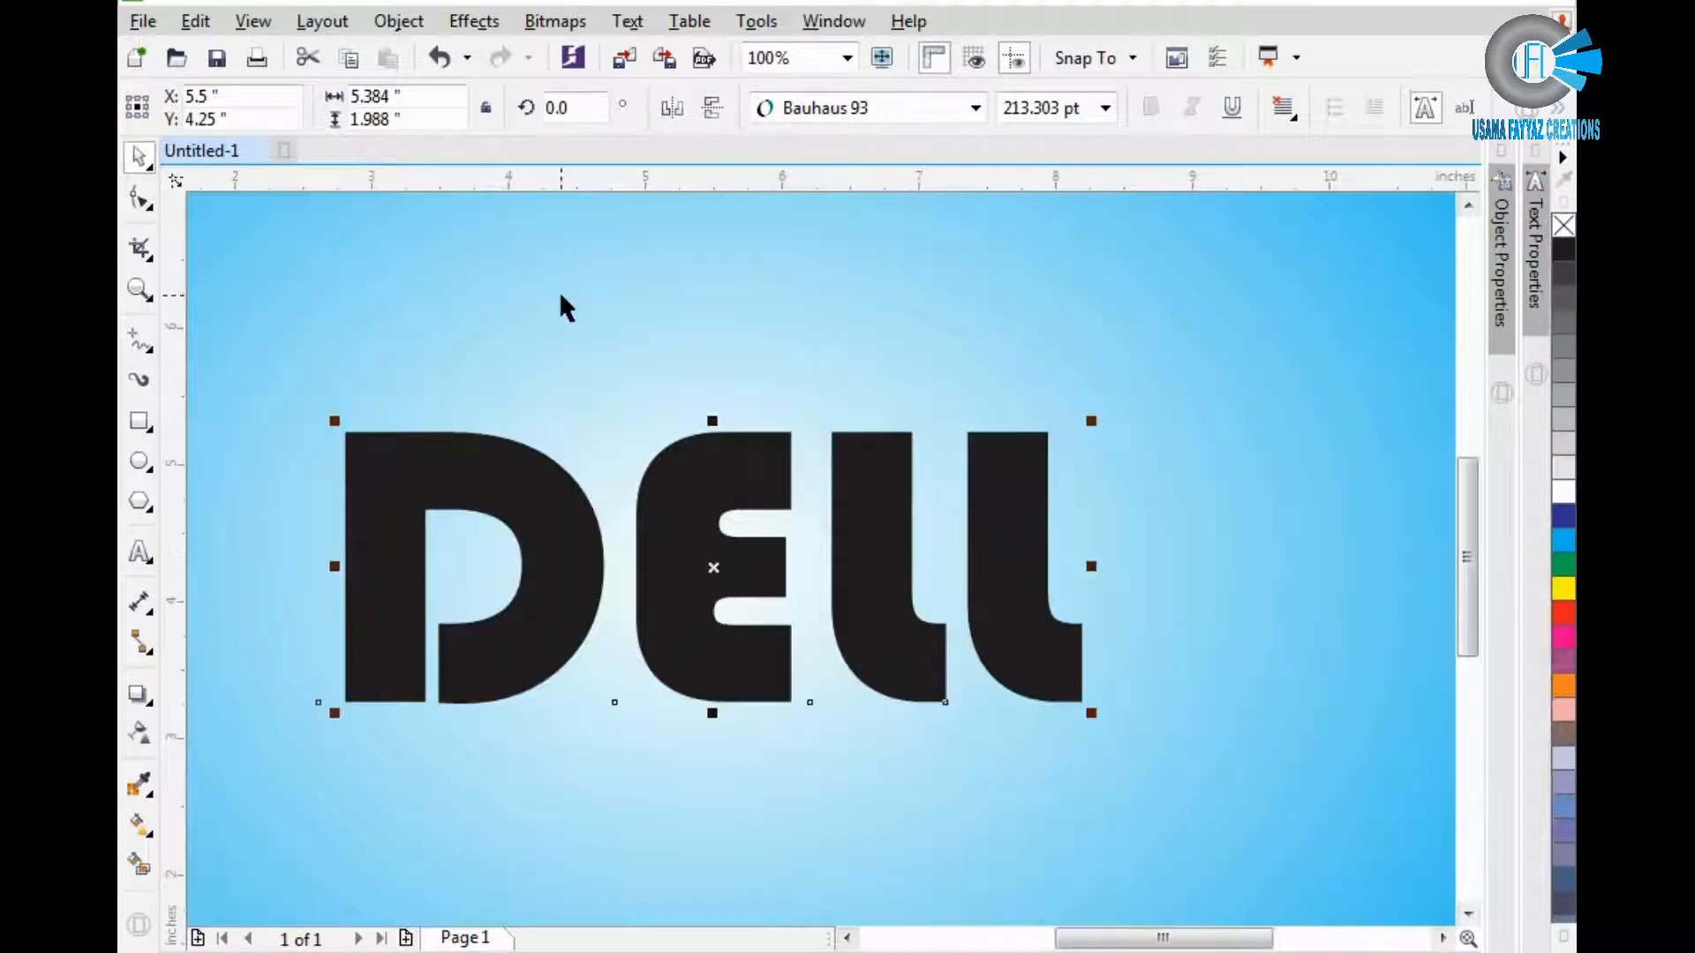
{"action": "key", "text": "ctrl+q"}
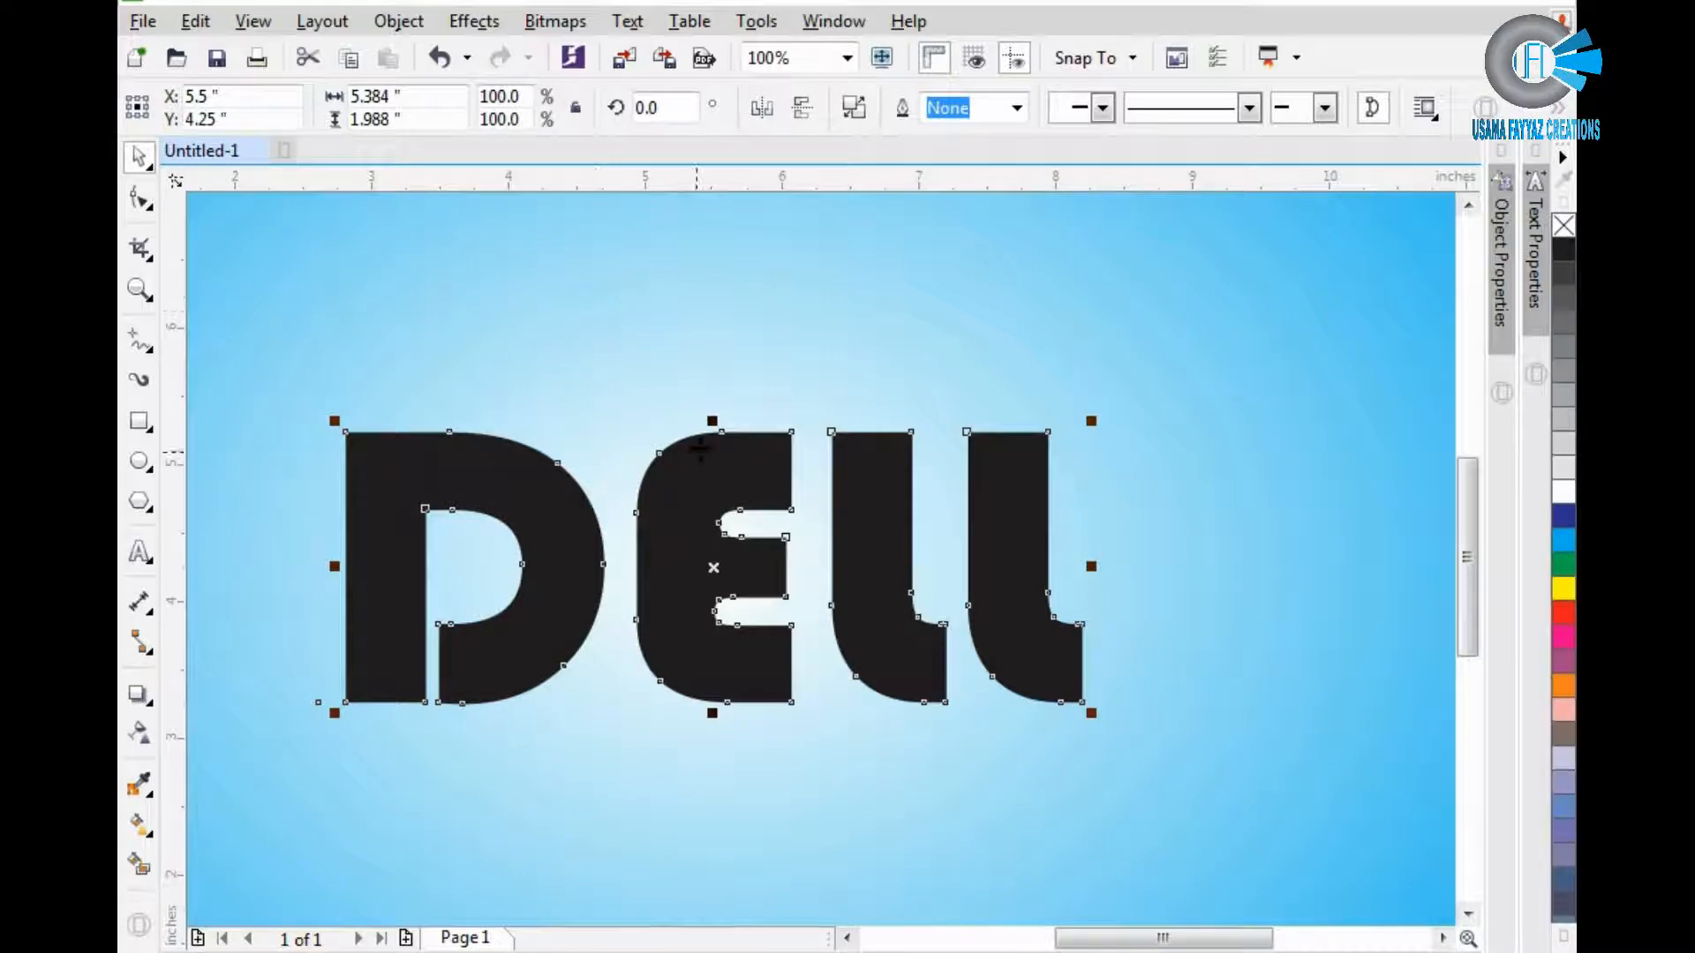
{"action": "left_click", "coordinate": [1016, 108]}
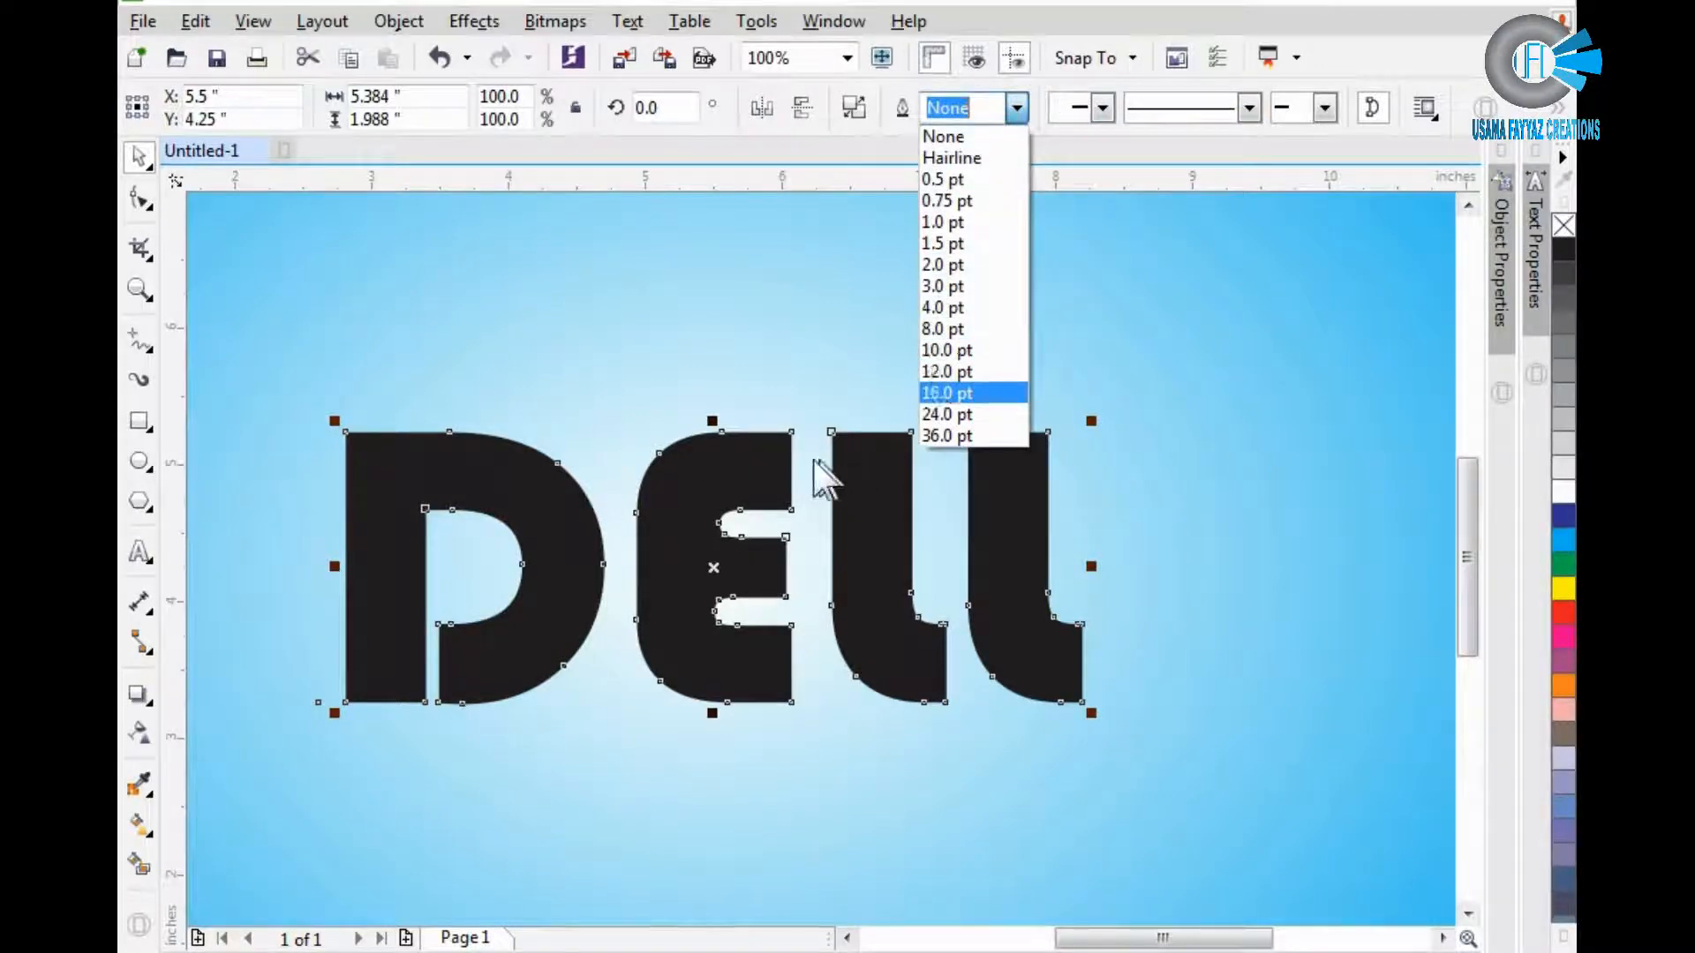
{"action": "left_click", "coordinate": [741, 450]}
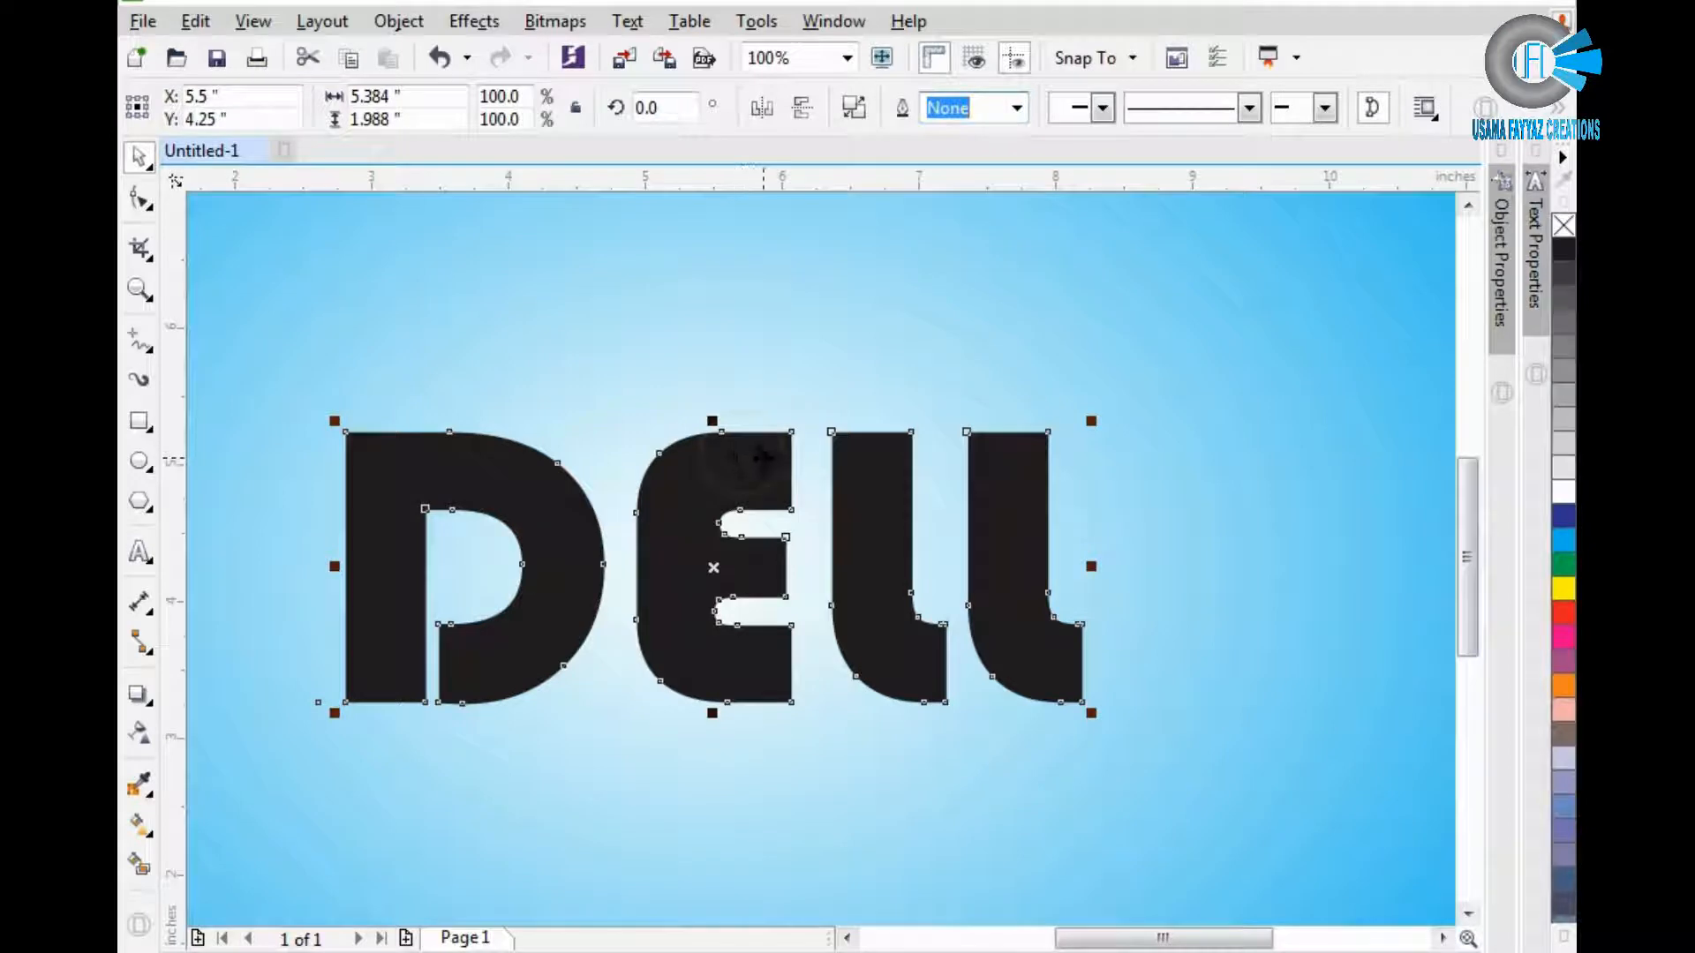
{"action": "left_click", "coordinate": [765, 490]}
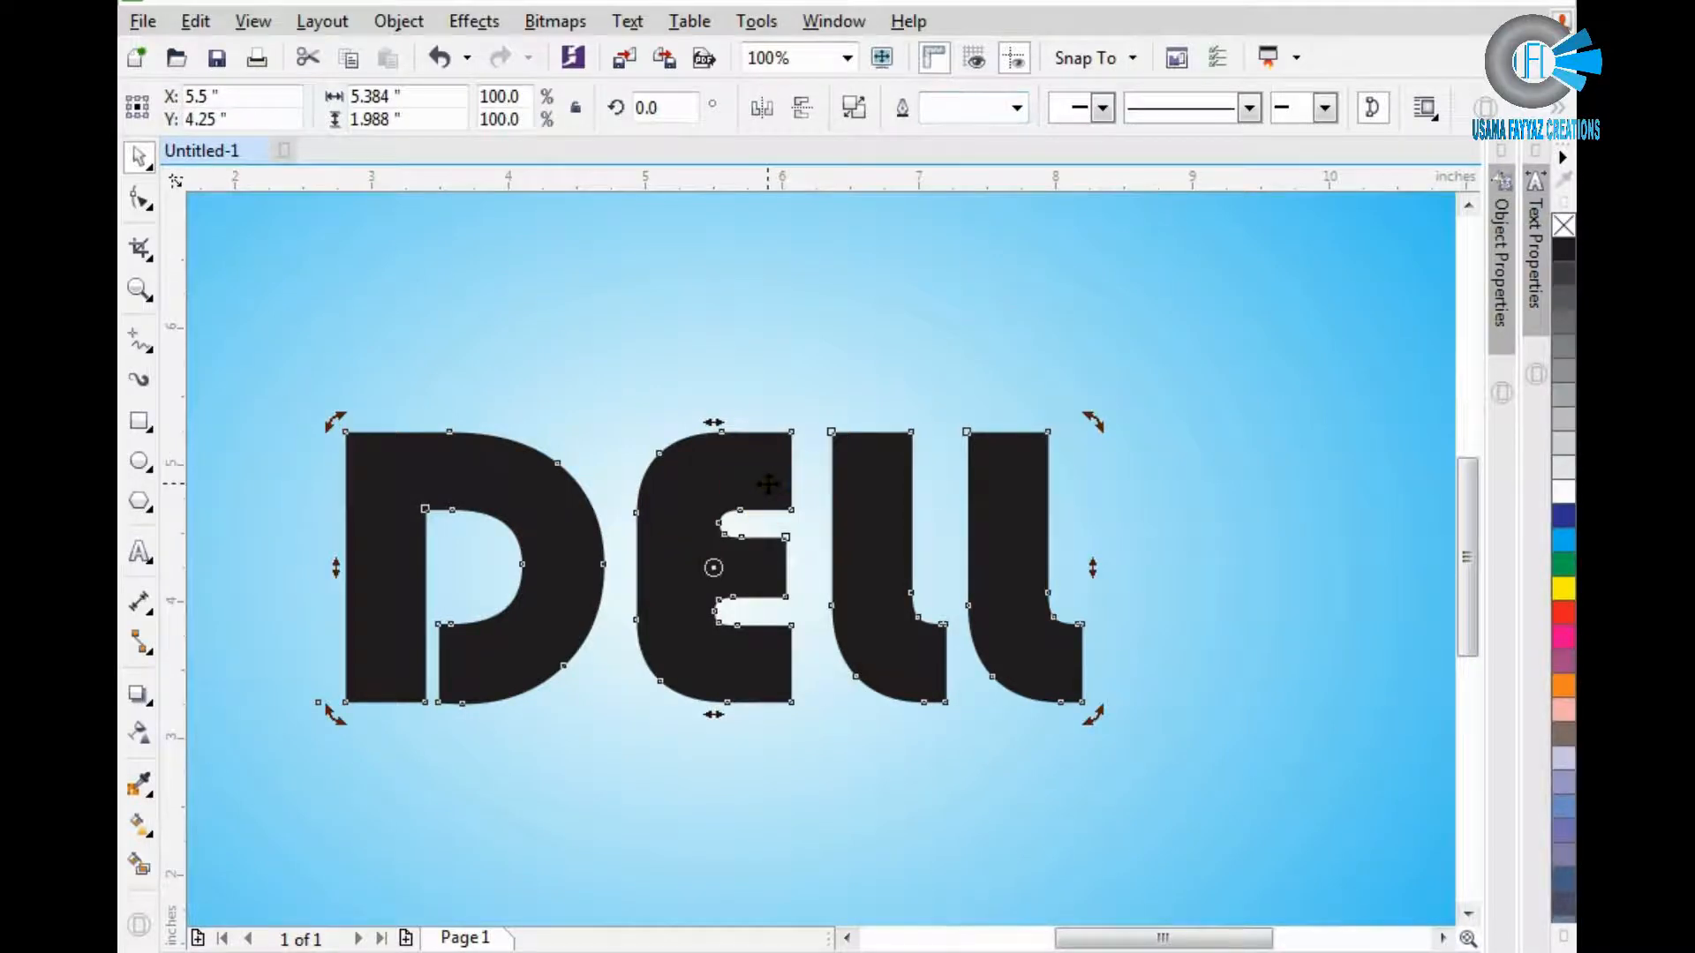
{"action": "key", "text": "ctrl+z"}
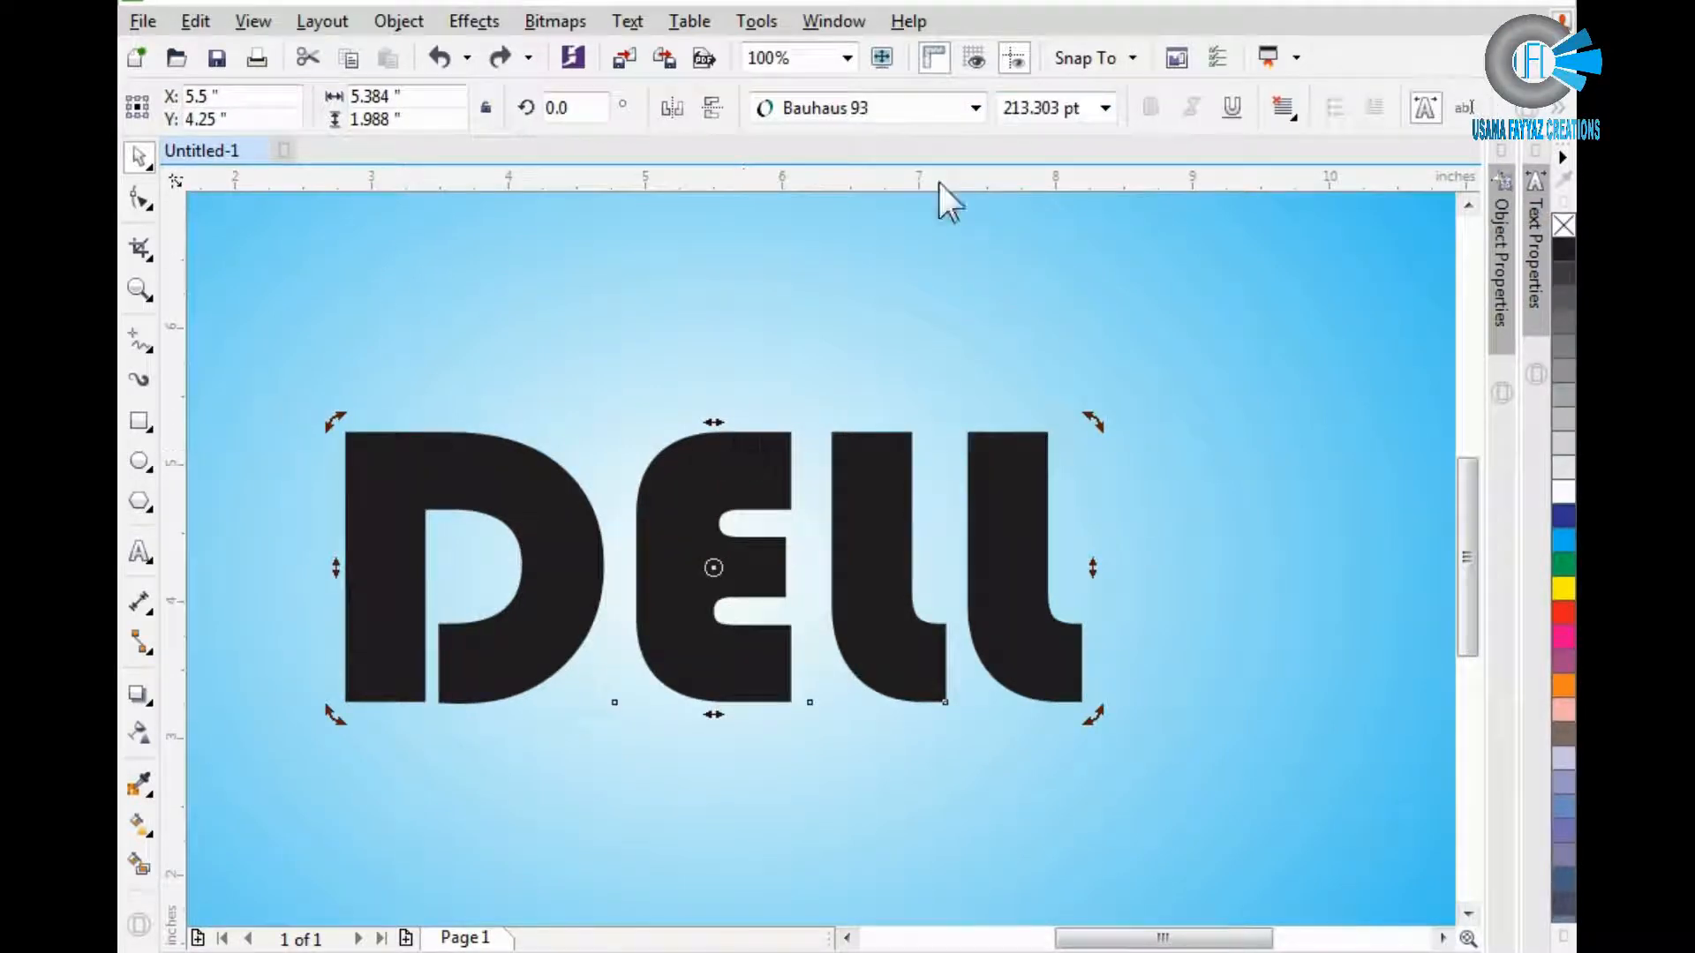
Change the DELL text's font to Arial Black and convert the text to curves.
{"action": "left_click", "coordinate": [849, 109]}
{"action": "left_click", "coordinate": [887, 212]}
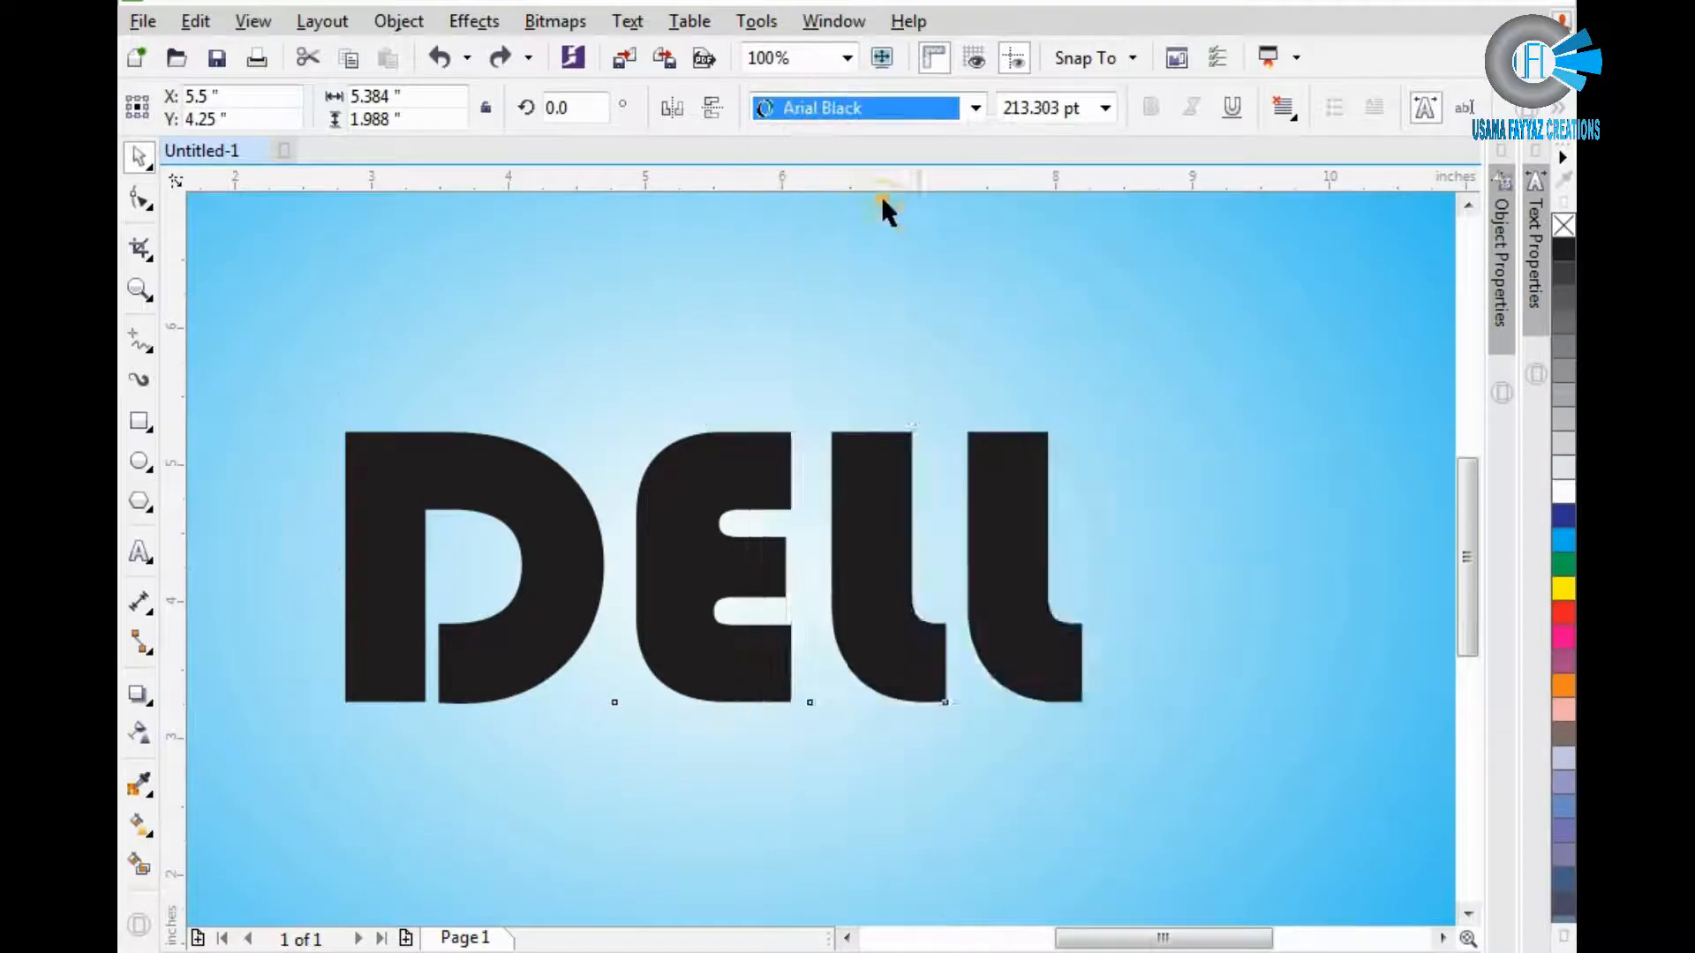
{"action": "left_click", "coordinate": [339, 23]}
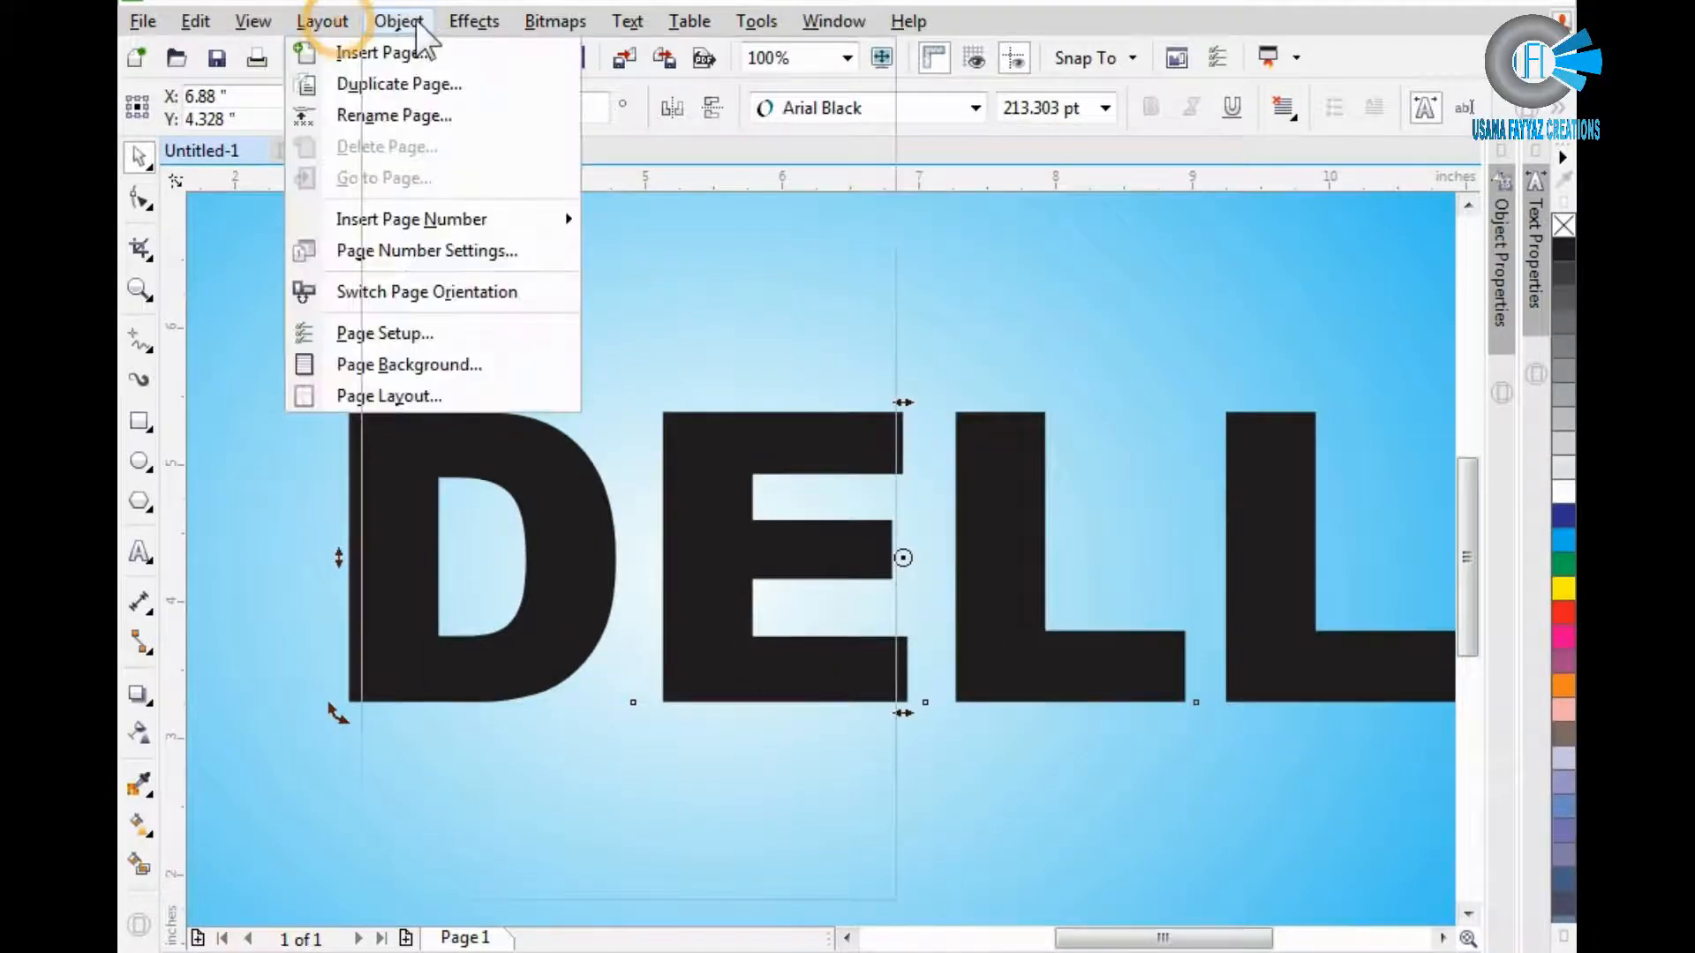
{"action": "mouse_move", "coordinate": [398, 22]}
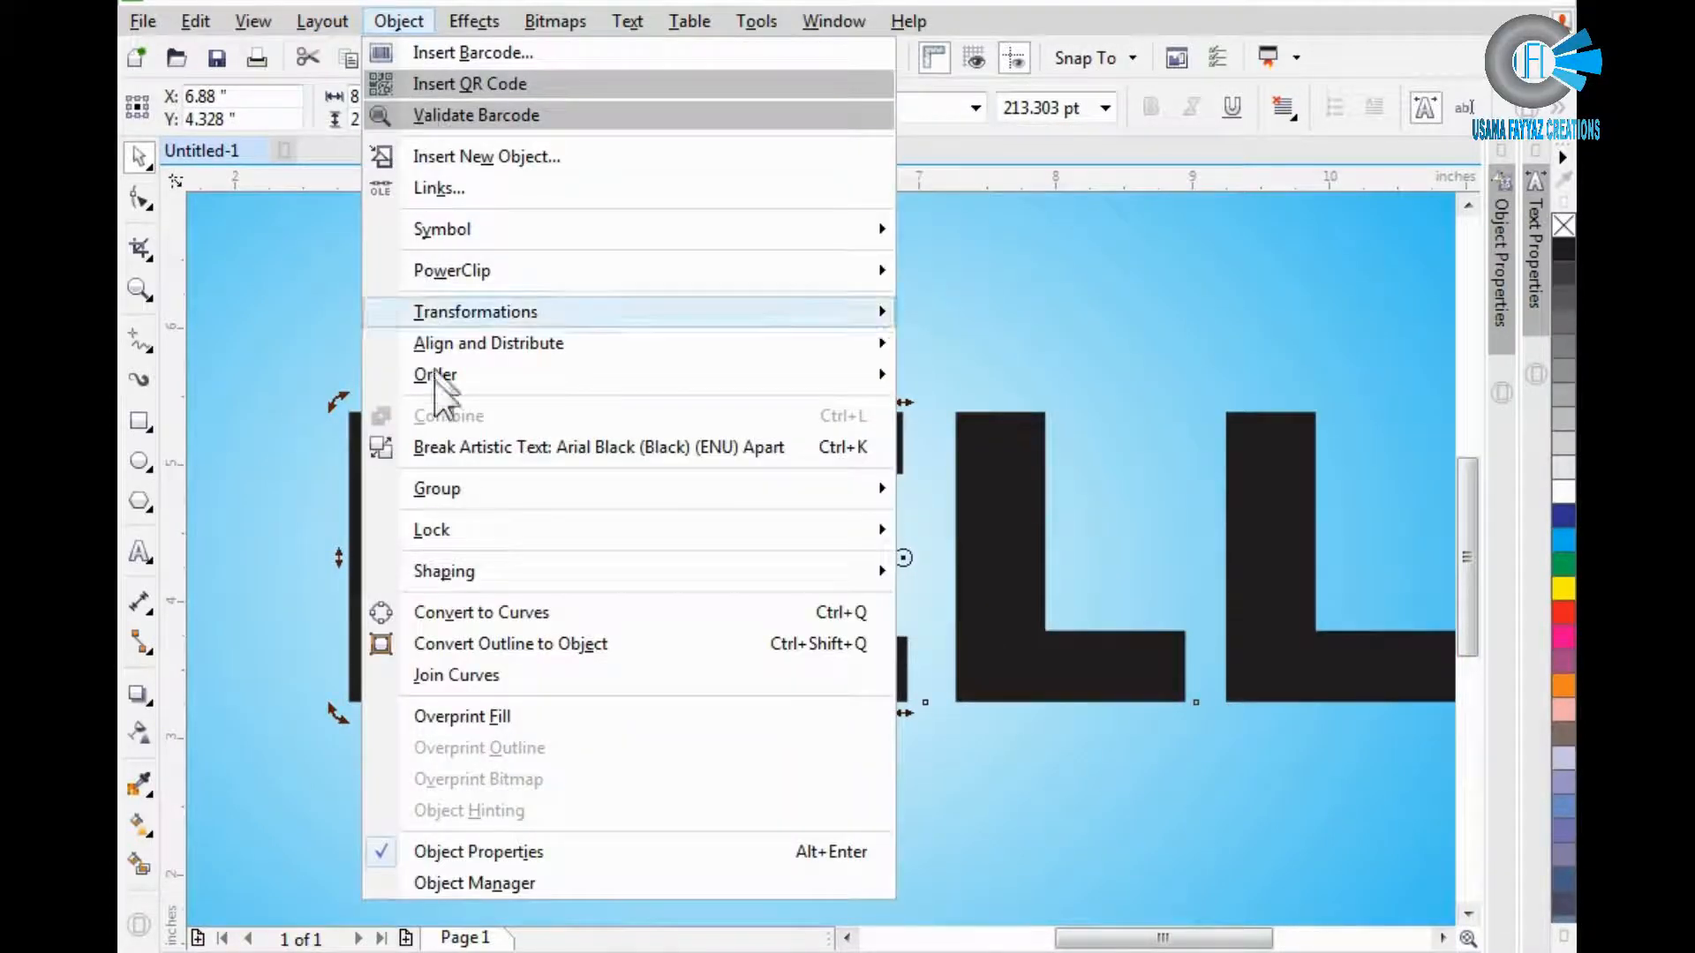
{"action": "left_click", "coordinate": [841, 613]}
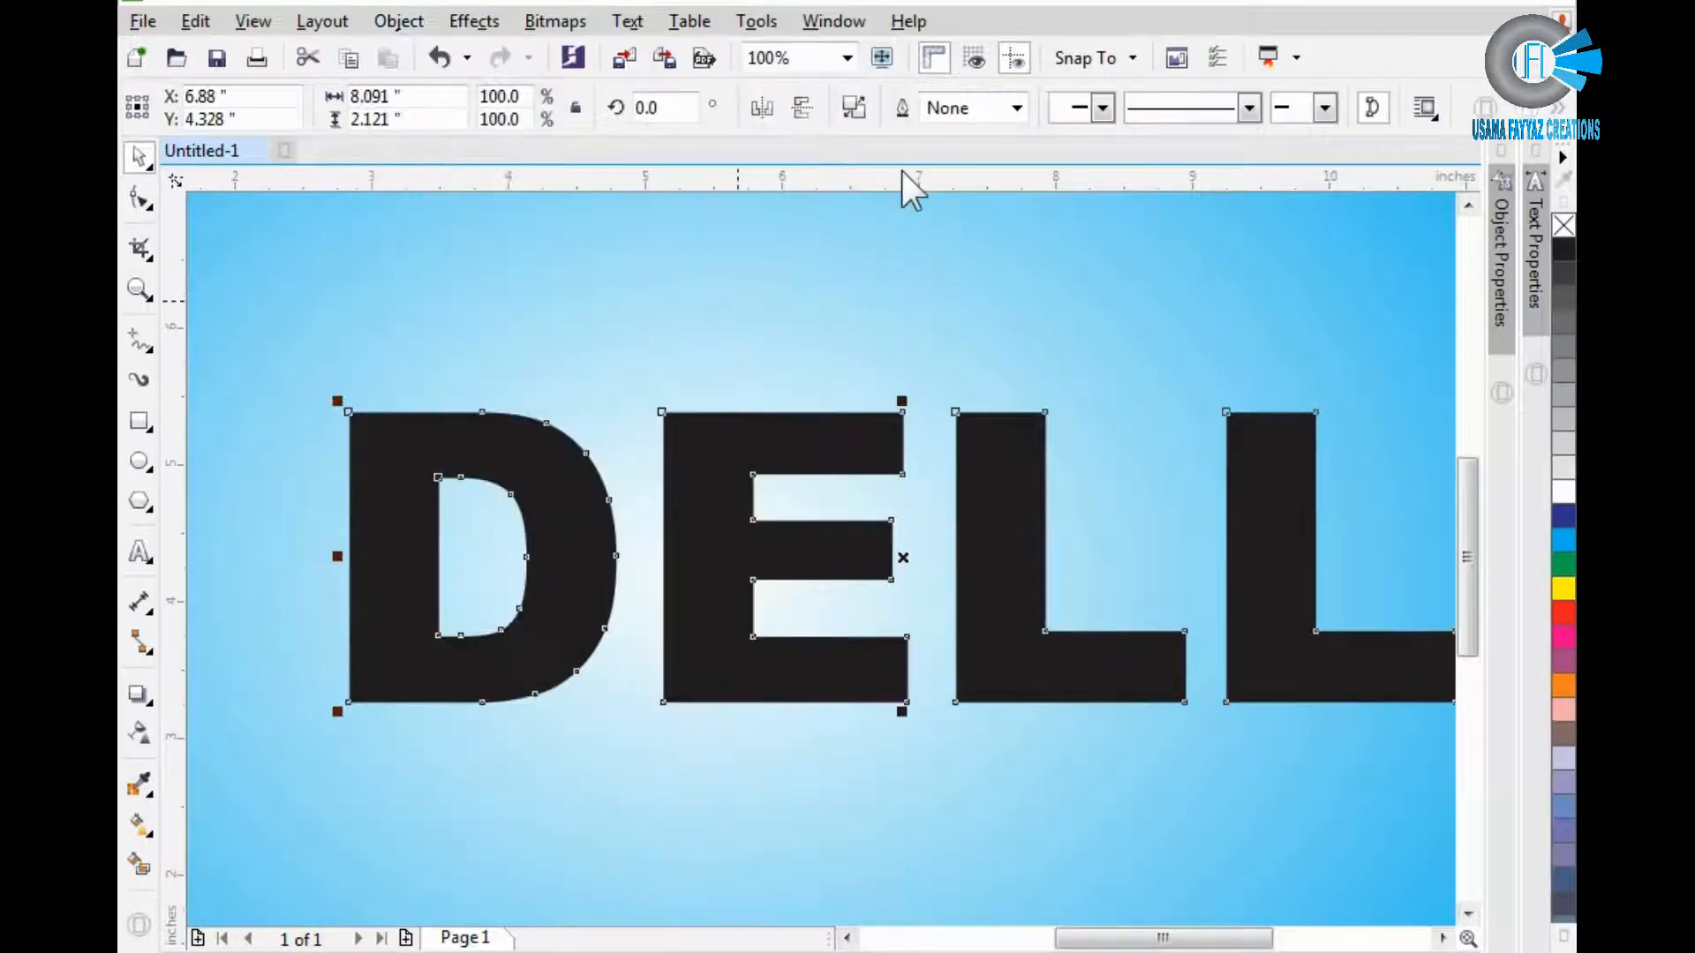
Give the DELL curves a white outline with a width of 12 pt.
{"action": "left_click", "coordinate": [1017, 108]}
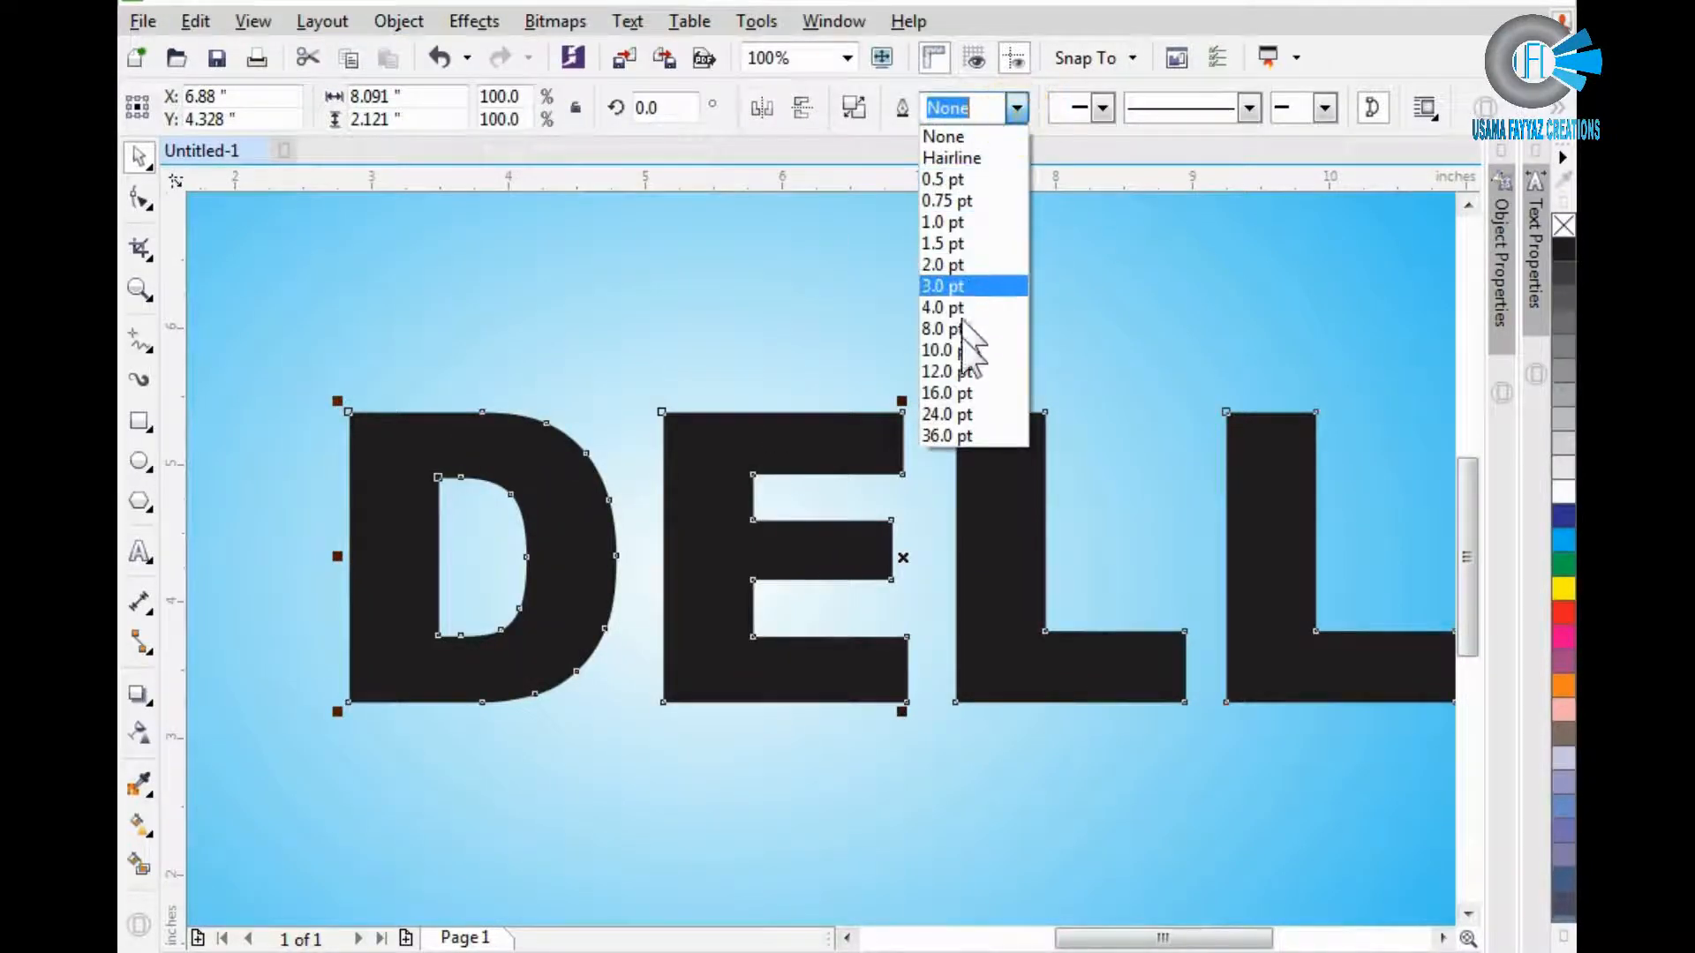
{"action": "left_click", "coordinate": [946, 414]}
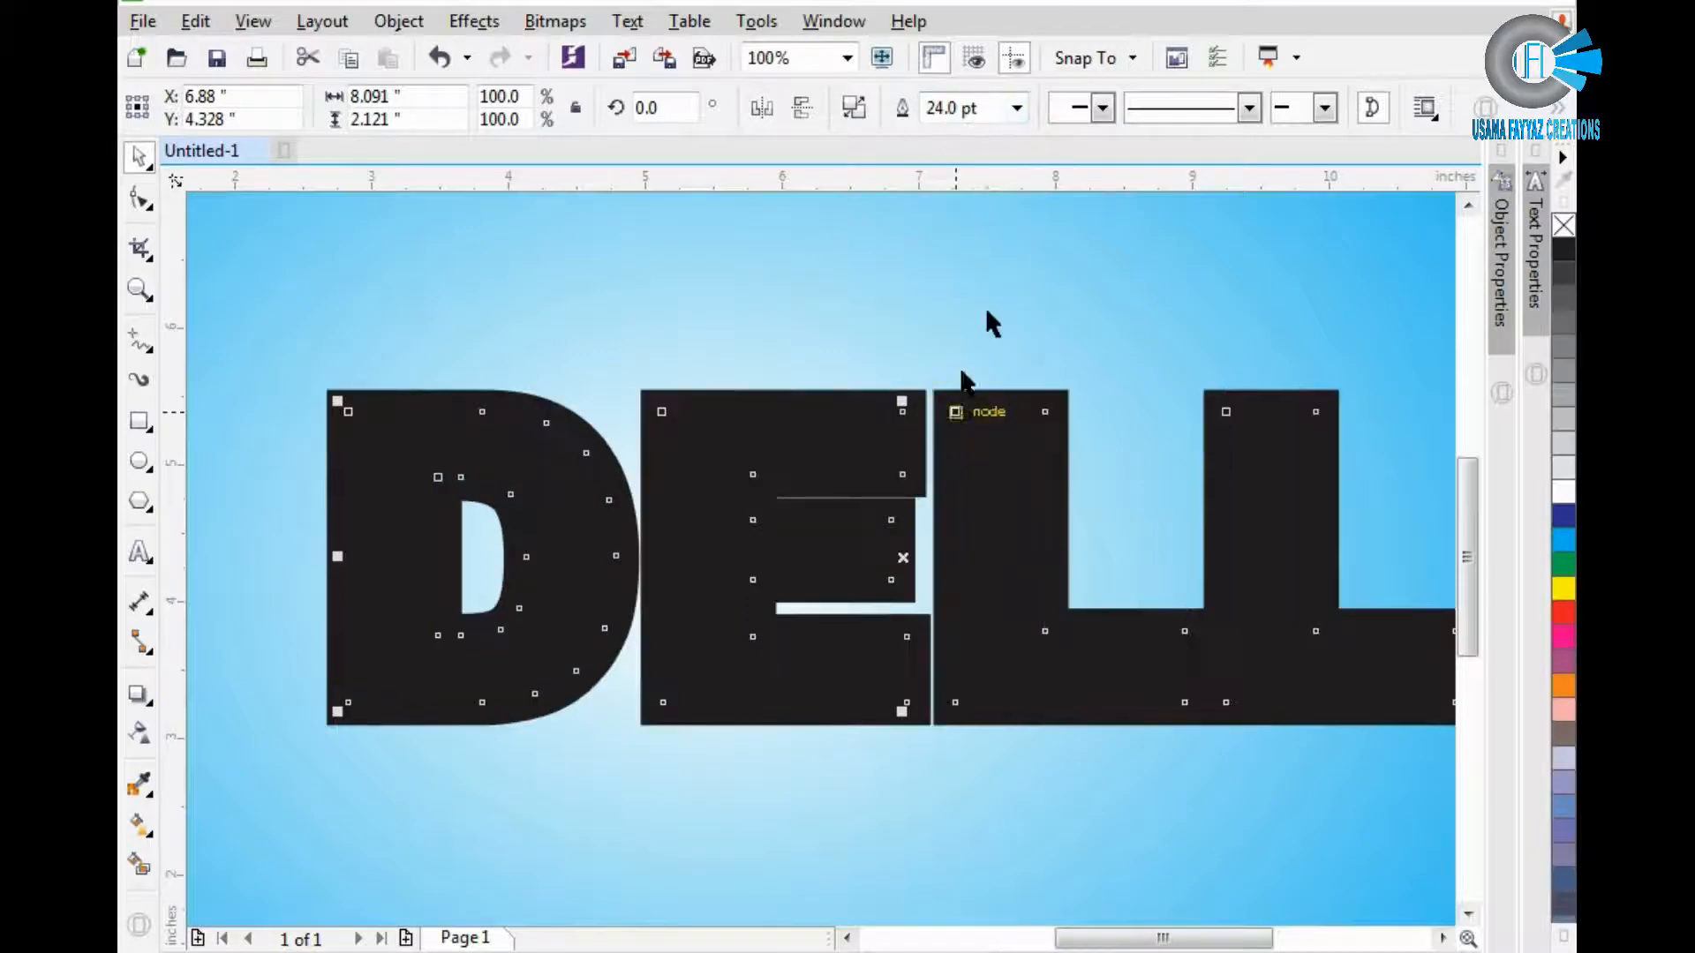
{"action": "left_click", "coordinate": [1016, 108]}
{"action": "left_click", "coordinate": [993, 362]}
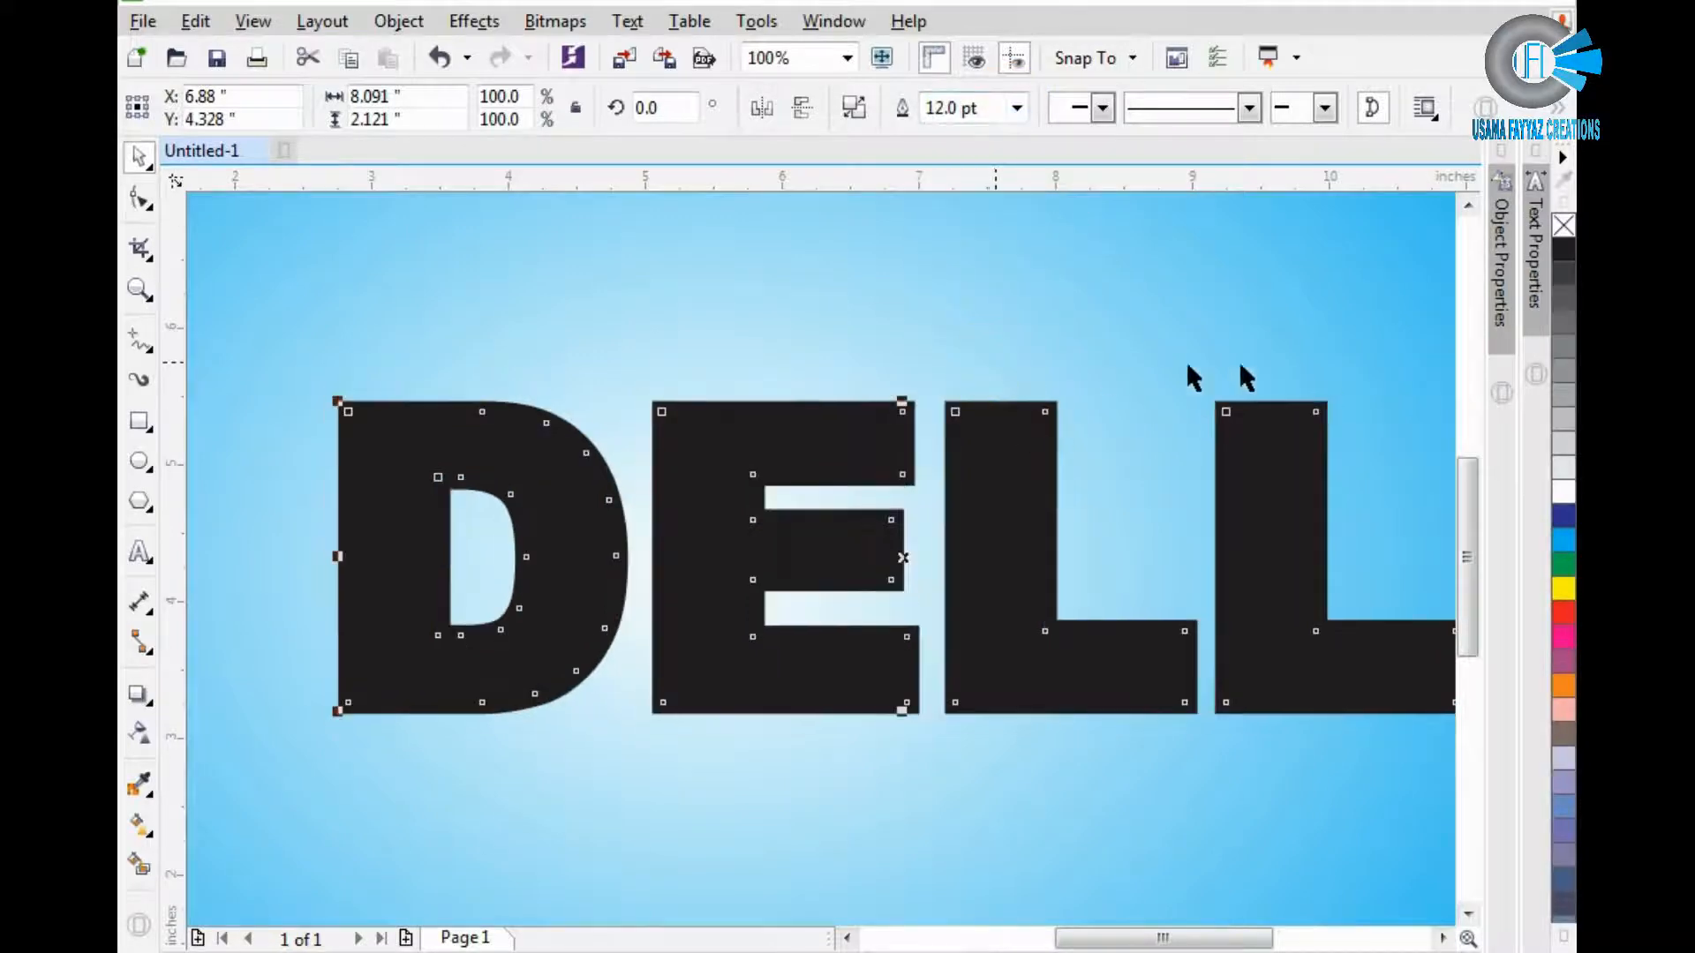
{"action": "right_click", "coordinate": [1563, 491]}
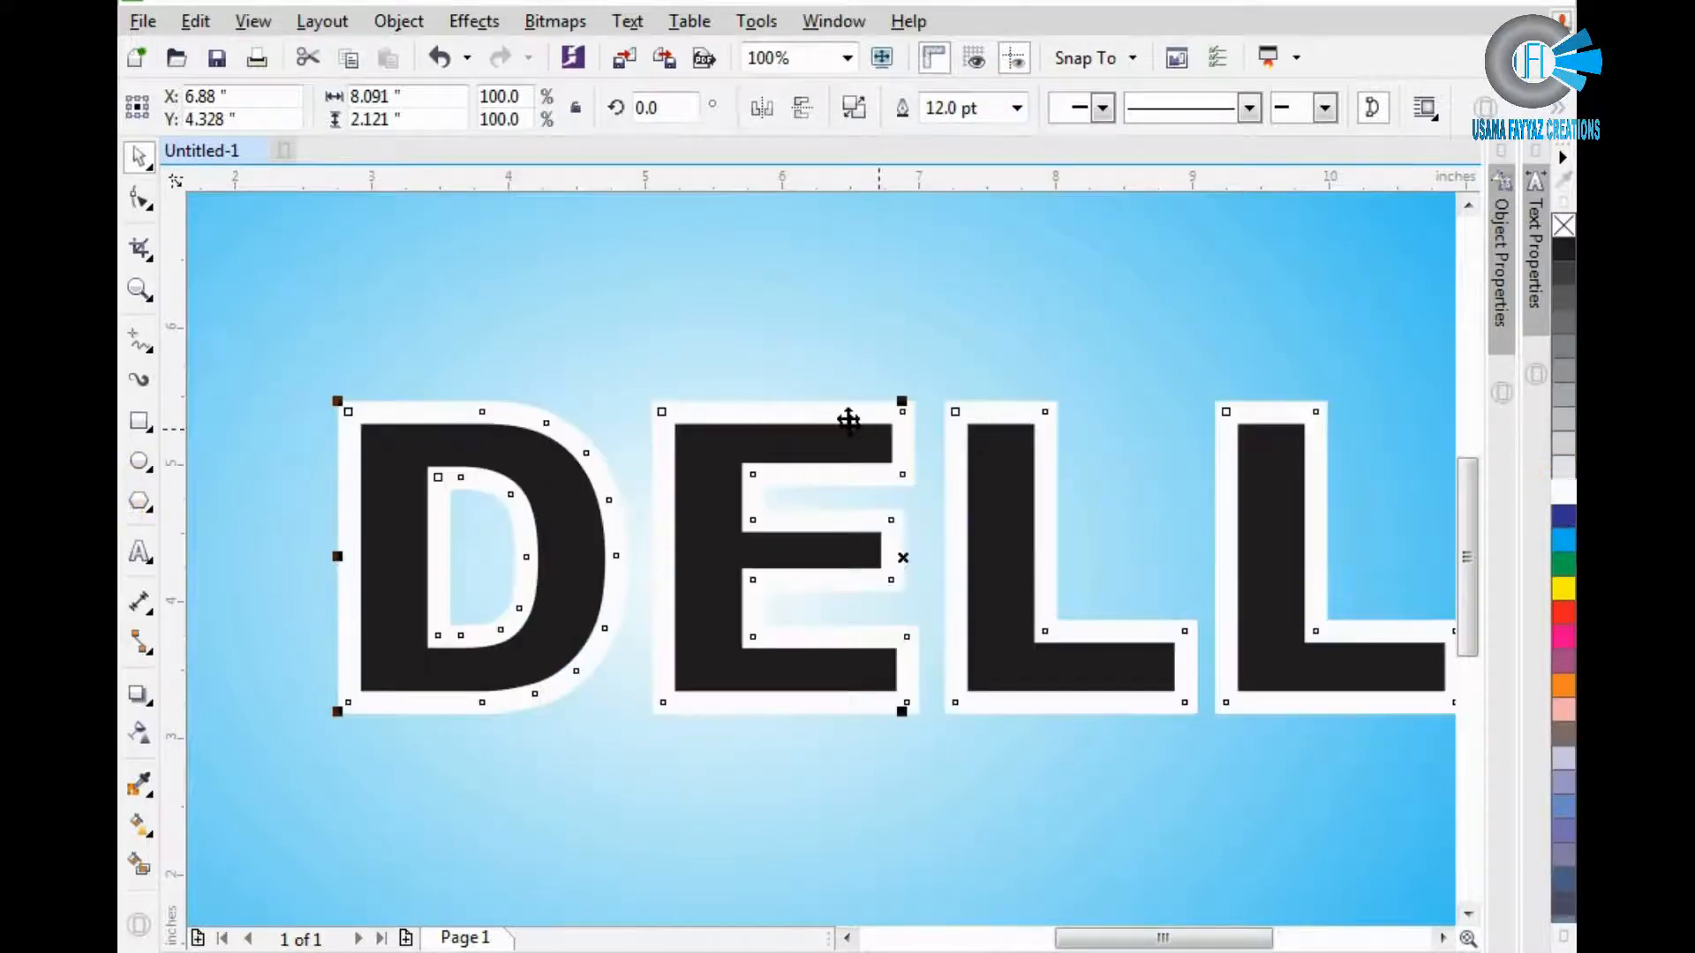
Set the DELL curves' outline position to outside the letter edges.
{"action": "left_click", "coordinate": [1498, 243]}
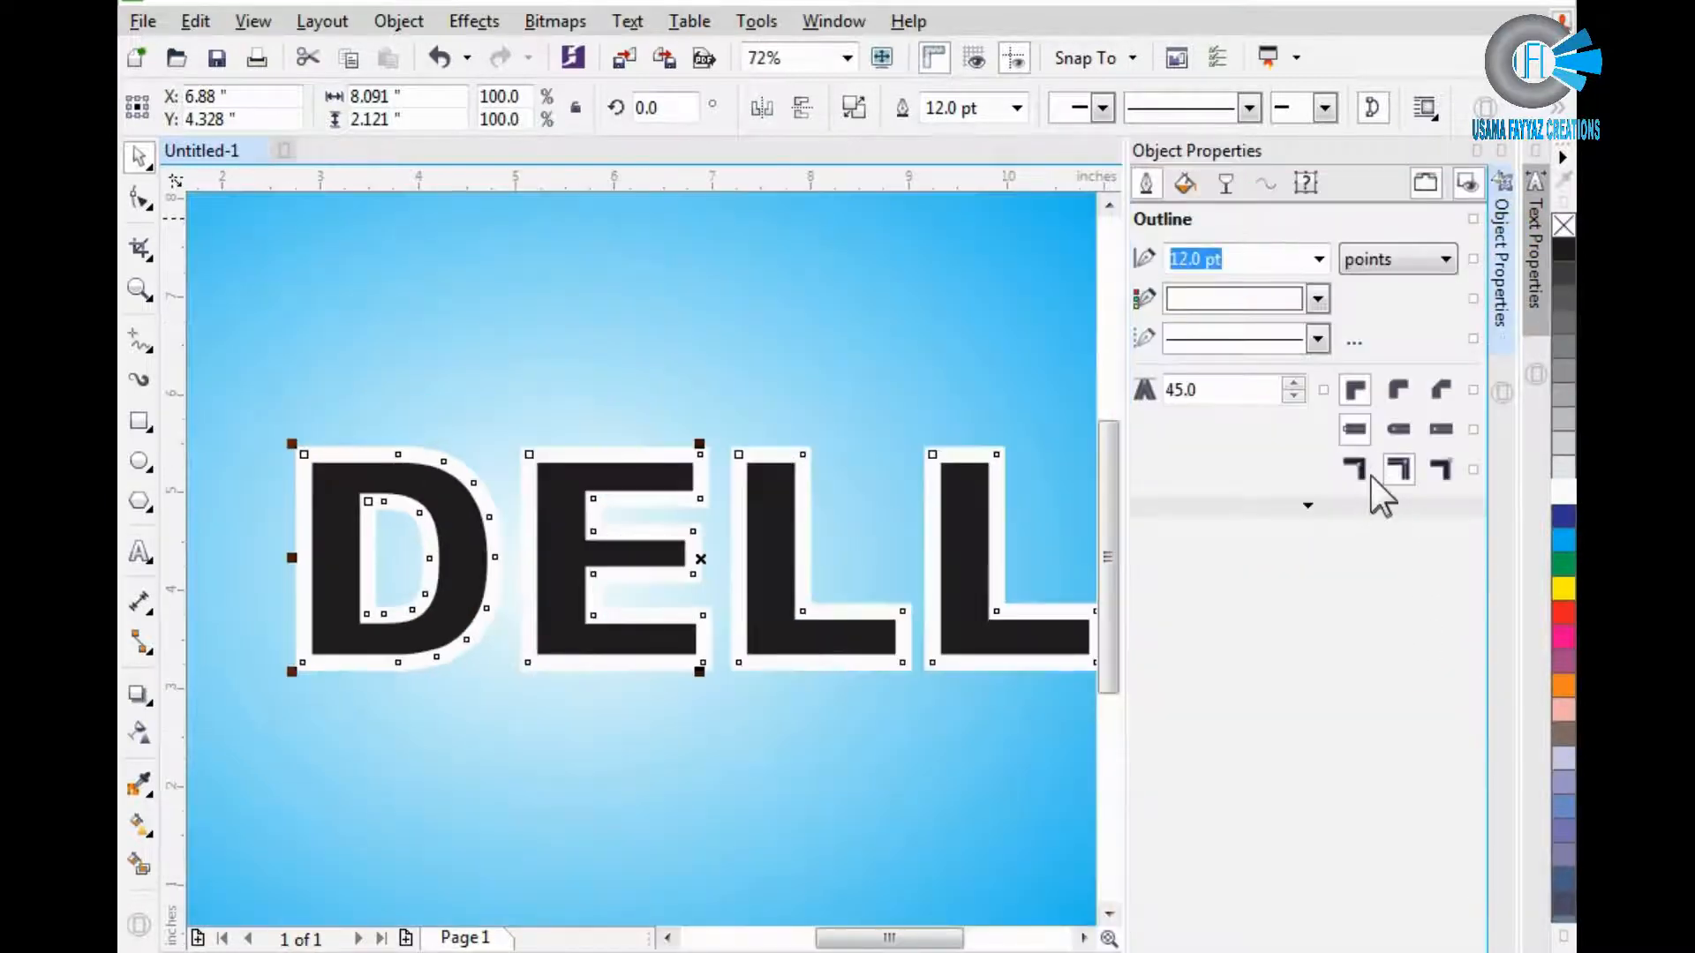
{"action": "left_click", "coordinate": [1366, 472]}
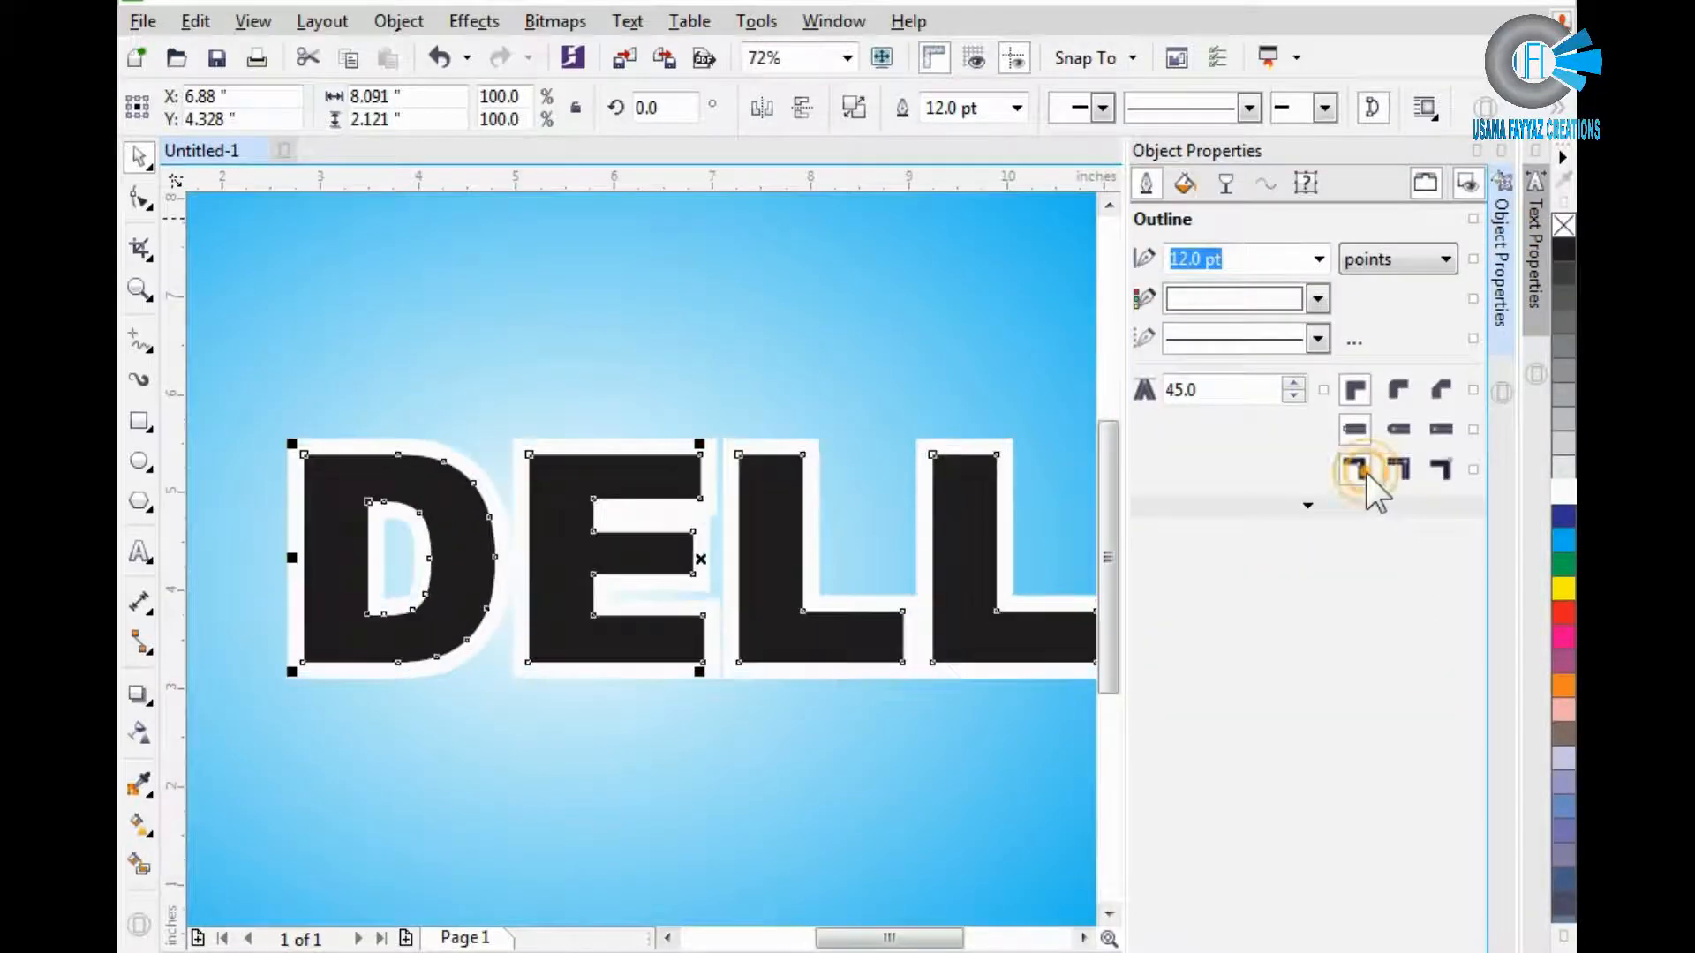
{"action": "left_click", "coordinate": [1480, 155]}
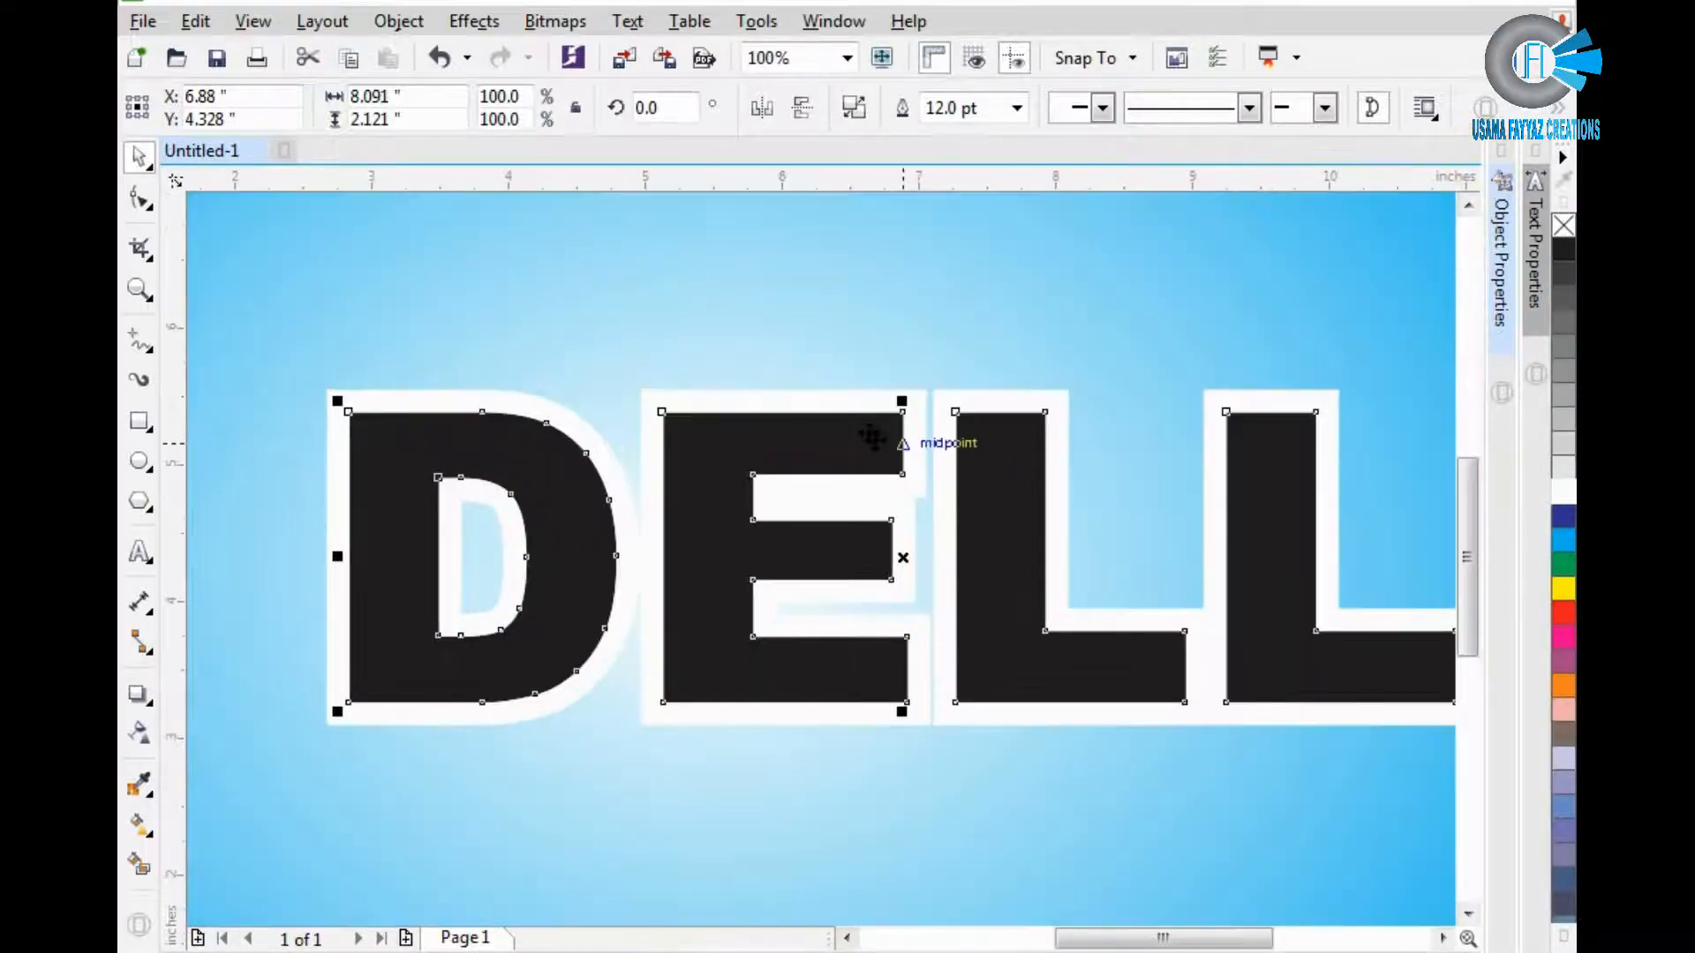
Convert the white outline of the DELL curves into a separate object.
{"action": "scroll", "coordinate": [869, 411], "scroll_direction": "up", "scroll_amount": 4}
{"action": "scroll", "coordinate": [872, 406], "scroll_direction": "down", "scroll_amount": 2}
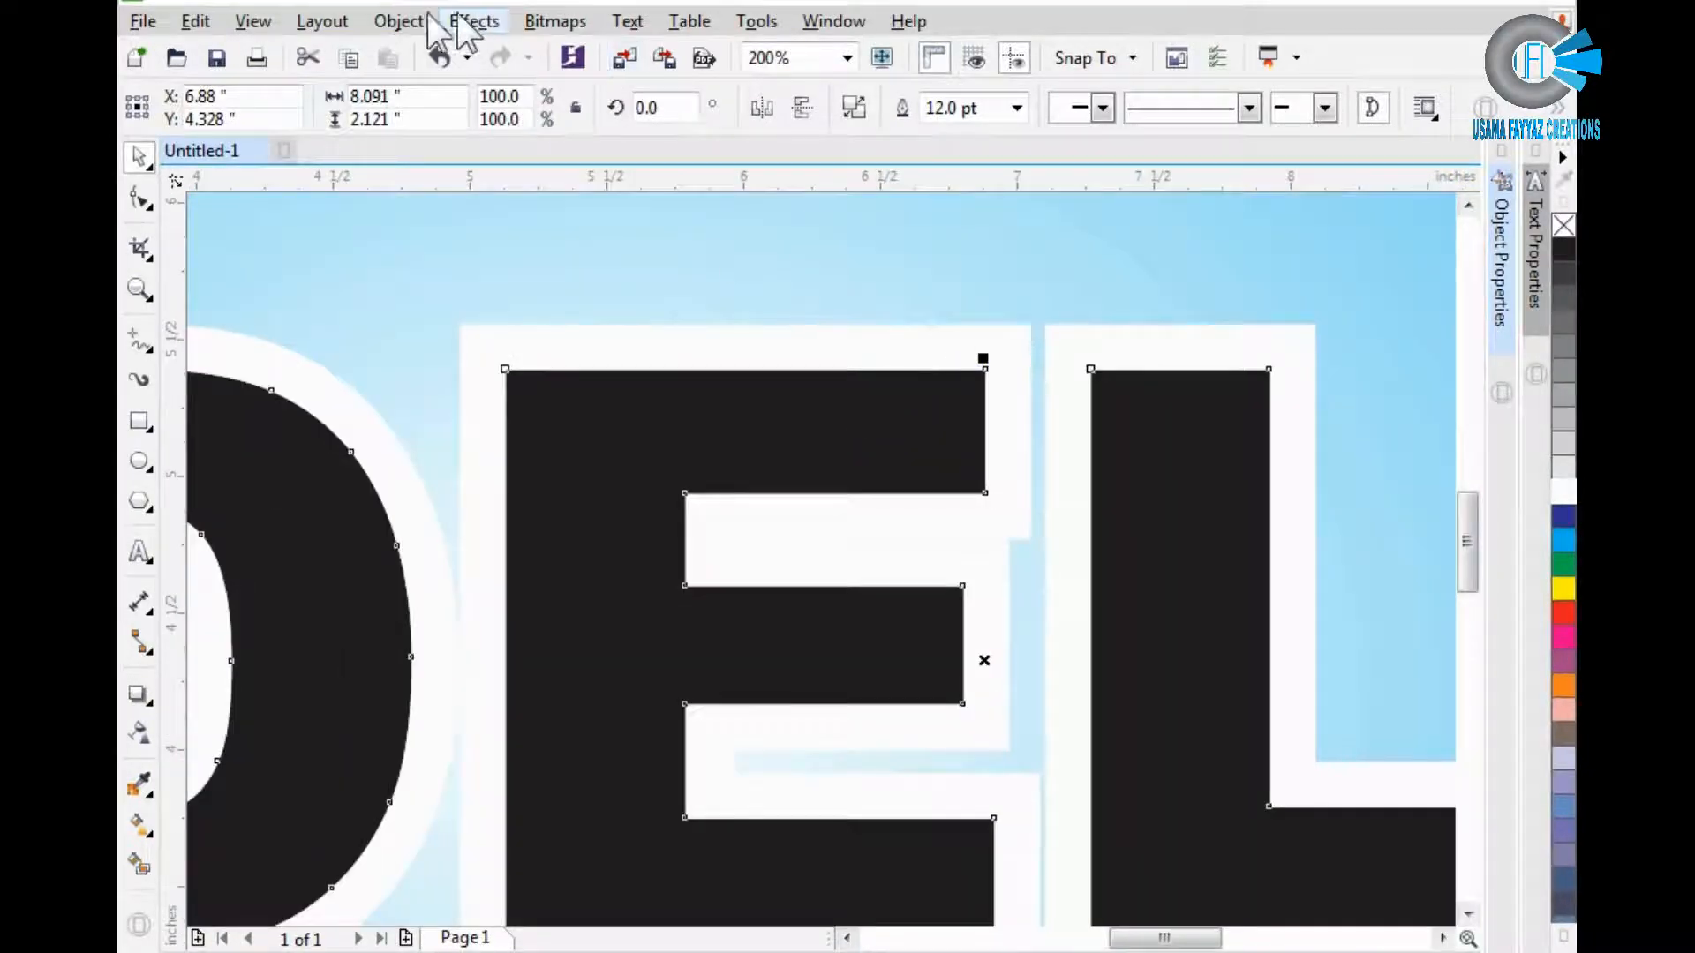
{"action": "left_click", "coordinate": [393, 22]}
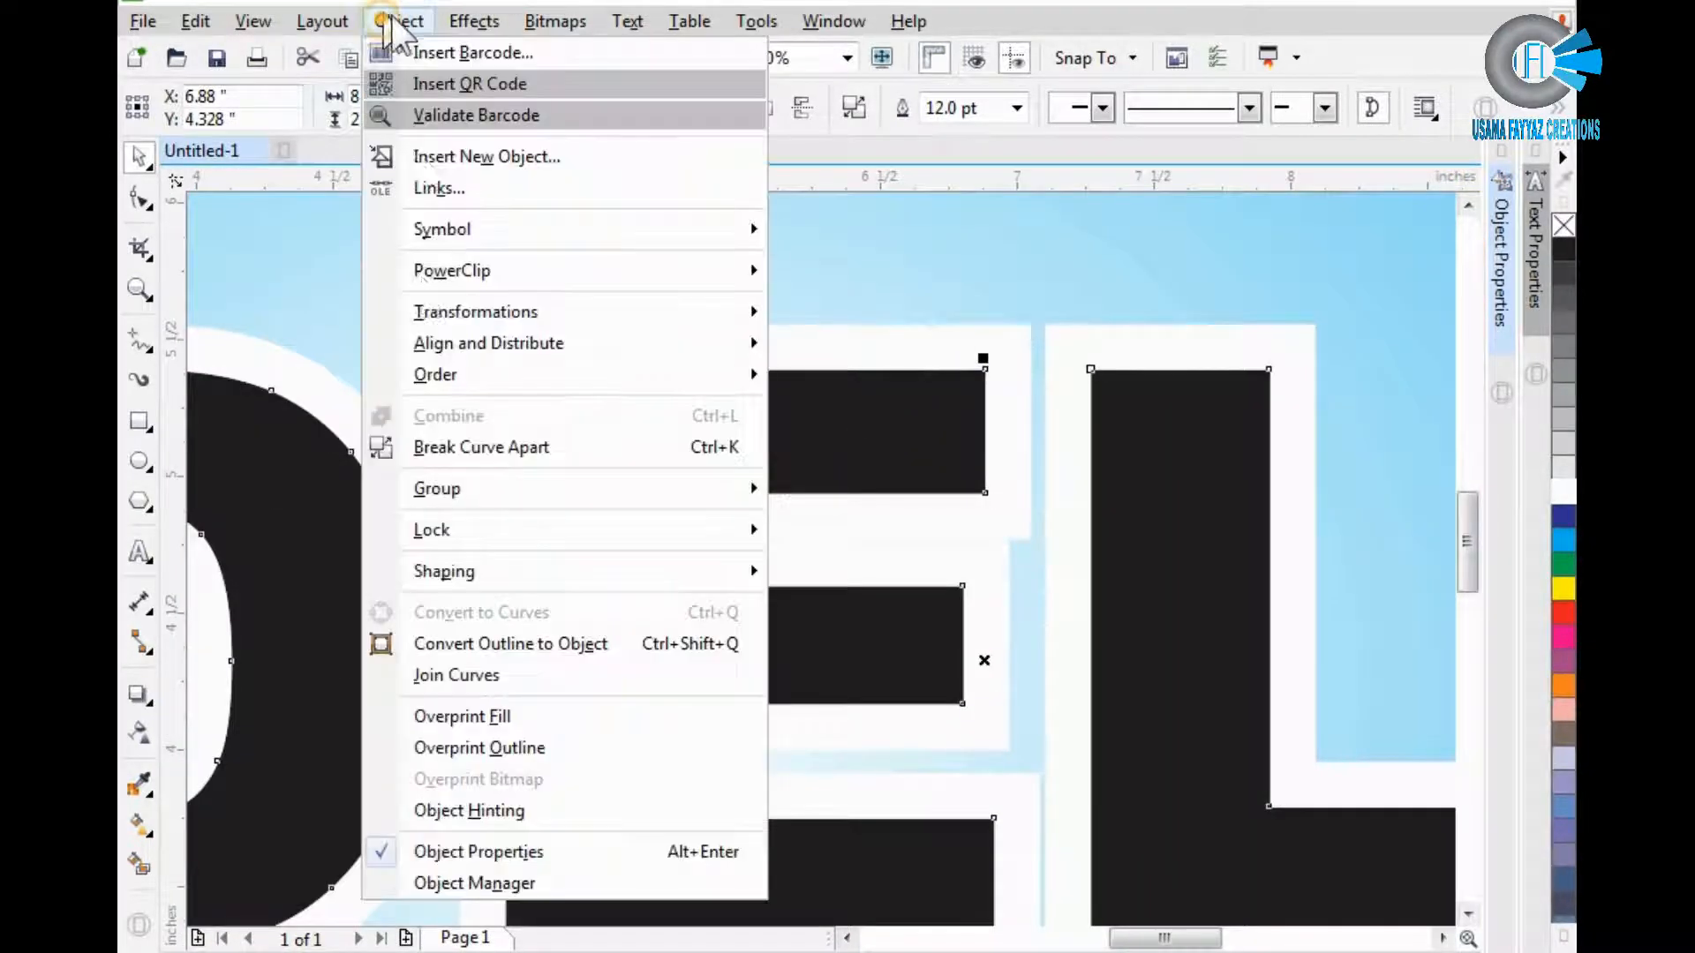
{"action": "left_click", "coordinate": [722, 653]}
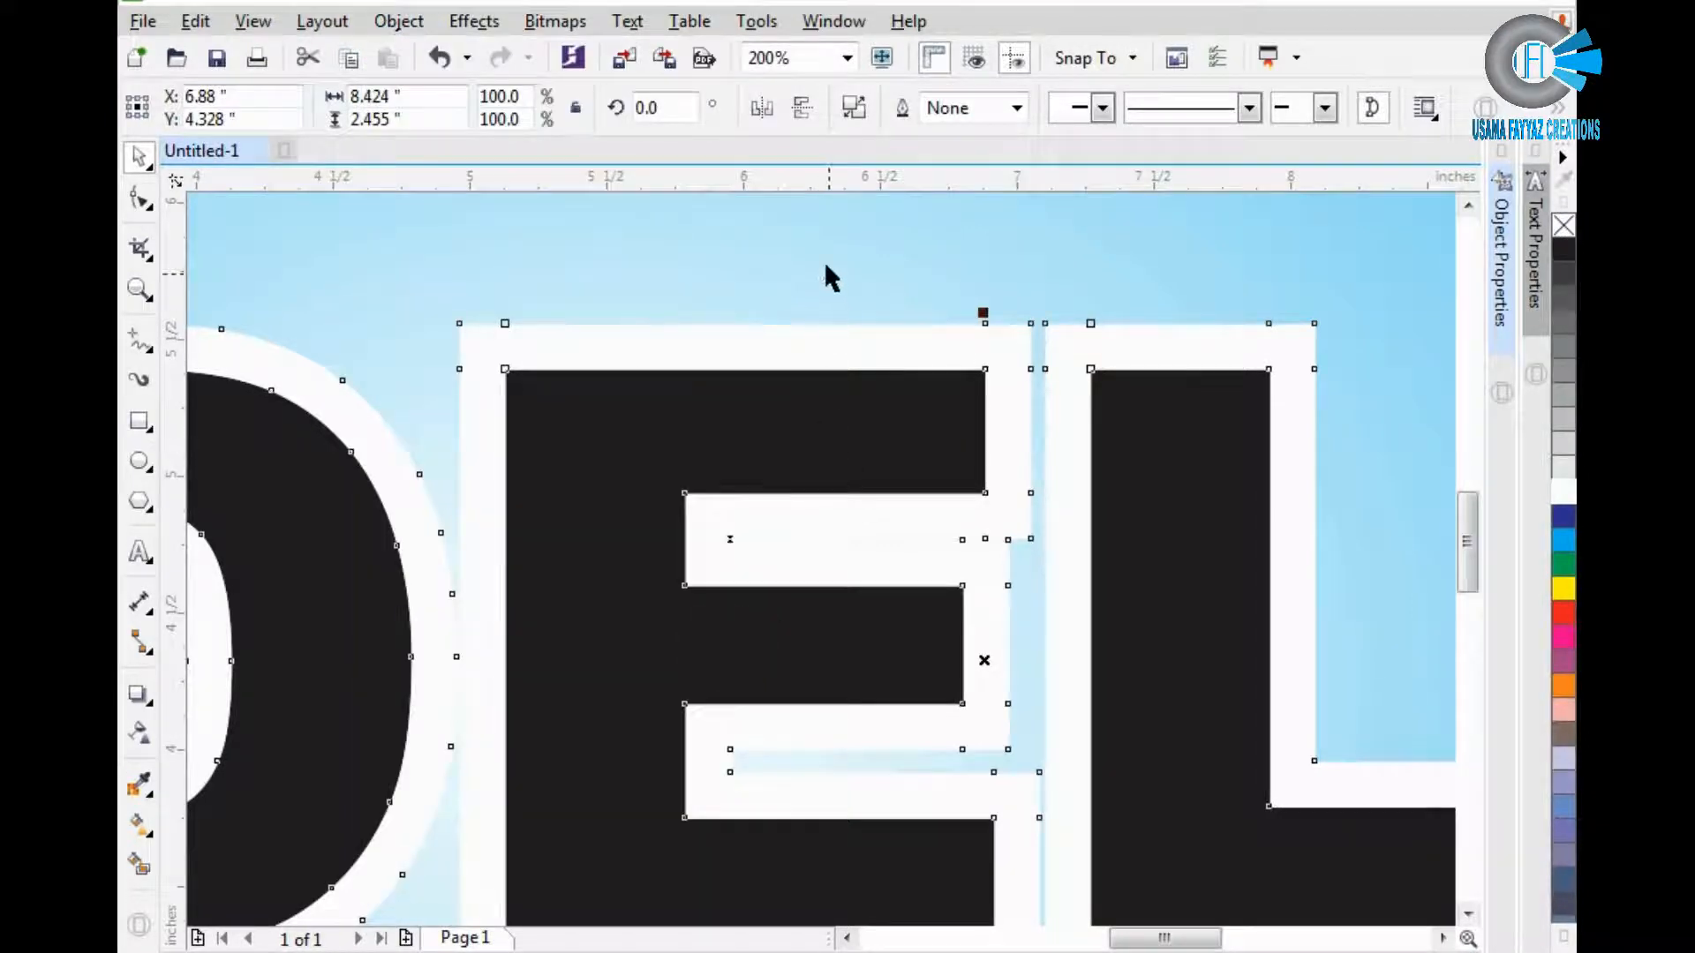
Select the DELL letter shapes inside the white border and fill them with pink.
{"action": "left_click", "coordinate": [821, 416]}
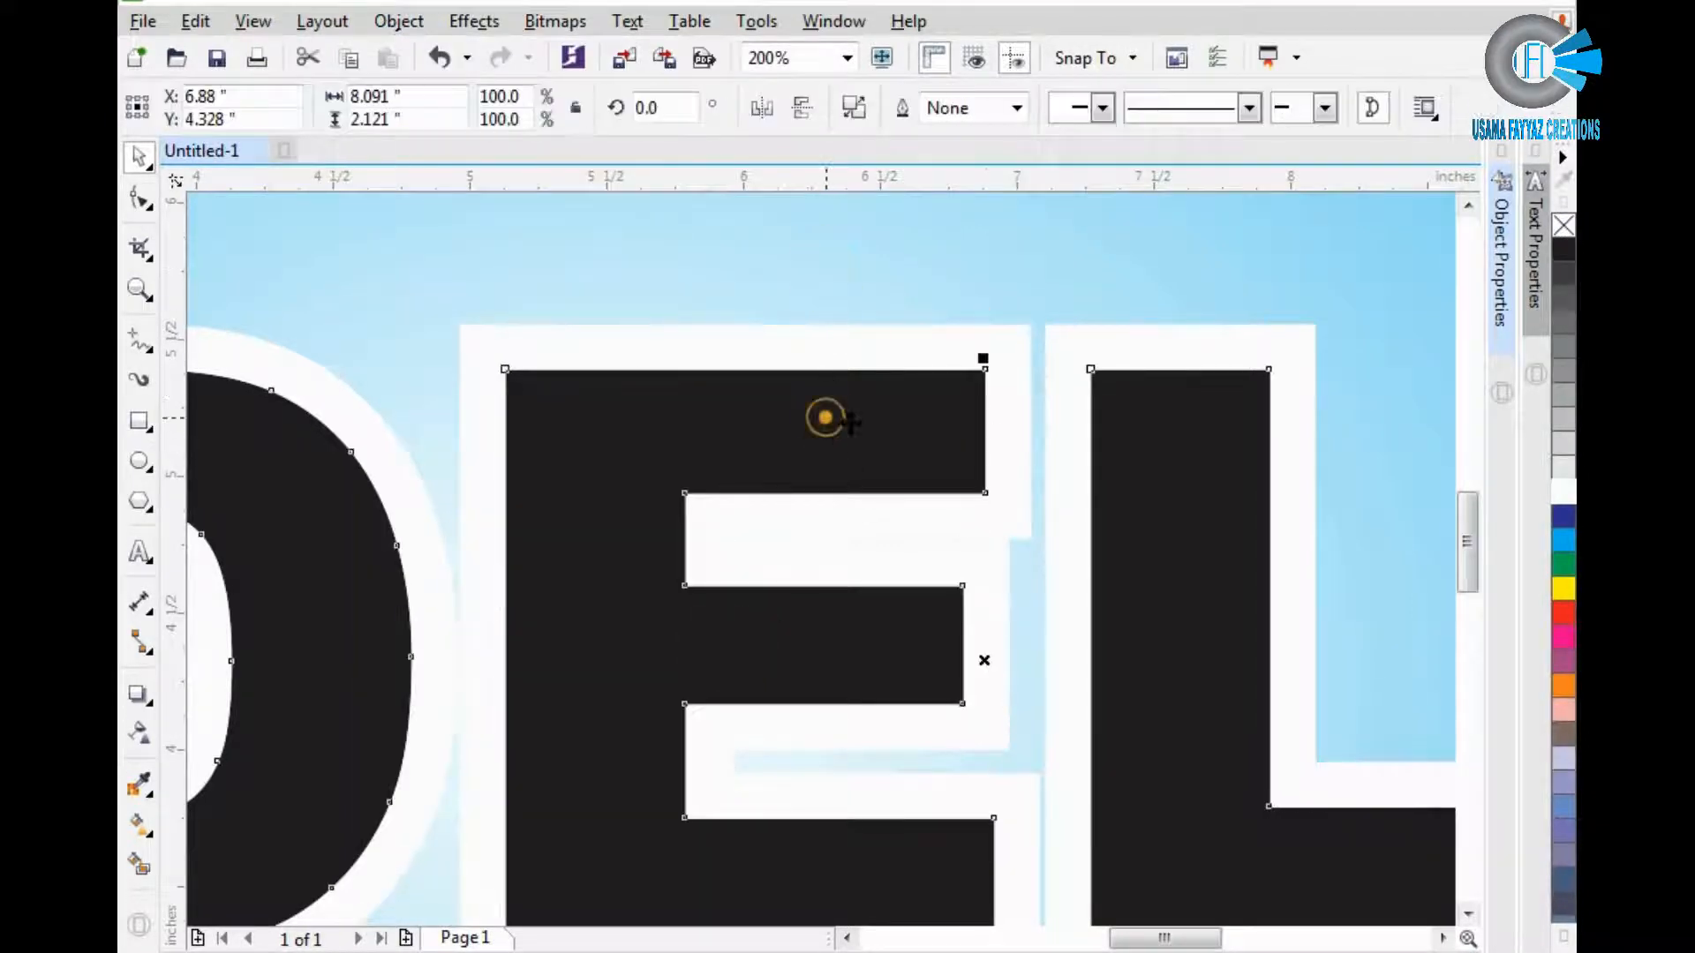
{"action": "left_click", "coordinate": [1563, 660]}
{"action": "left_click", "coordinate": [1563, 636]}
{"action": "scroll", "coordinate": [466, 301], "scroll_direction": "down", "scroll_amount": 2}
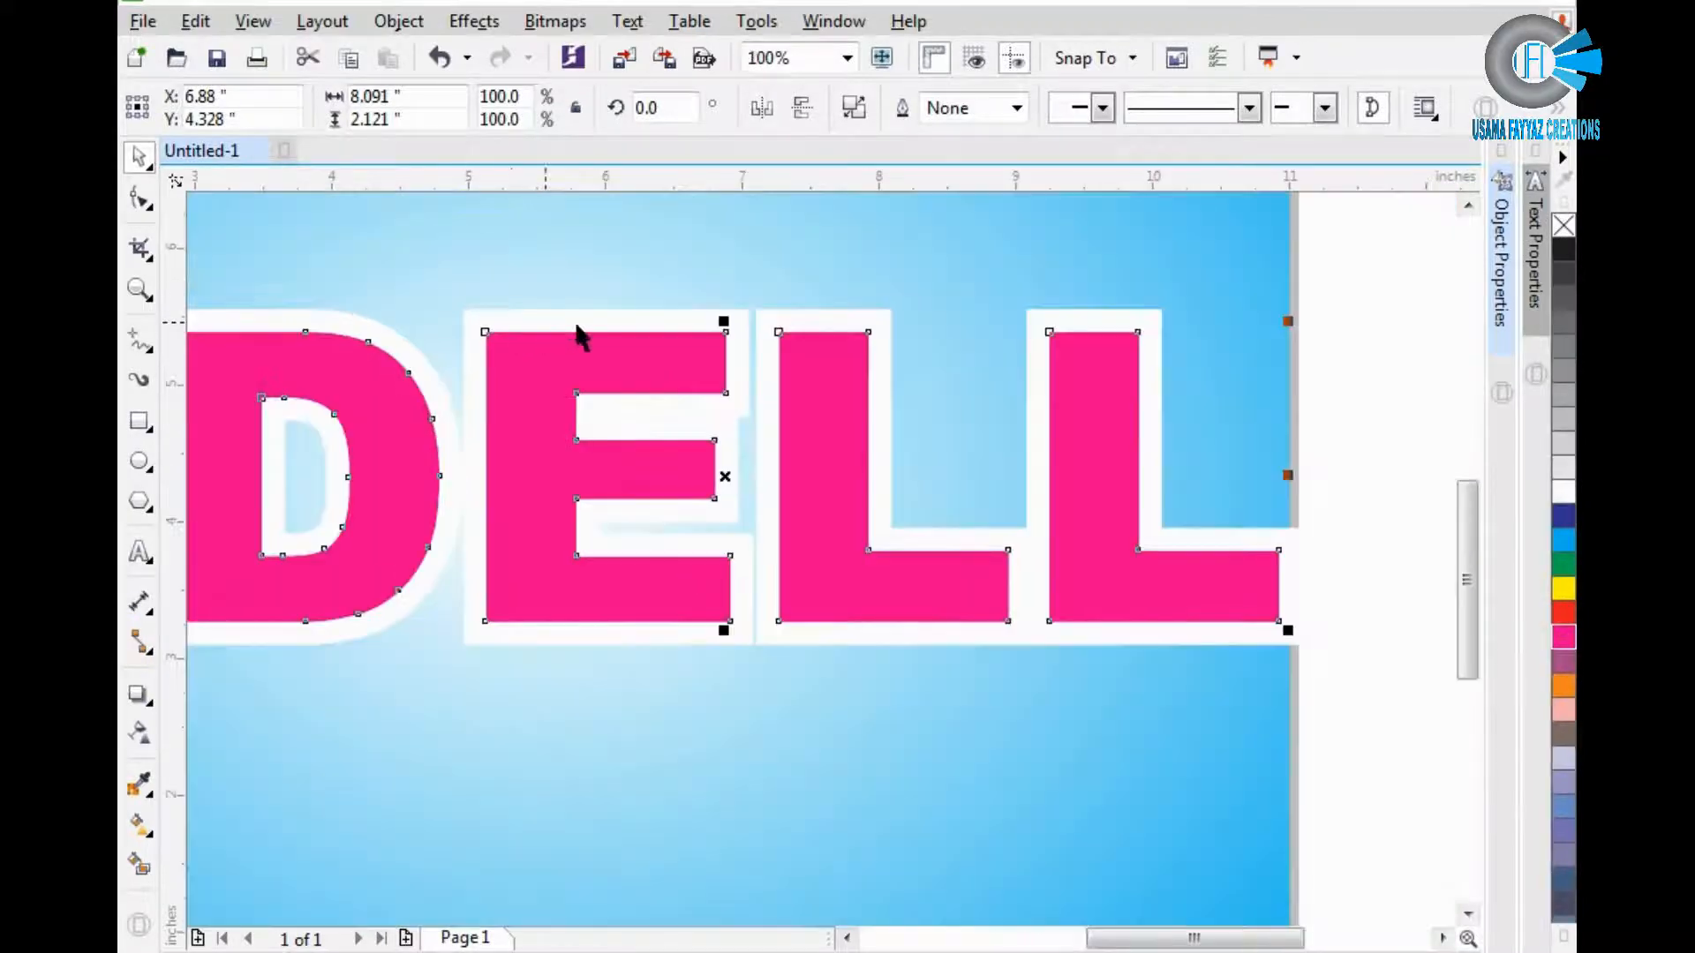
Select the pink letters together with their white border, centre them on the page and clear the selection.
{"action": "scroll", "coordinate": [1253, 392], "scroll_direction": "down", "scroll_amount": 2}
{"action": "left_click", "coordinate": [1312, 347]}
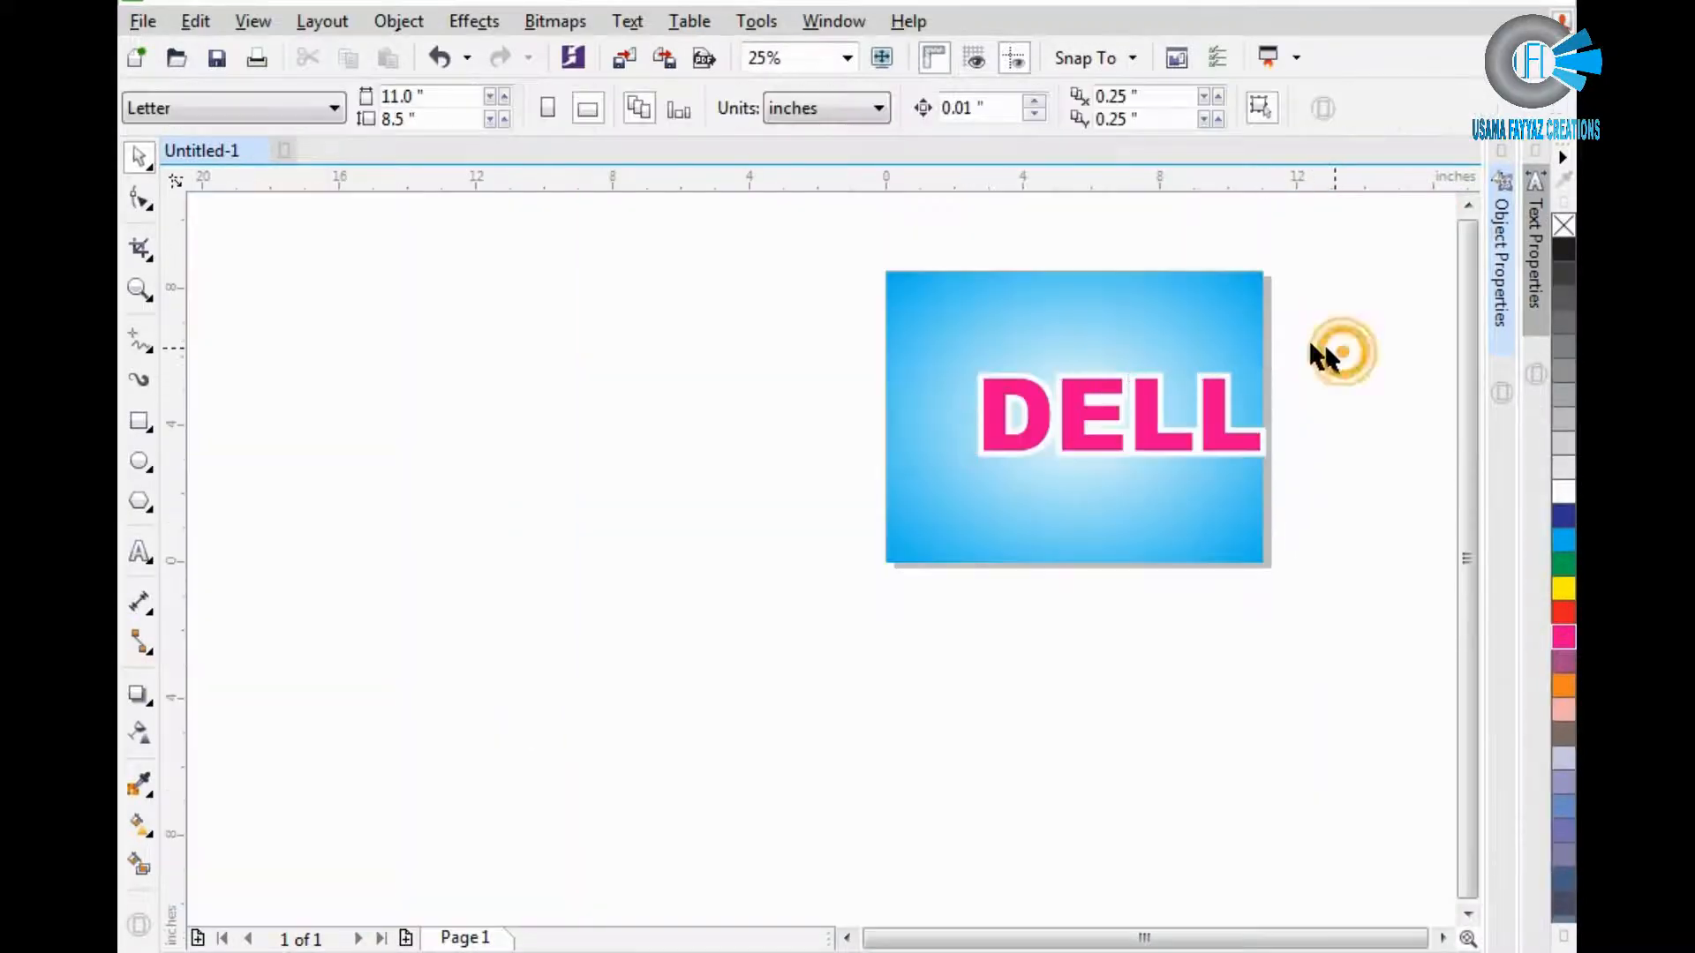
{"action": "left_click_drag", "start_coordinate": [1354, 311], "coordinate": [764, 531]}
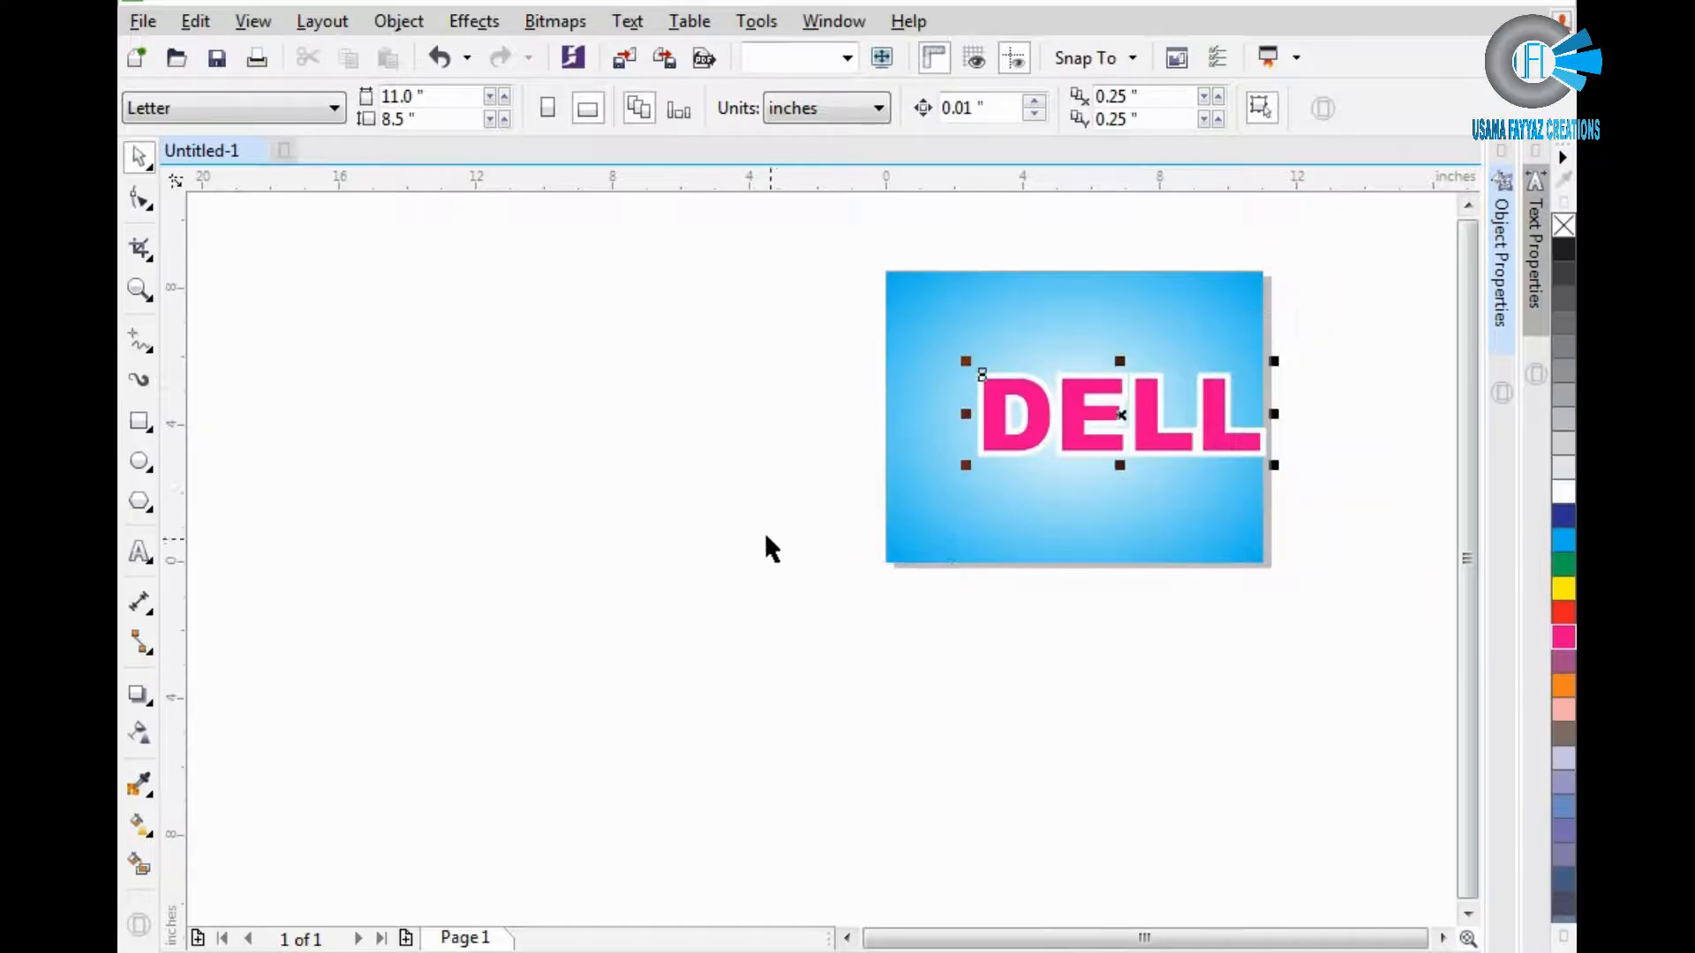
{"action": "left_click", "coordinate": [1354, 413]}
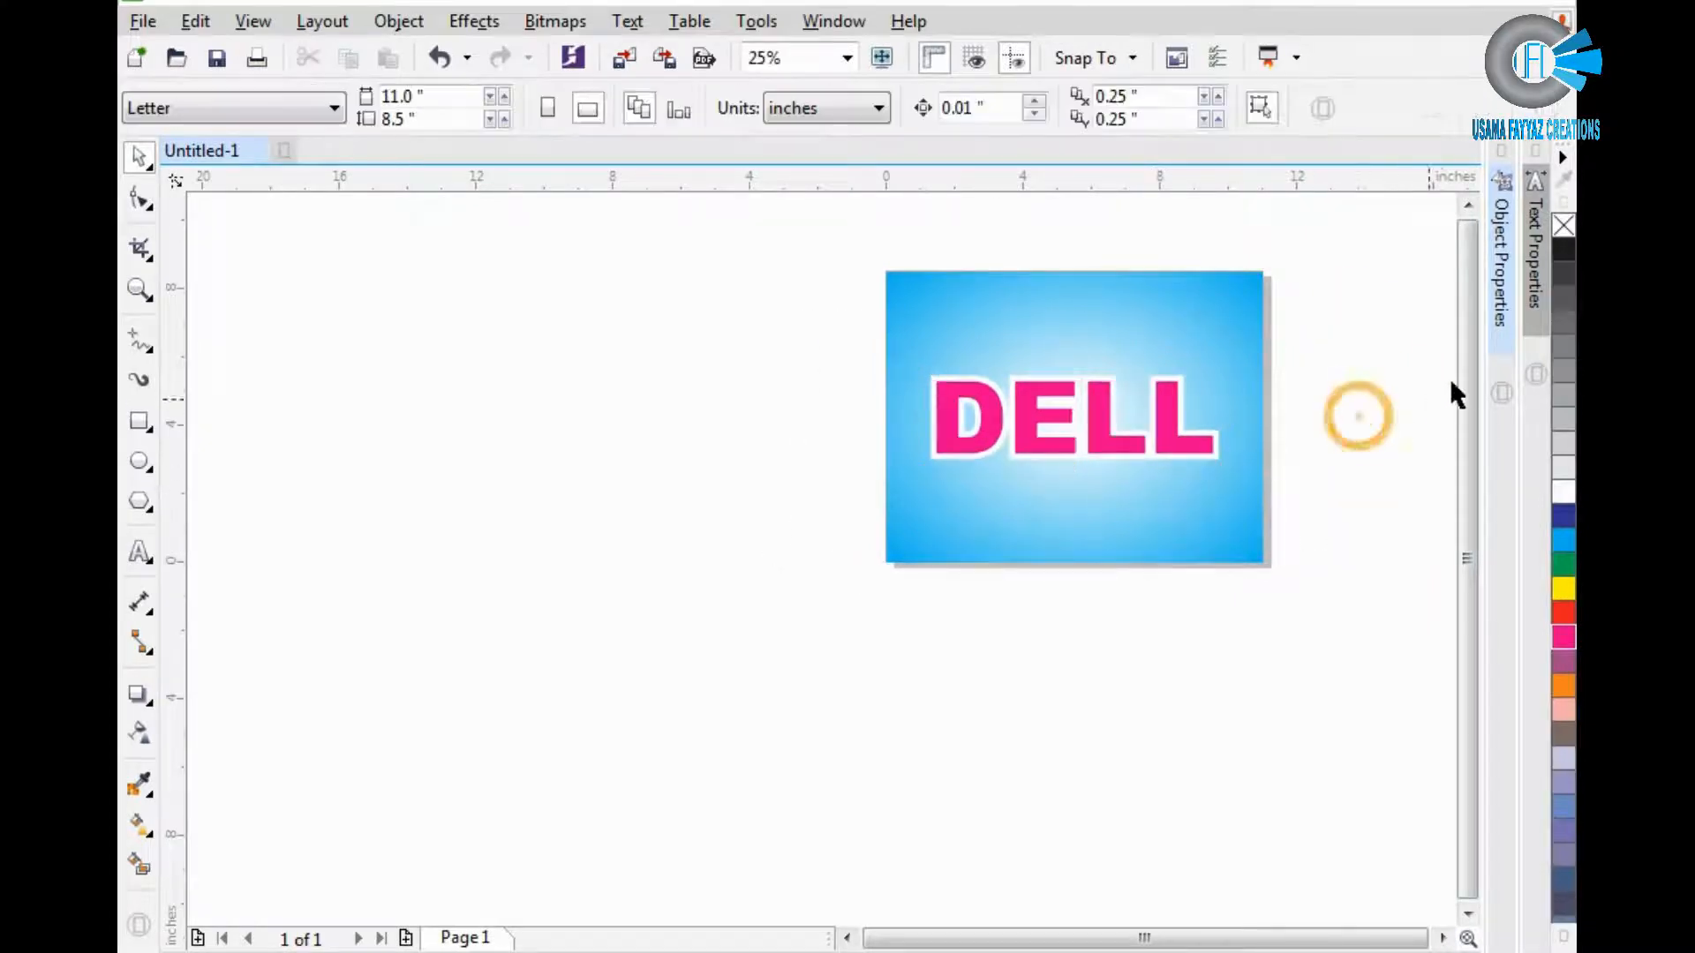
{"action": "left_click", "coordinate": [1488, 319]}
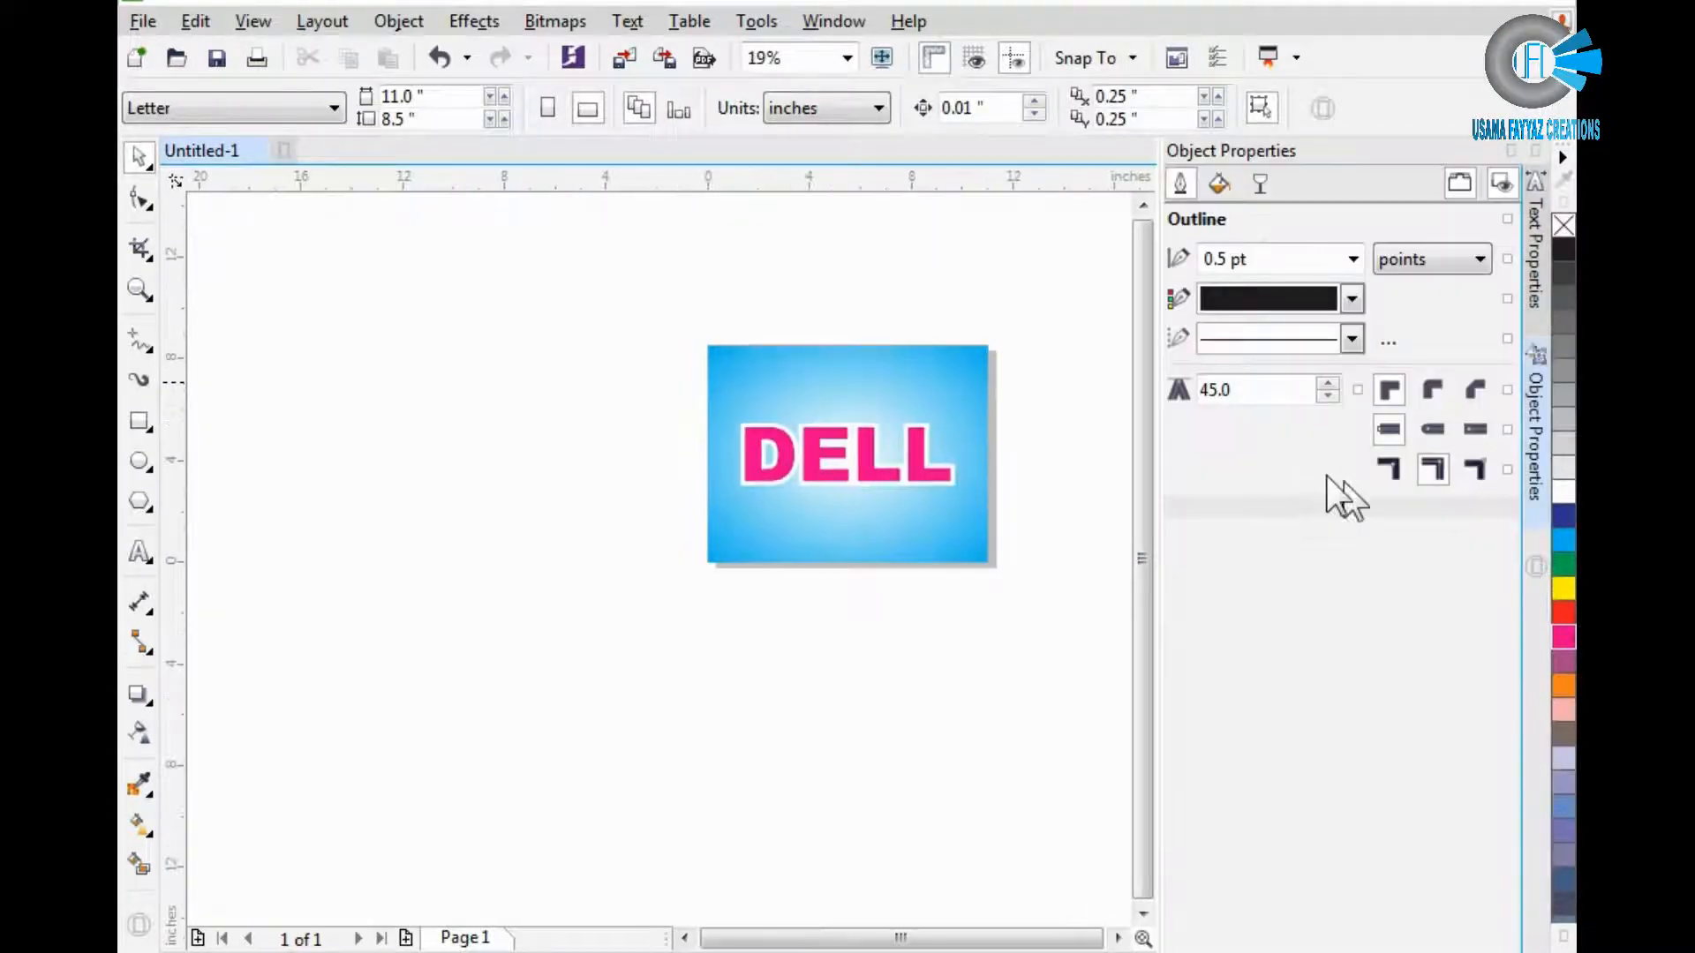
{"action": "left_click", "coordinate": [1507, 151]}
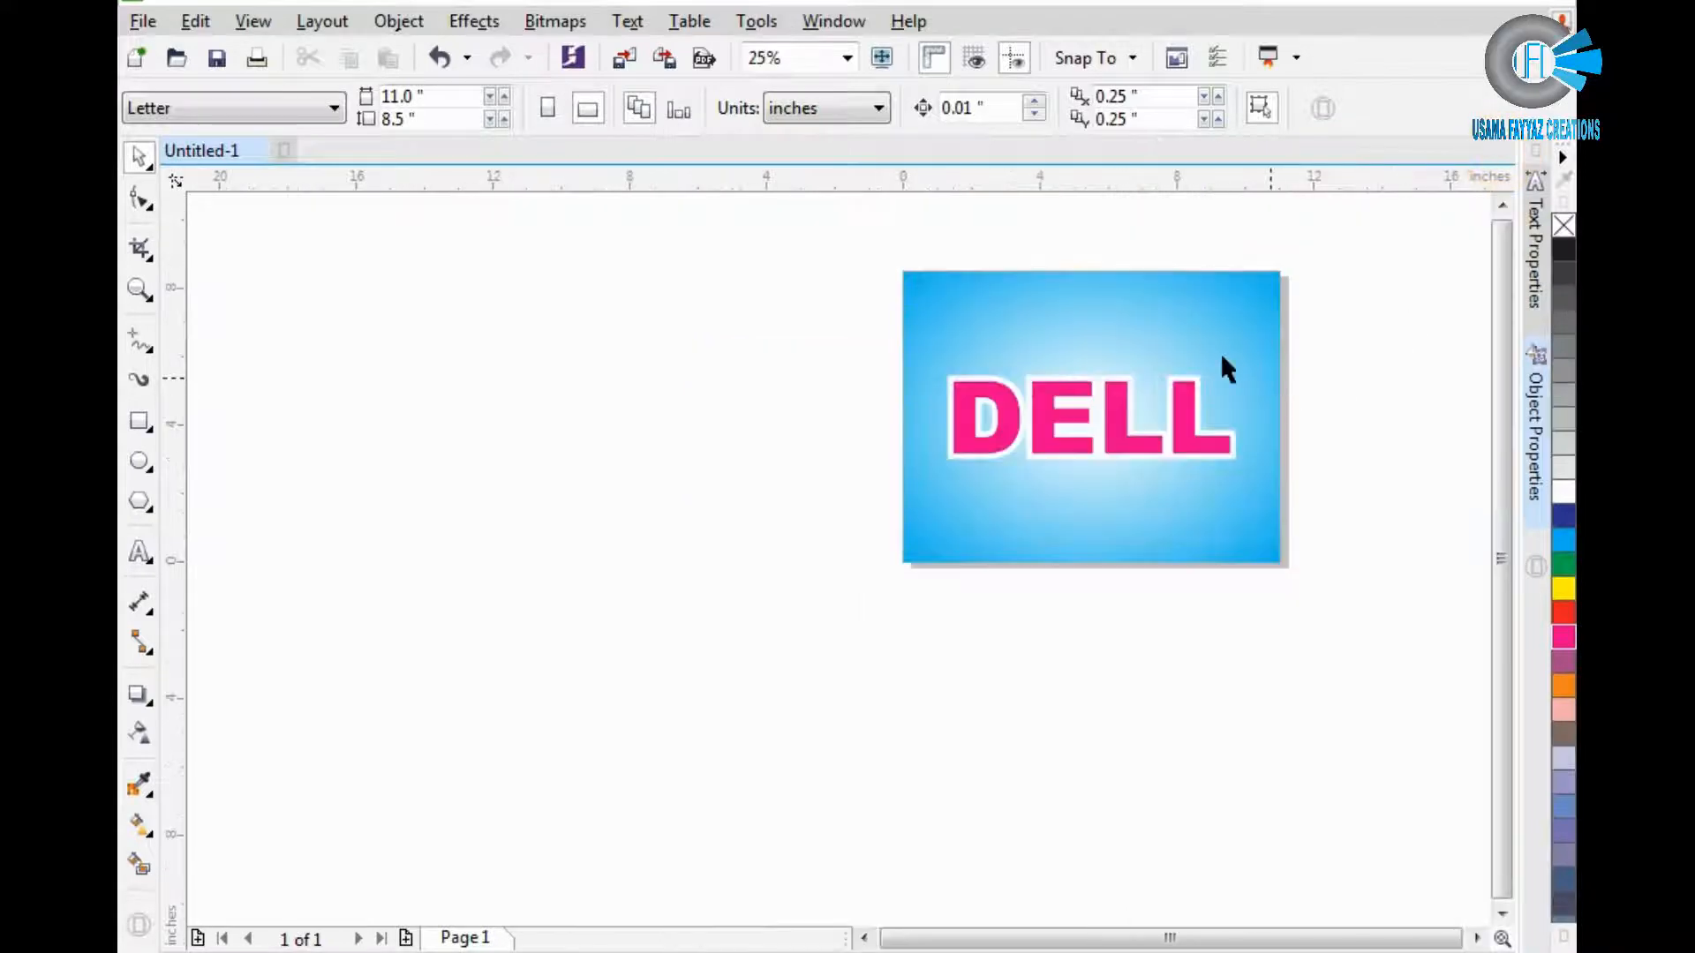
Convert the pink DELL letters to a 180 dpi CMYK bitmap with anti-aliasing and a transparent background.
{"action": "key", "text": "F4"}
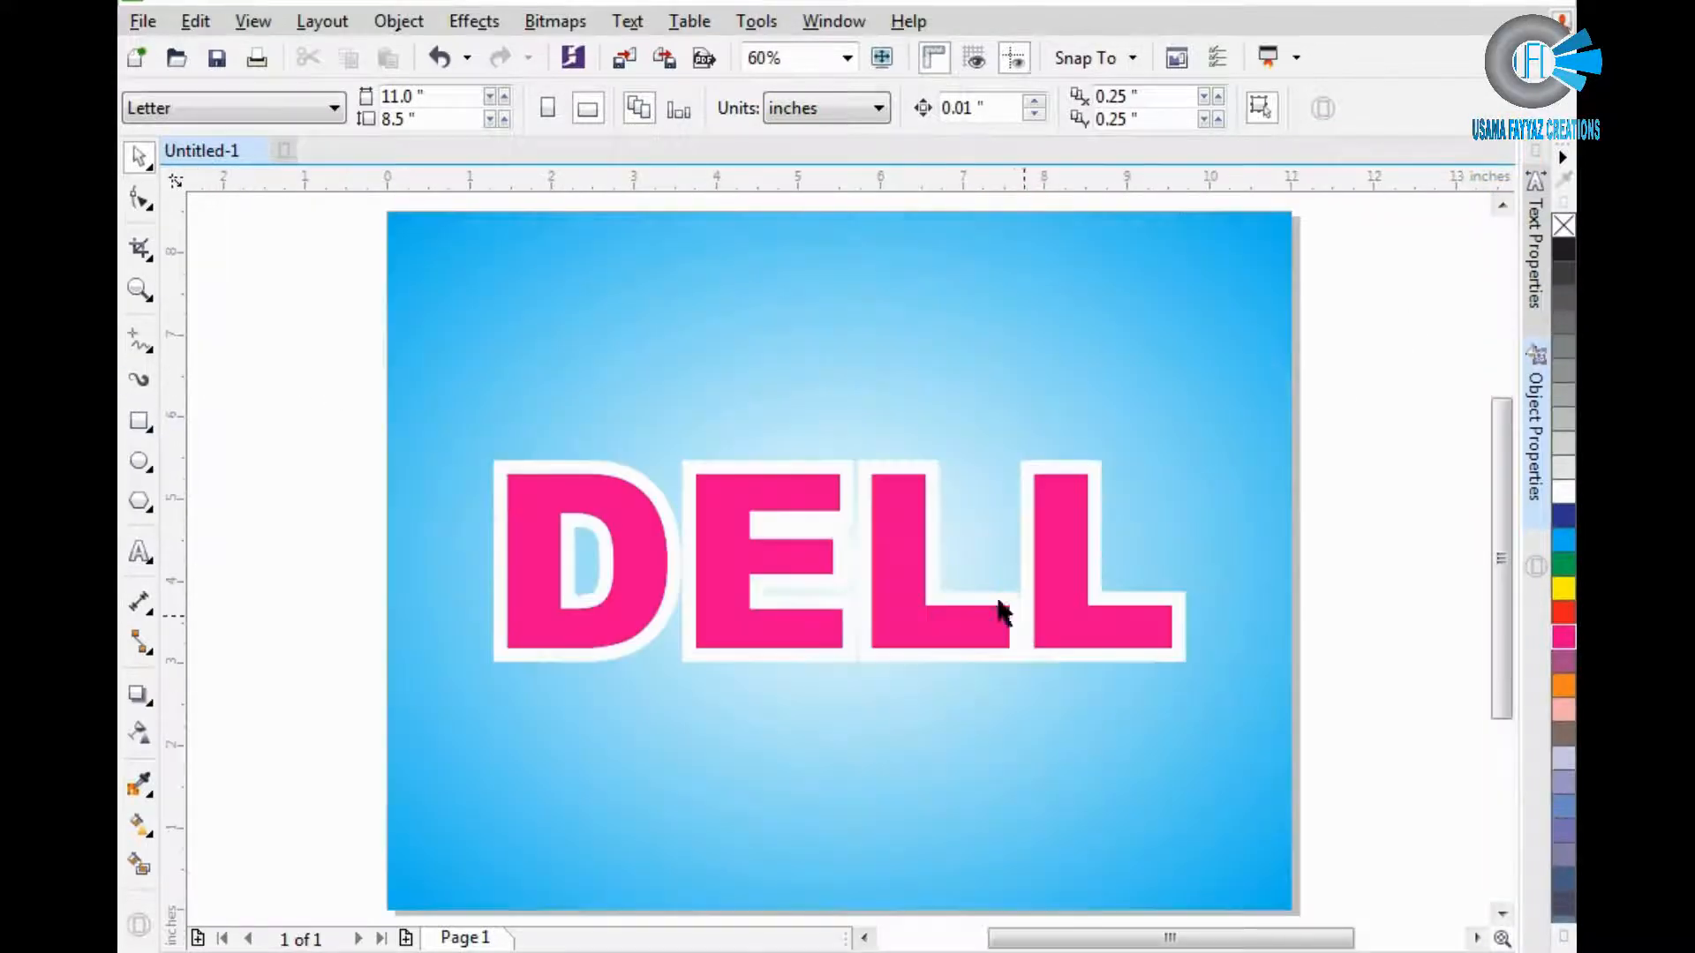
{"action": "left_click", "coordinate": [915, 553]}
{"action": "scroll", "coordinate": [910, 532], "scroll_direction": "up", "scroll_amount": 2}
{"action": "scroll", "coordinate": [910, 533], "scroll_direction": "up", "scroll_amount": 3}
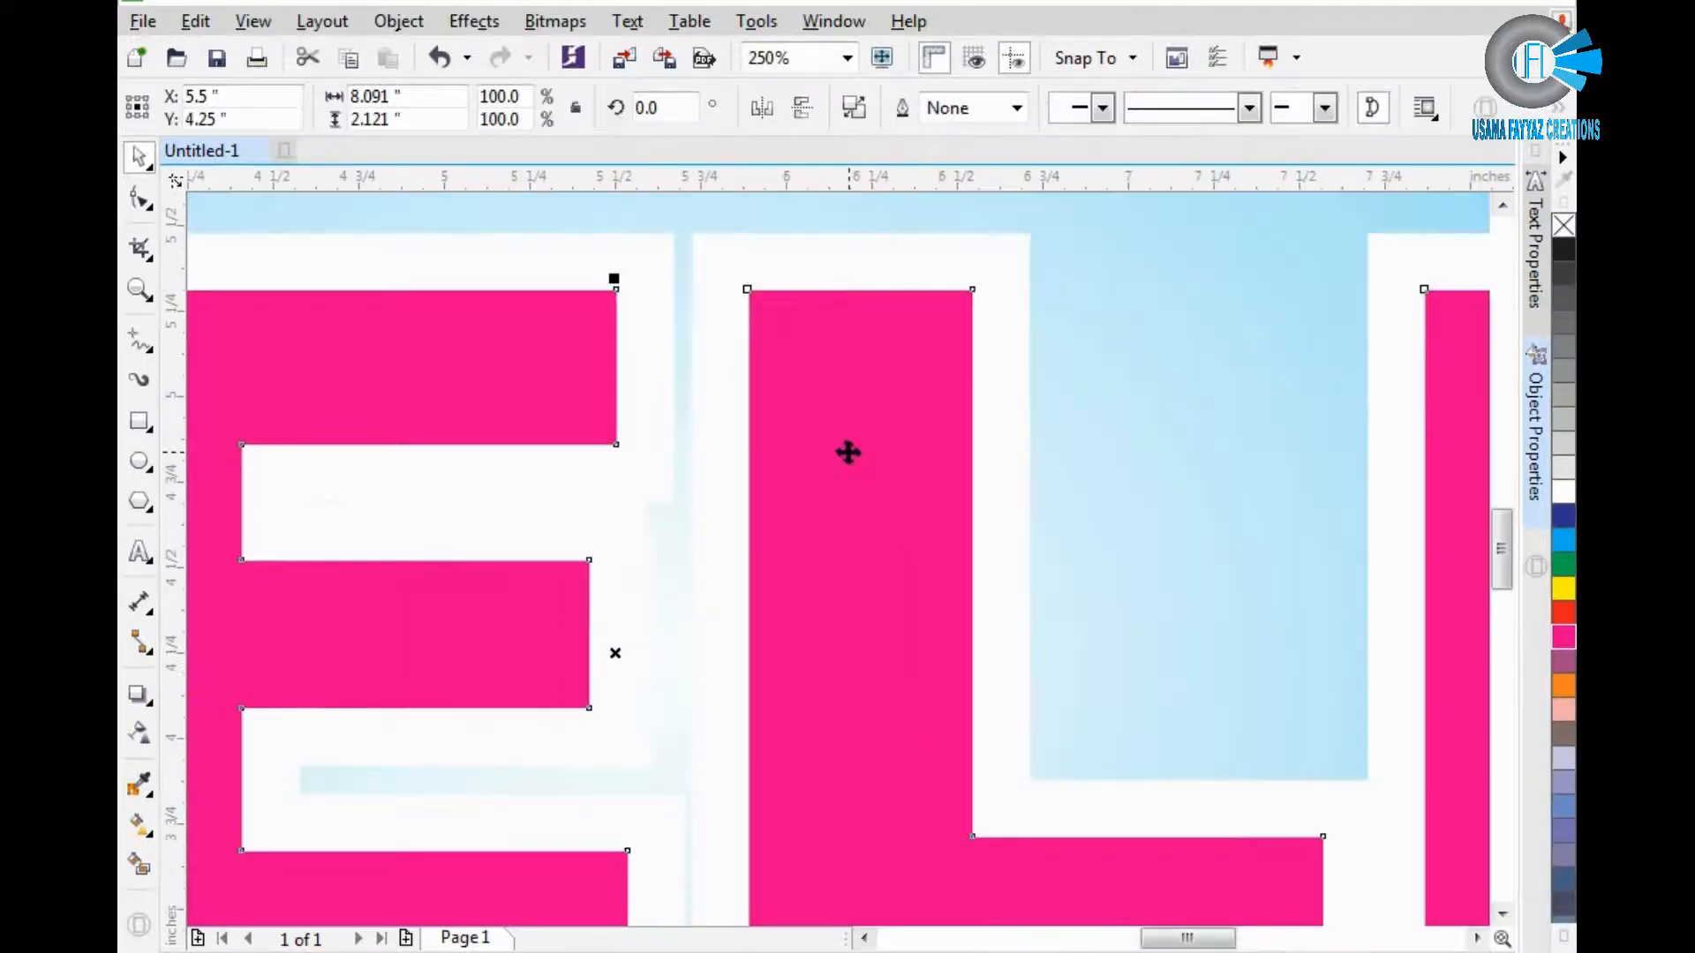
{"action": "left_click", "coordinate": [556, 23]}
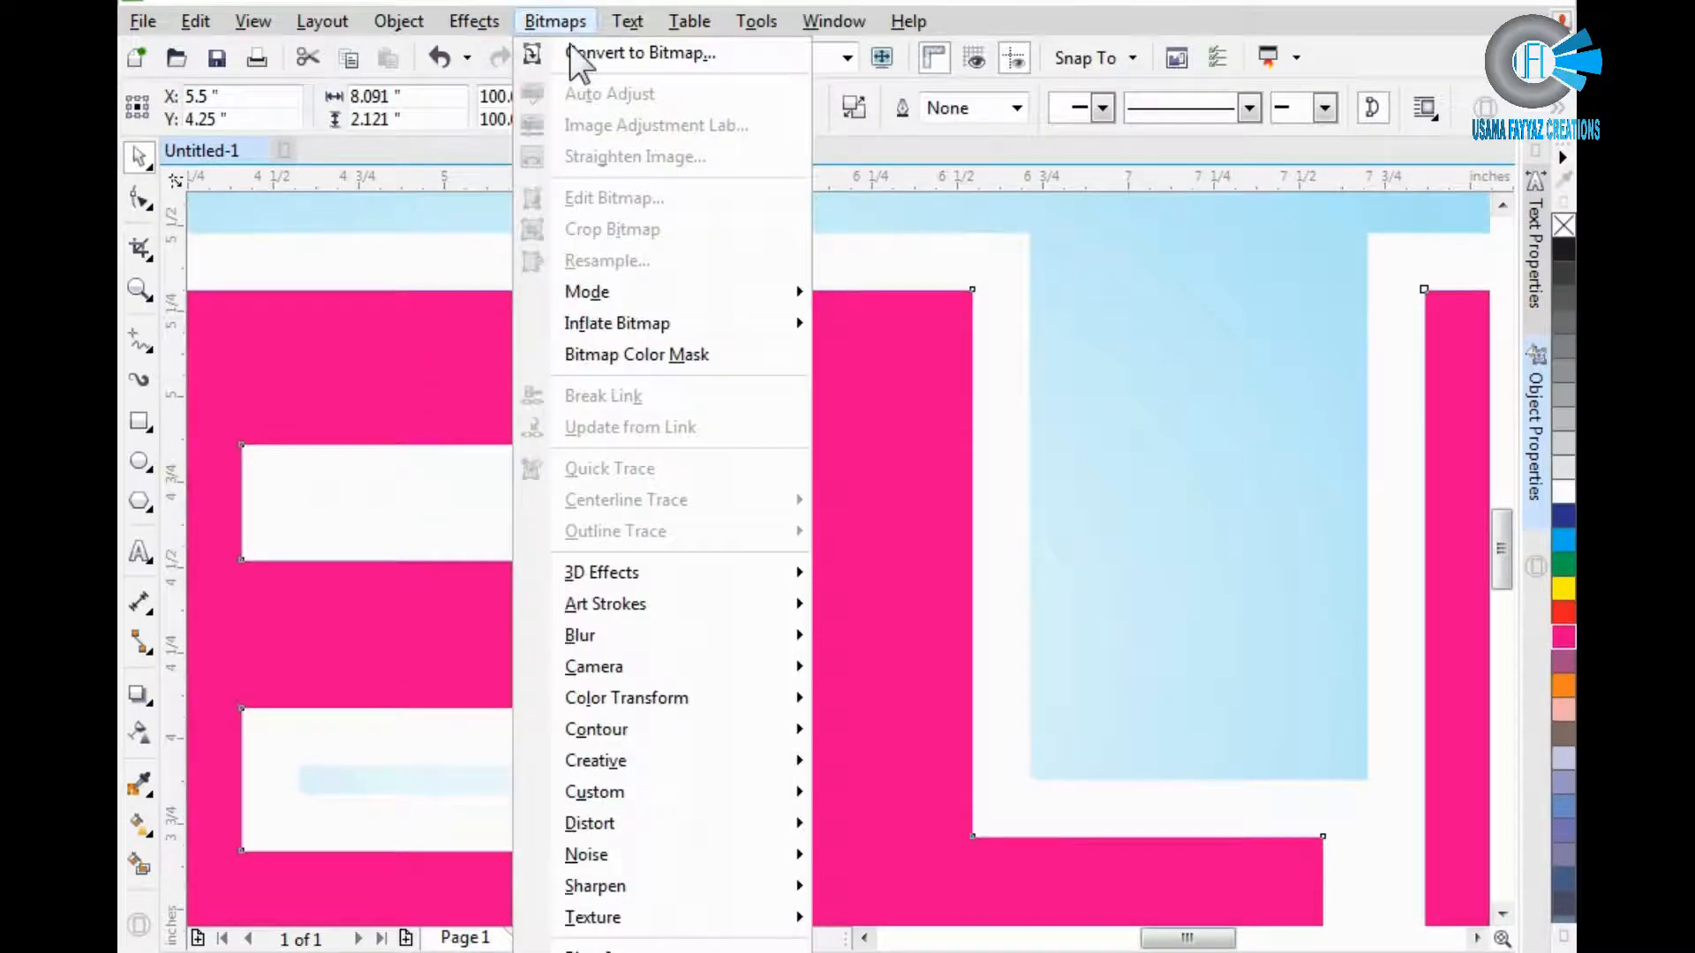
{"action": "left_click", "coordinate": [574, 53]}
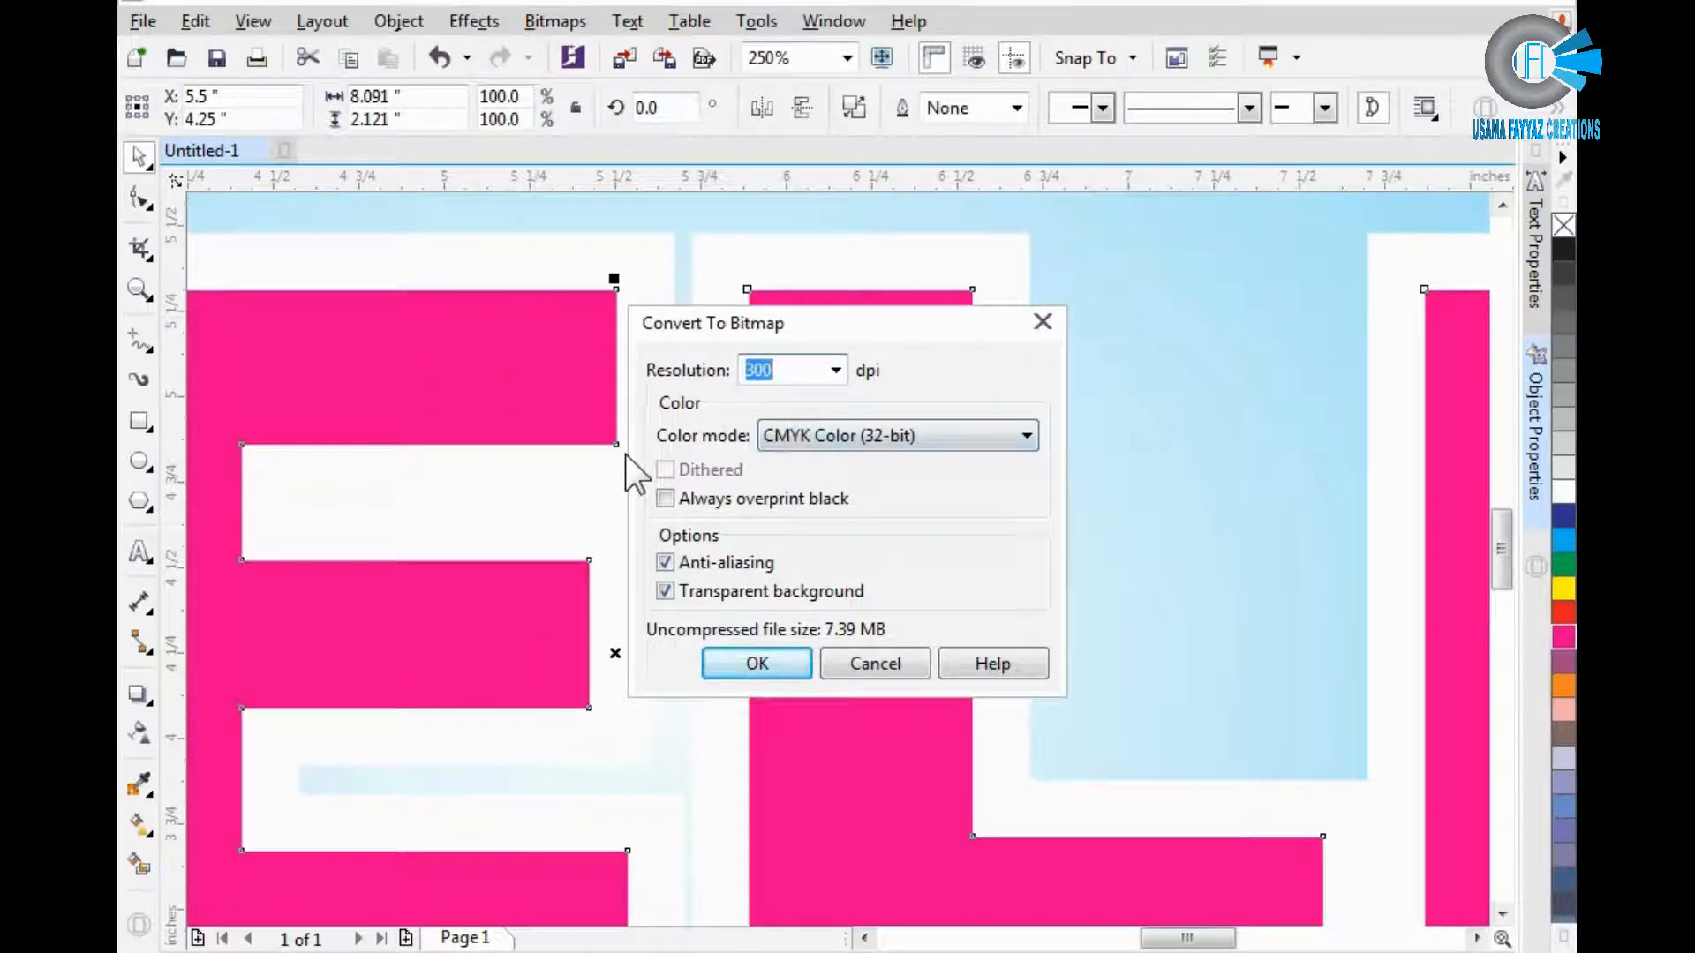
{"action": "type", "text": "180"}
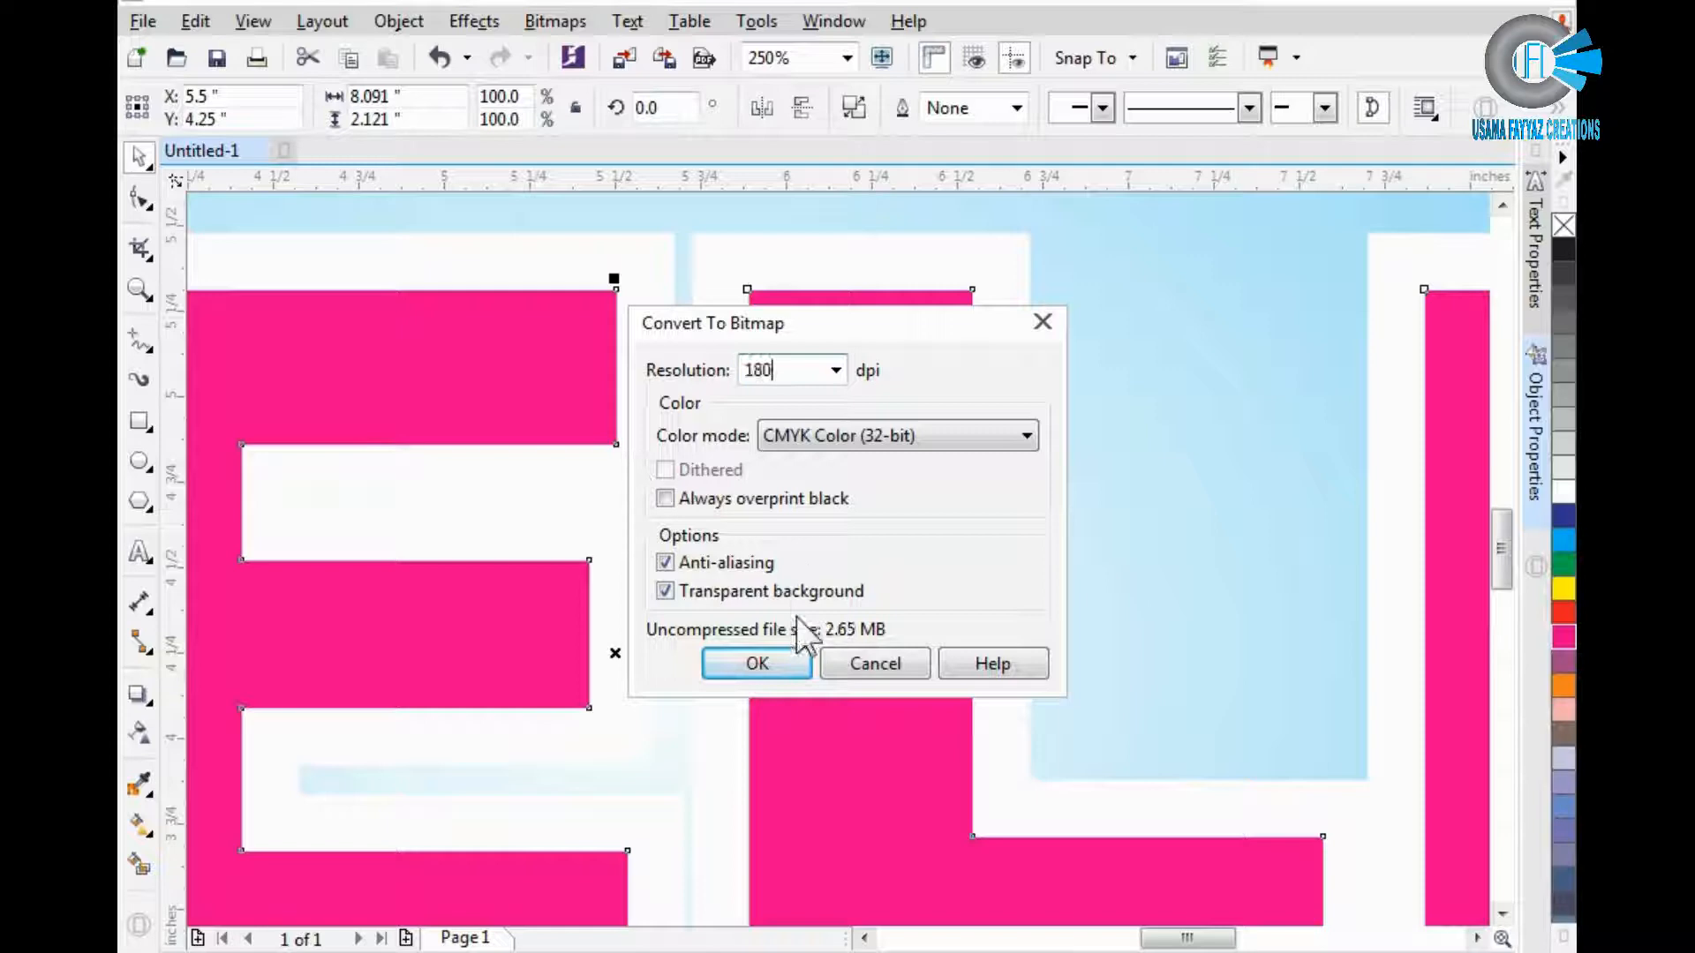
{"action": "left_click", "coordinate": [769, 666]}
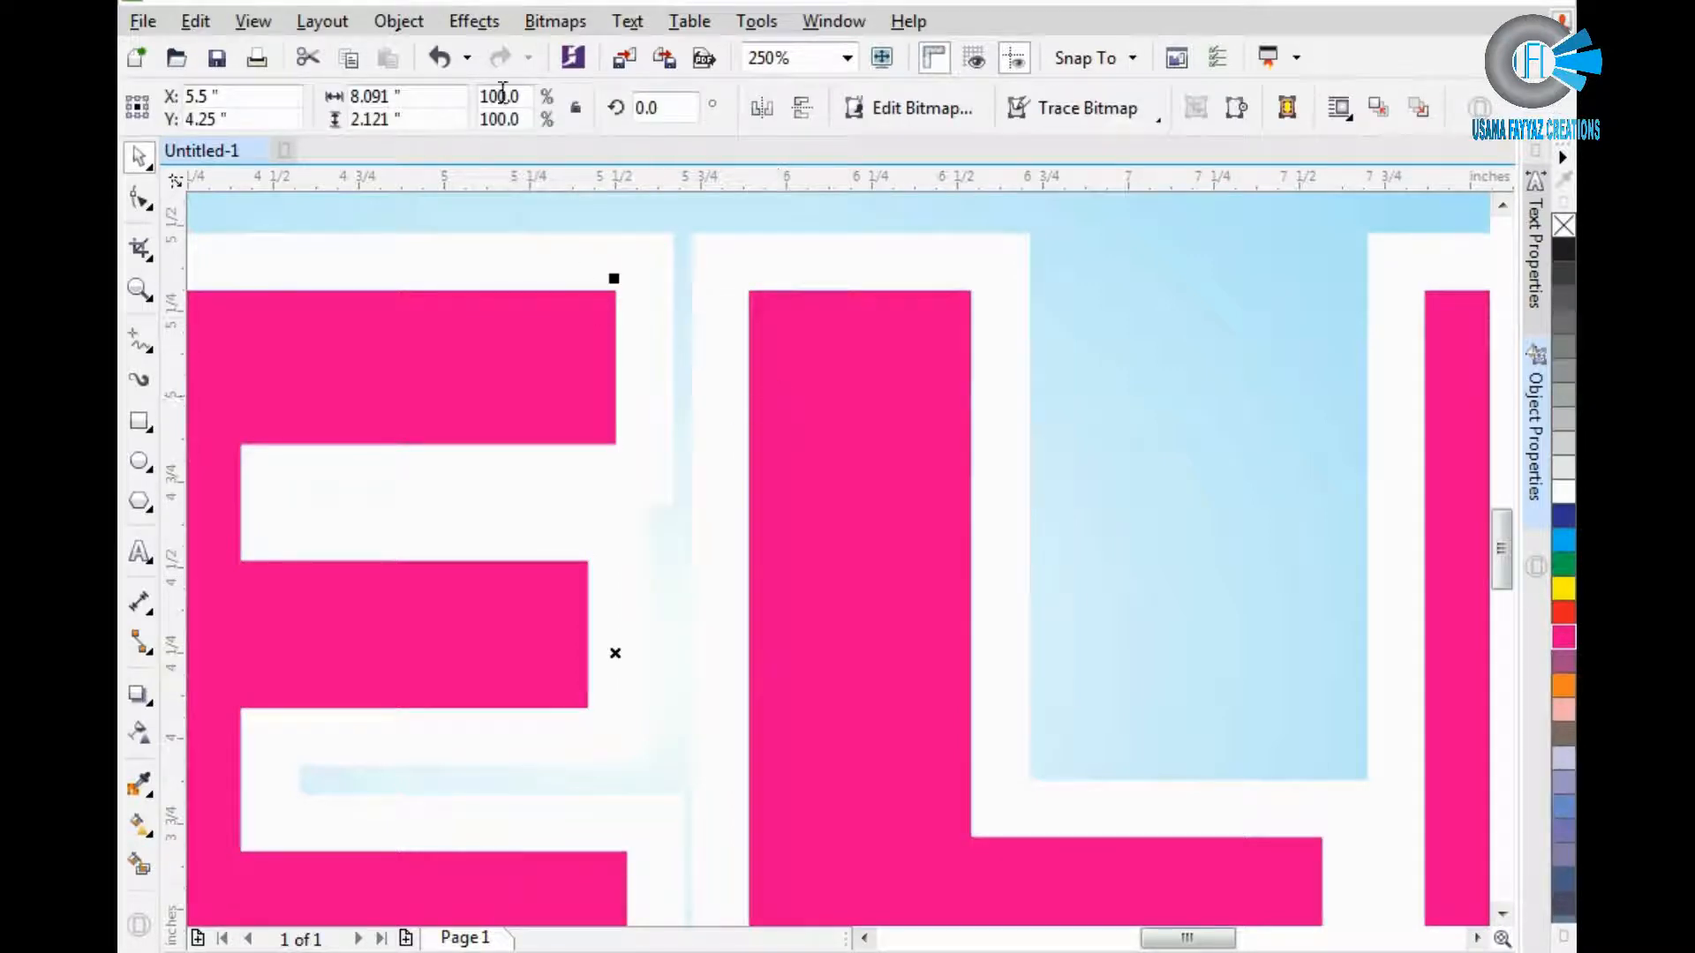
{"action": "left_click", "coordinate": [548, 23]}
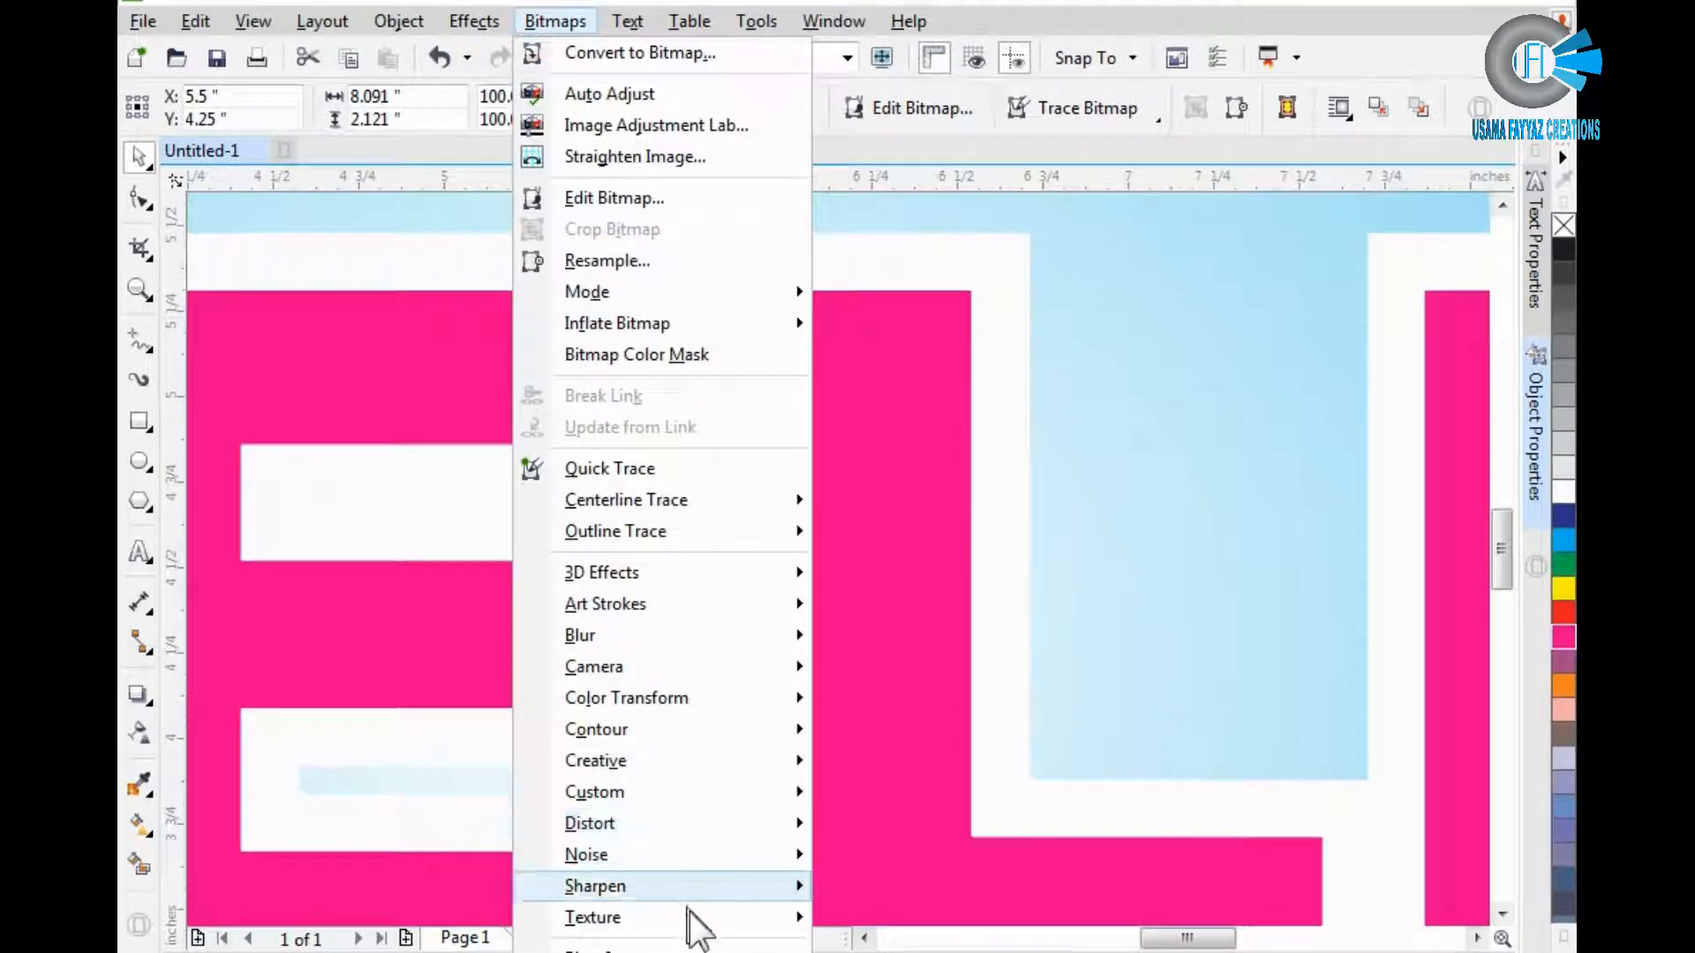
{"action": "mouse_move", "coordinate": [693, 918]}
{"action": "left_click", "coordinate": [1178, 502]}
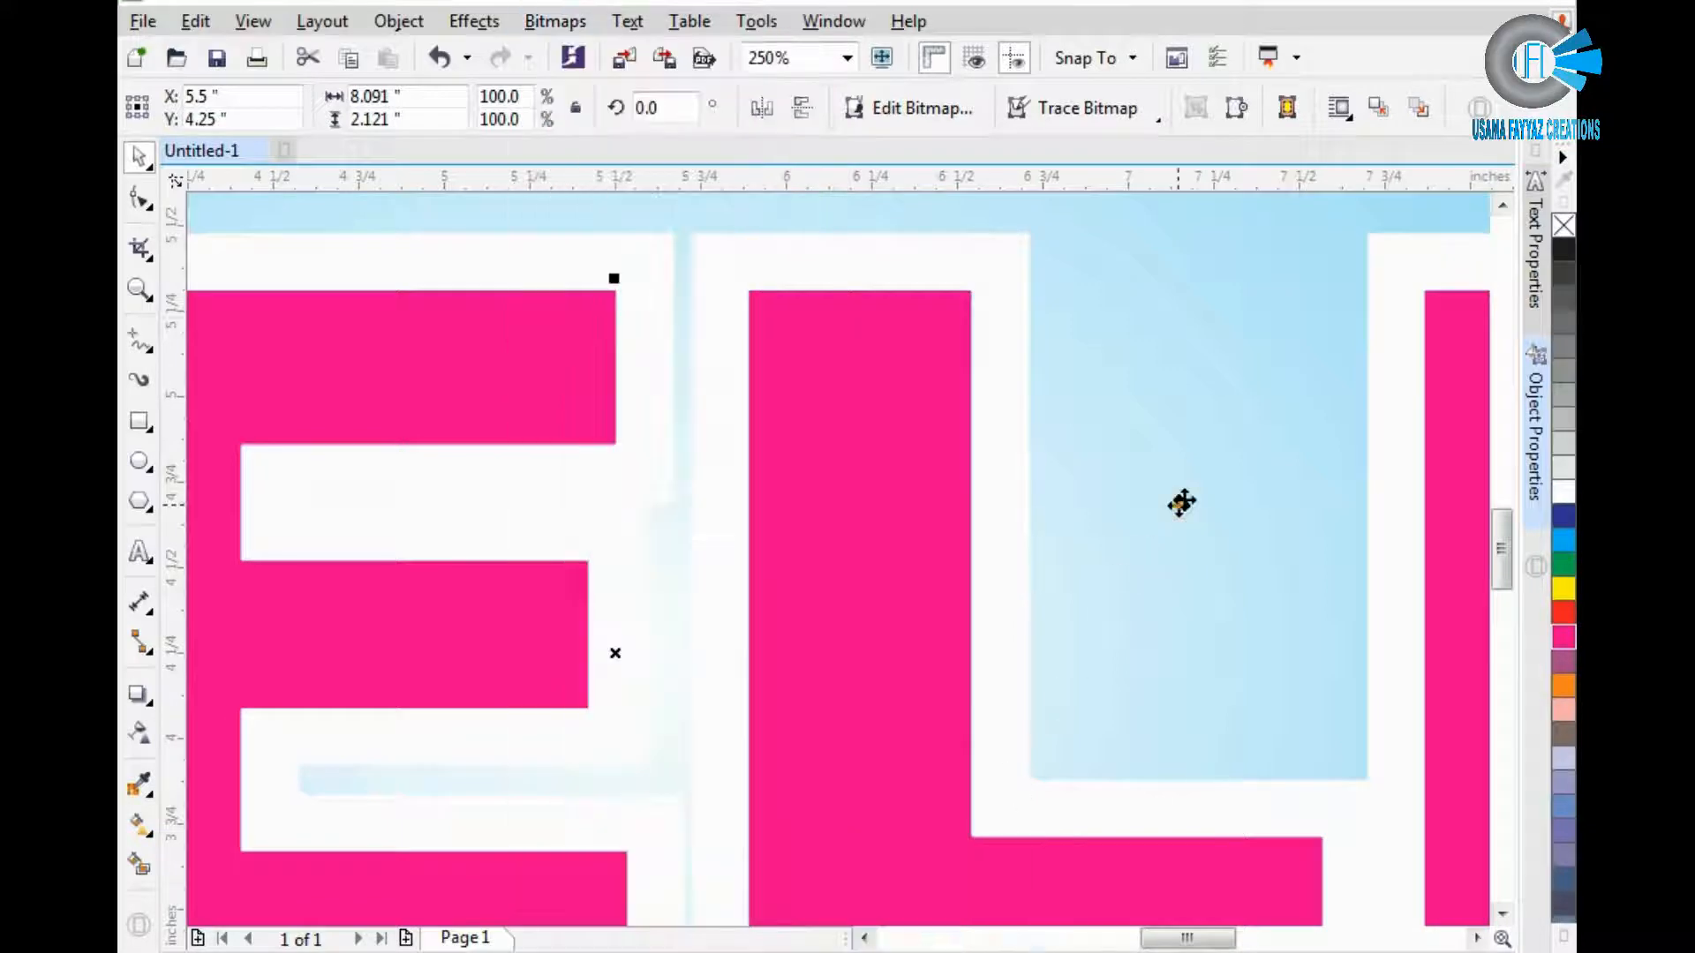
Start the Plastic texture effect on the pink DELL bitmap with light direction 315 and a highlight of 93.
{"action": "left_click", "coordinate": [909, 484]}
{"action": "left_click", "coordinate": [556, 21]}
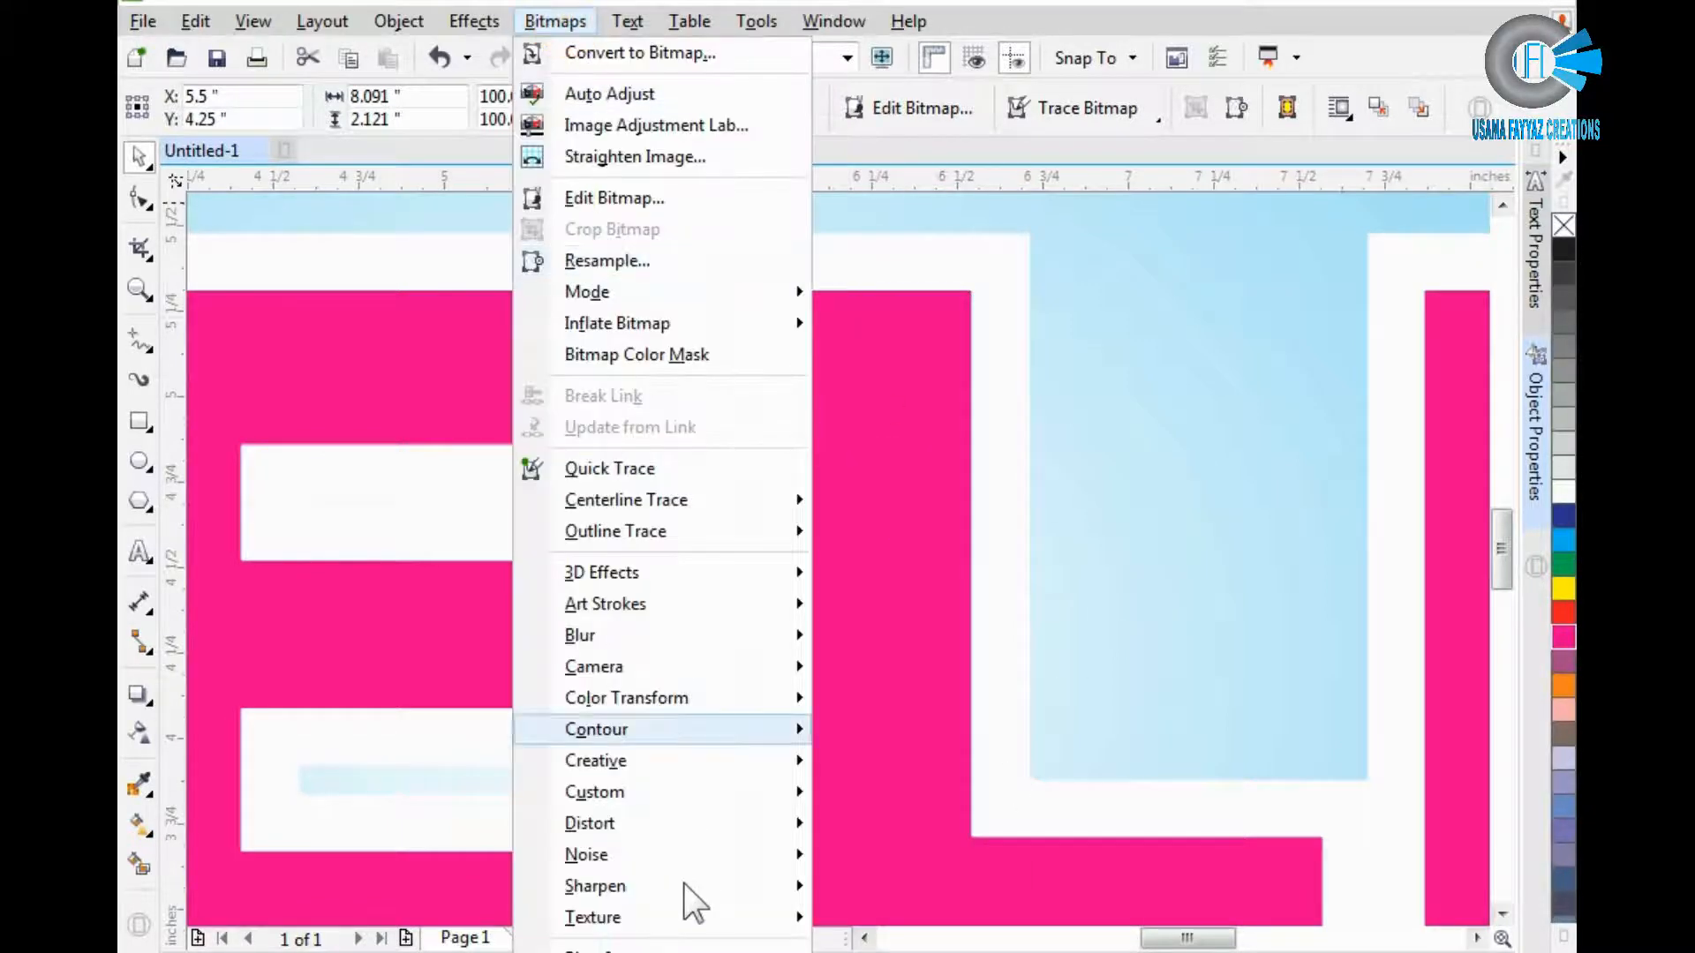
{"action": "mouse_move", "coordinate": [693, 916]}
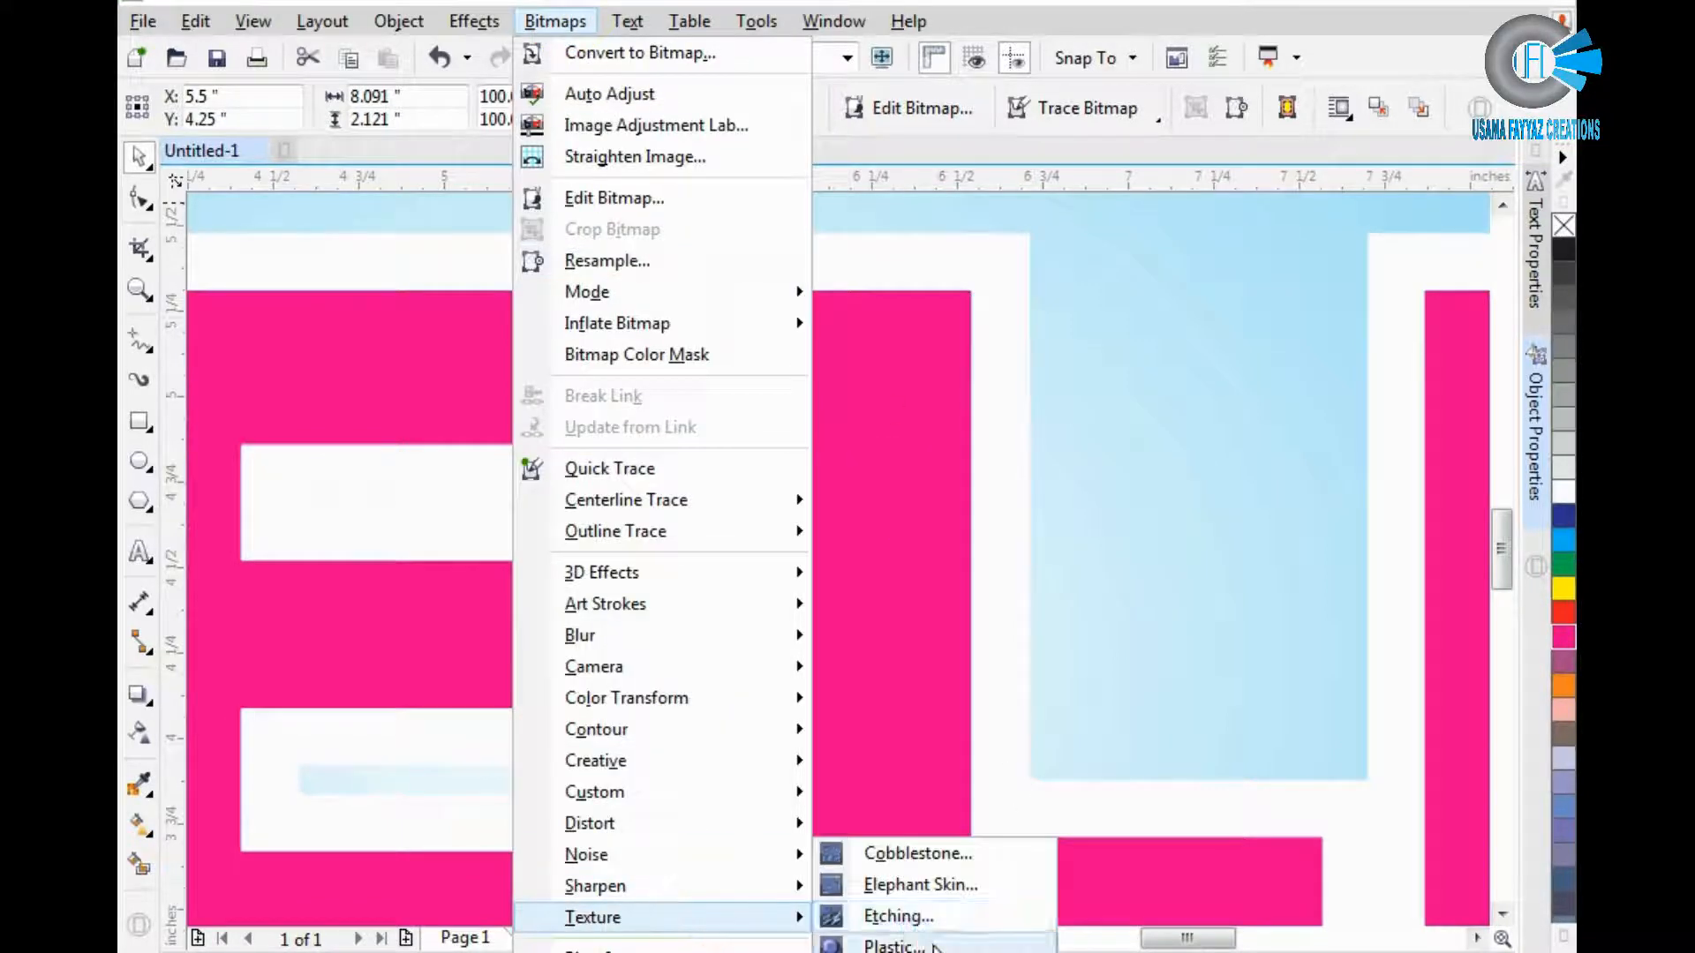
{"action": "left_click", "coordinate": [895, 946]}
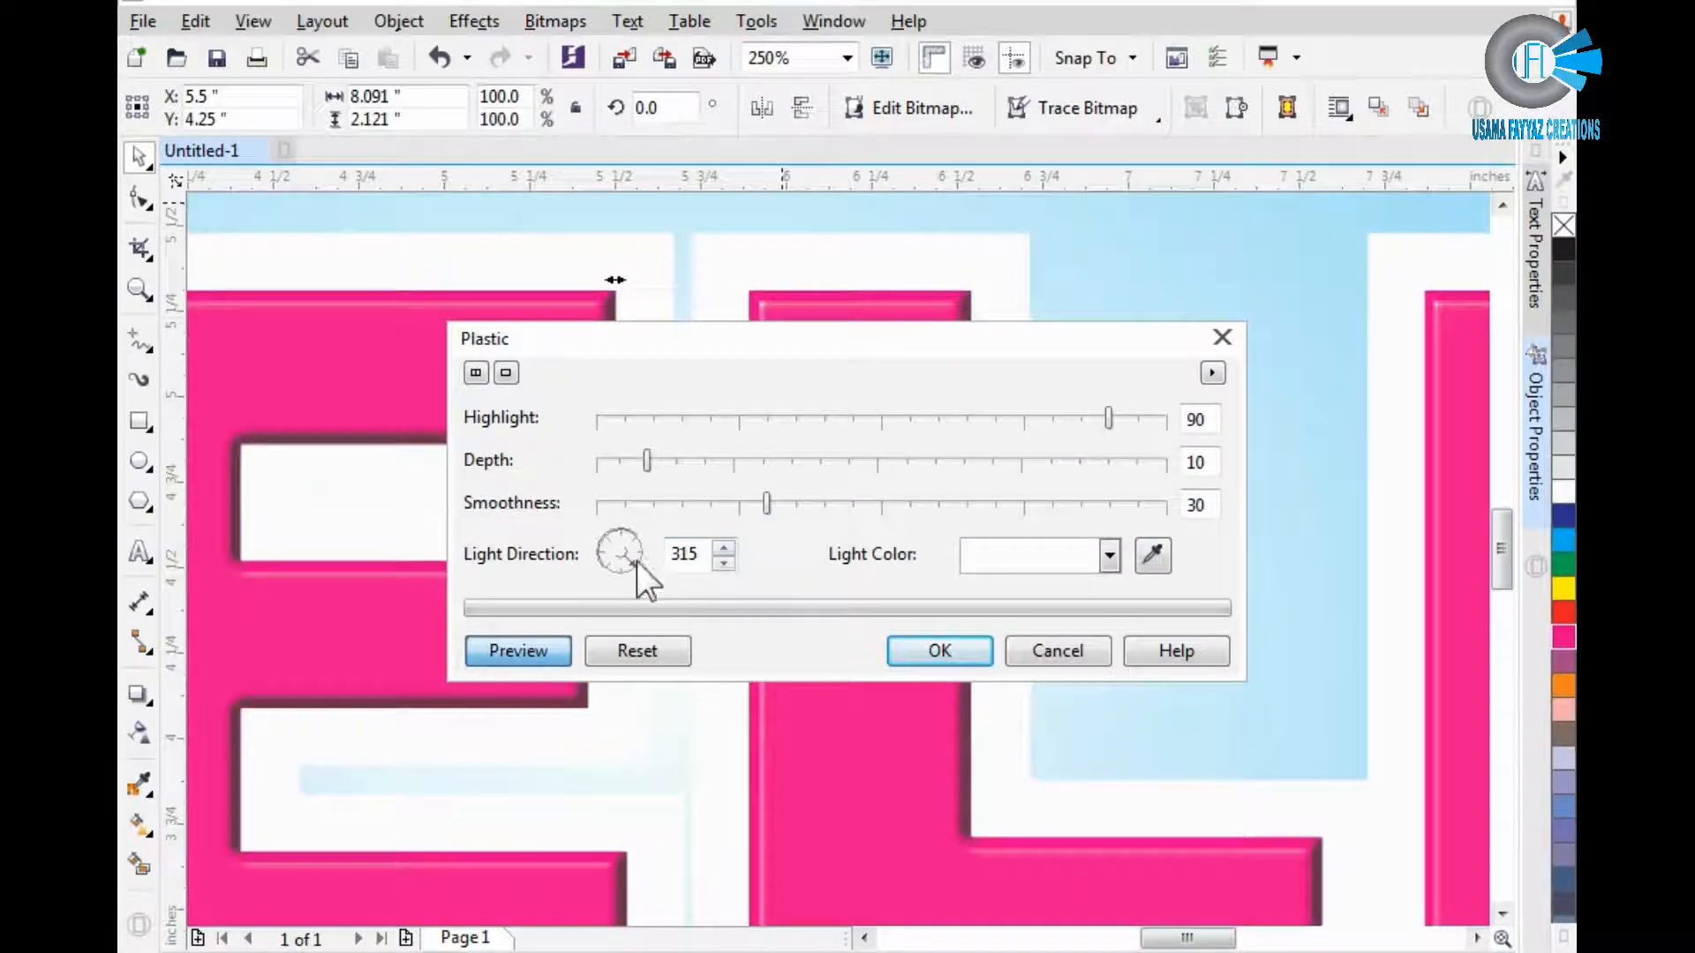
{"action": "mouse_move", "coordinate": [637, 561]}
{"action": "left_mouse_down"}
{"action": "mouse_move", "coordinate": [606, 575]}
{"action": "mouse_move", "coordinate": [643, 568]}
{"action": "left_mouse_up"}
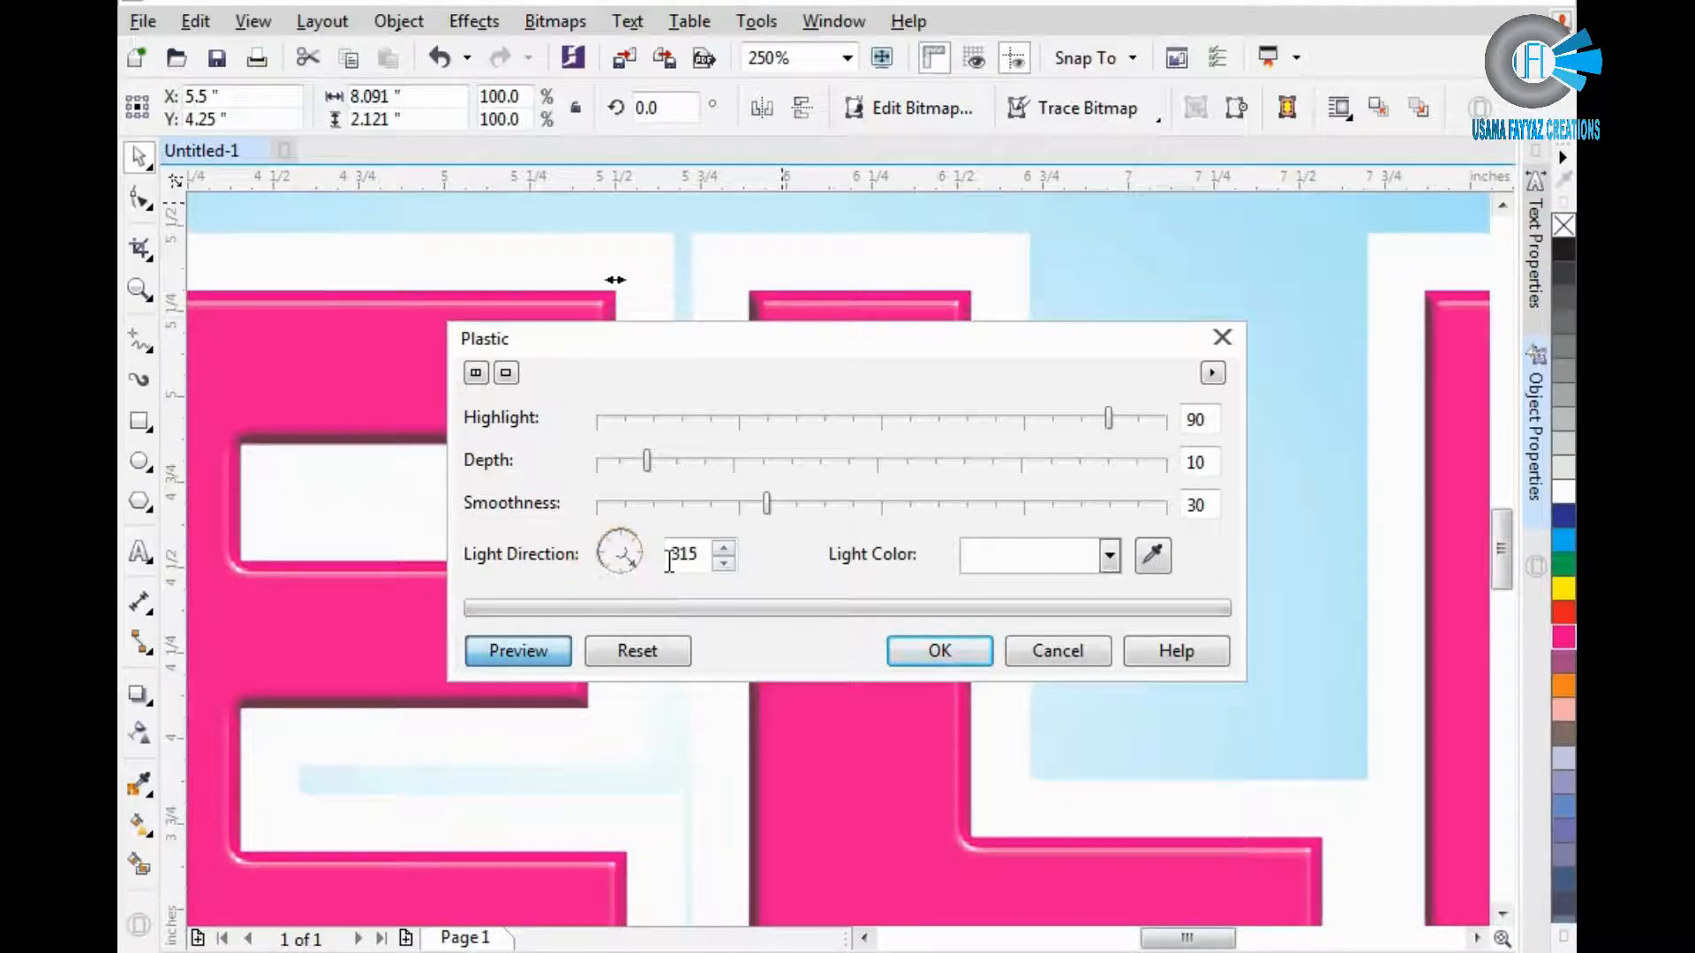
{"action": "left_click_drag", "start_coordinate": [1108, 420], "coordinate": [1084, 422]}
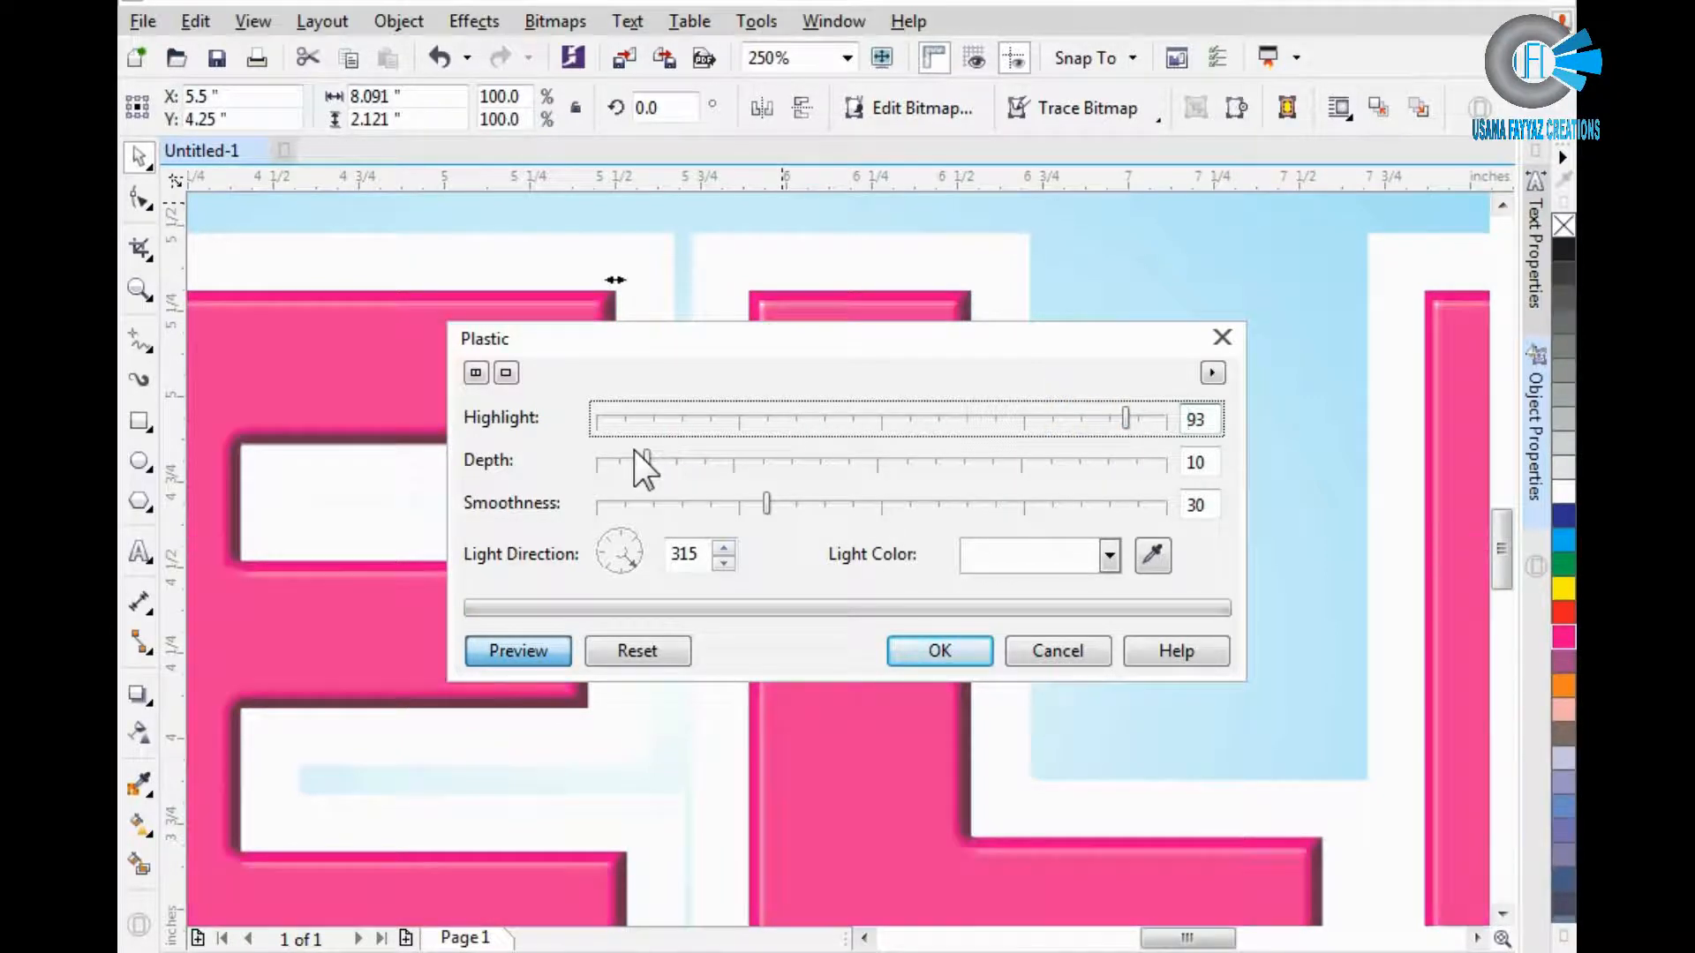
Set the Plastic effect's depth to 20 and its smoothness to 43.
{"action": "left_click_drag", "start_coordinate": [647, 460], "coordinate": [688, 460]}
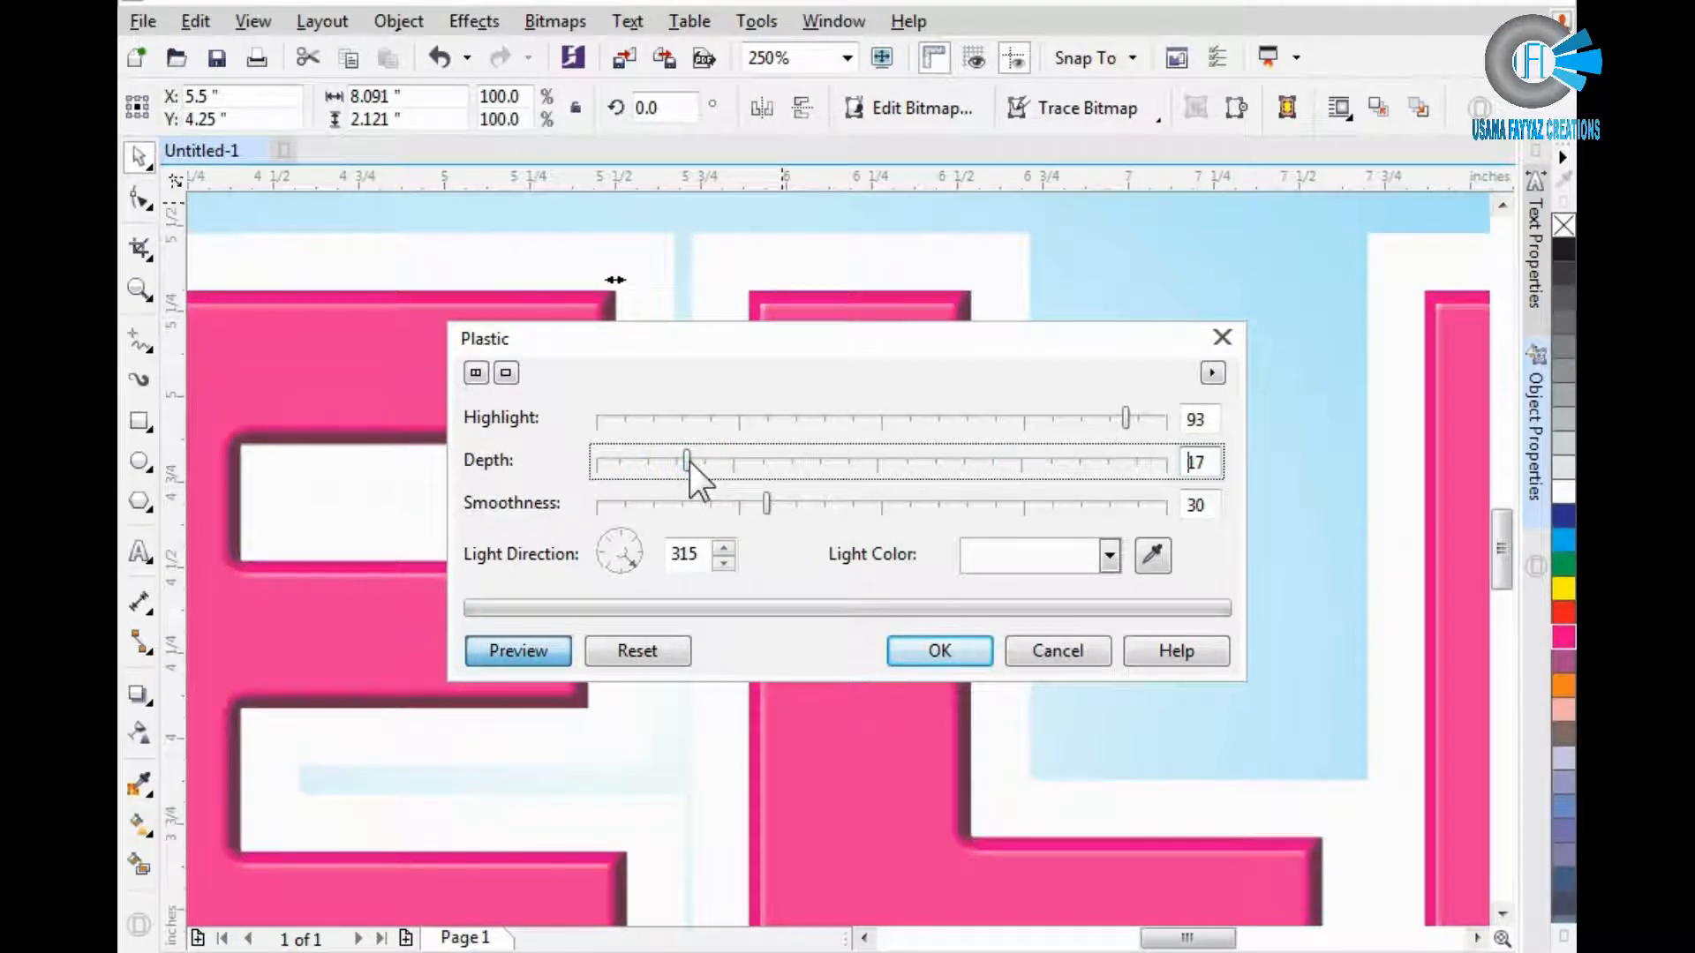
{"action": "double_click", "coordinate": [1218, 467]}
{"action": "type", "text": "20"}
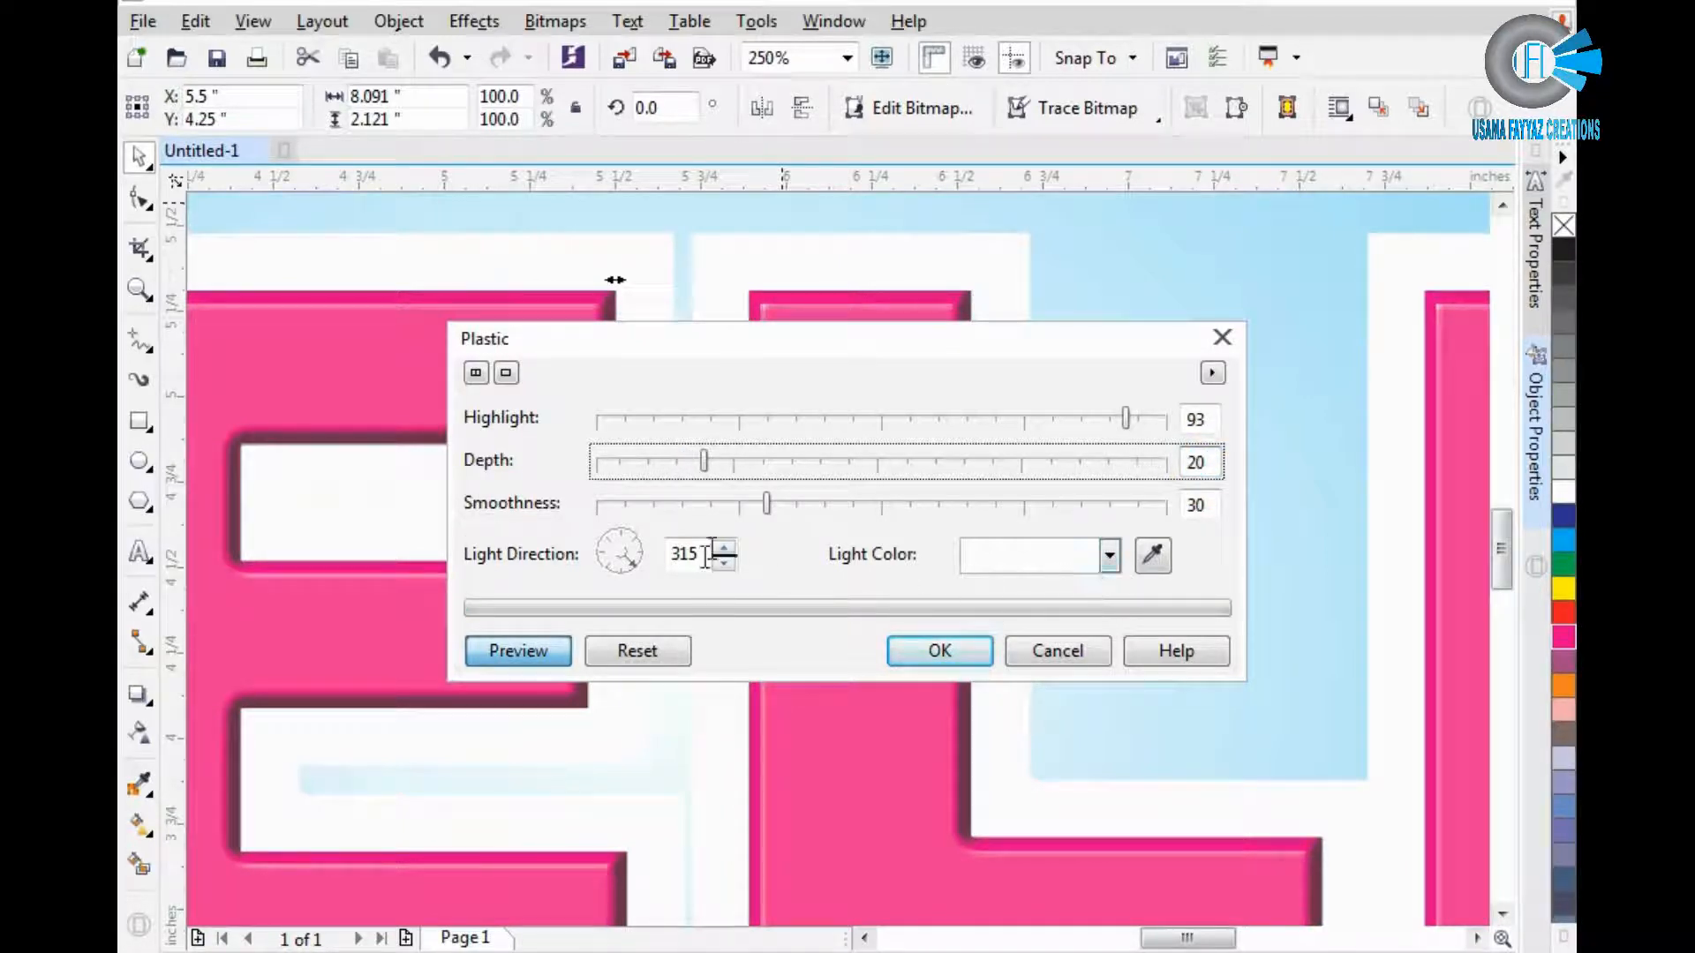
{"action": "left_click", "coordinate": [767, 504]}
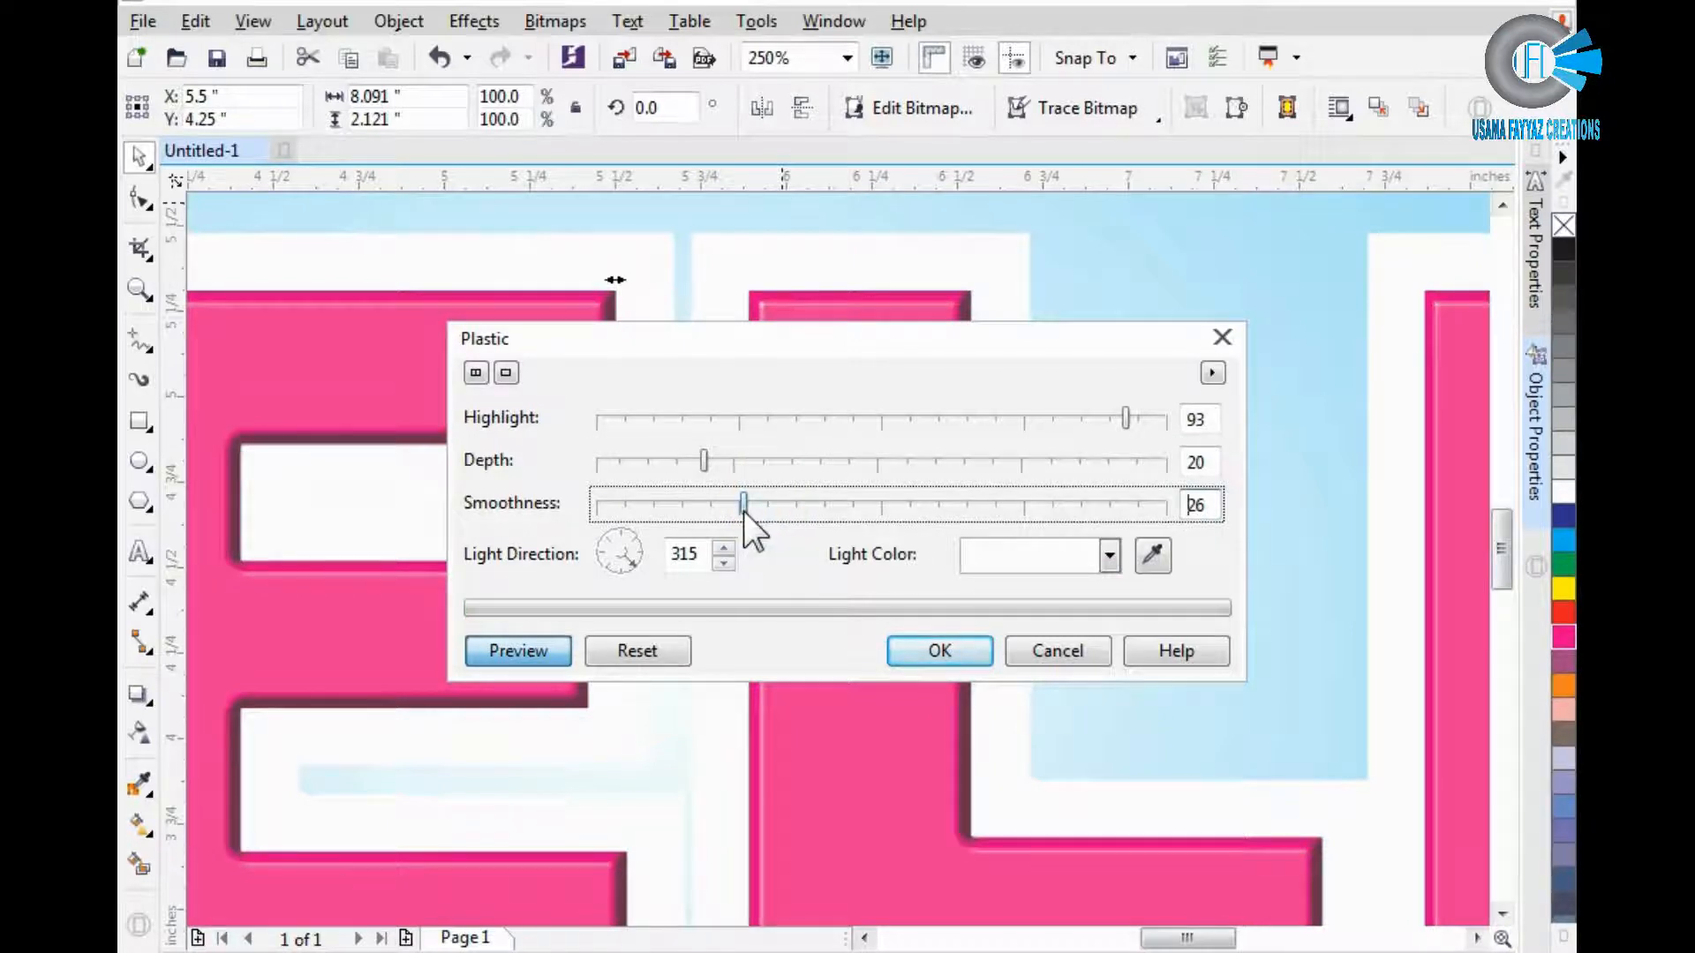
{"action": "left_click_drag", "start_coordinate": [743, 510], "coordinate": [840, 500]}
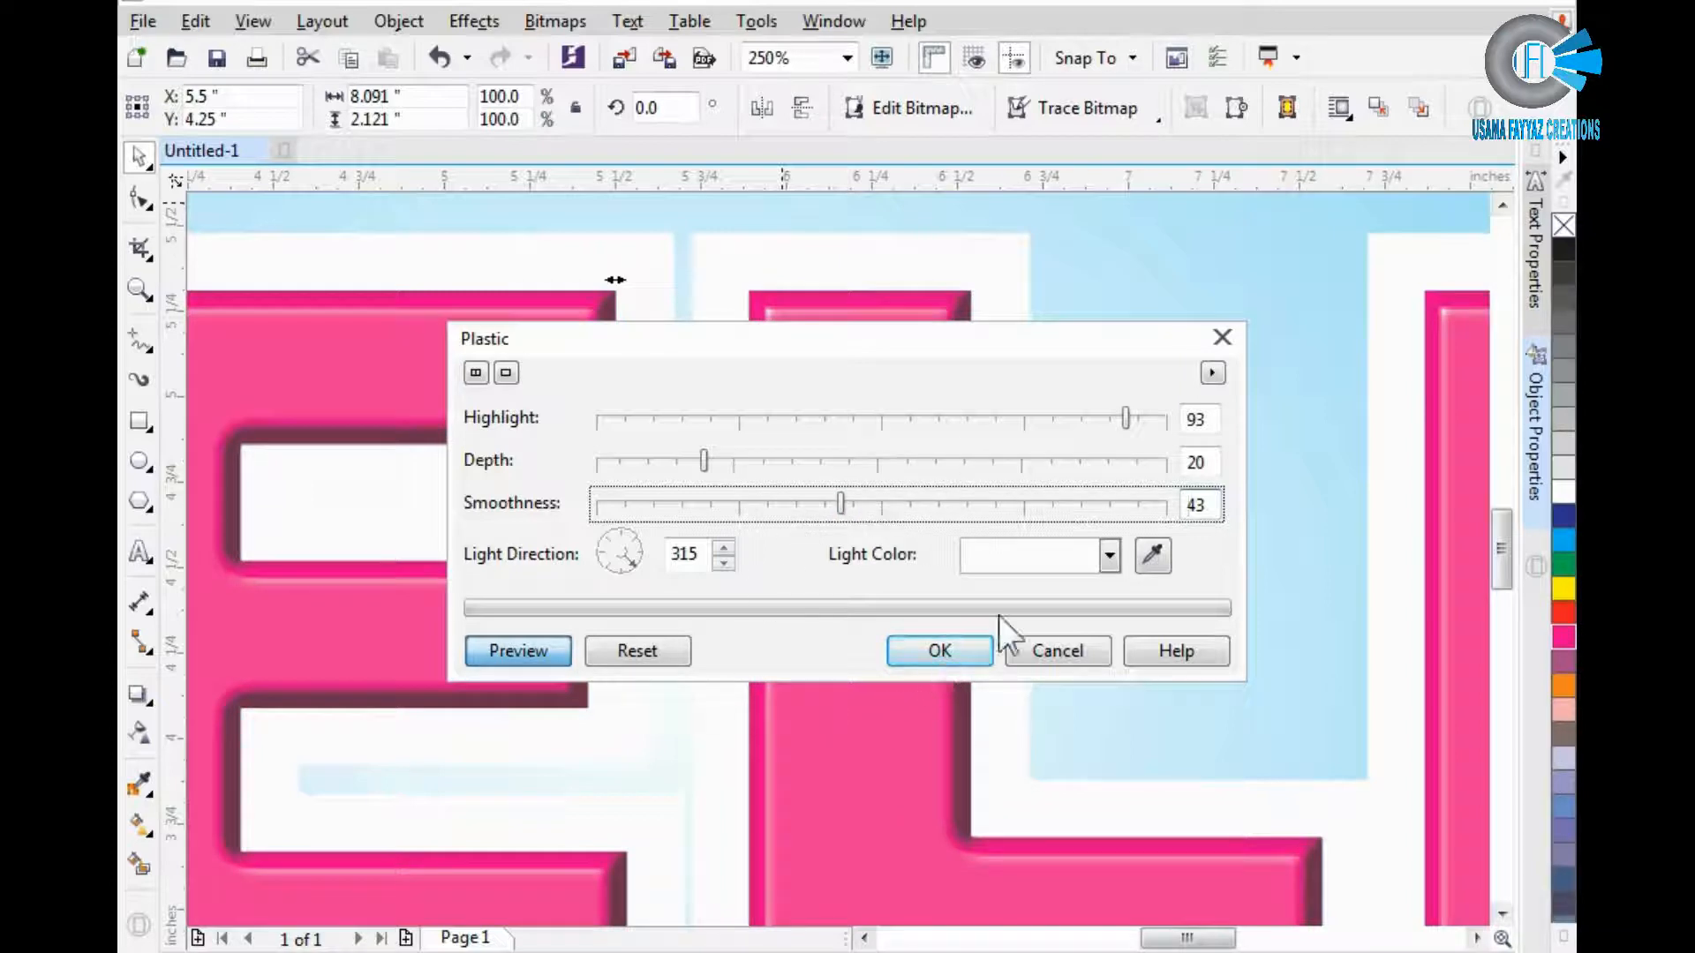
Raise the Plastic effect's depth to 40, lower its highlight and apply the effect to the DELL bitmap.
{"action": "double_click", "coordinate": [1196, 463]}
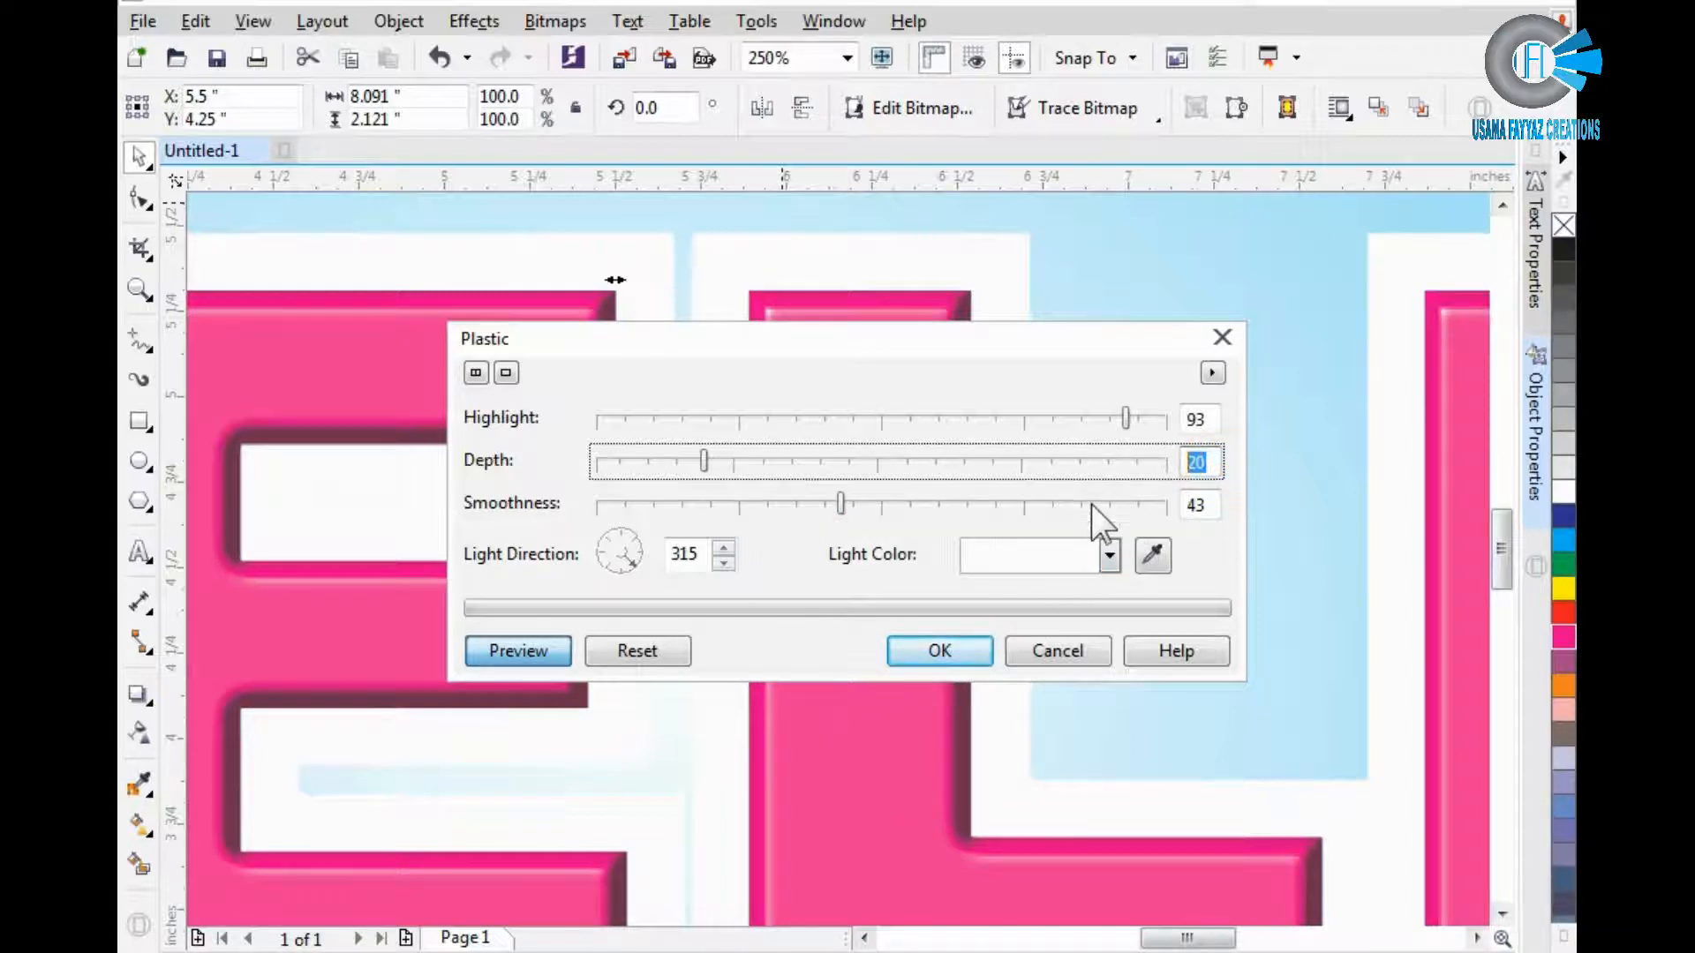
{"action": "type", "text": "40"}
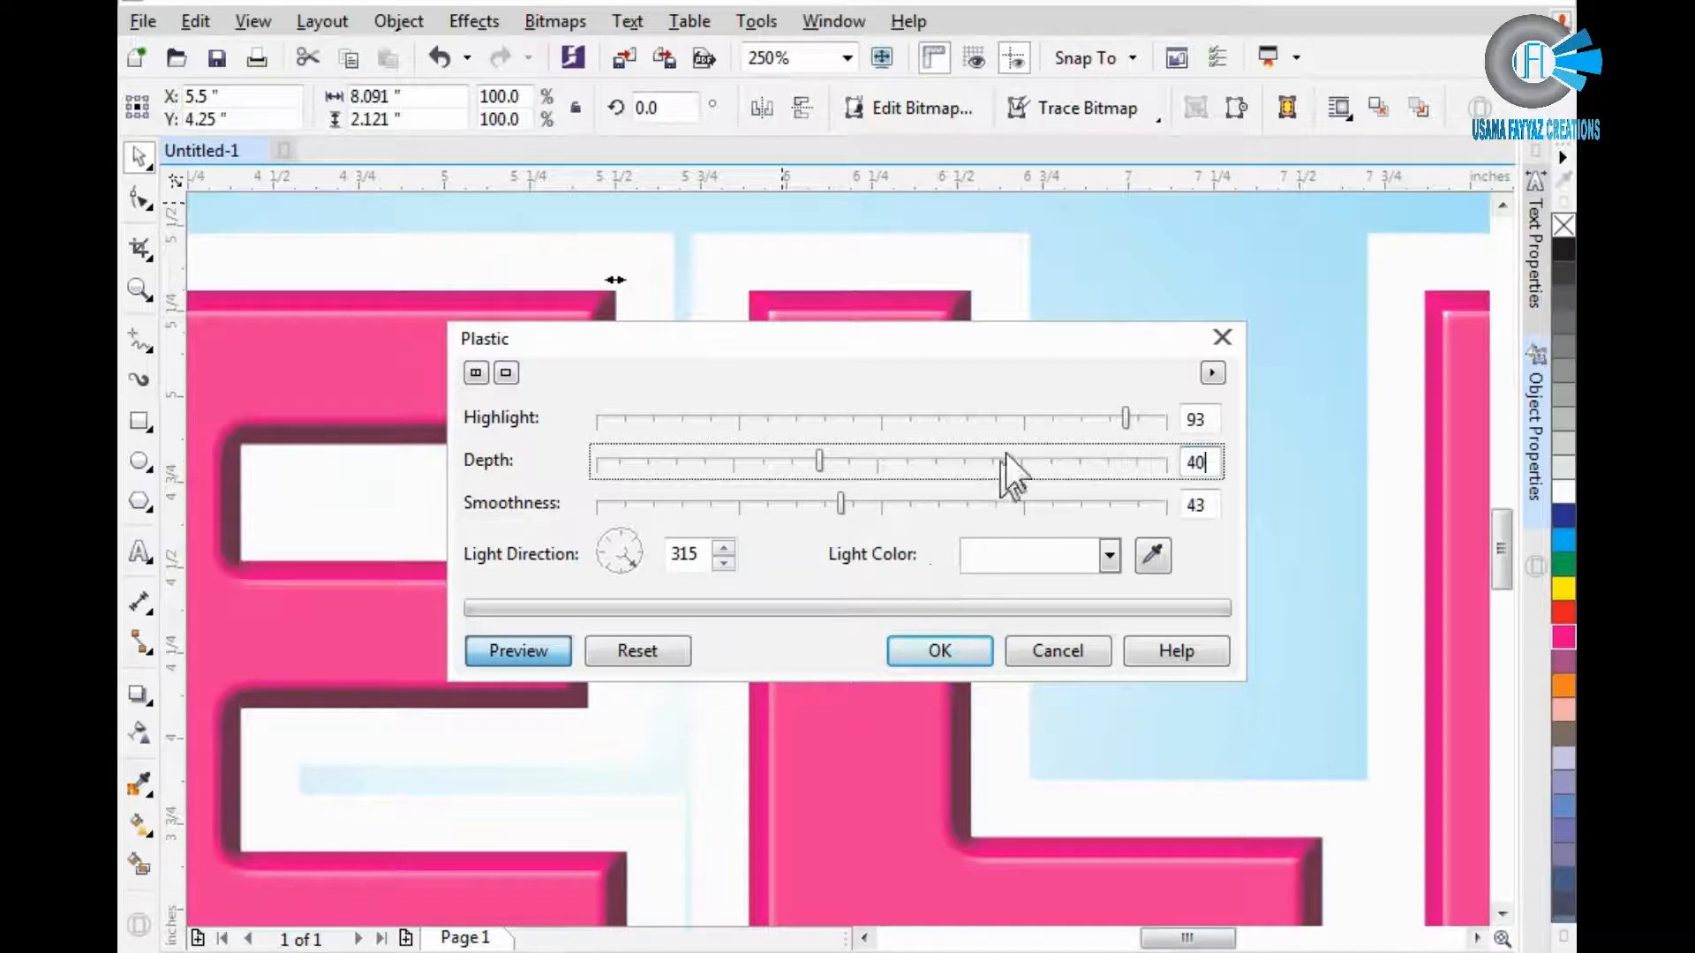
{"action": "double_click", "coordinate": [1200, 419]}
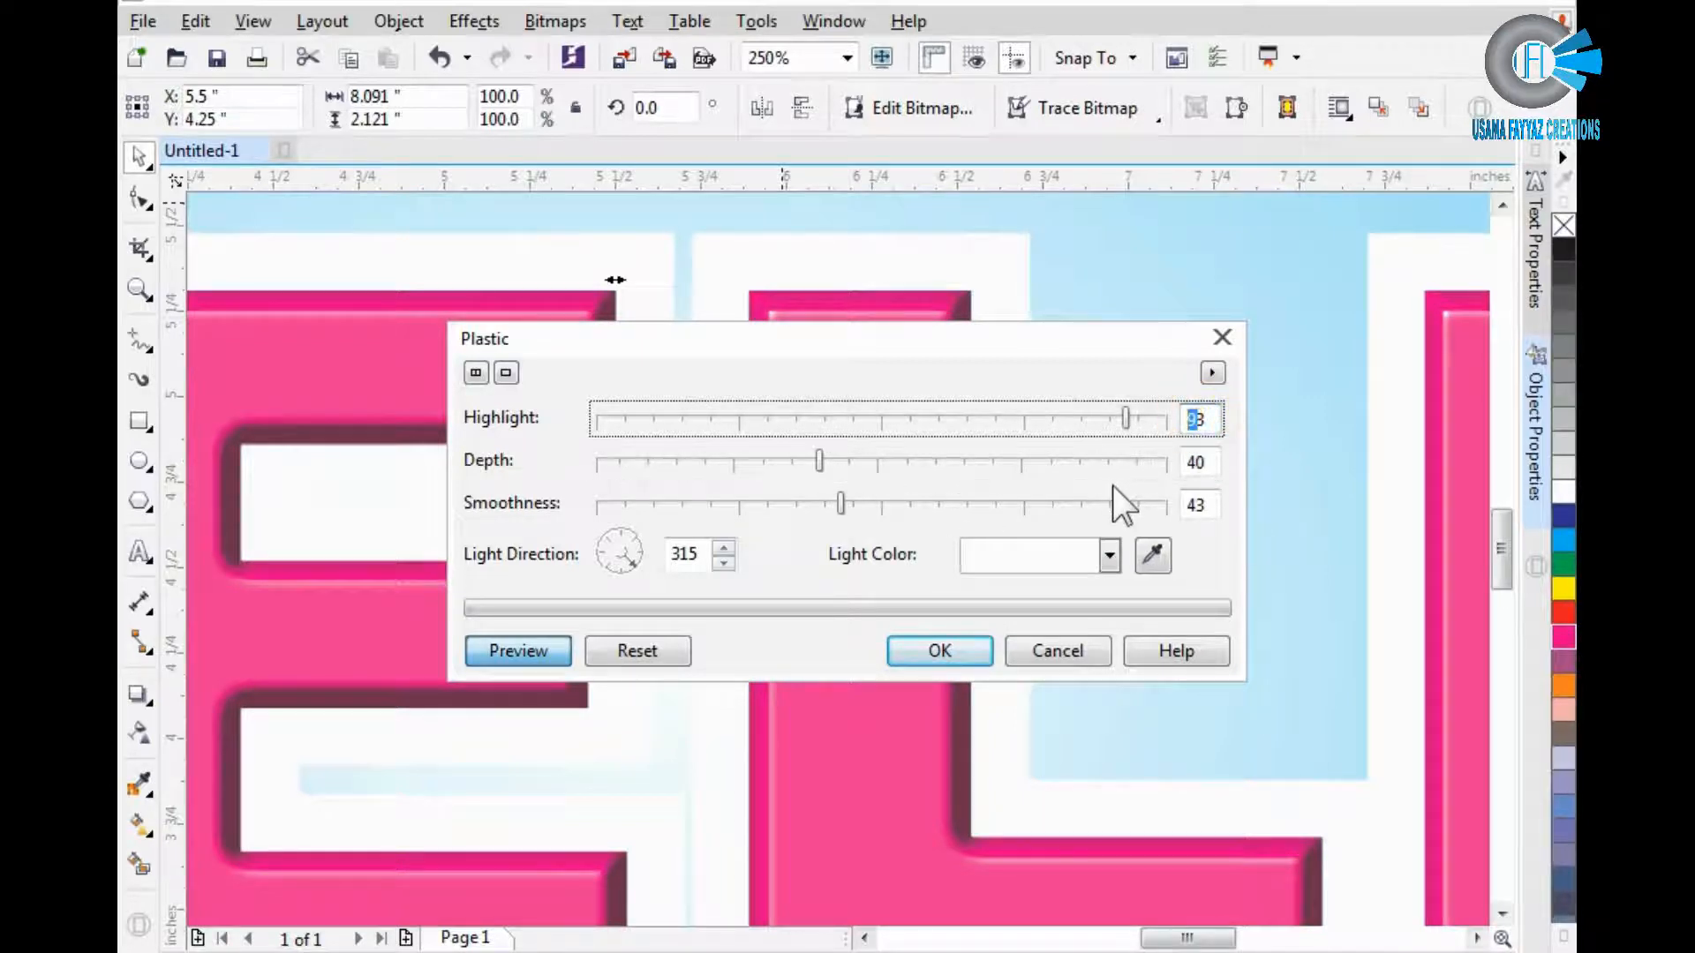
{"action": "type", "text": "83"}
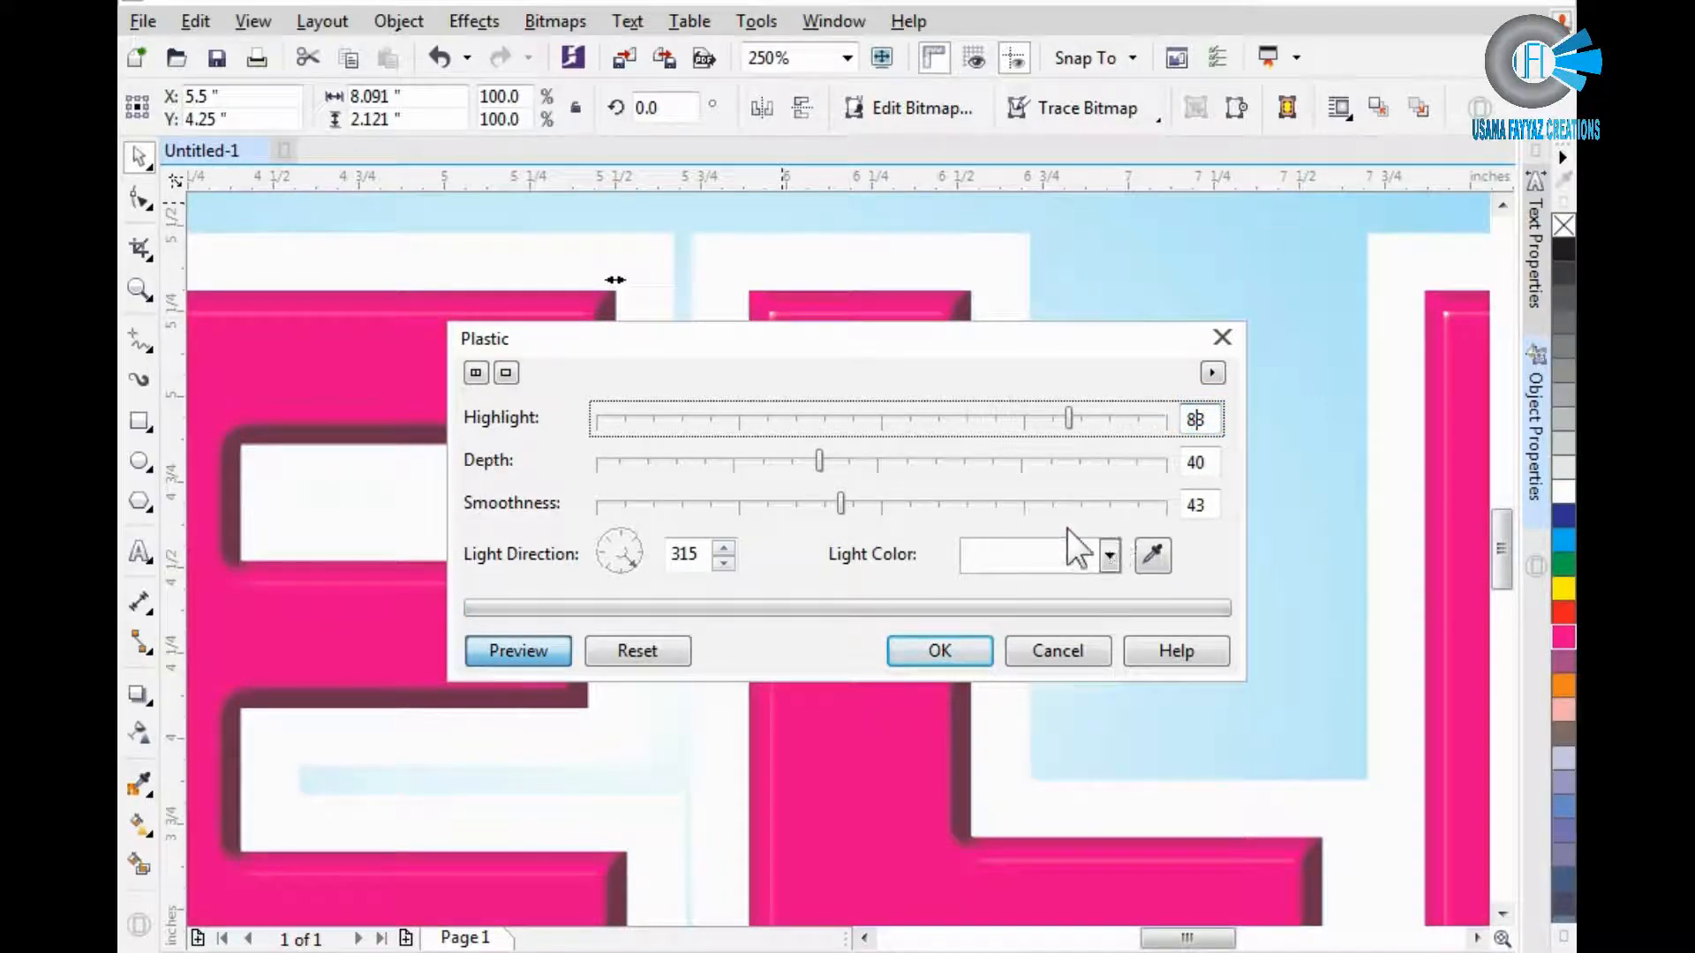
{"action": "left_click_drag", "start_coordinate": [1205, 417], "coordinate": [1178, 430]}
{"action": "type", "text": "98"}
{"action": "key", "text": "Return"}
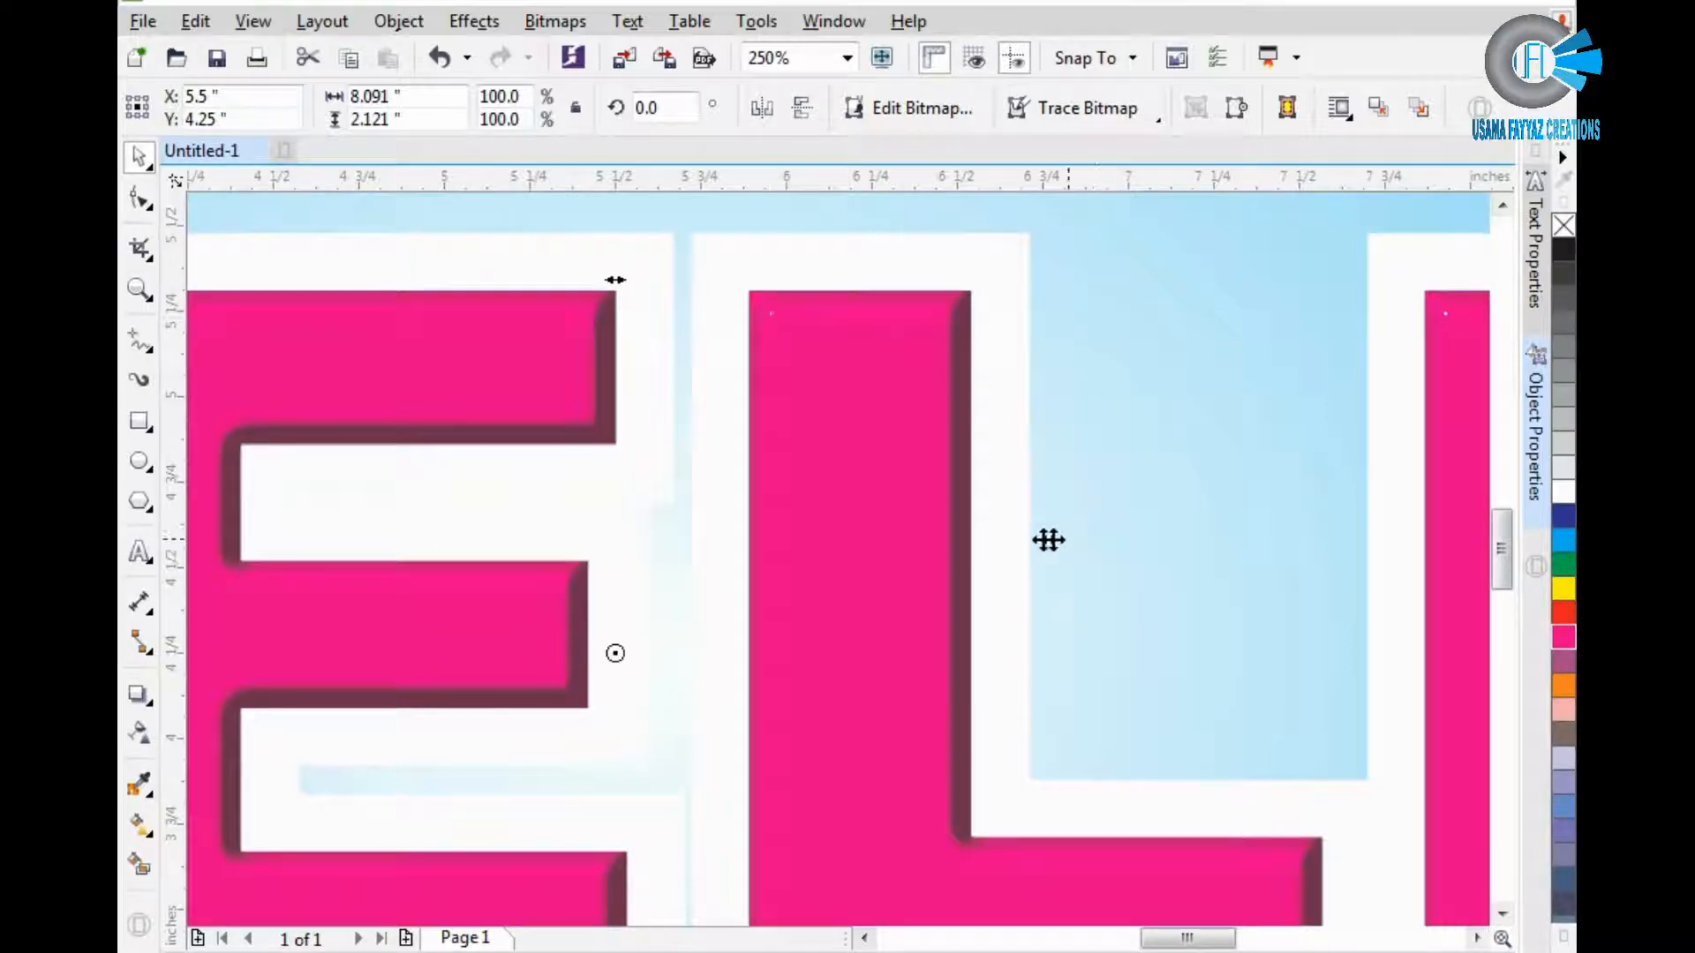
Examine the plastic shading along the DELL letter edges, both across the whole word and close up on the D.
{"action": "scroll", "coordinate": [946, 517], "scroll_direction": "down", "scroll_amount": 2}
{"action": "scroll", "coordinate": [944, 517], "scroll_direction": "up", "scroll_amount": 2}
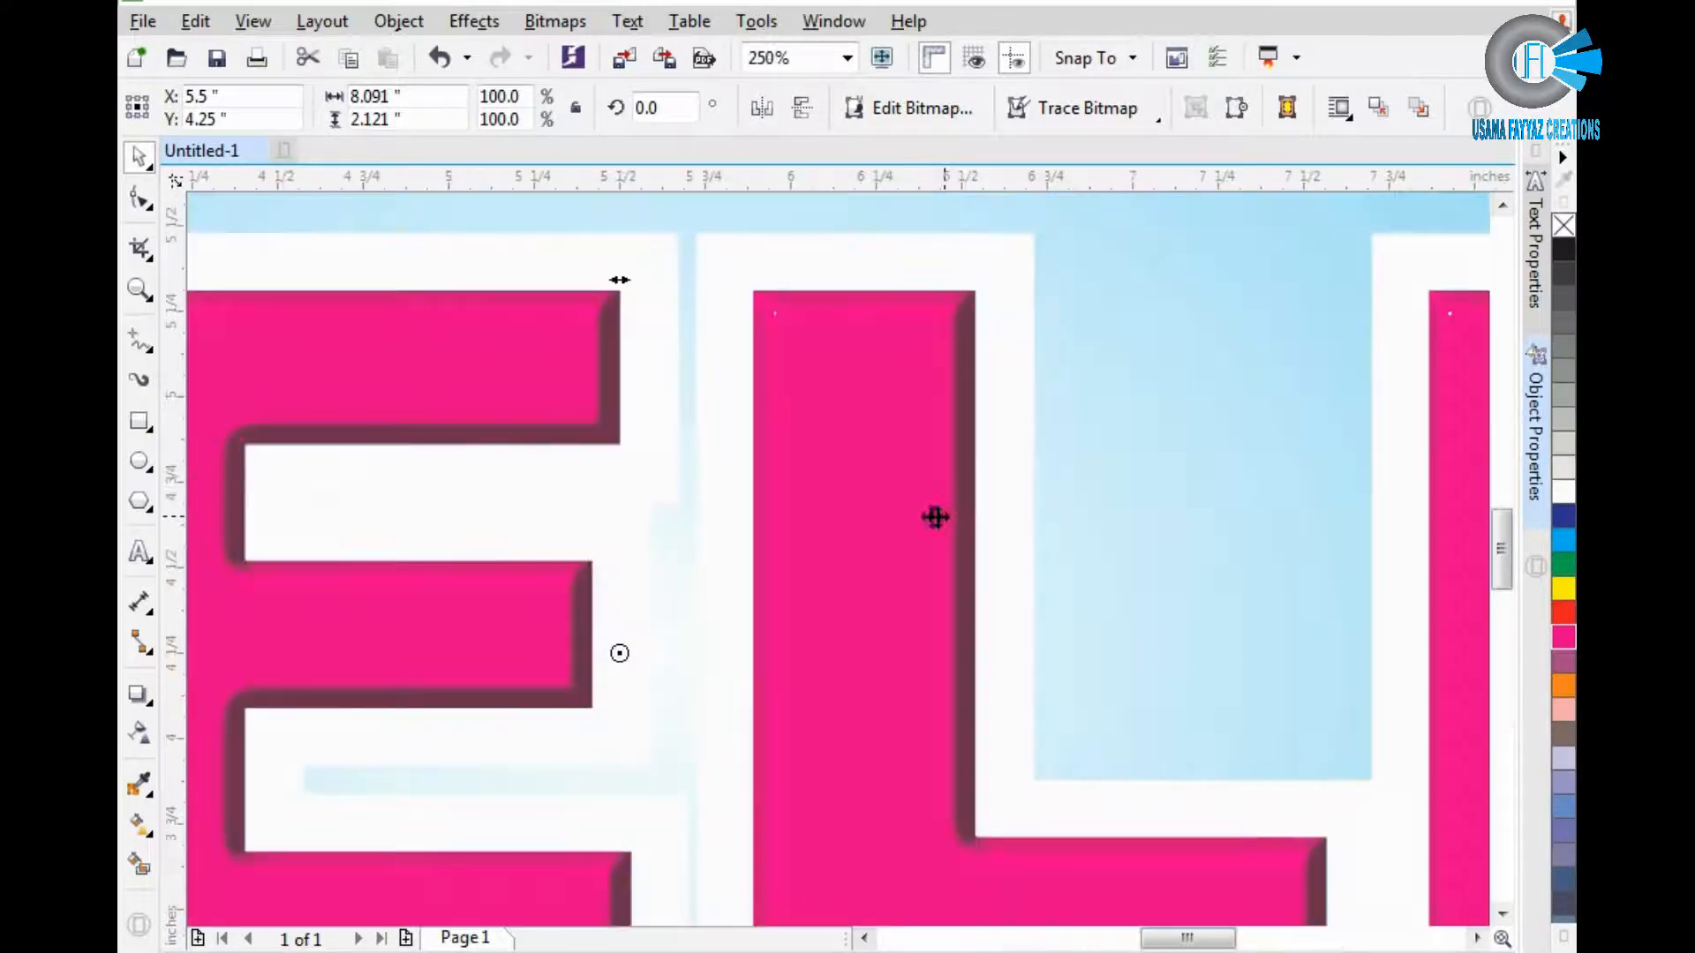
{"action": "left_click", "coordinate": [822, 439]}
{"action": "scroll", "coordinate": [822, 446], "scroll_direction": "down", "scroll_amount": 2}
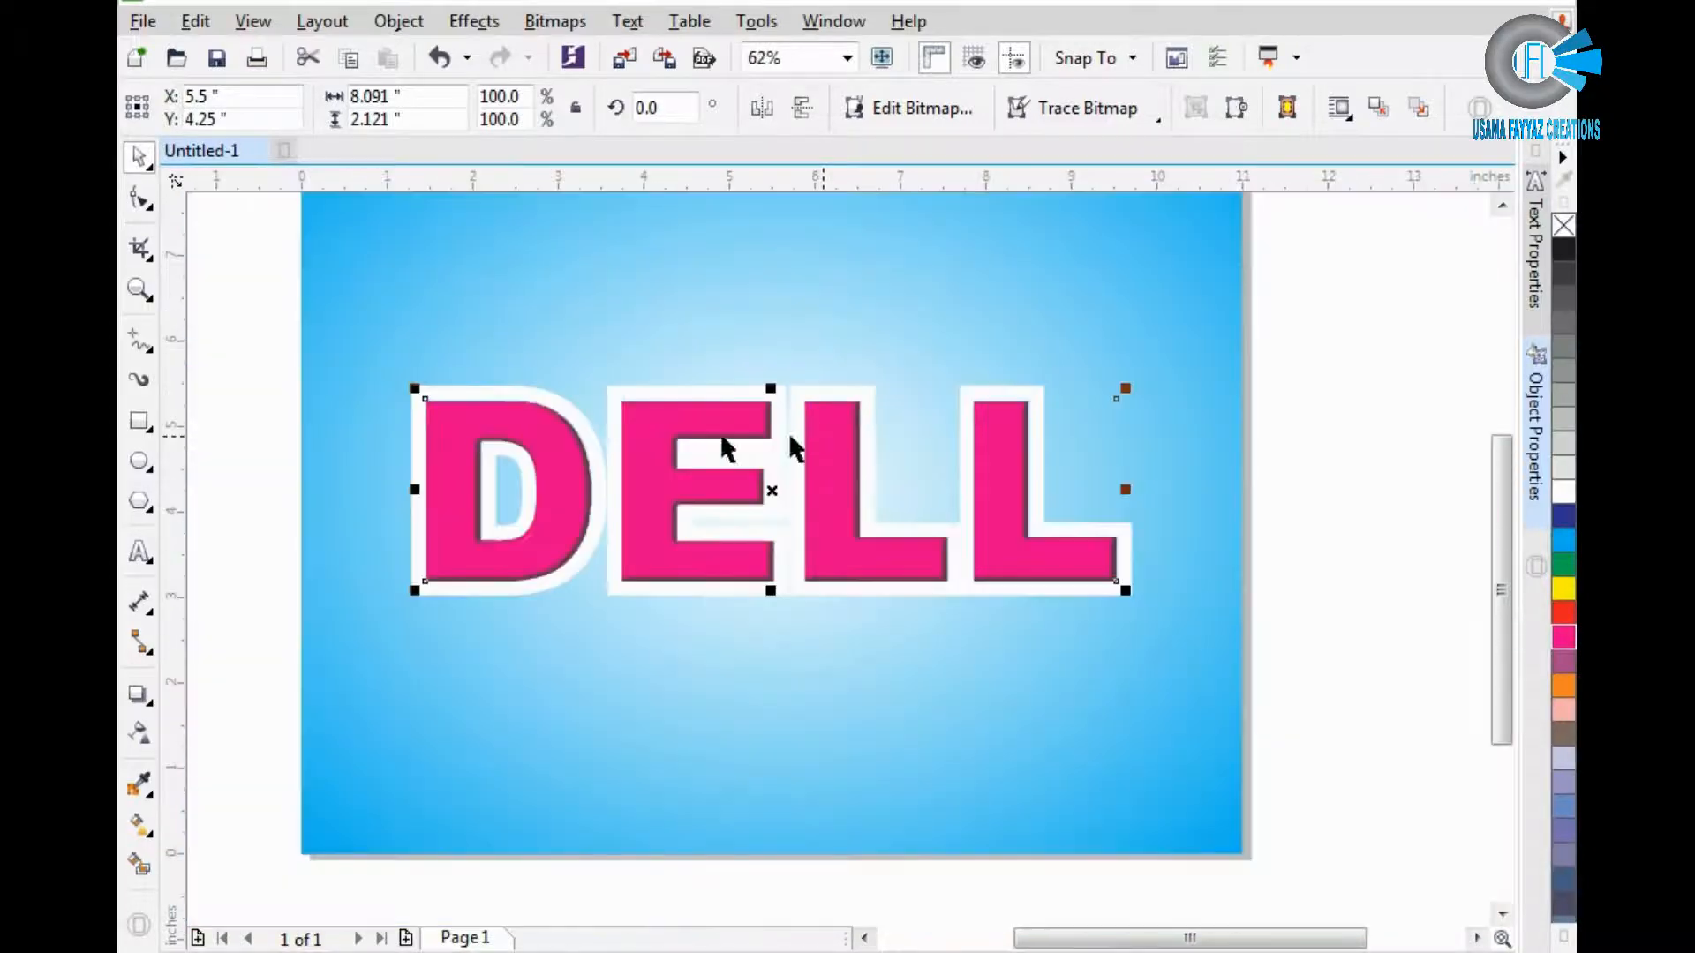
{"action": "left_click", "coordinate": [252, 321]}
{"action": "scroll", "coordinate": [442, 430], "scroll_direction": "up", "scroll_amount": 2}
{"action": "scroll", "coordinate": [441, 430], "scroll_direction": "up", "scroll_amount": 2}
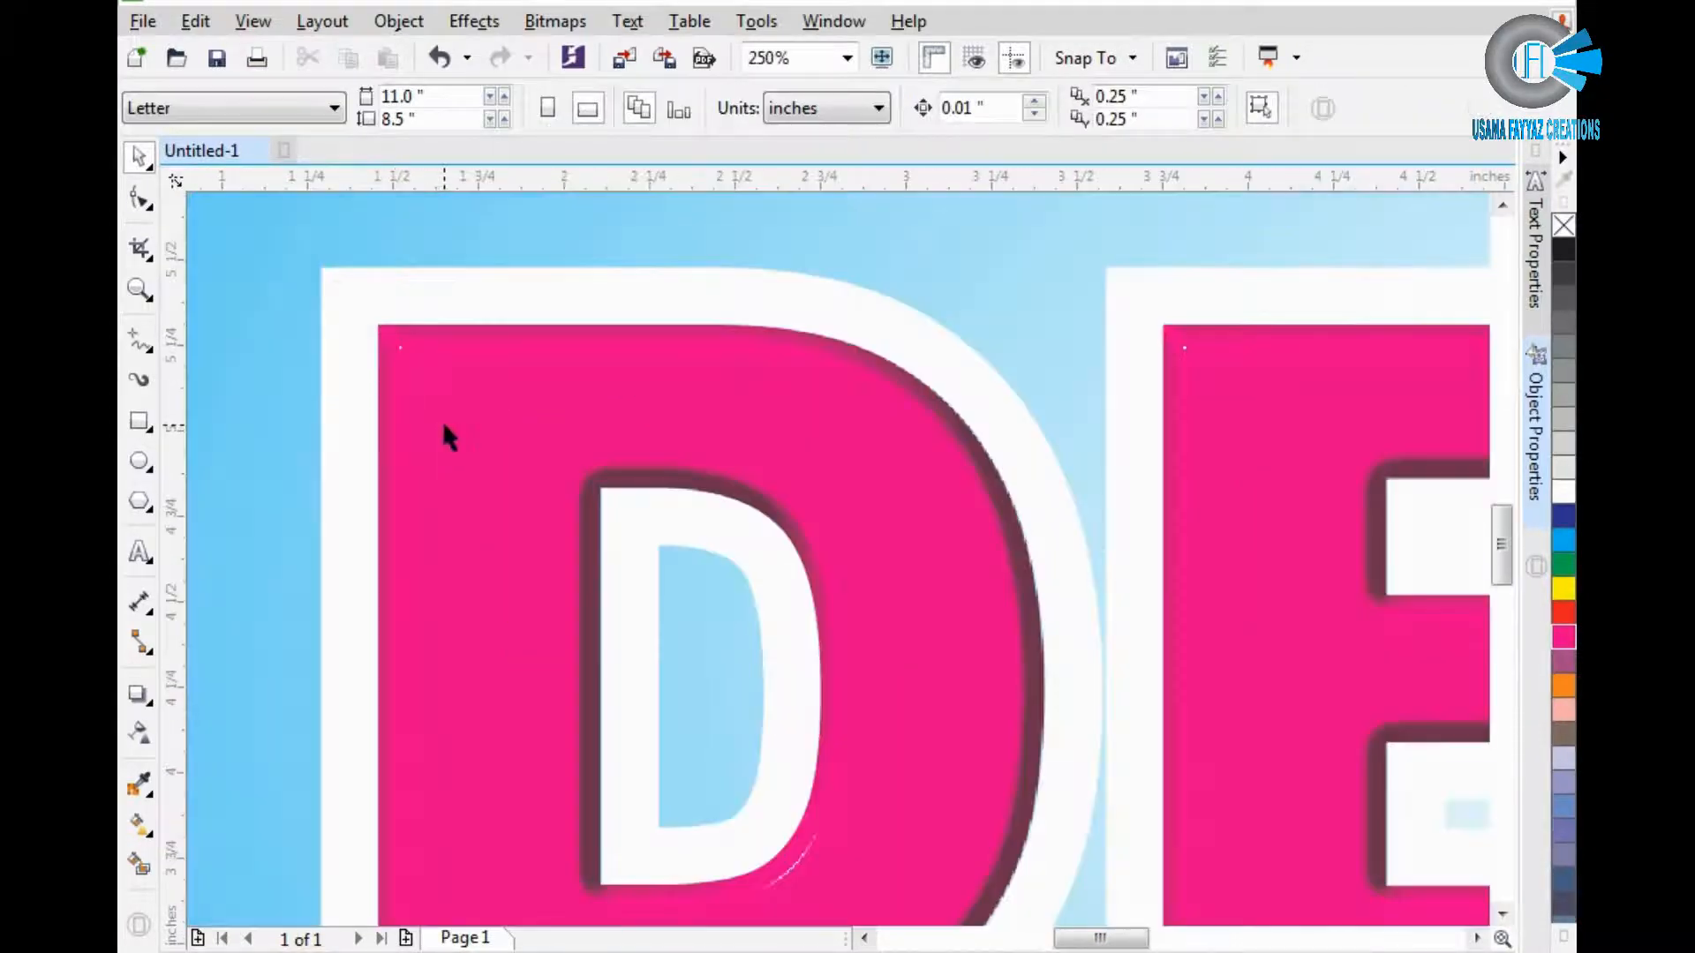
Undo the DELL bitmap's Plastic effect and reapply it with a highlight of 94, a depth of 40 and a smoothness of 43.
{"action": "left_click", "coordinate": [503, 429]}
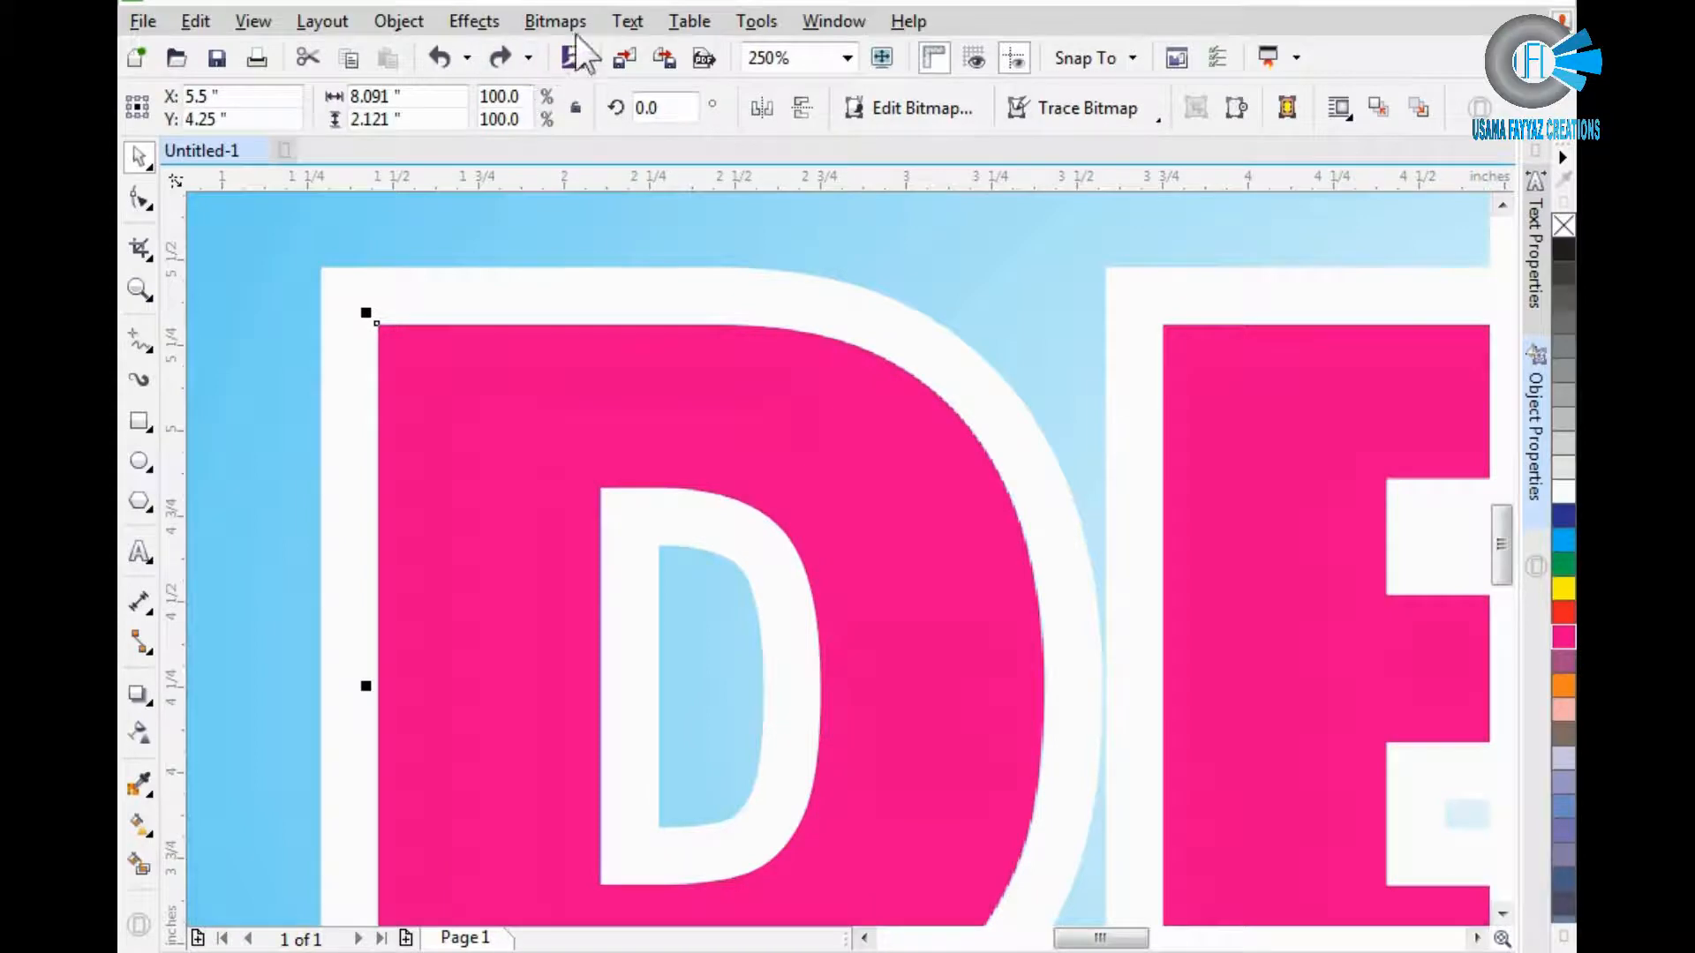
{"action": "left_click", "coordinate": [554, 21]}
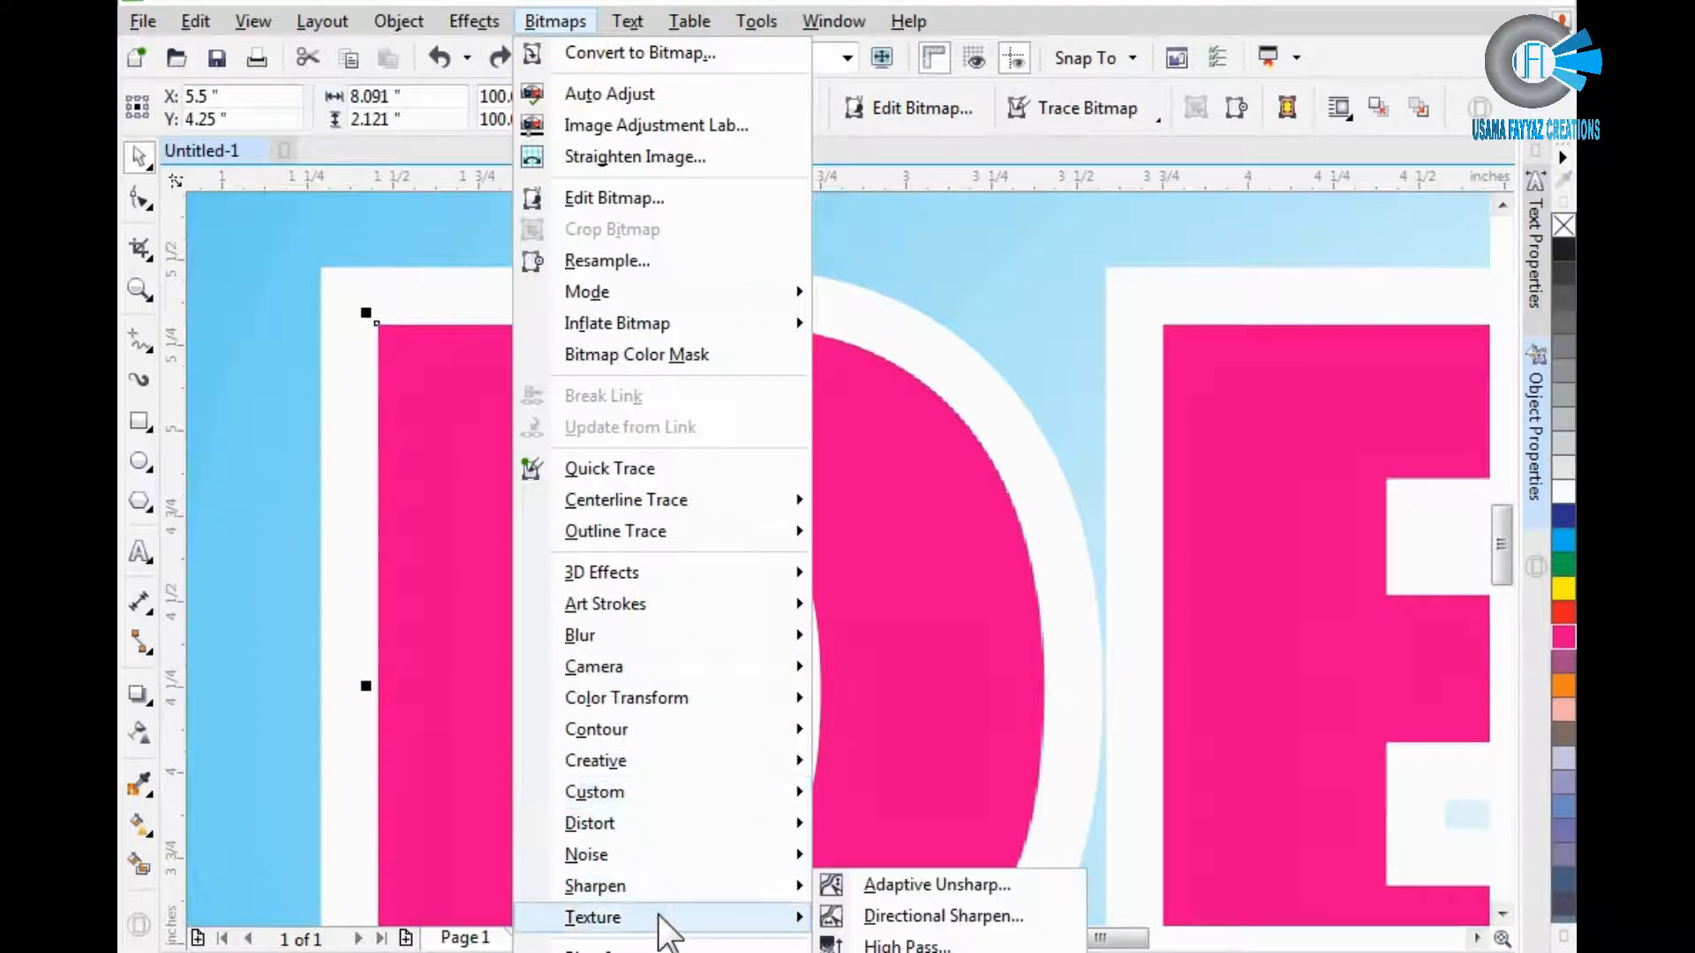
{"action": "mouse_move", "coordinate": [668, 933]}
{"action": "left_click", "coordinate": [892, 944]}
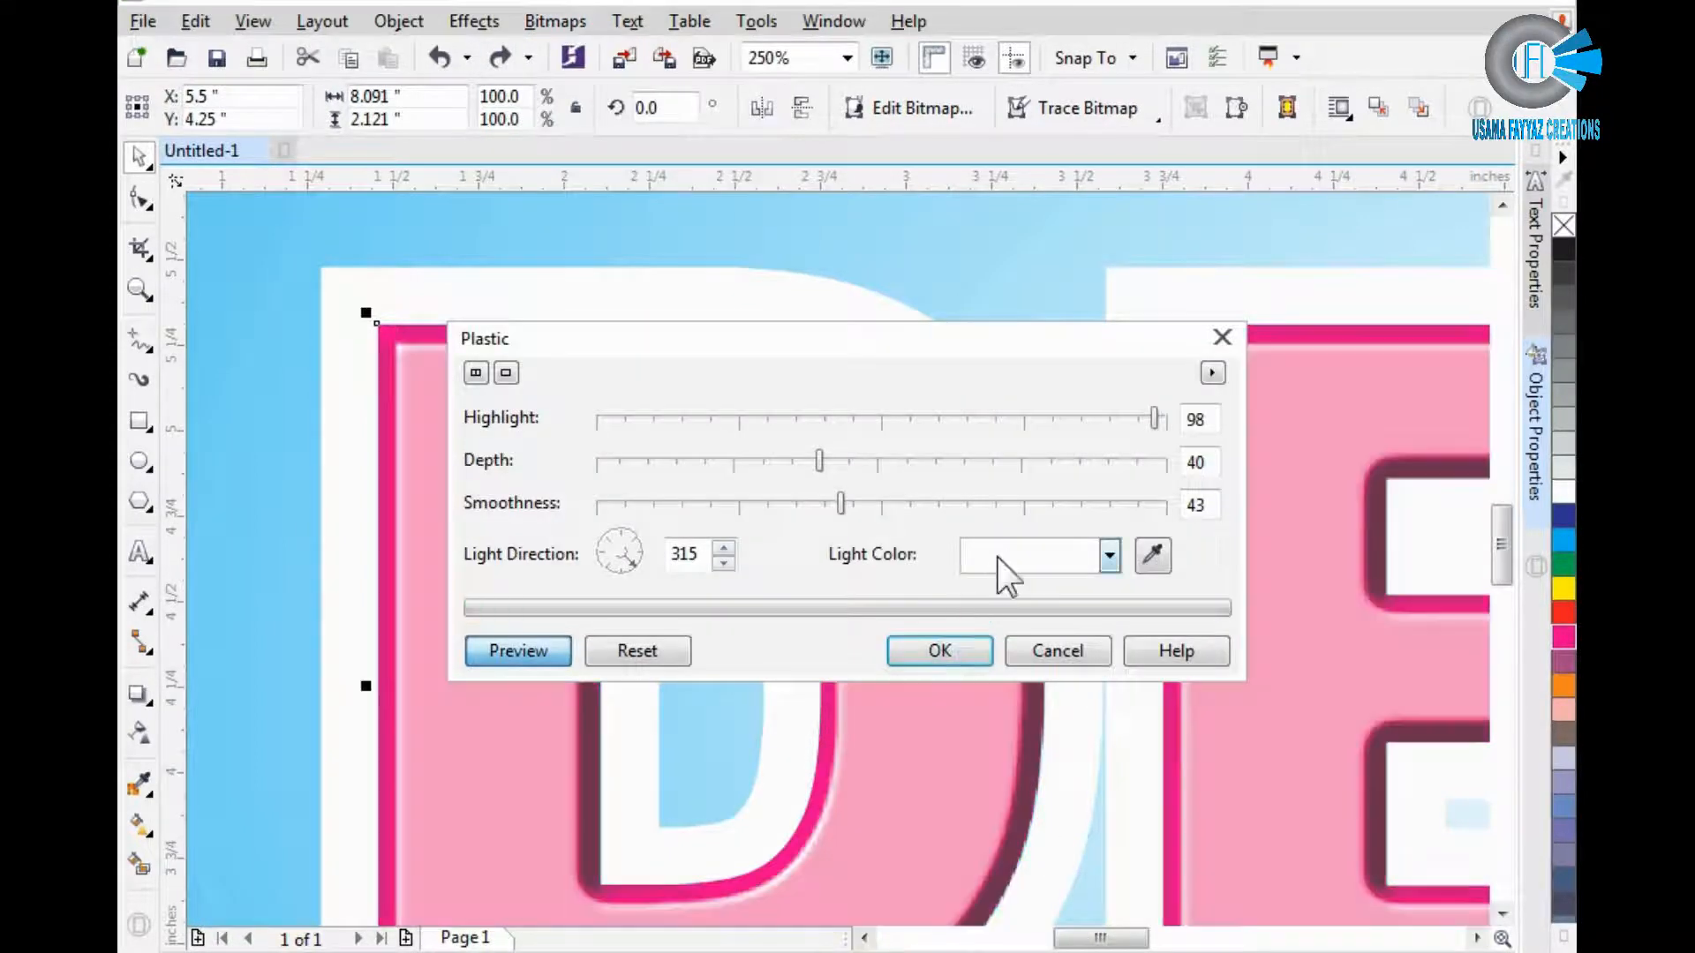
{"action": "left_click", "coordinate": [1129, 420]}
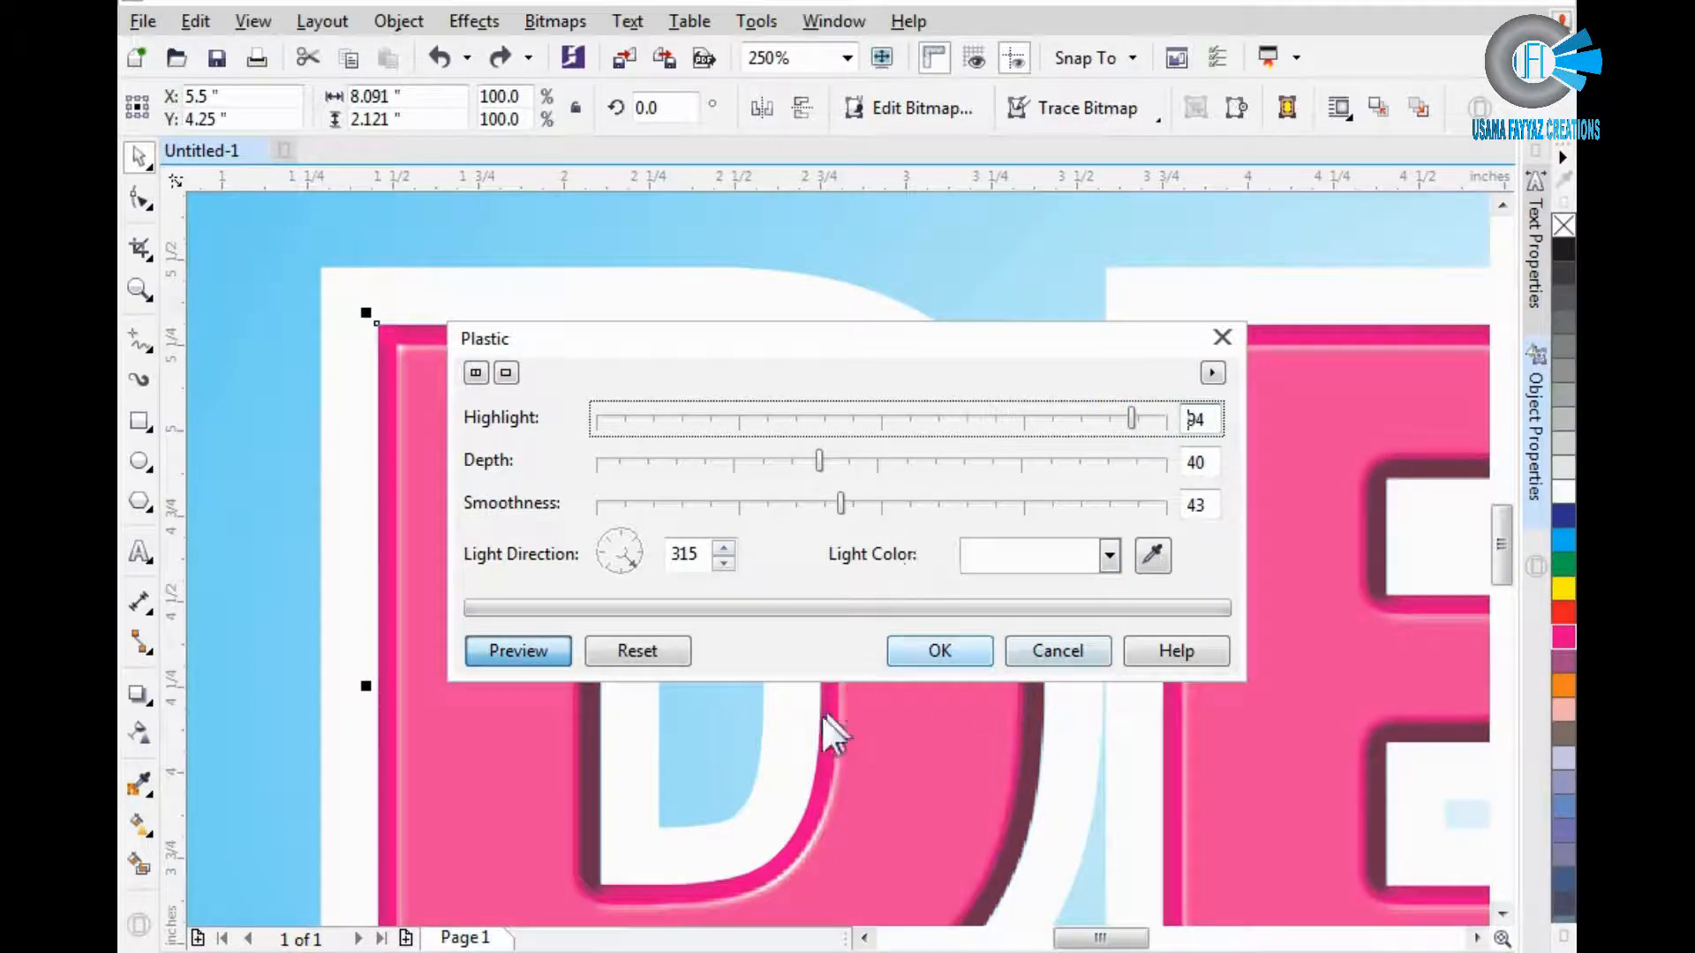
{"action": "left_click", "coordinate": [918, 651]}
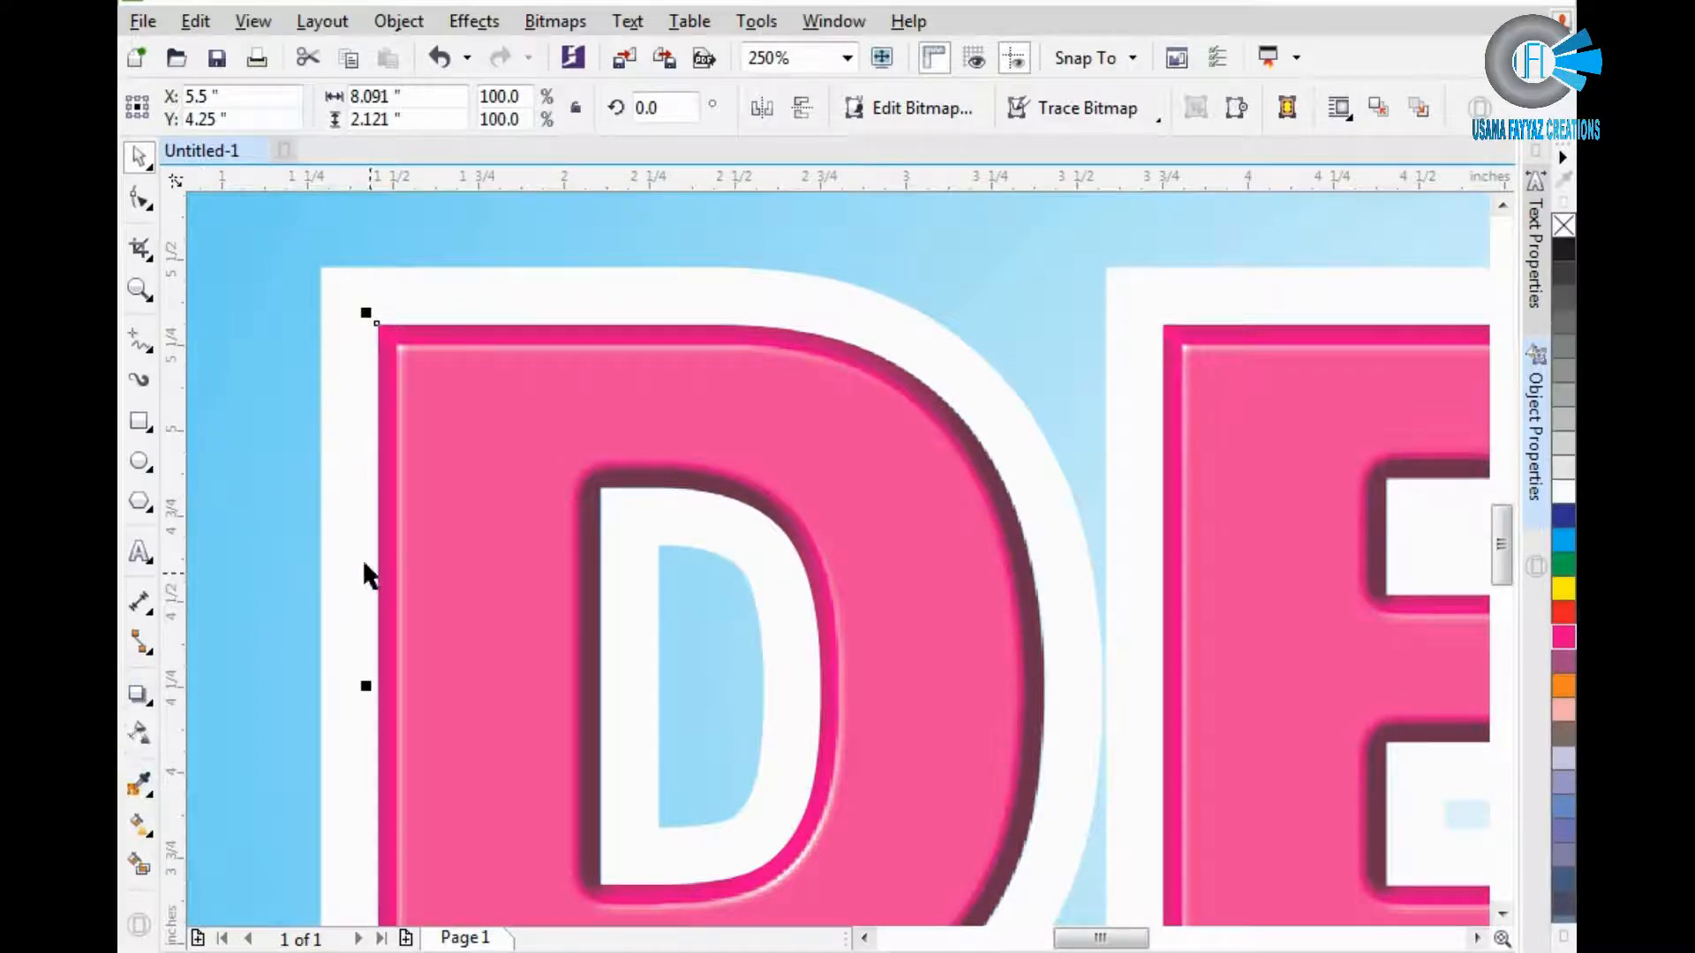
Examine the reapplied plastic shading on the D and across the whole DELL word.
{"action": "left_click", "coordinate": [141, 289]}
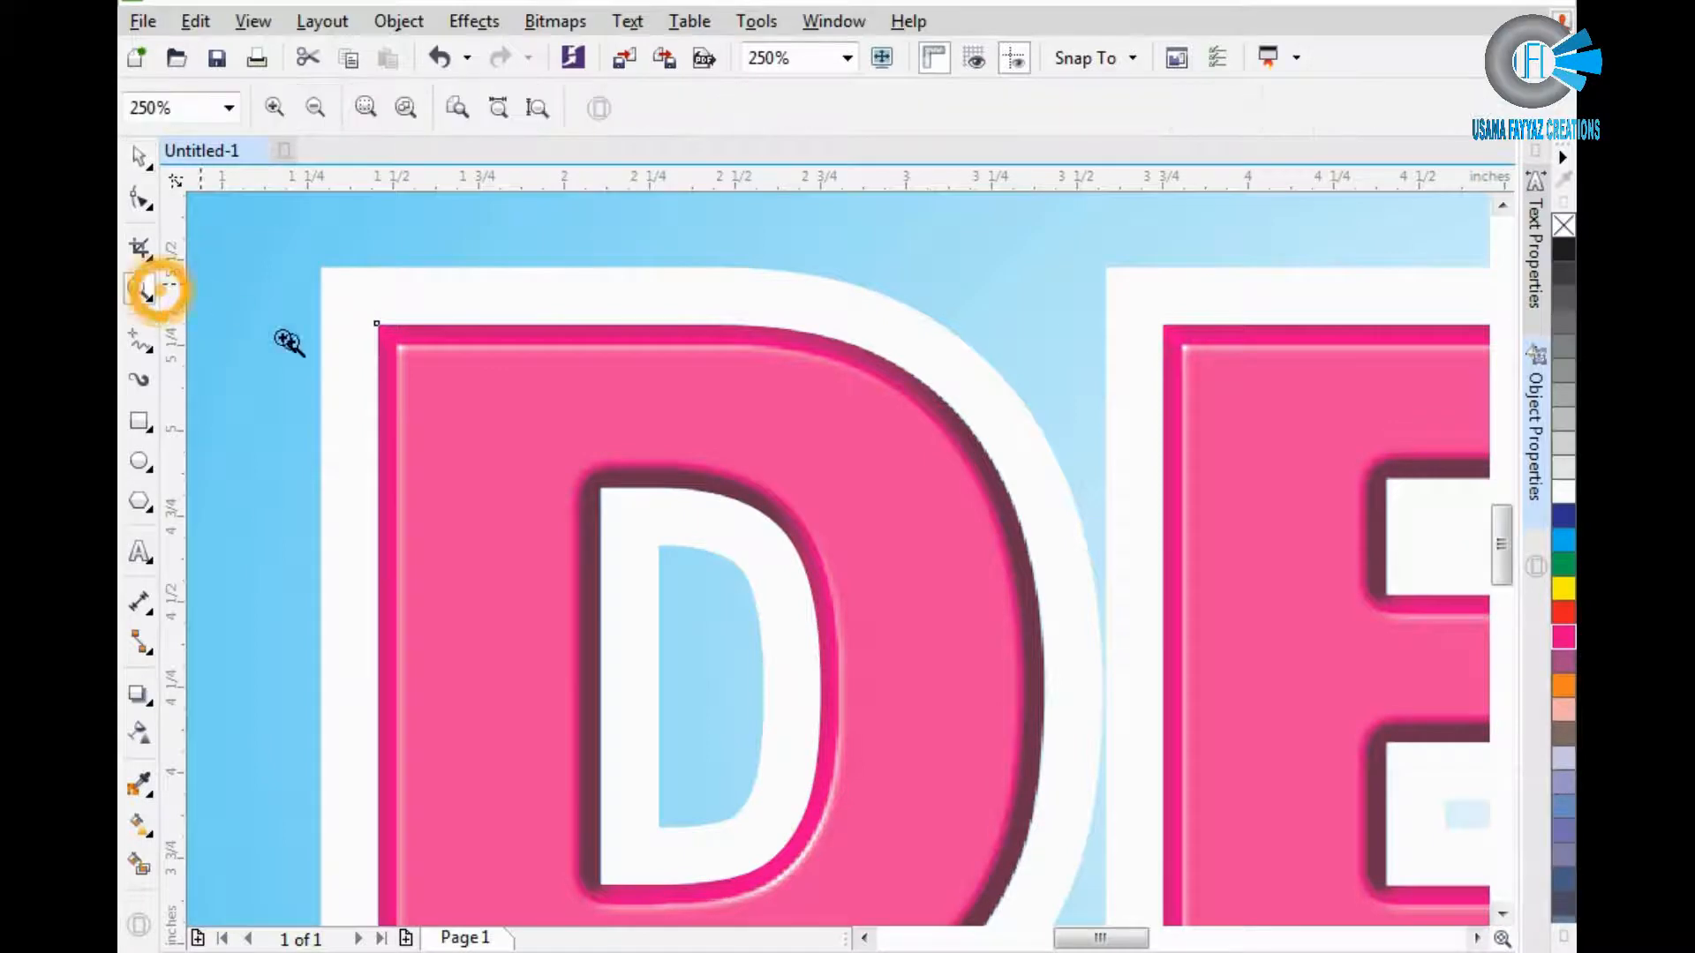
{"action": "left_click_drag", "start_coordinate": [359, 295], "coordinate": [448, 431]}
{"action": "right_click", "coordinate": [674, 416]}
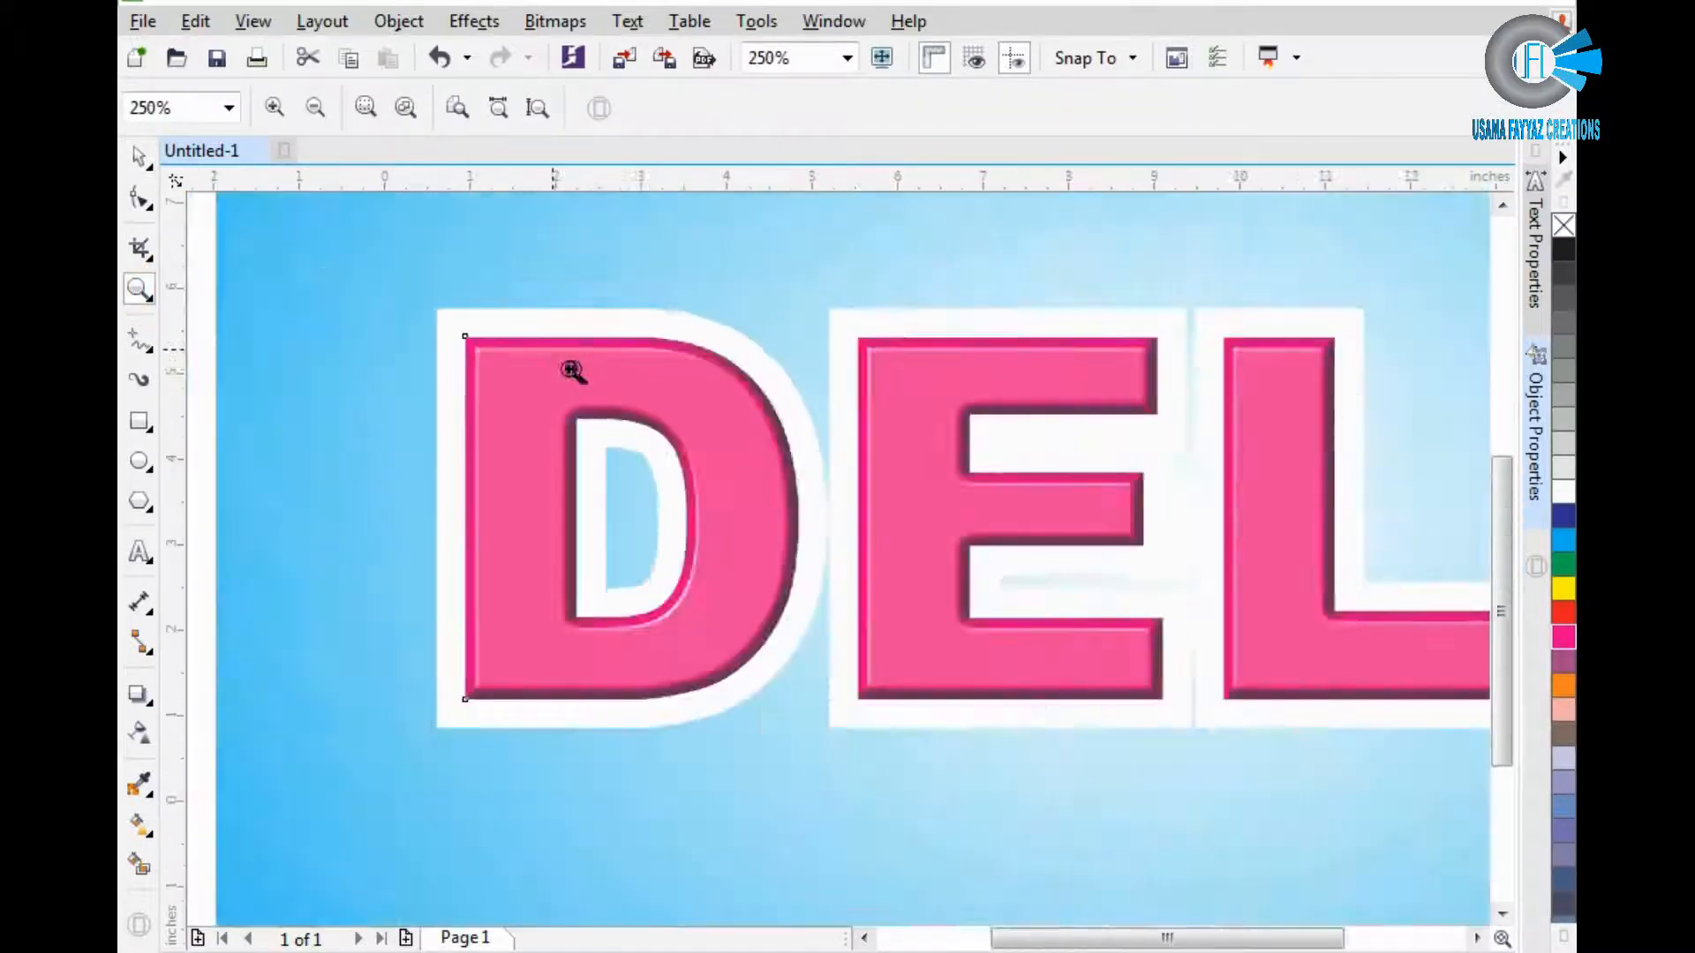
{"action": "right_click", "coordinate": [573, 374]}
{"action": "left_click", "coordinate": [578, 424]}
{"action": "right_click", "coordinate": [655, 519]}
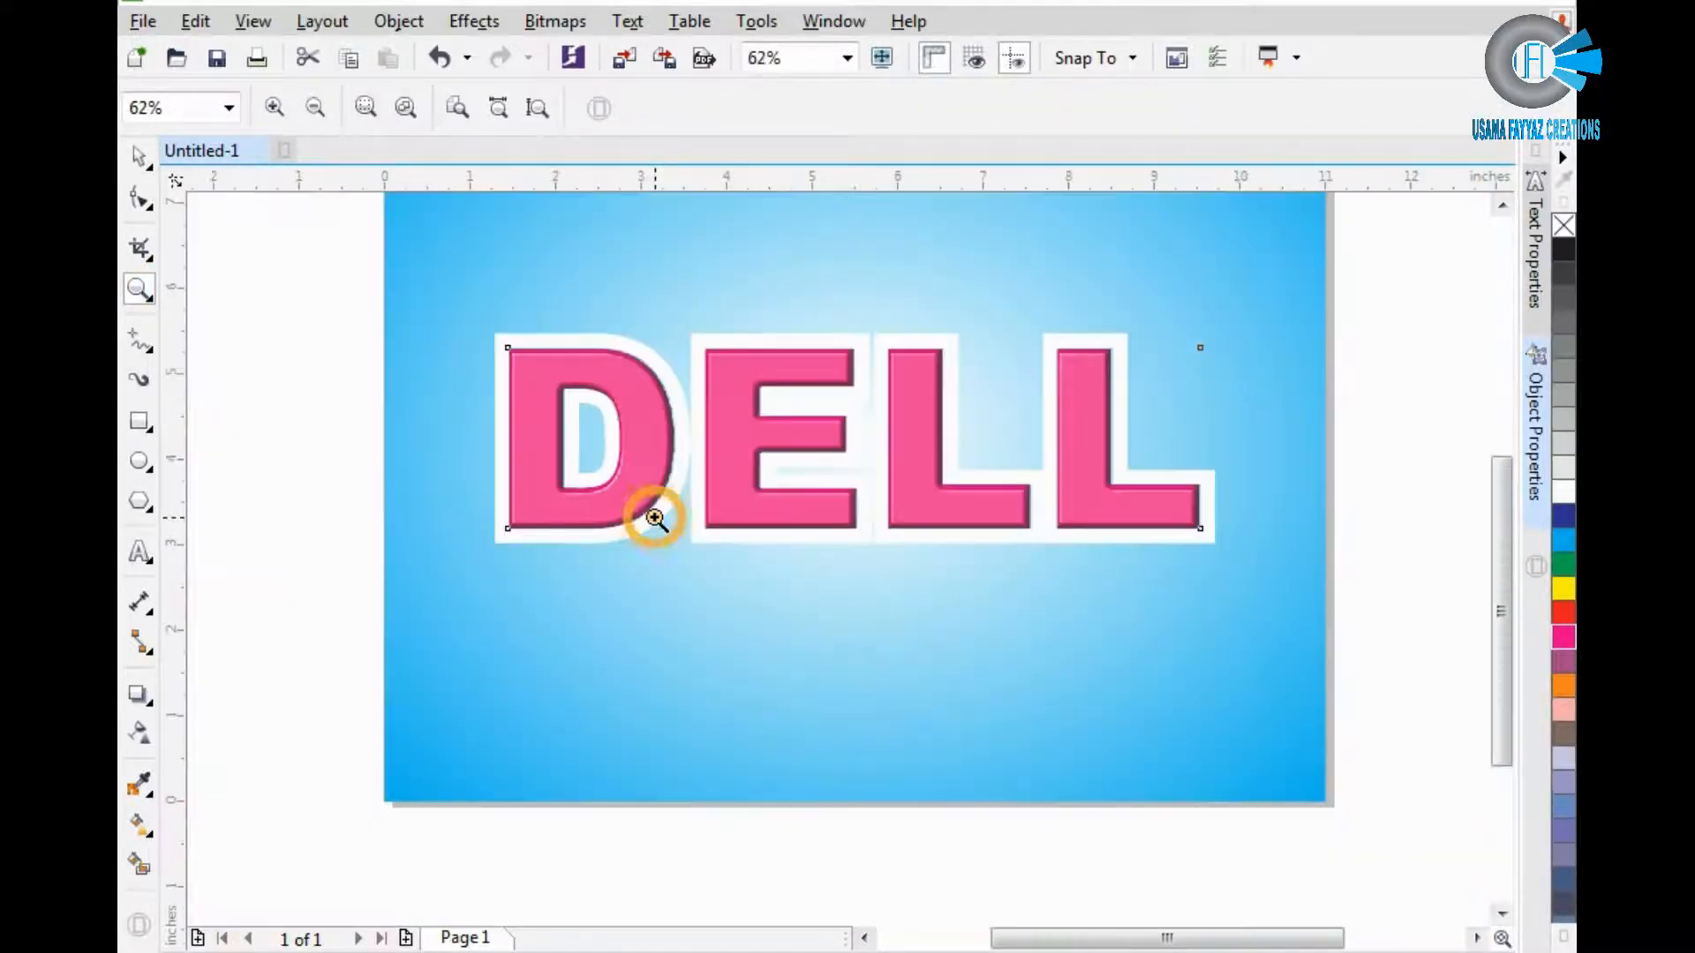
{"action": "key", "text": "space"}
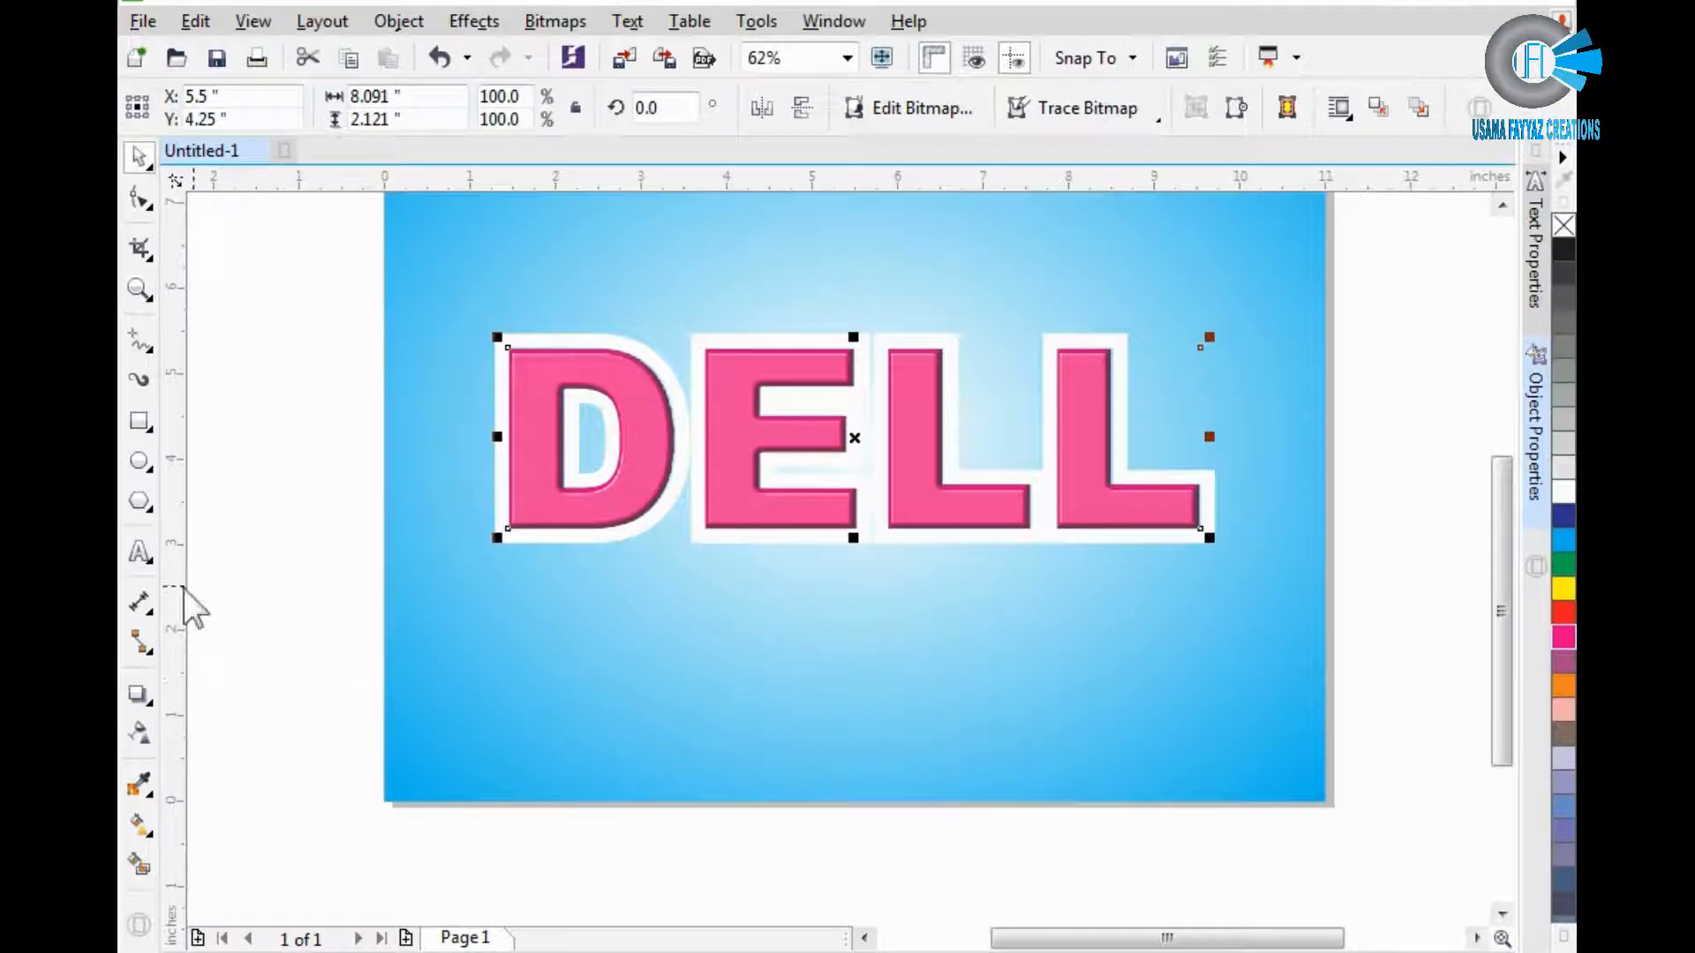
Add a drop shadow offset 0.347 and -0.167 inches to the pink DELL bitmap and place it above the white border.
{"action": "left_click", "coordinate": [148, 698]}
{"action": "left_click_drag", "start_coordinate": [754, 439], "coordinate": [895, 503]}
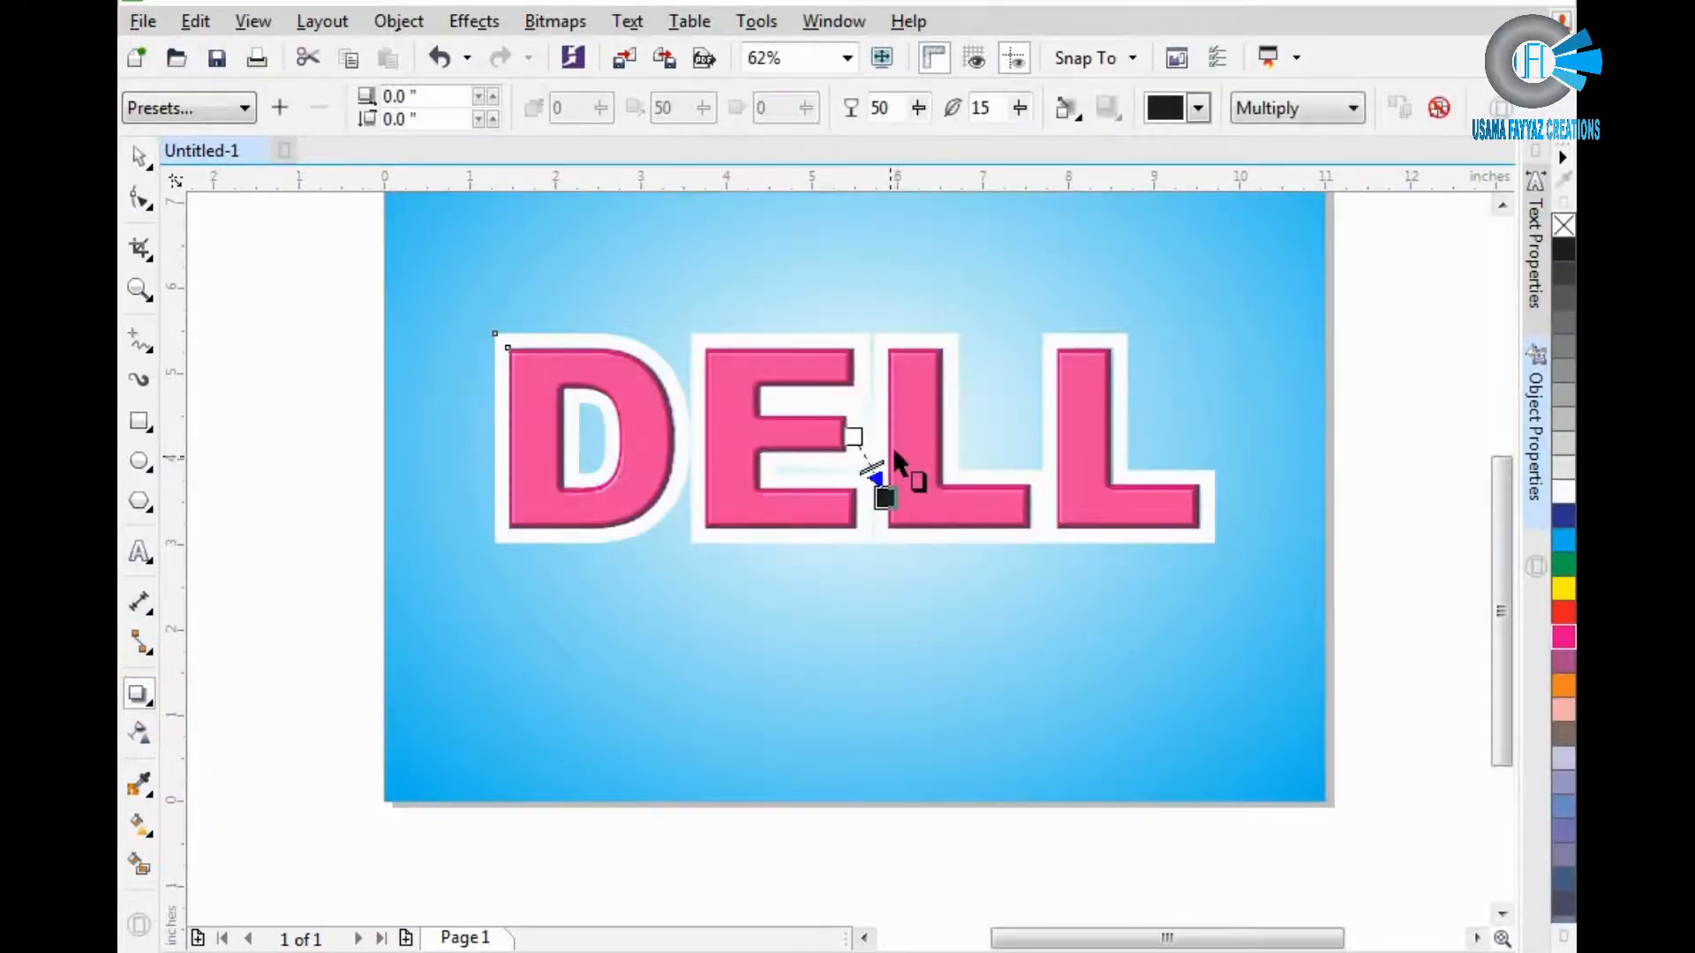
{"action": "scroll", "coordinate": [882, 473], "scroll_direction": "up", "scroll_amount": 2}
{"action": "scroll", "coordinate": [855, 530], "scroll_direction": "down", "scroll_amount": 2}
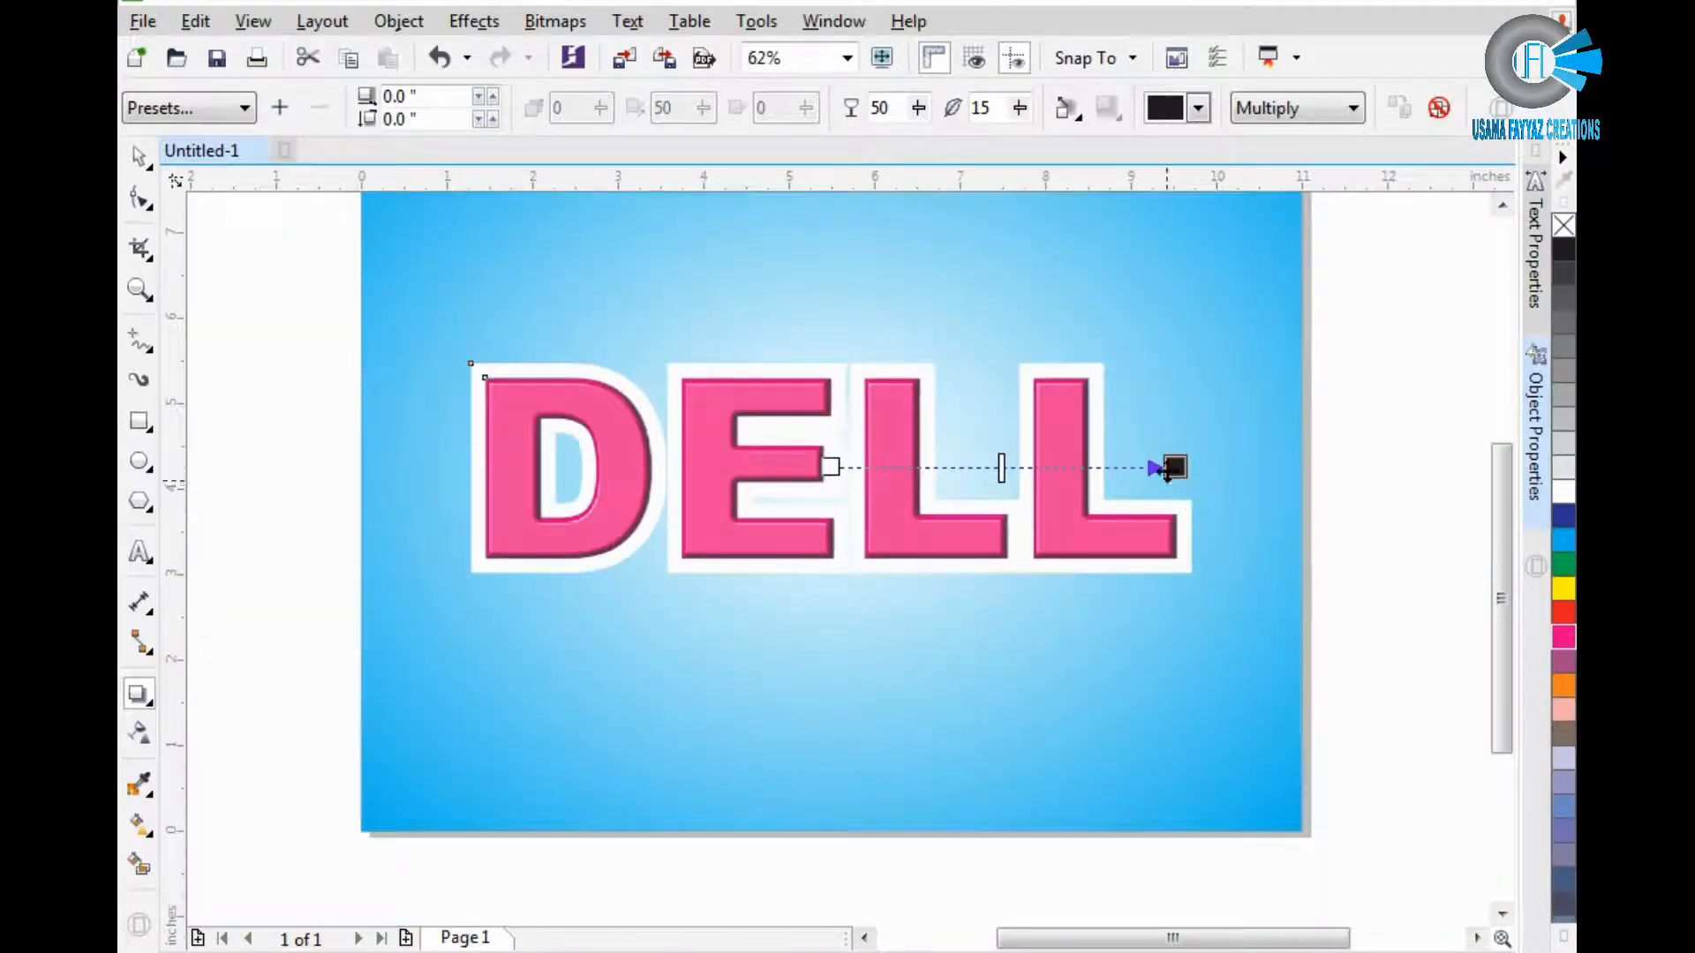
{"action": "left_click_drag", "start_coordinate": [1167, 466], "coordinate": [1033, 570]}
{"action": "scroll", "coordinate": [1077, 446], "scroll_direction": "up", "scroll_amount": 2}
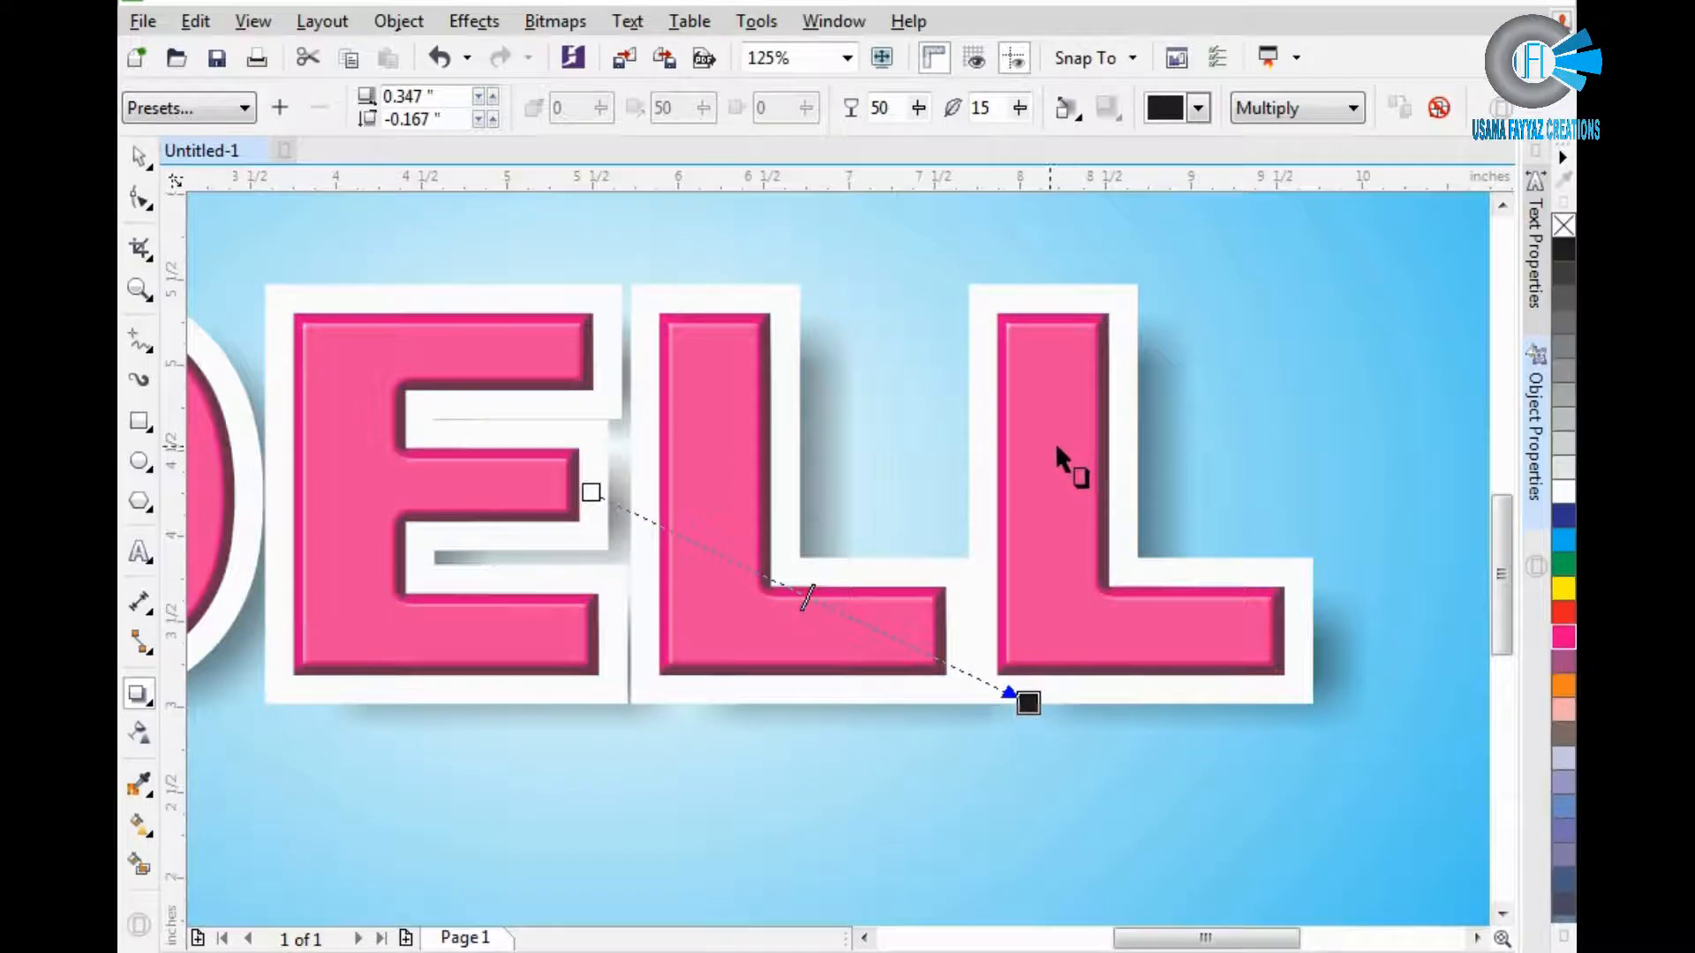
{"action": "key", "text": "space"}
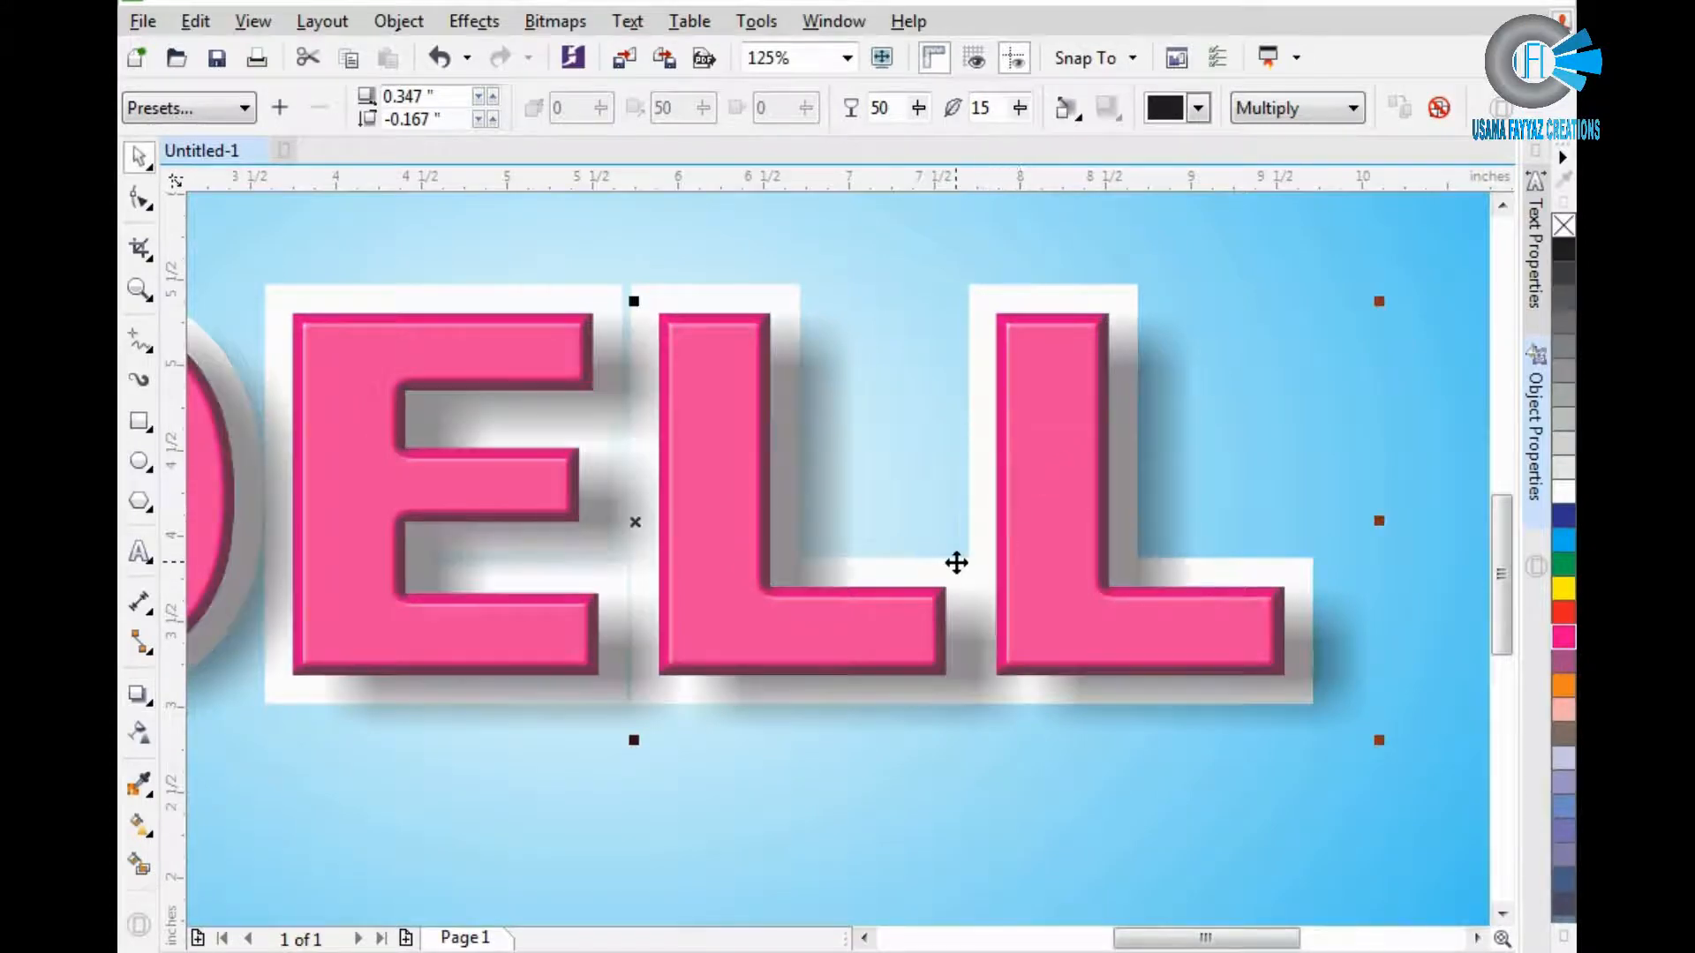
Centre the DELL drop shadow with 0.0 inch offsets, raise its opacity to 100 and deselect it.
{"action": "key", "text": "space"}
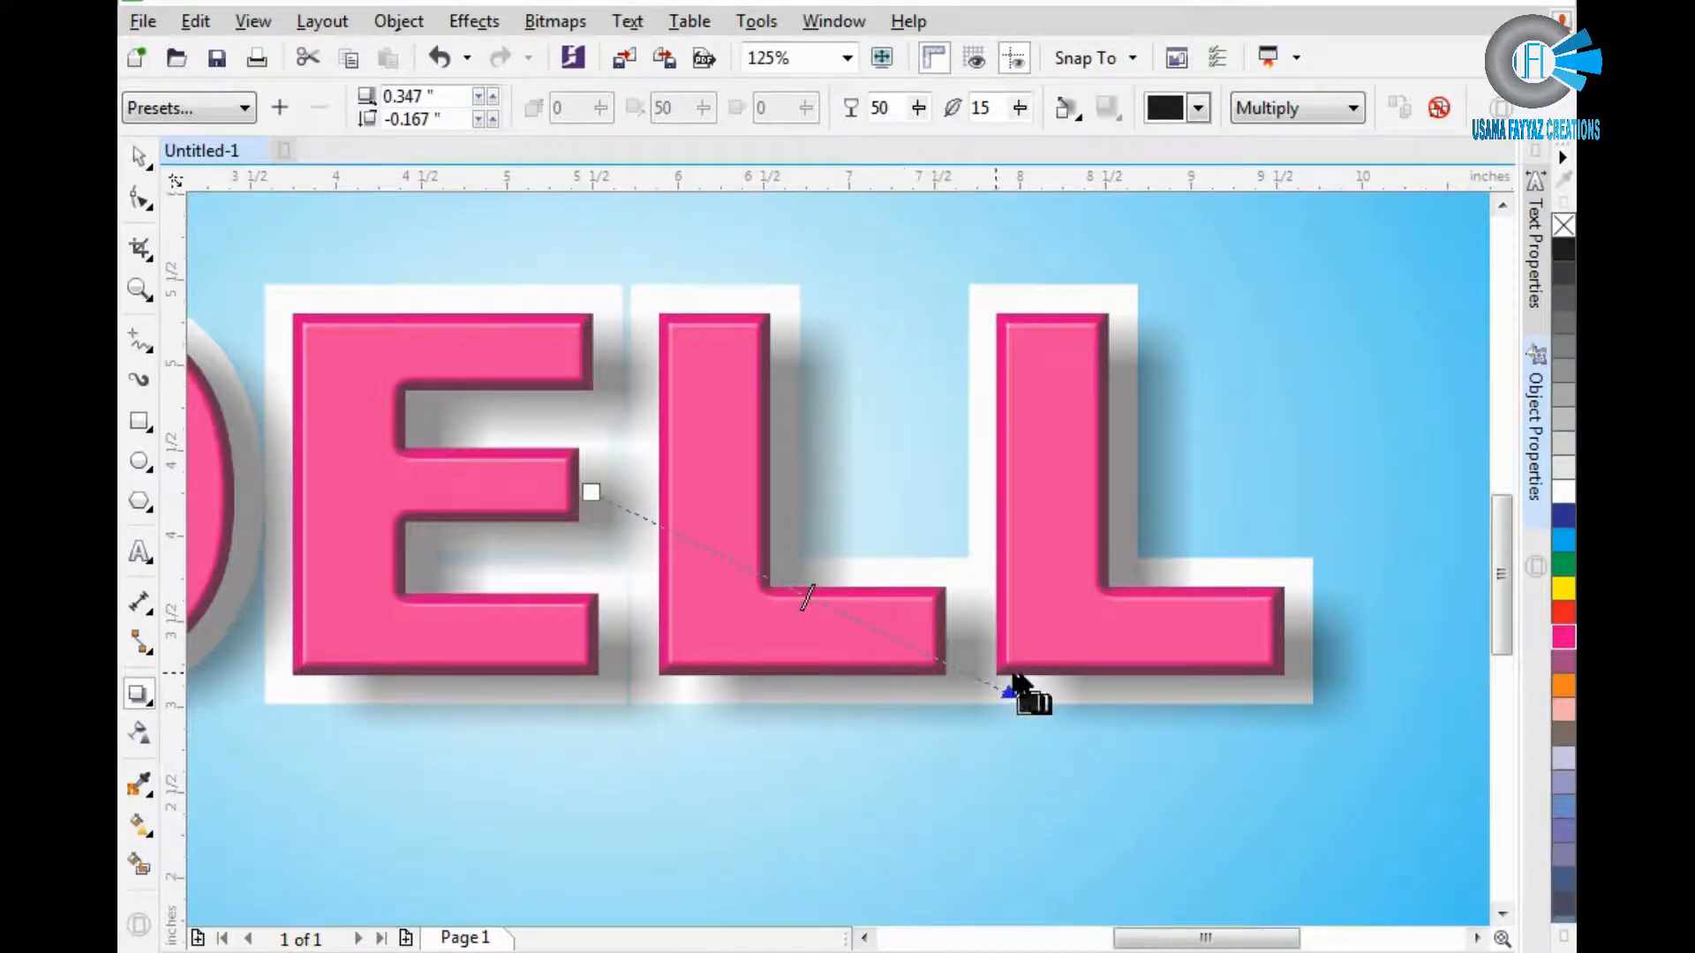
{"action": "left_click_drag", "start_coordinate": [1015, 699], "coordinate": [995, 514]}
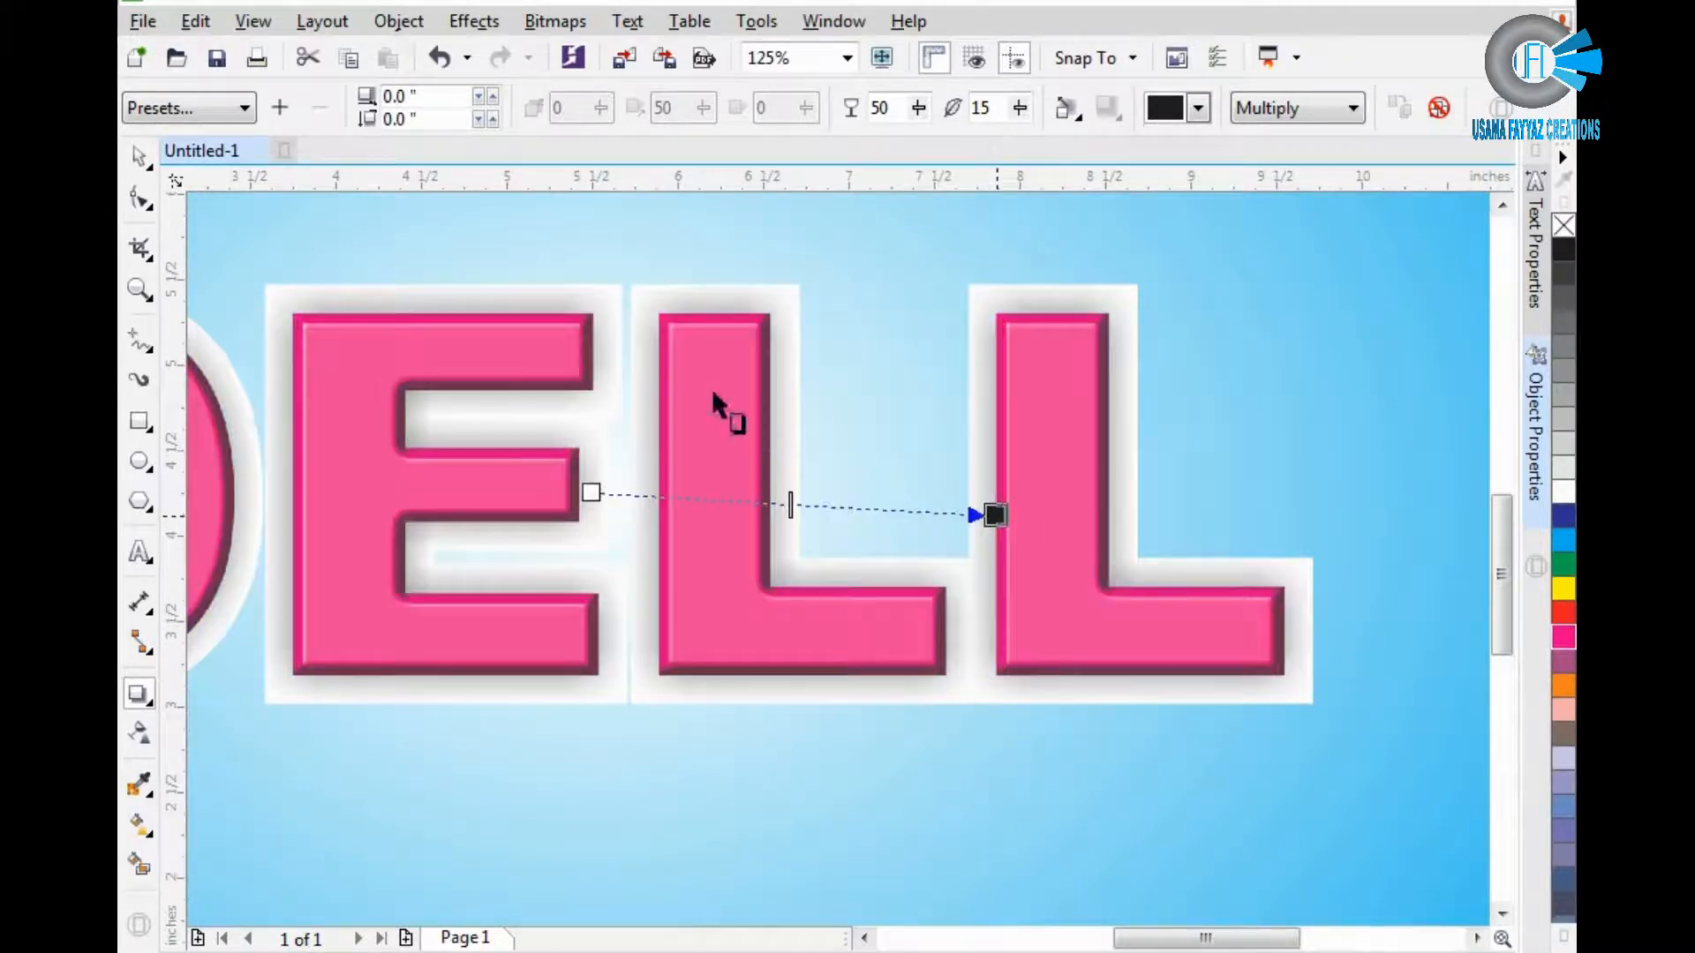
{"action": "left_click_drag", "start_coordinate": [990, 516], "coordinate": [992, 492]}
{"action": "left_click_drag", "start_coordinate": [790, 492], "coordinate": [1018, 490]}
{"action": "scroll", "coordinate": [956, 460], "scroll_direction": "down", "scroll_amount": 2}
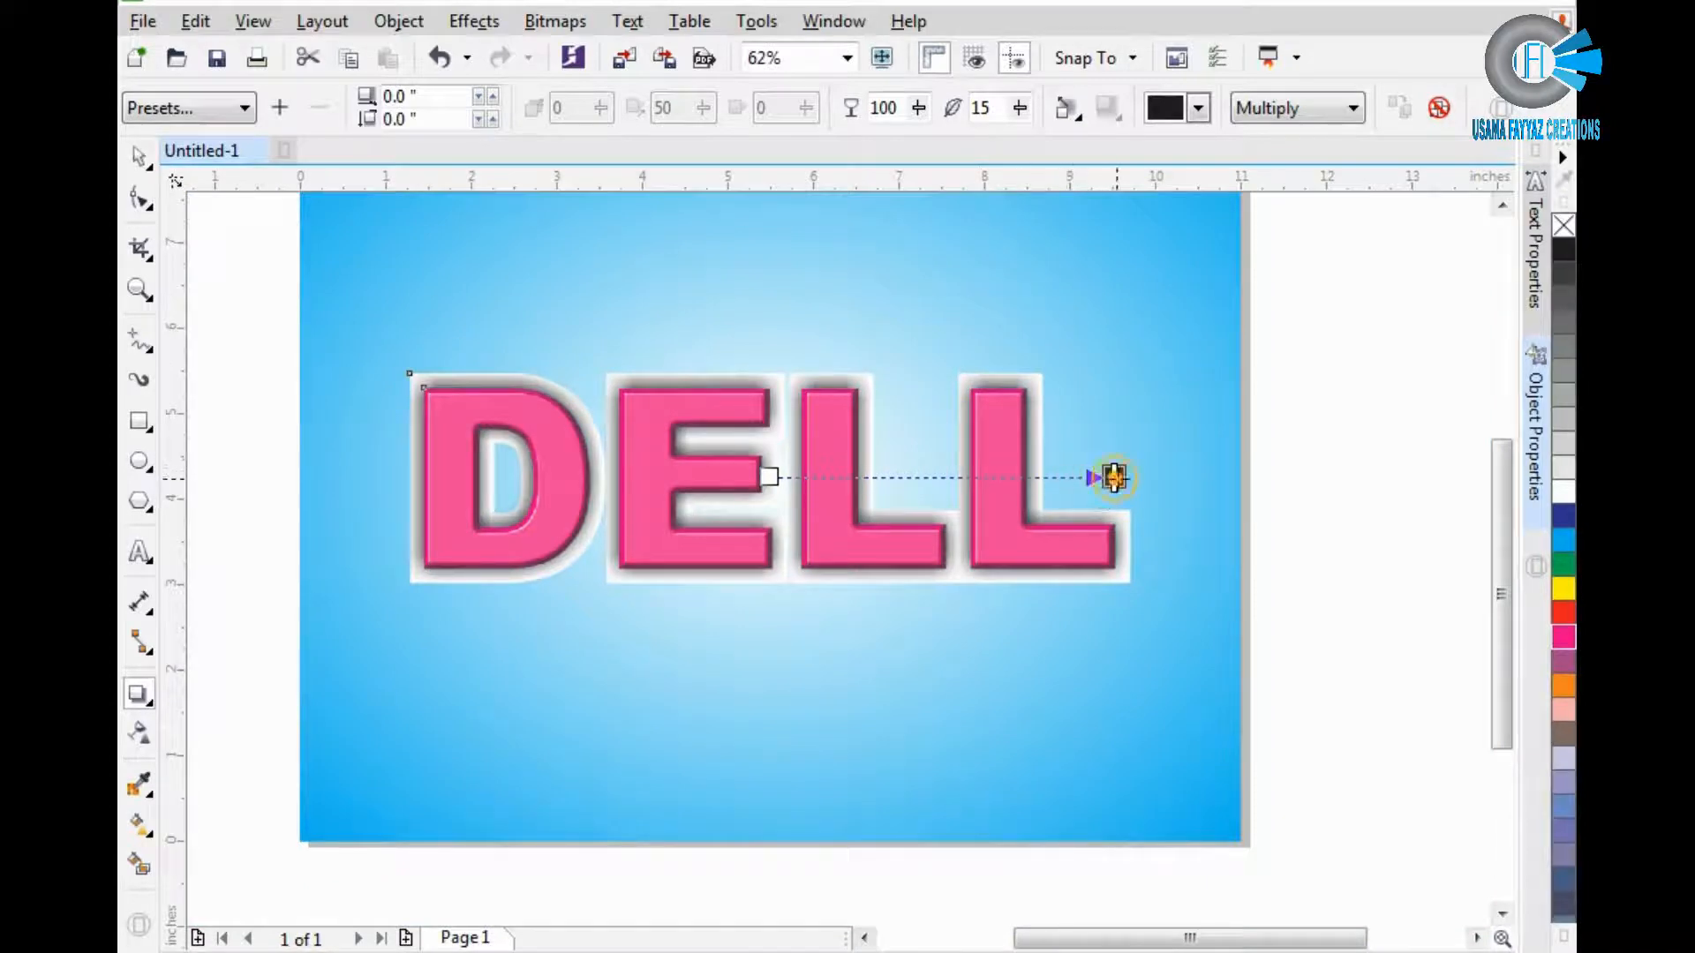
{"action": "mouse_move", "coordinate": [1115, 478]}
{"action": "left_mouse_down"}
{"action": "mouse_move", "coordinate": [1145, 480]}
{"action": "mouse_move", "coordinate": [1115, 478]}
{"action": "left_mouse_up"}
{"action": "left_click", "coordinate": [1275, 490]}
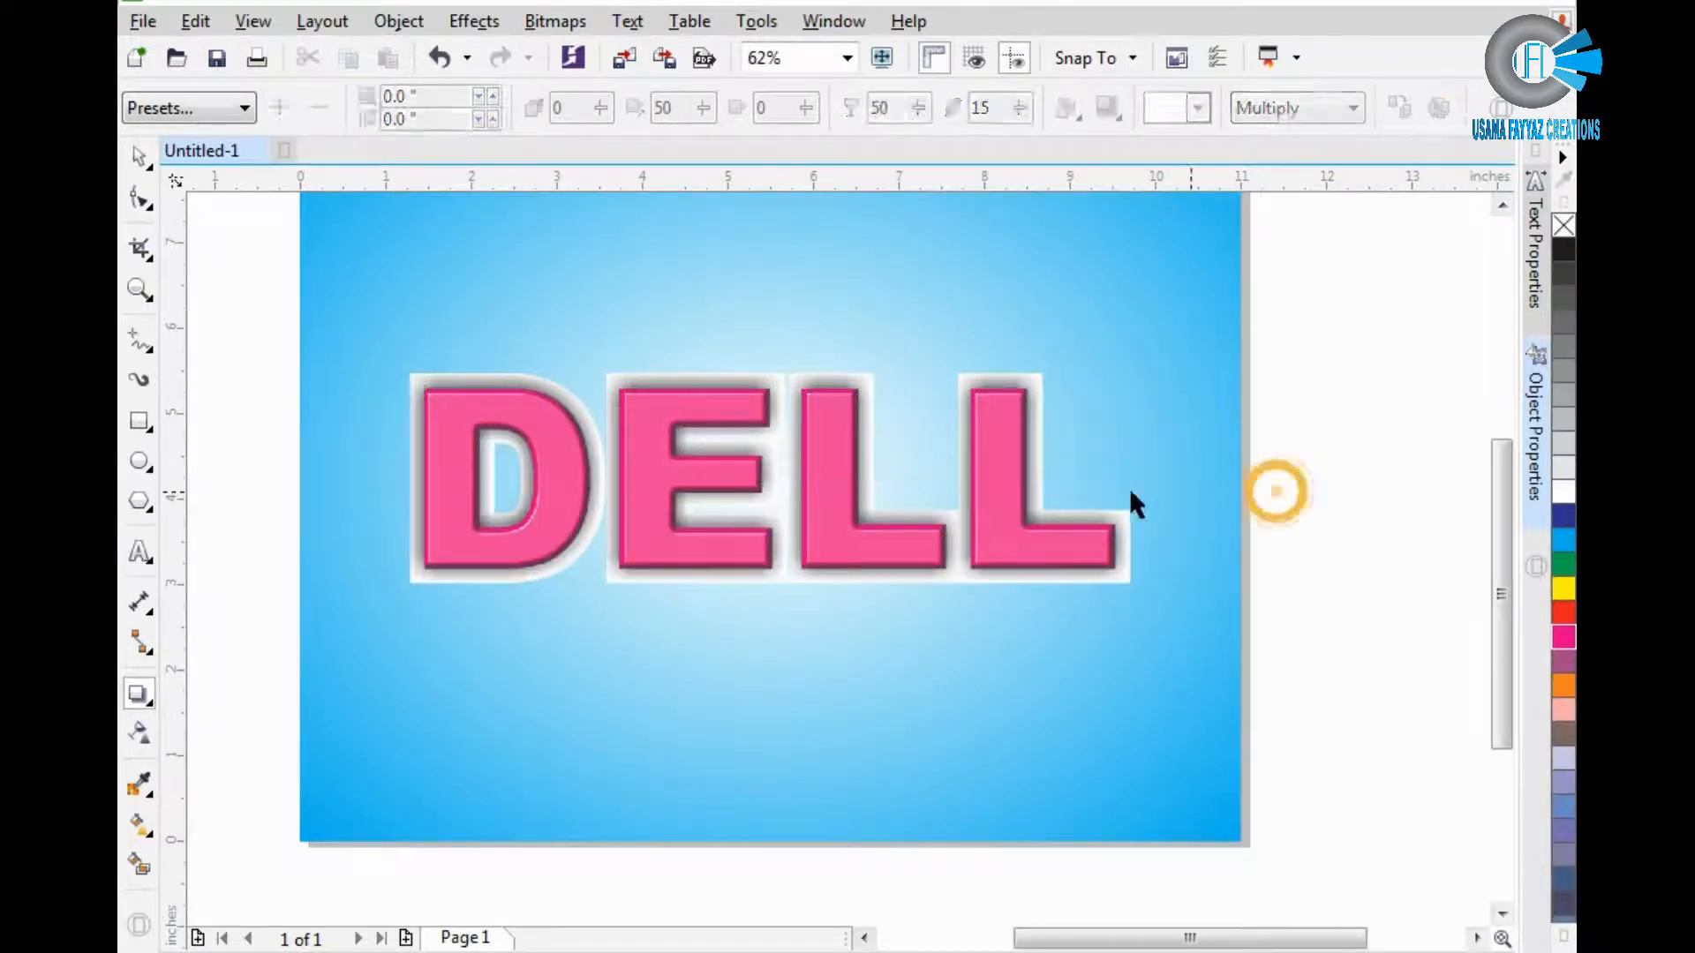
{"action": "key", "text": "space"}
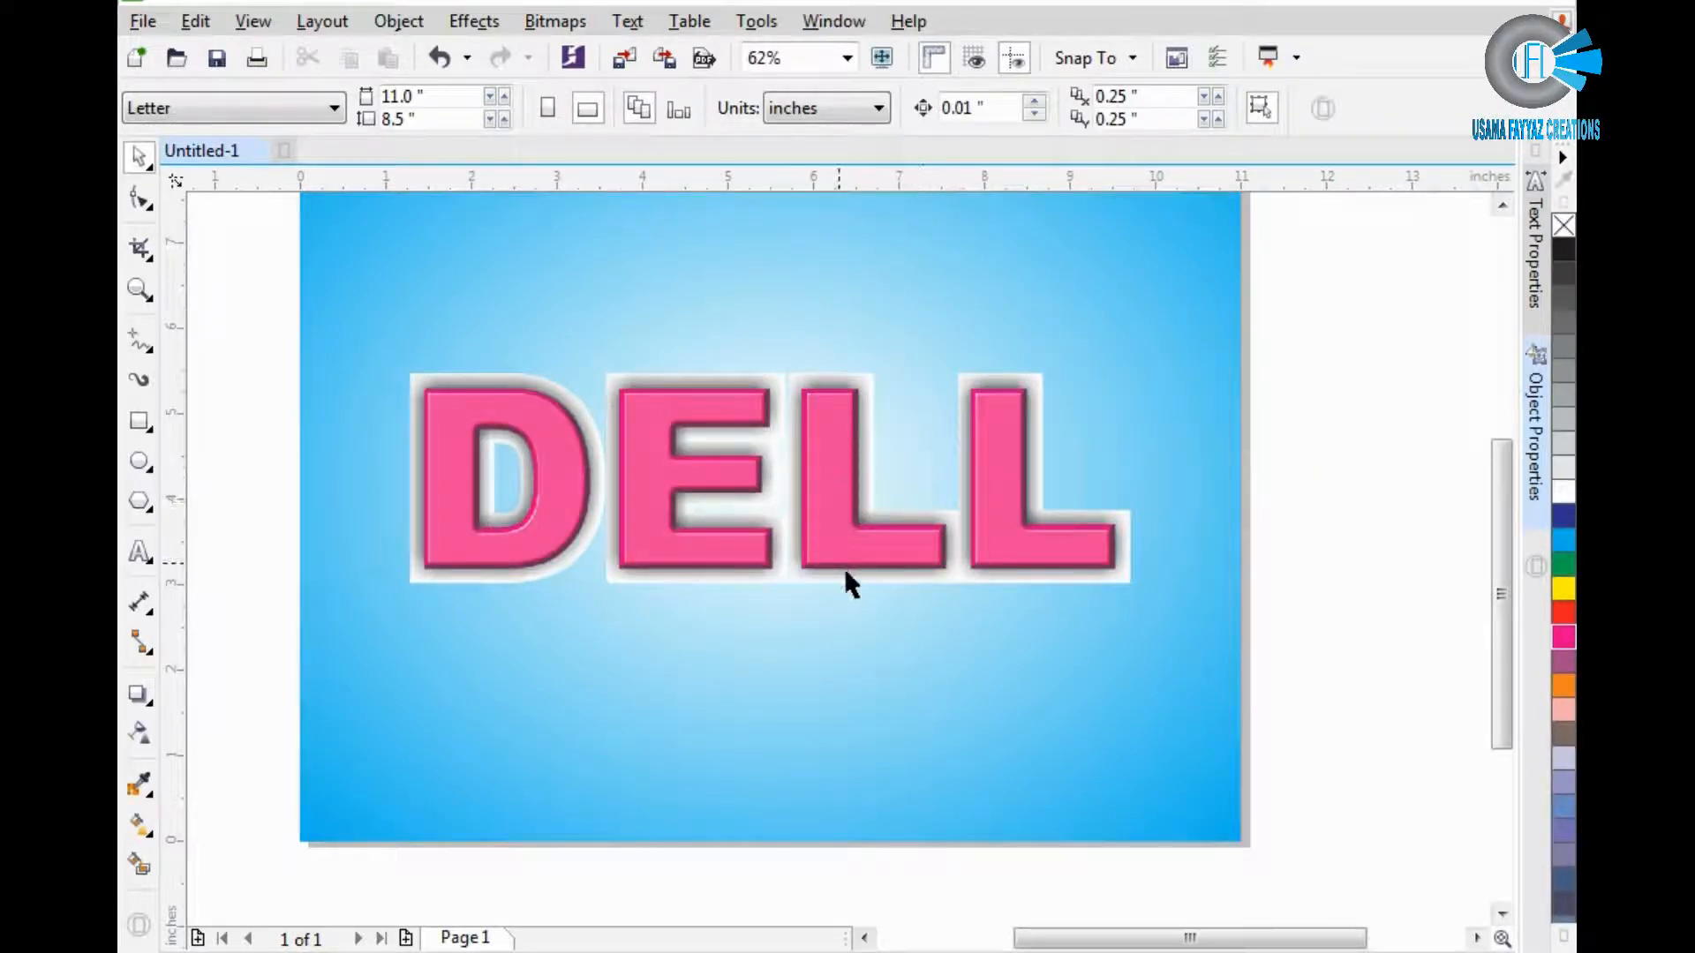
Draw a polygon about 0.57 inches wide on the blue background below the DELL letters and set it to 8 sides.
{"action": "left_click", "coordinate": [138, 289]}
{"action": "left_click_drag", "start_coordinate": [362, 313], "coordinate": [1177, 668]}
{"action": "key", "text": "space"}
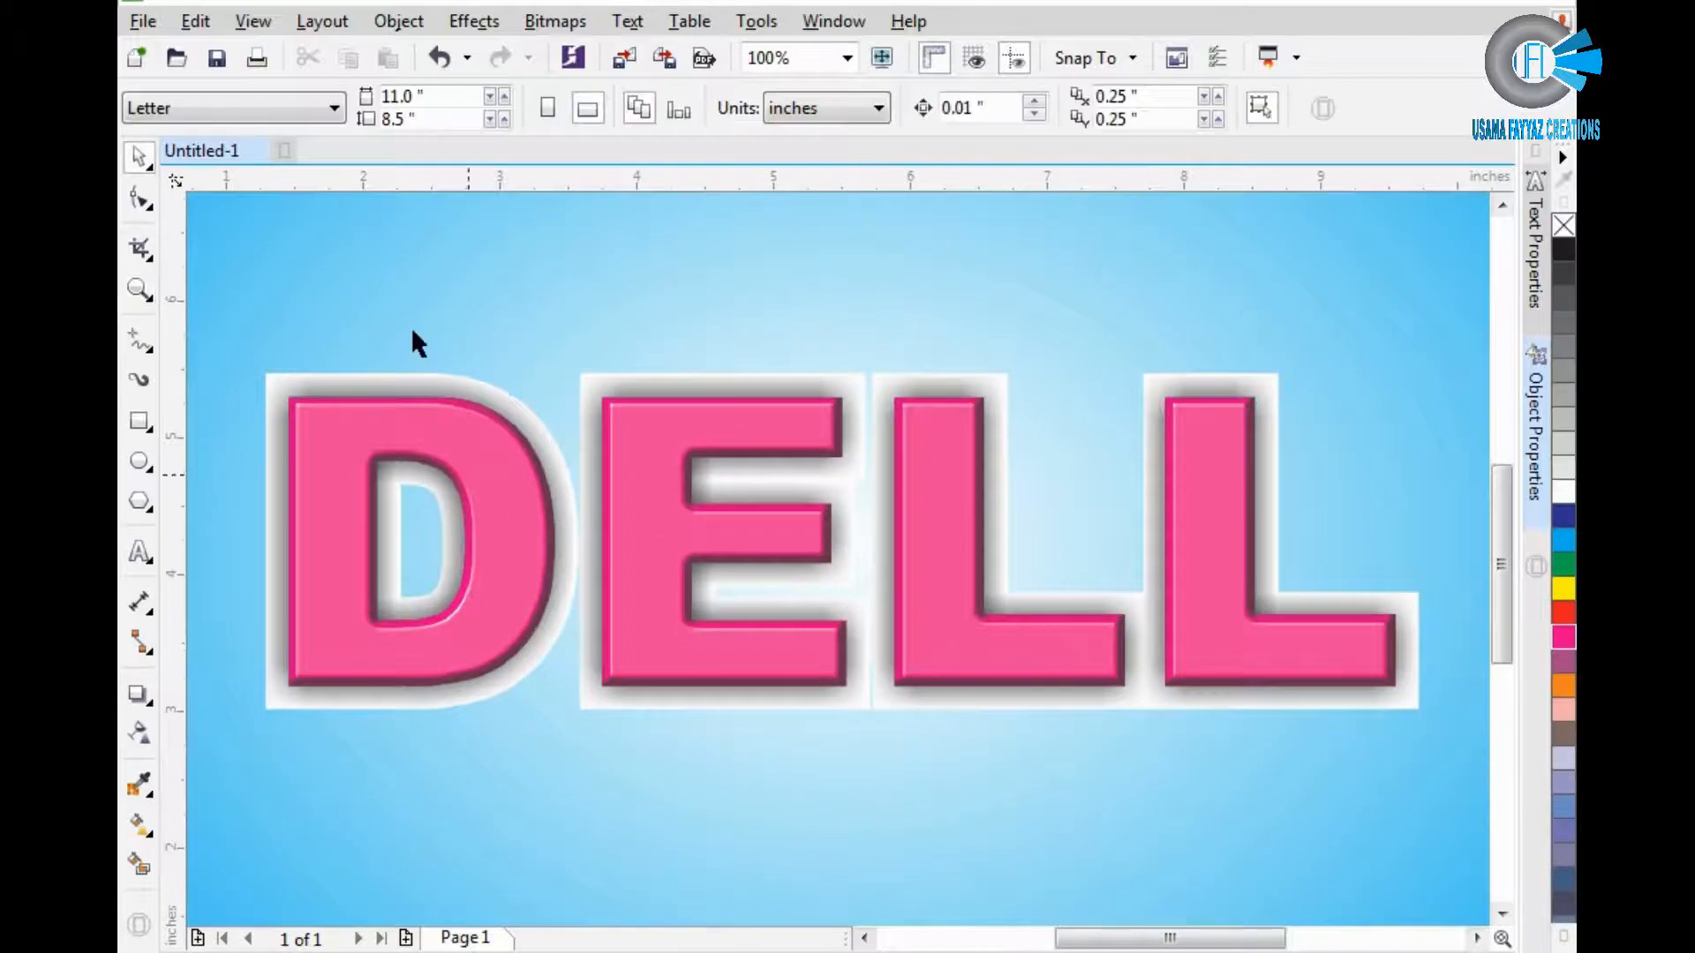
{"action": "scroll", "coordinate": [418, 303], "scroll_direction": "down", "scroll_amount": 2}
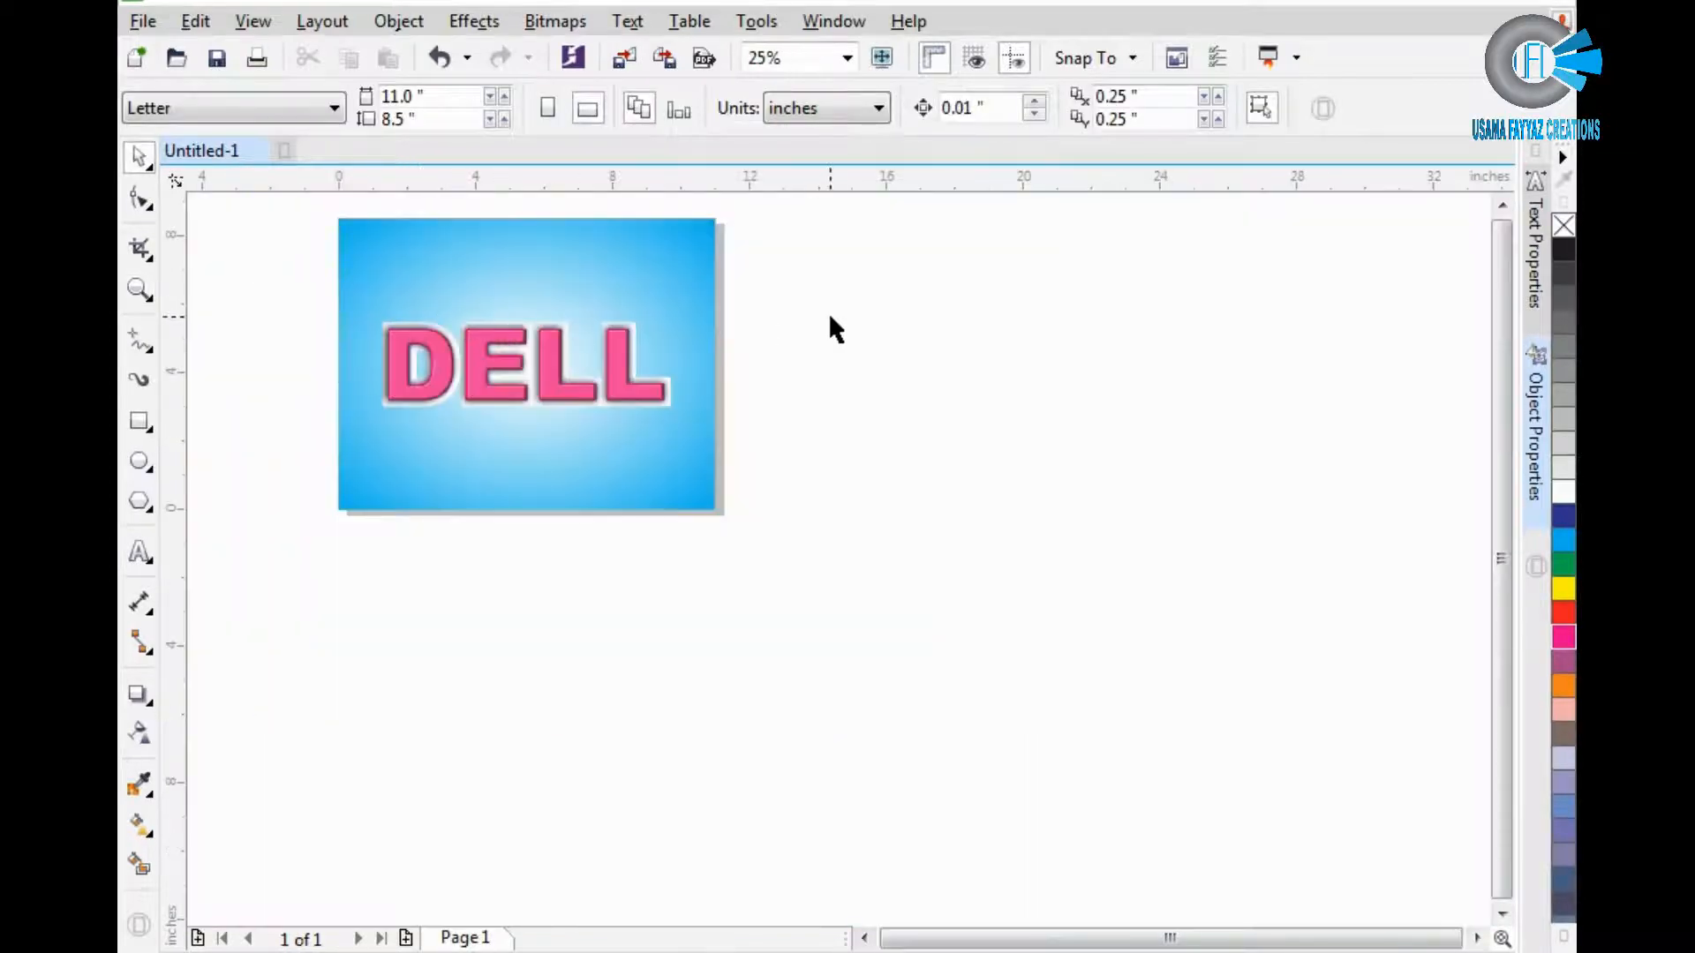
{"action": "left_click", "coordinate": [140, 502]}
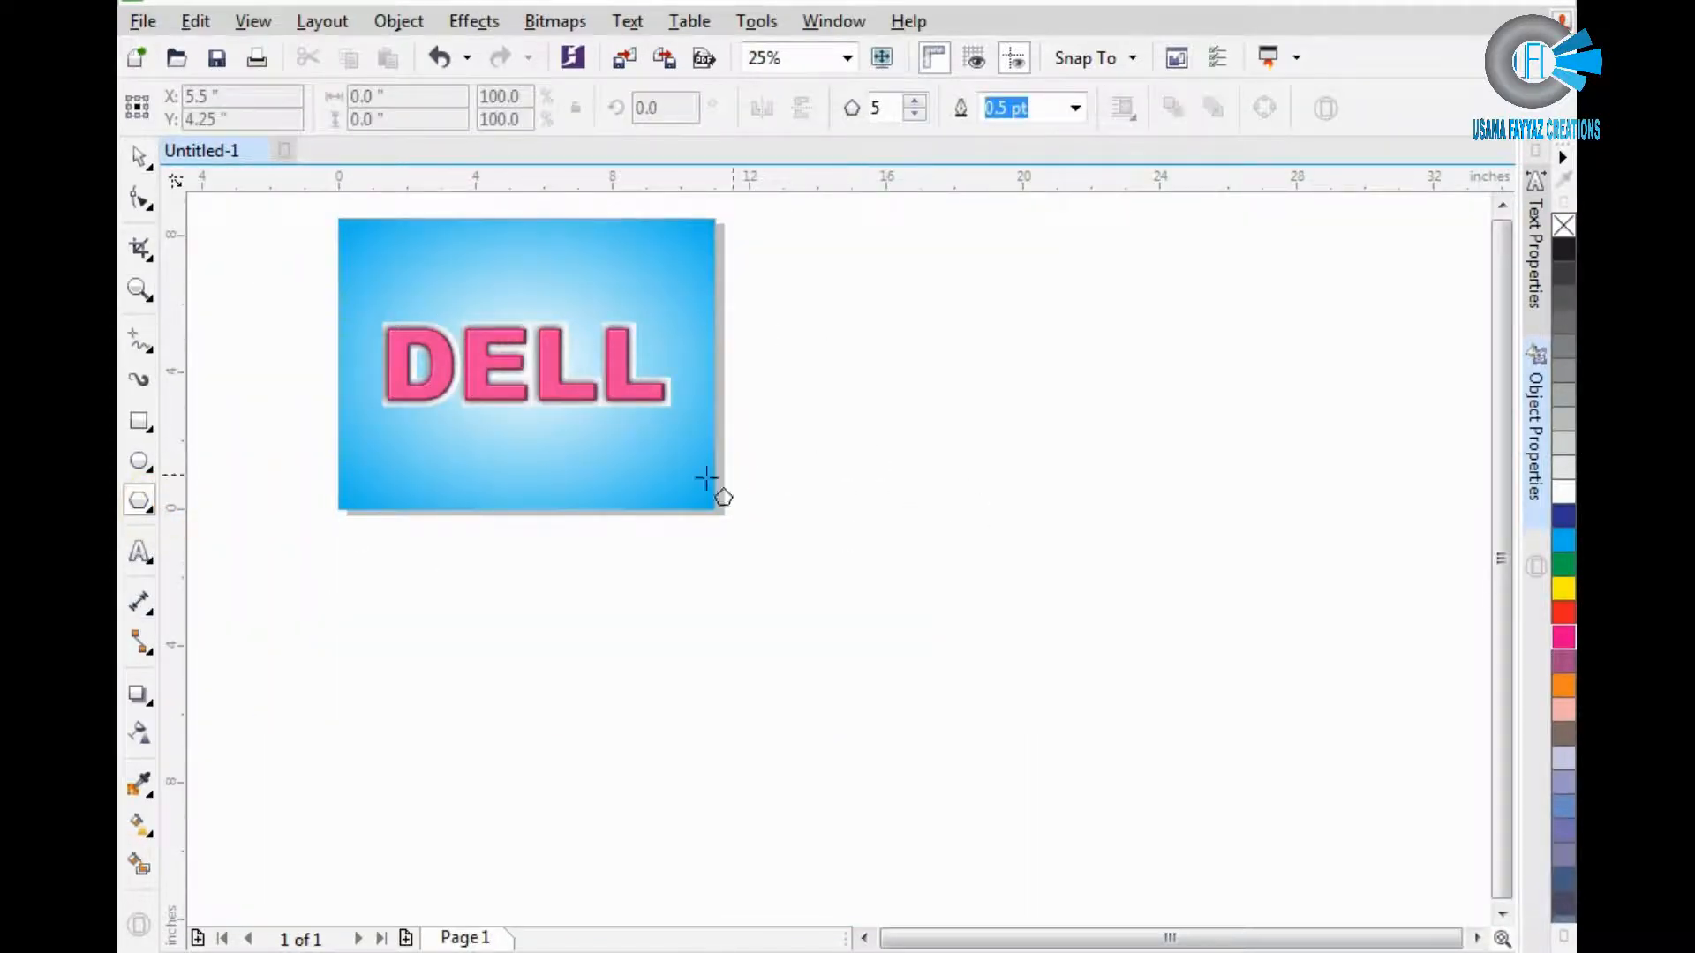
{"action": "scroll", "coordinate": [621, 474], "scroll_direction": "up", "scroll_amount": 2}
{"action": "scroll", "coordinate": [621, 474], "scroll_direction": "up", "scroll_amount": 2}
{"action": "left_click_drag", "start_coordinate": [579, 413], "coordinate": [895, 574]}
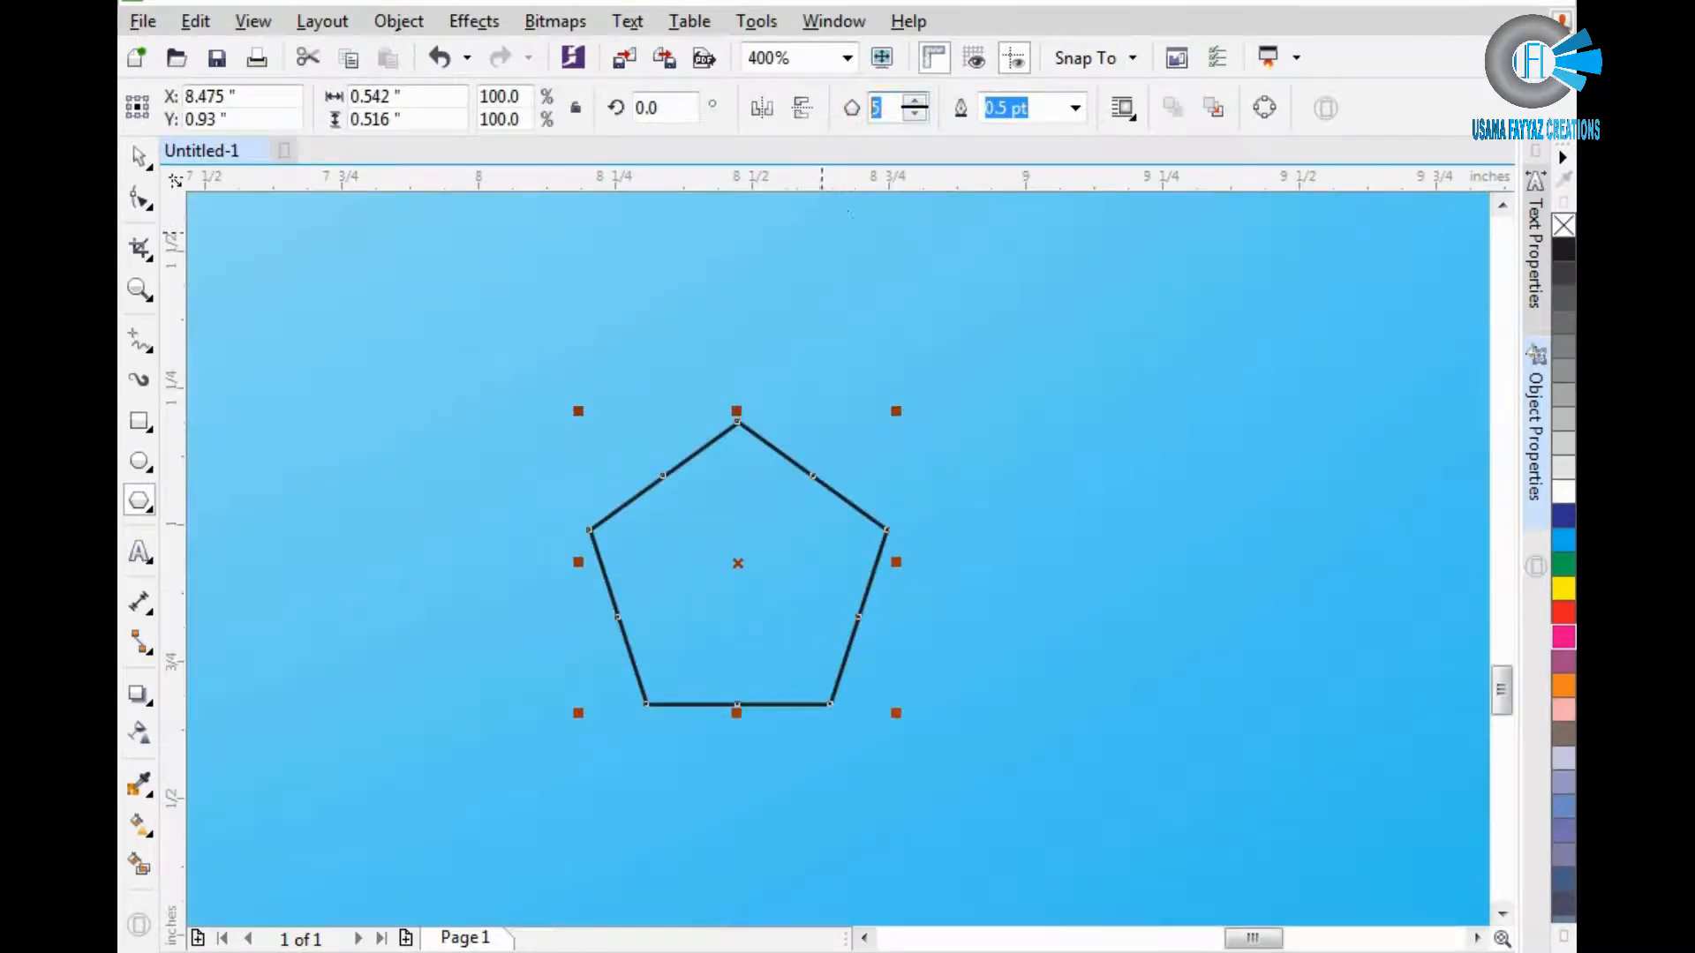
{"action": "type", "text": "8"}
{"action": "key", "text": "Return"}
{"action": "key", "text": "space"}
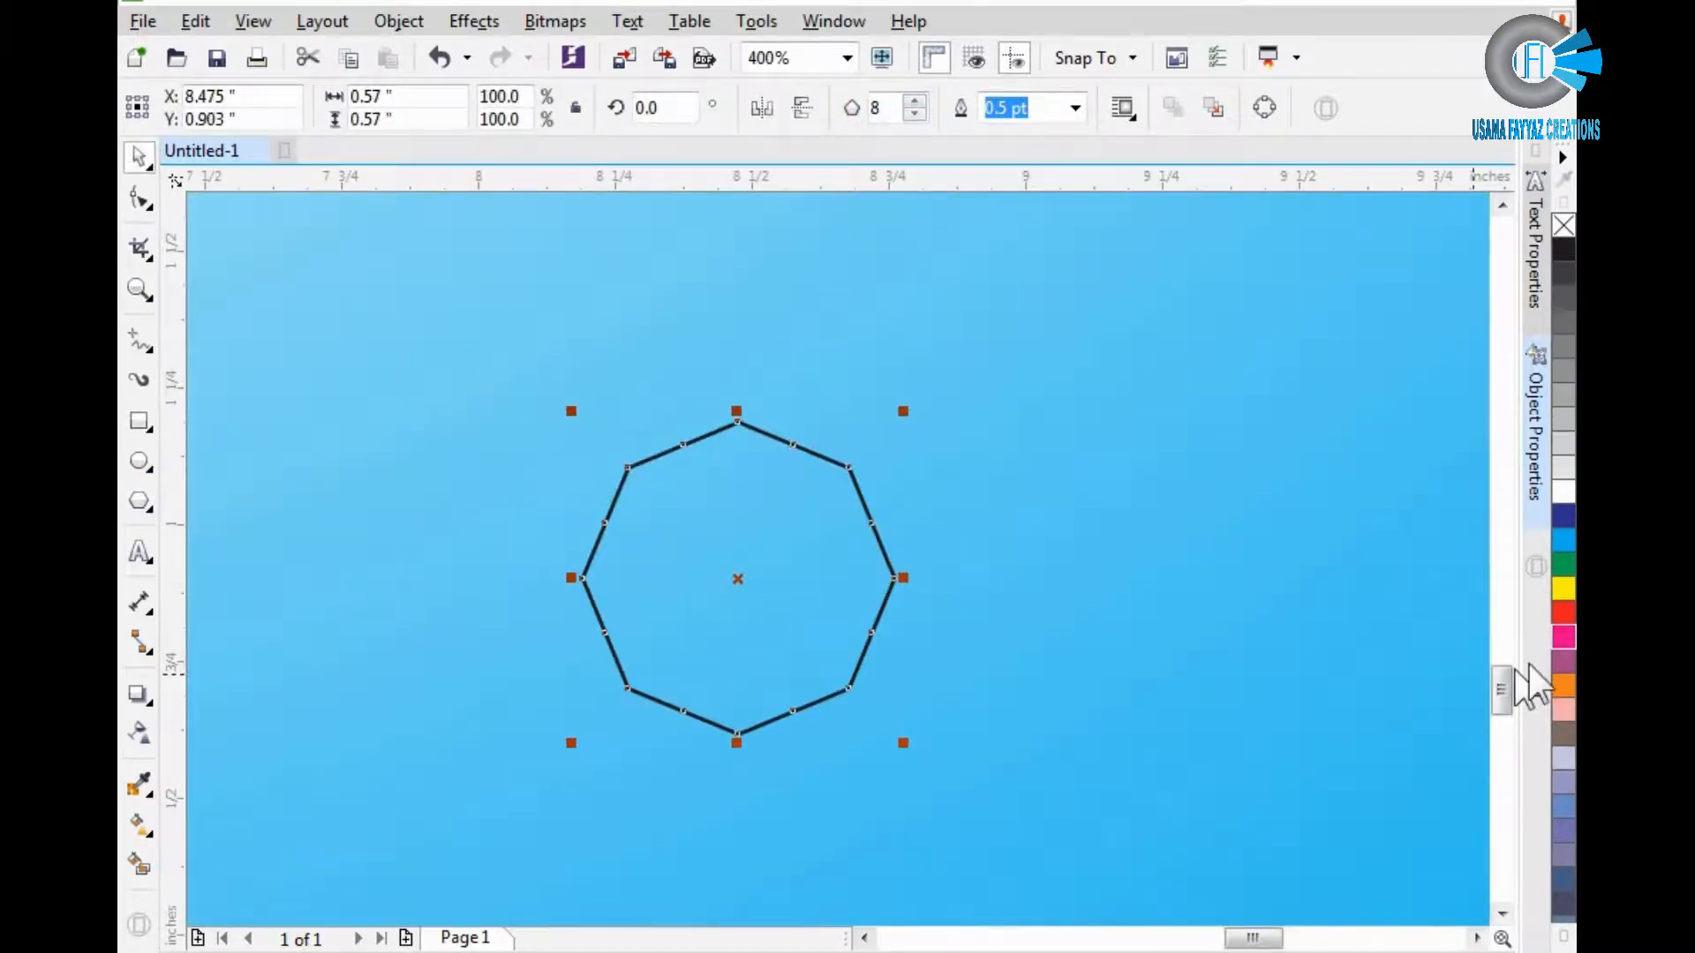
Remove the octagon's outline and fill it with red.
{"action": "right_click", "coordinate": [1563, 612]}
{"action": "right_click", "coordinate": [1563, 226]}
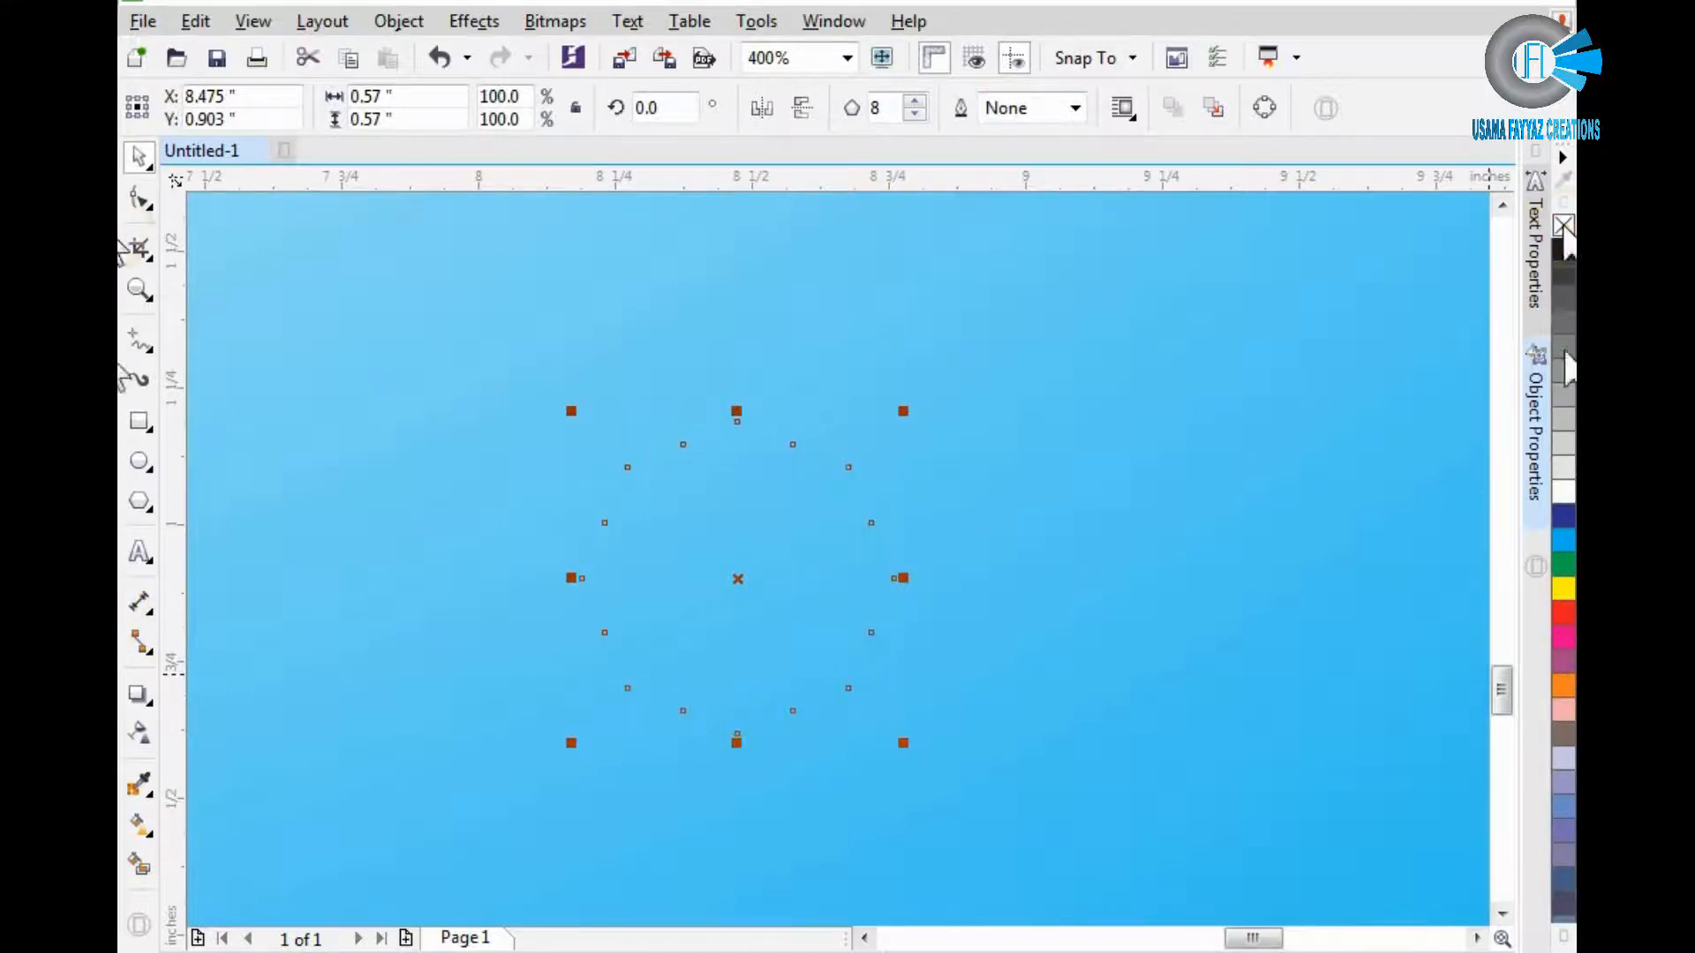
{"action": "left_click", "coordinate": [1563, 612]}
Convert the red octagon to a bitmap.
{"action": "left_click", "coordinate": [781, 512]}
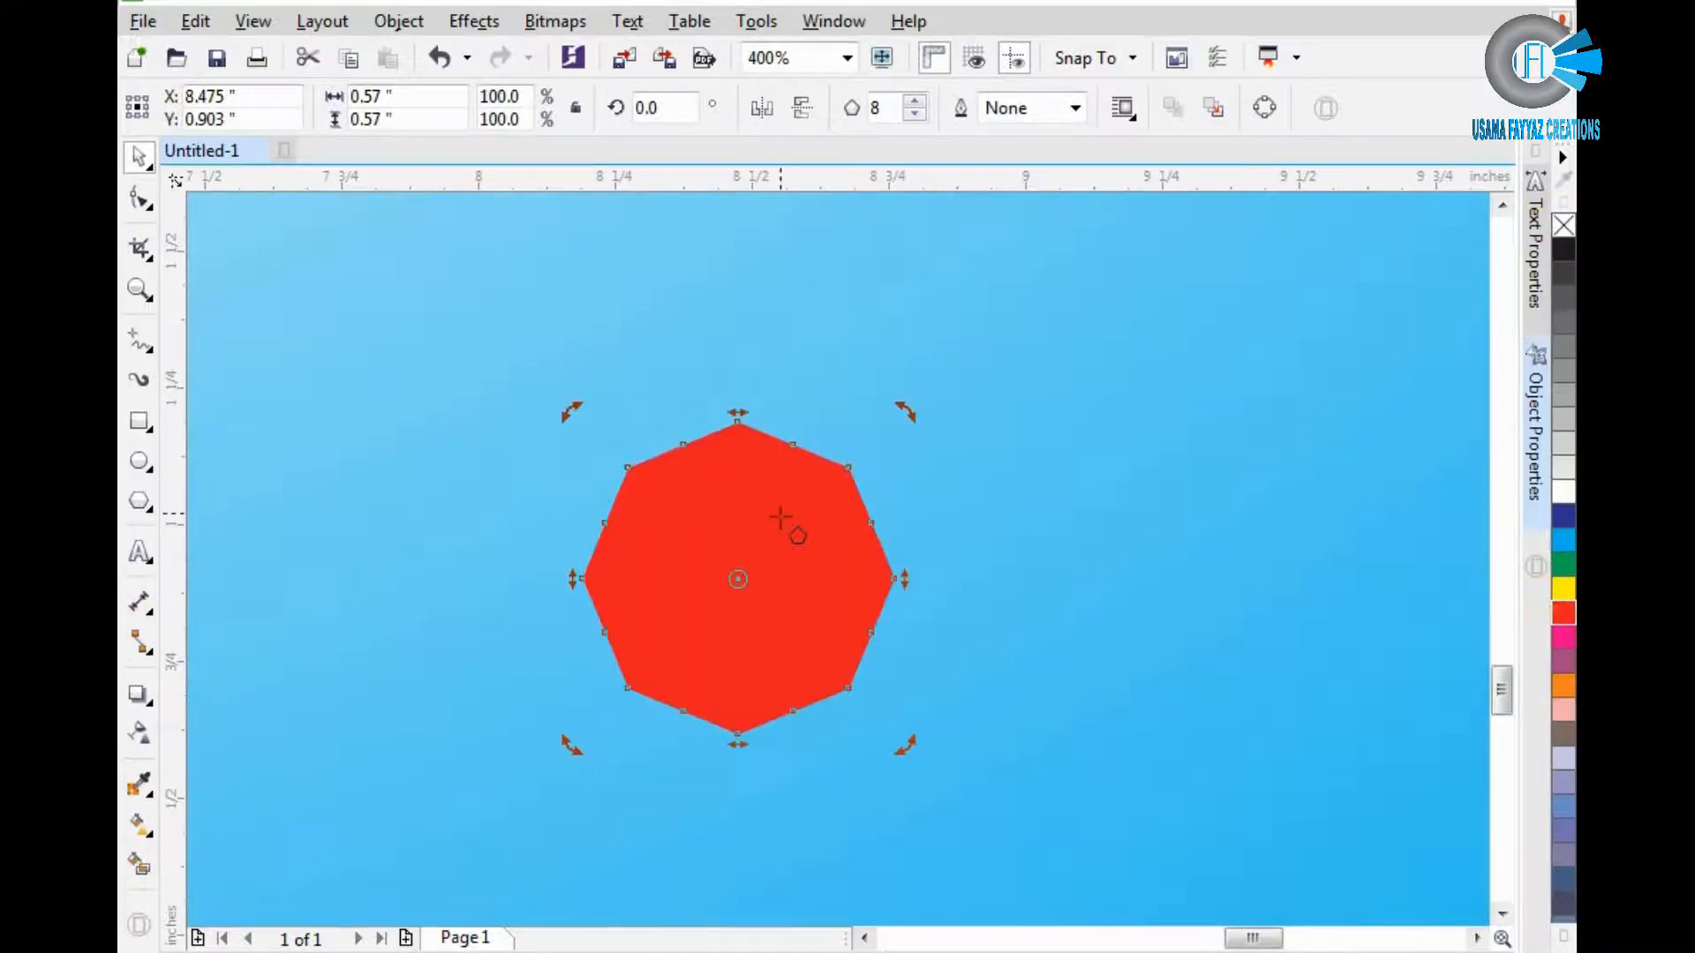
{"action": "left_click", "coordinate": [759, 518]}
{"action": "left_click", "coordinate": [555, 21]}
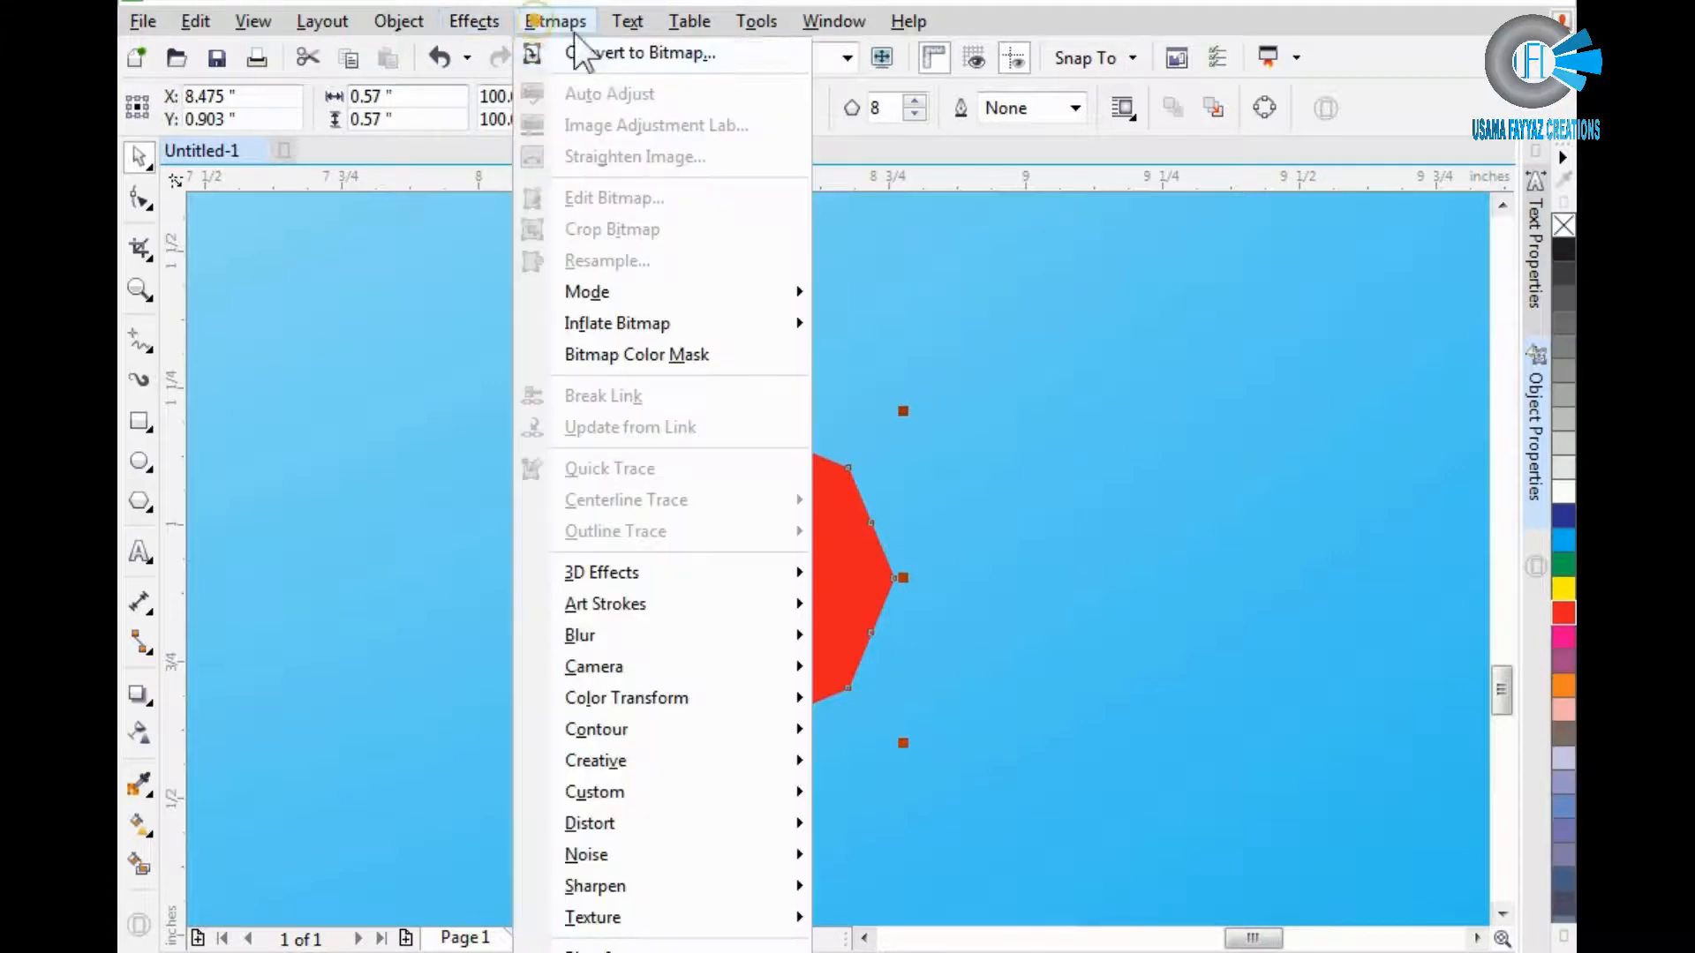
{"action": "left_click", "coordinate": [617, 53]}
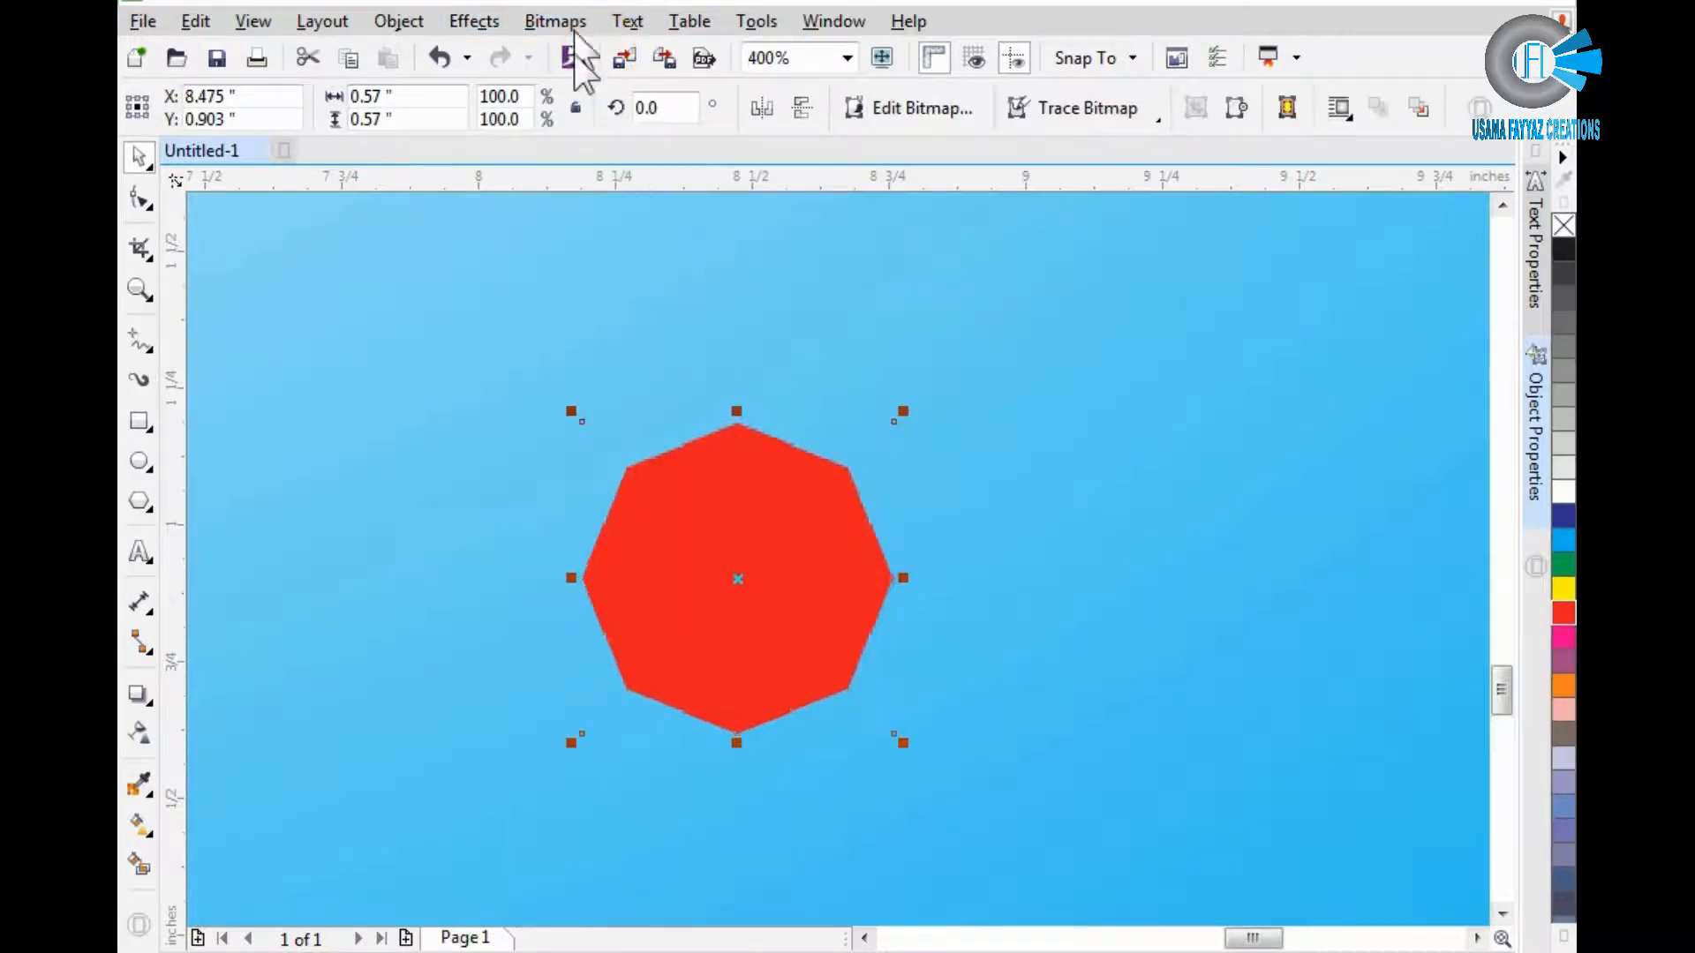
Close the Connect and Tray dockers.
{"action": "left_click", "coordinate": [576, 32]}
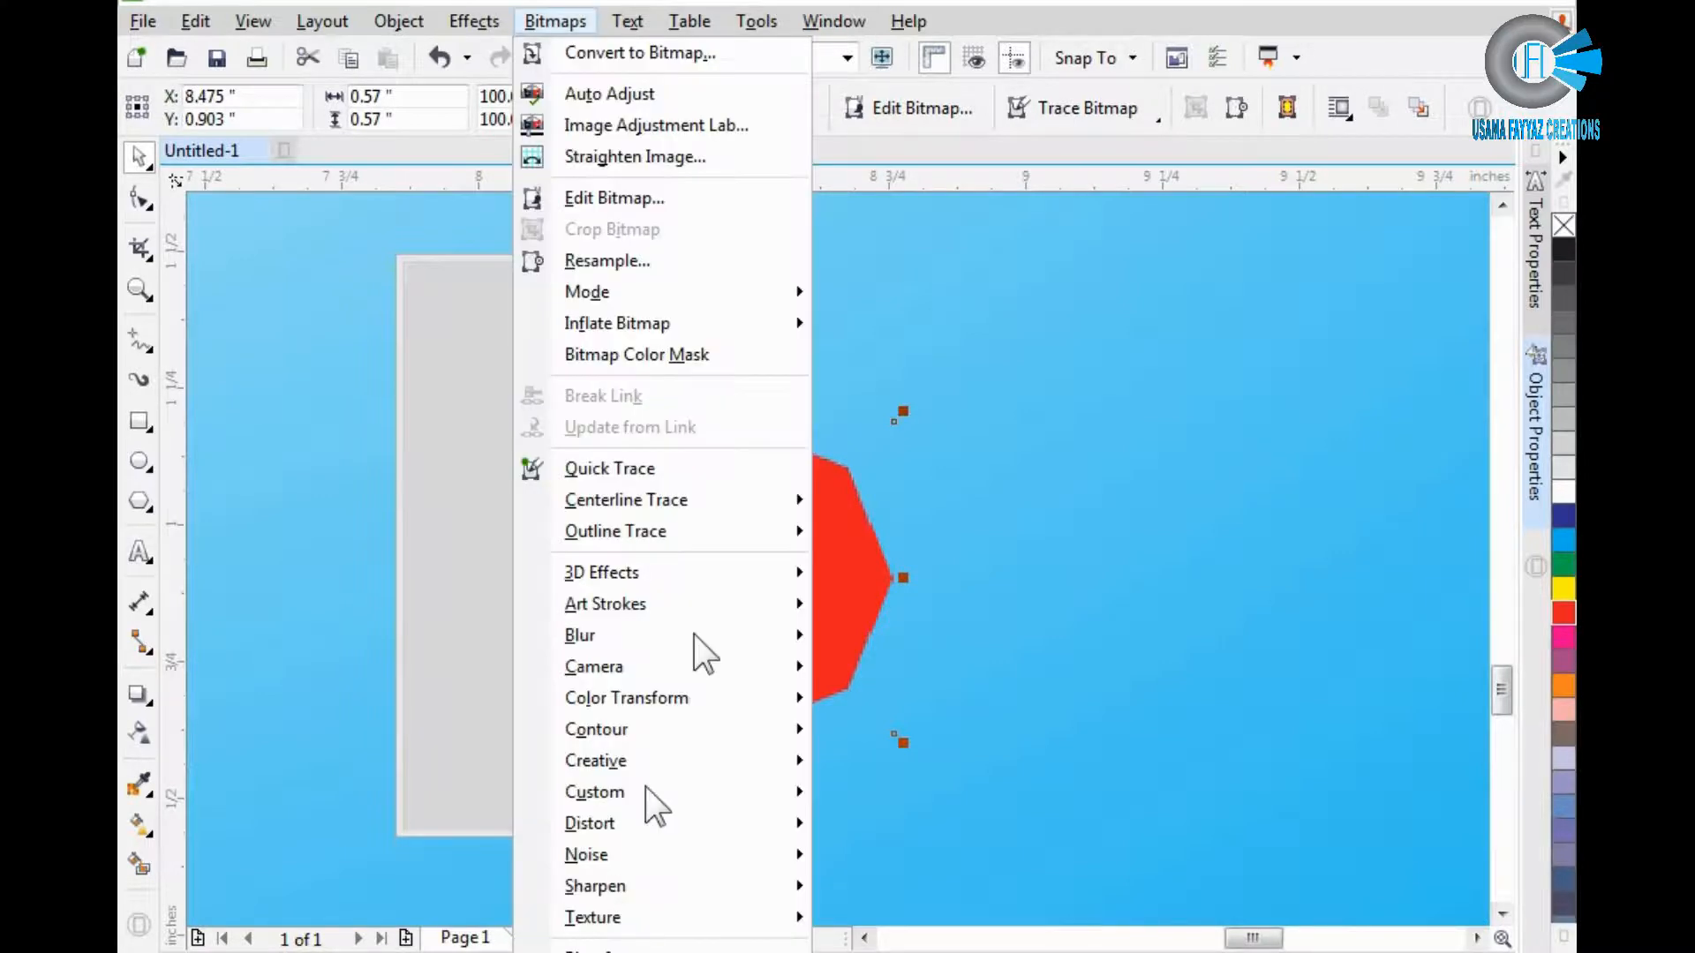
{"action": "left_click", "coordinate": [1184, 634]}
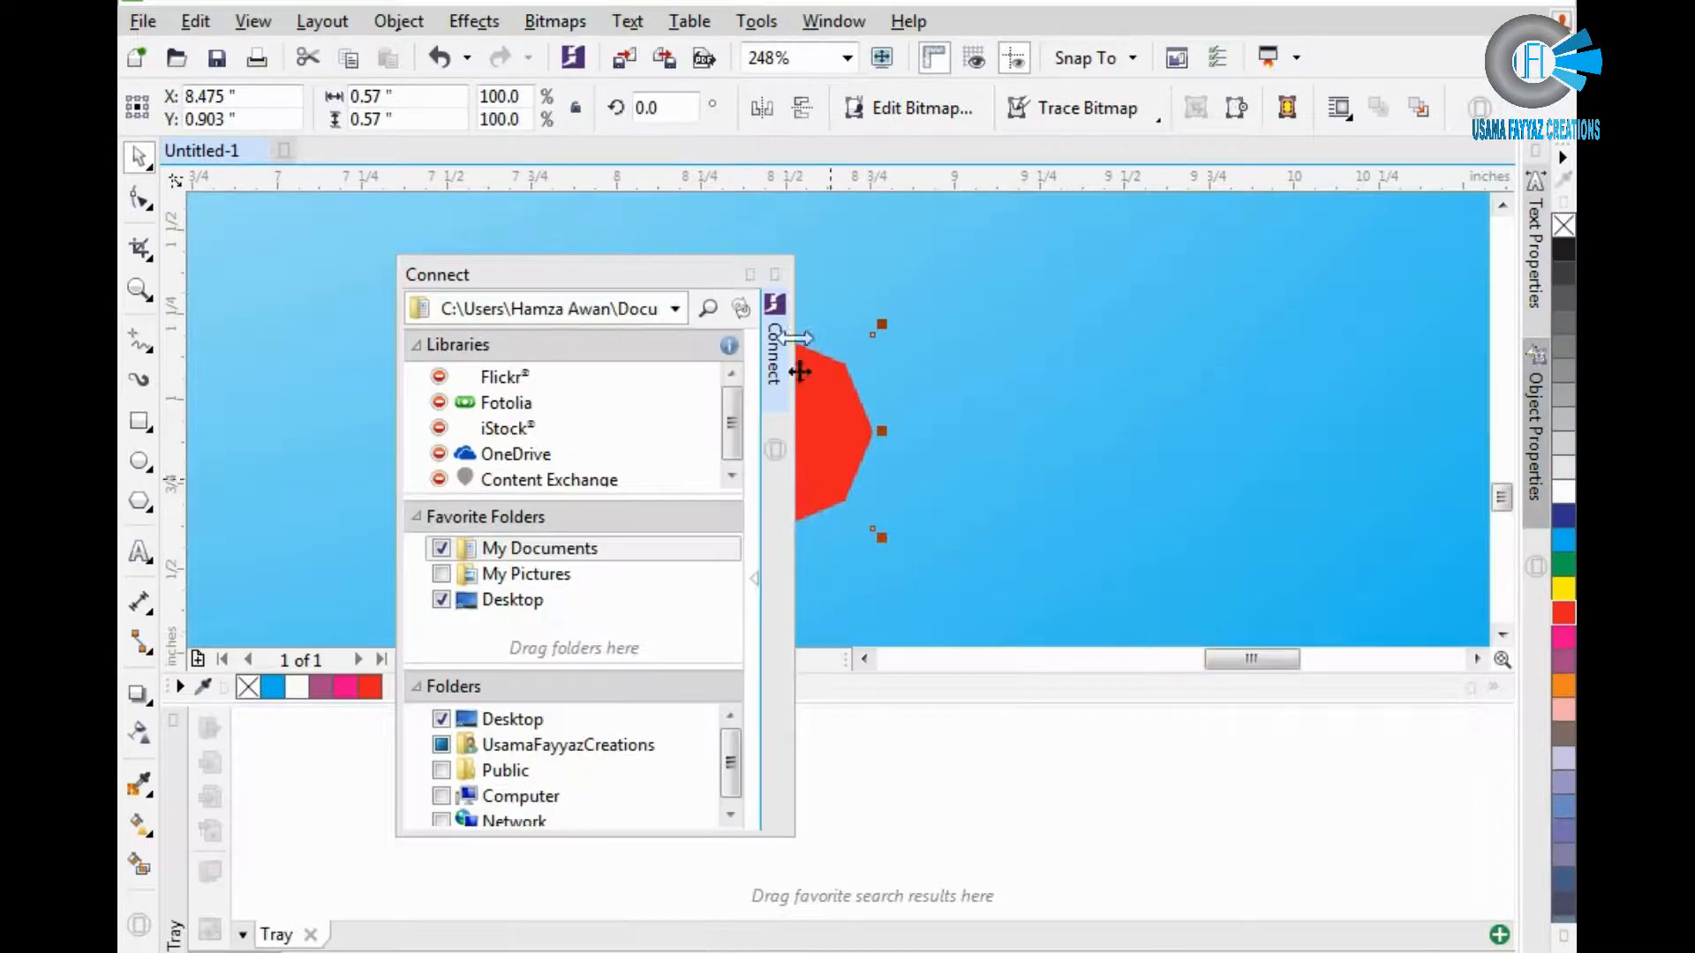
{"action": "left_click", "coordinate": [774, 274]}
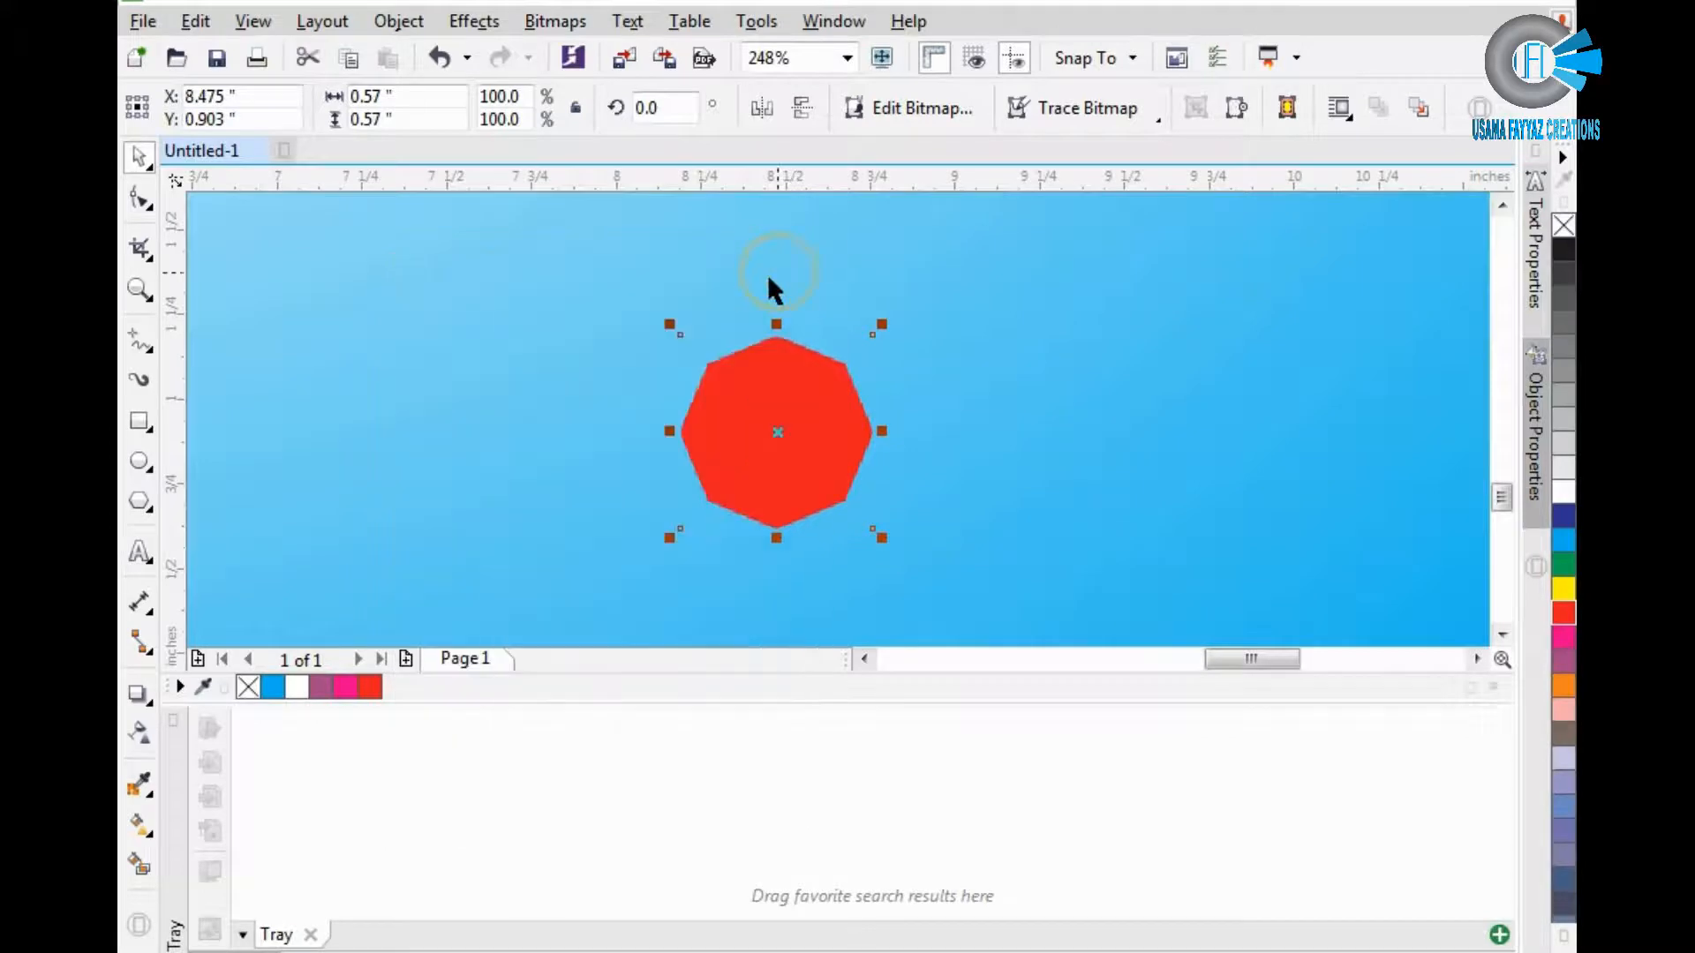
{"action": "left_click", "coordinate": [1493, 689]}
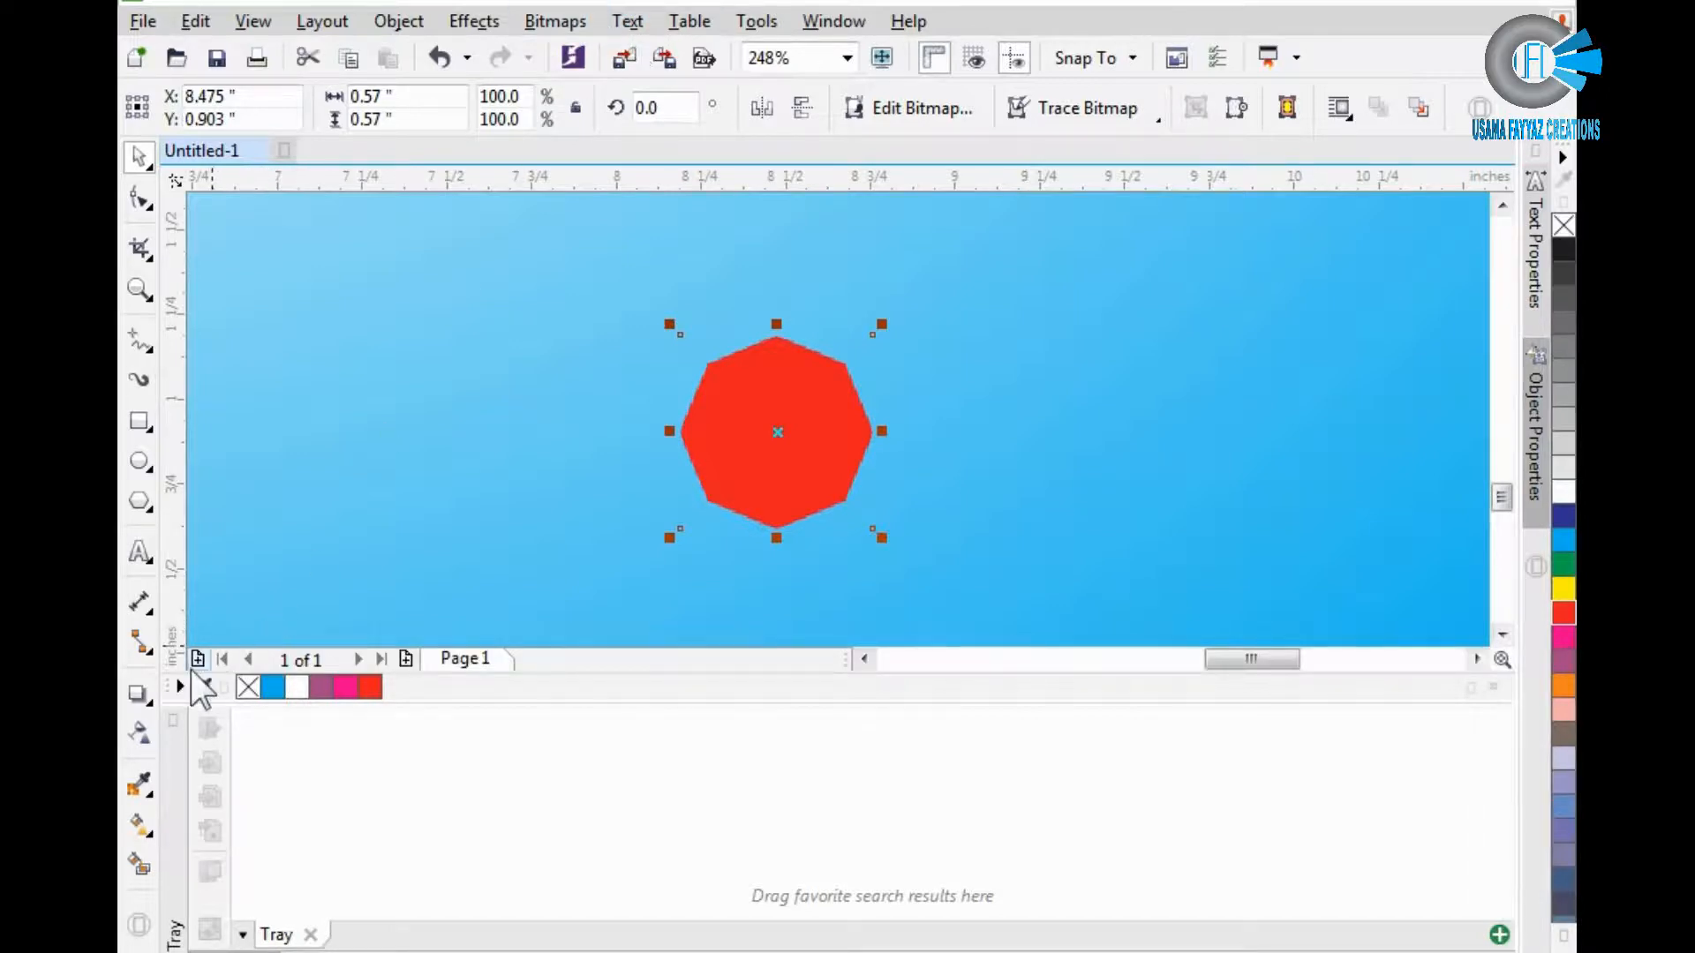
{"action": "left_click", "coordinate": [172, 722]}
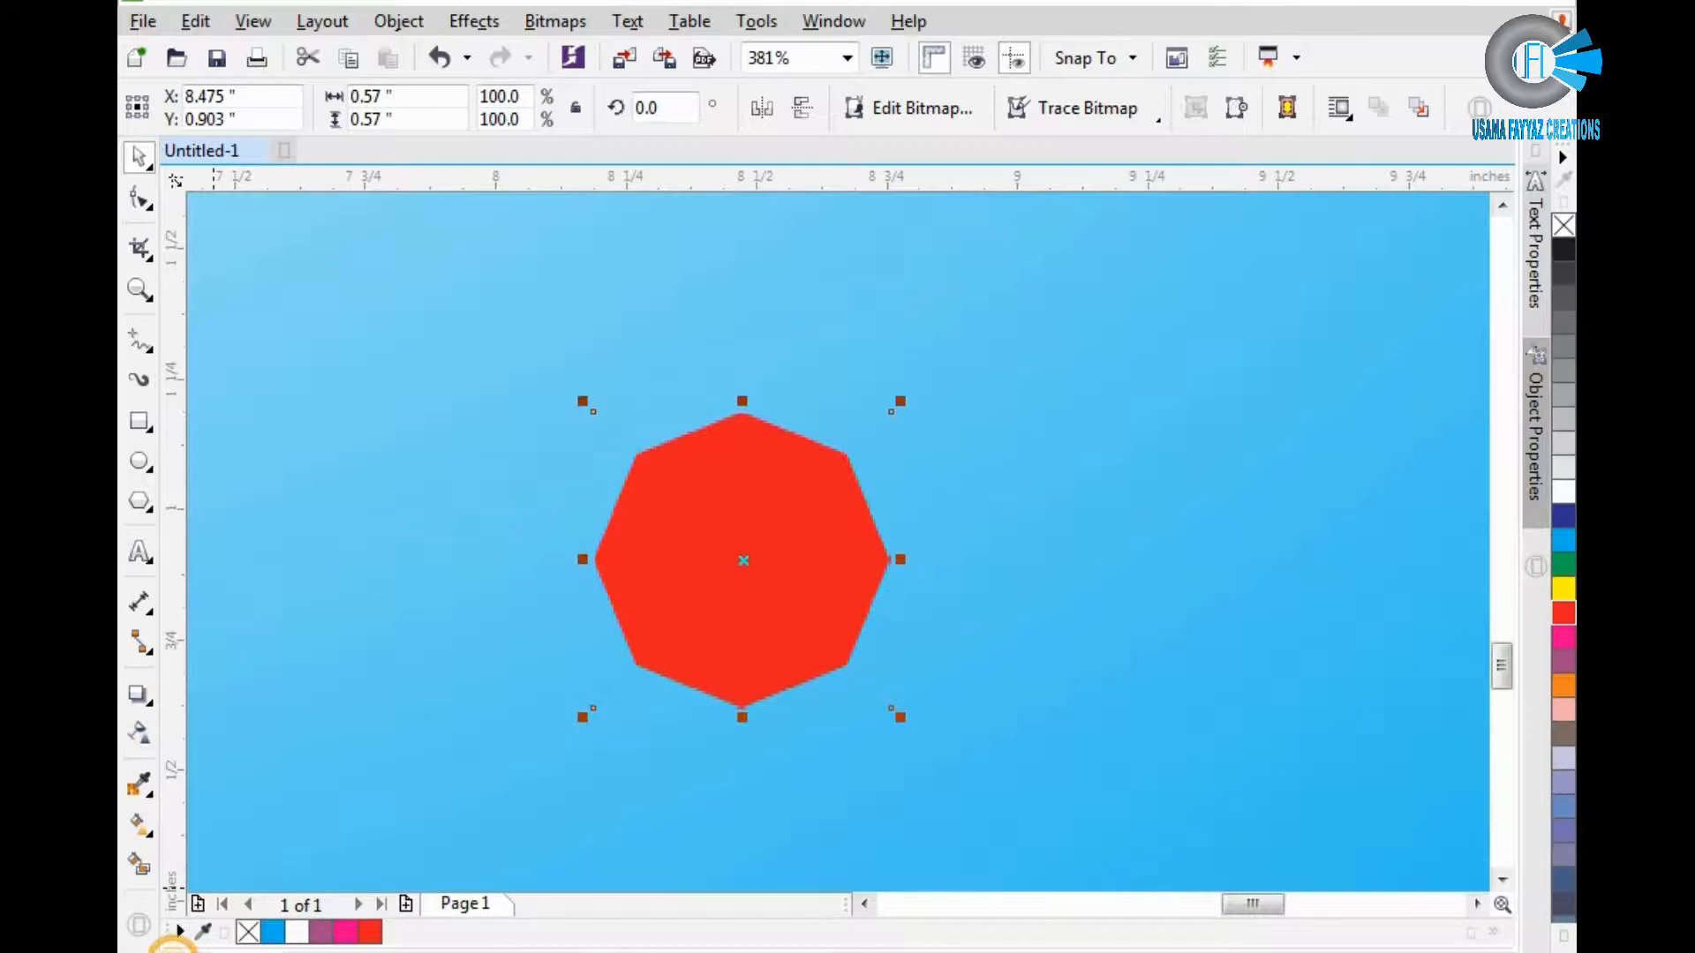
Apply the Plastic texture to the octagon bitmap with highlight 91, depth 5 and smoothness 24.
{"action": "left_click", "coordinate": [556, 21]}
{"action": "mouse_move", "coordinate": [663, 920]}
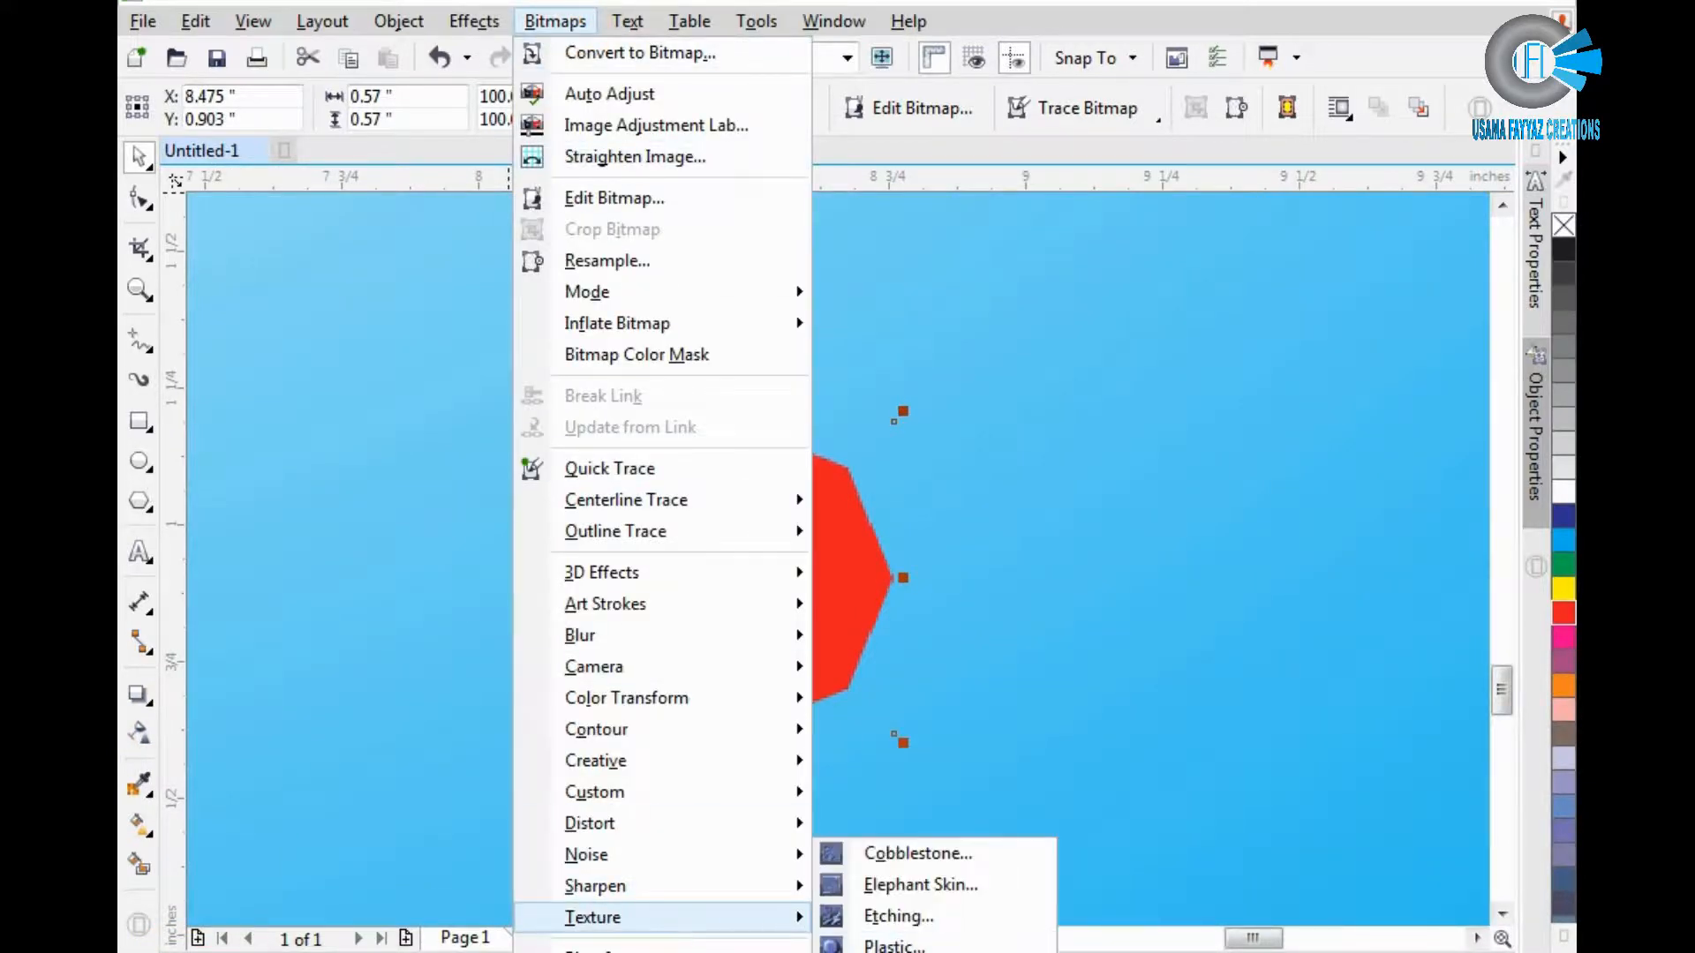
{"action": "left_click", "coordinate": [894, 945]}
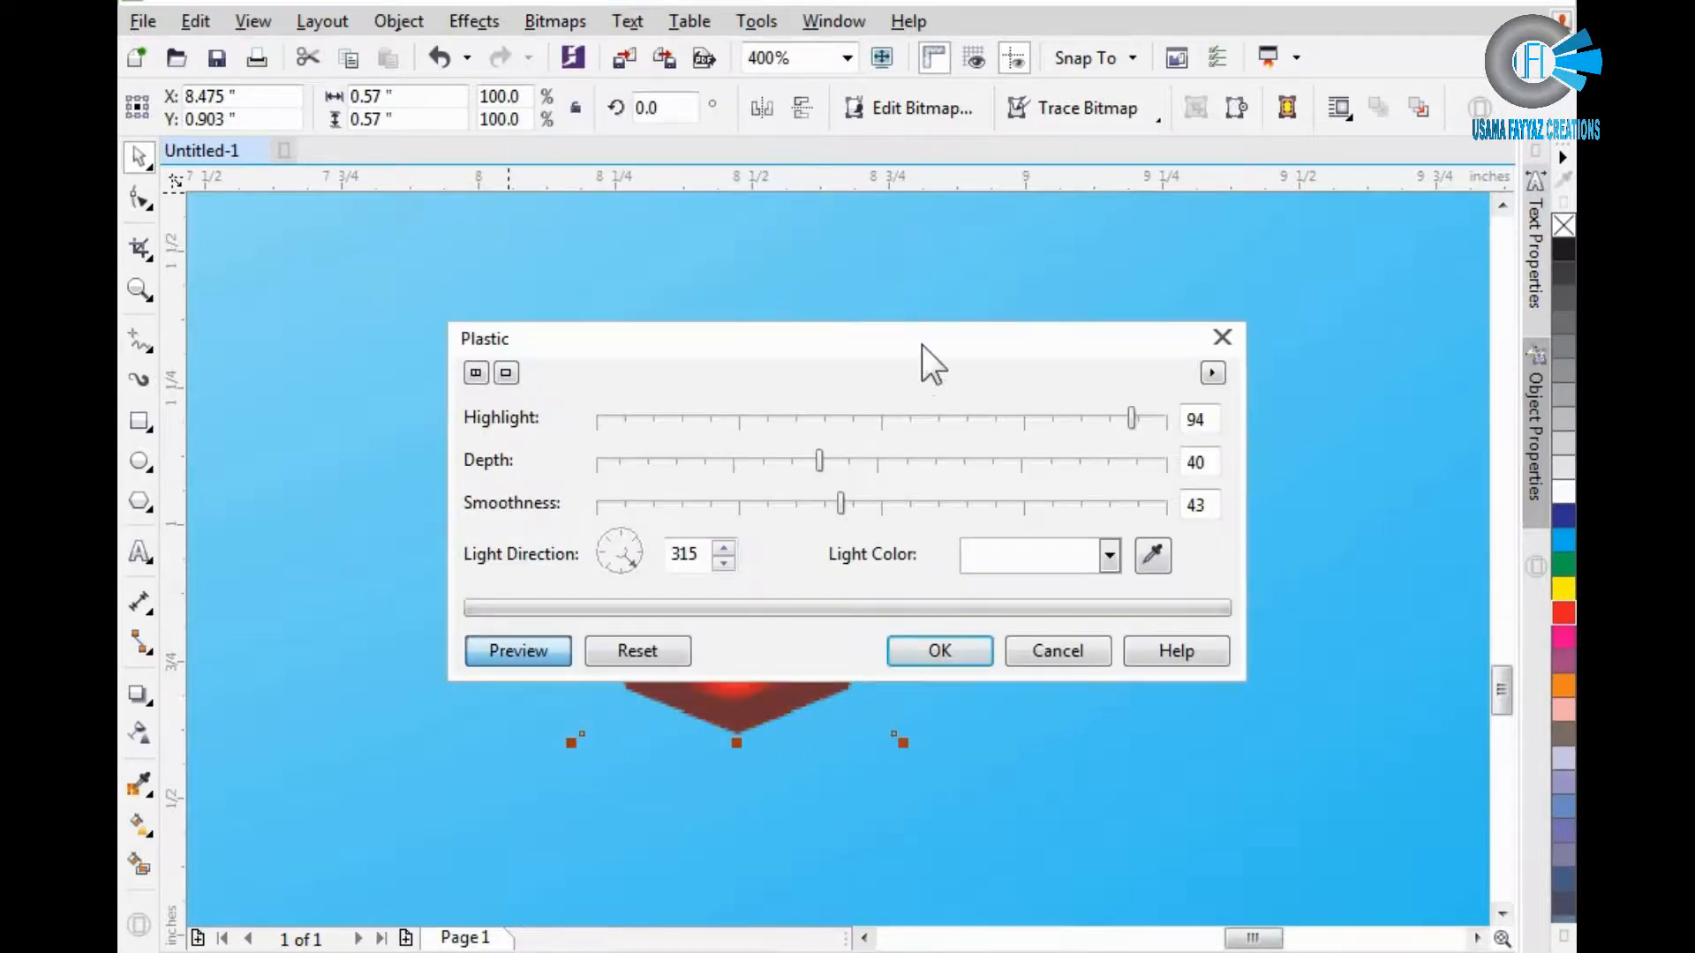
{"action": "left_click_drag", "start_coordinate": [922, 346], "coordinate": [1110, 697]}
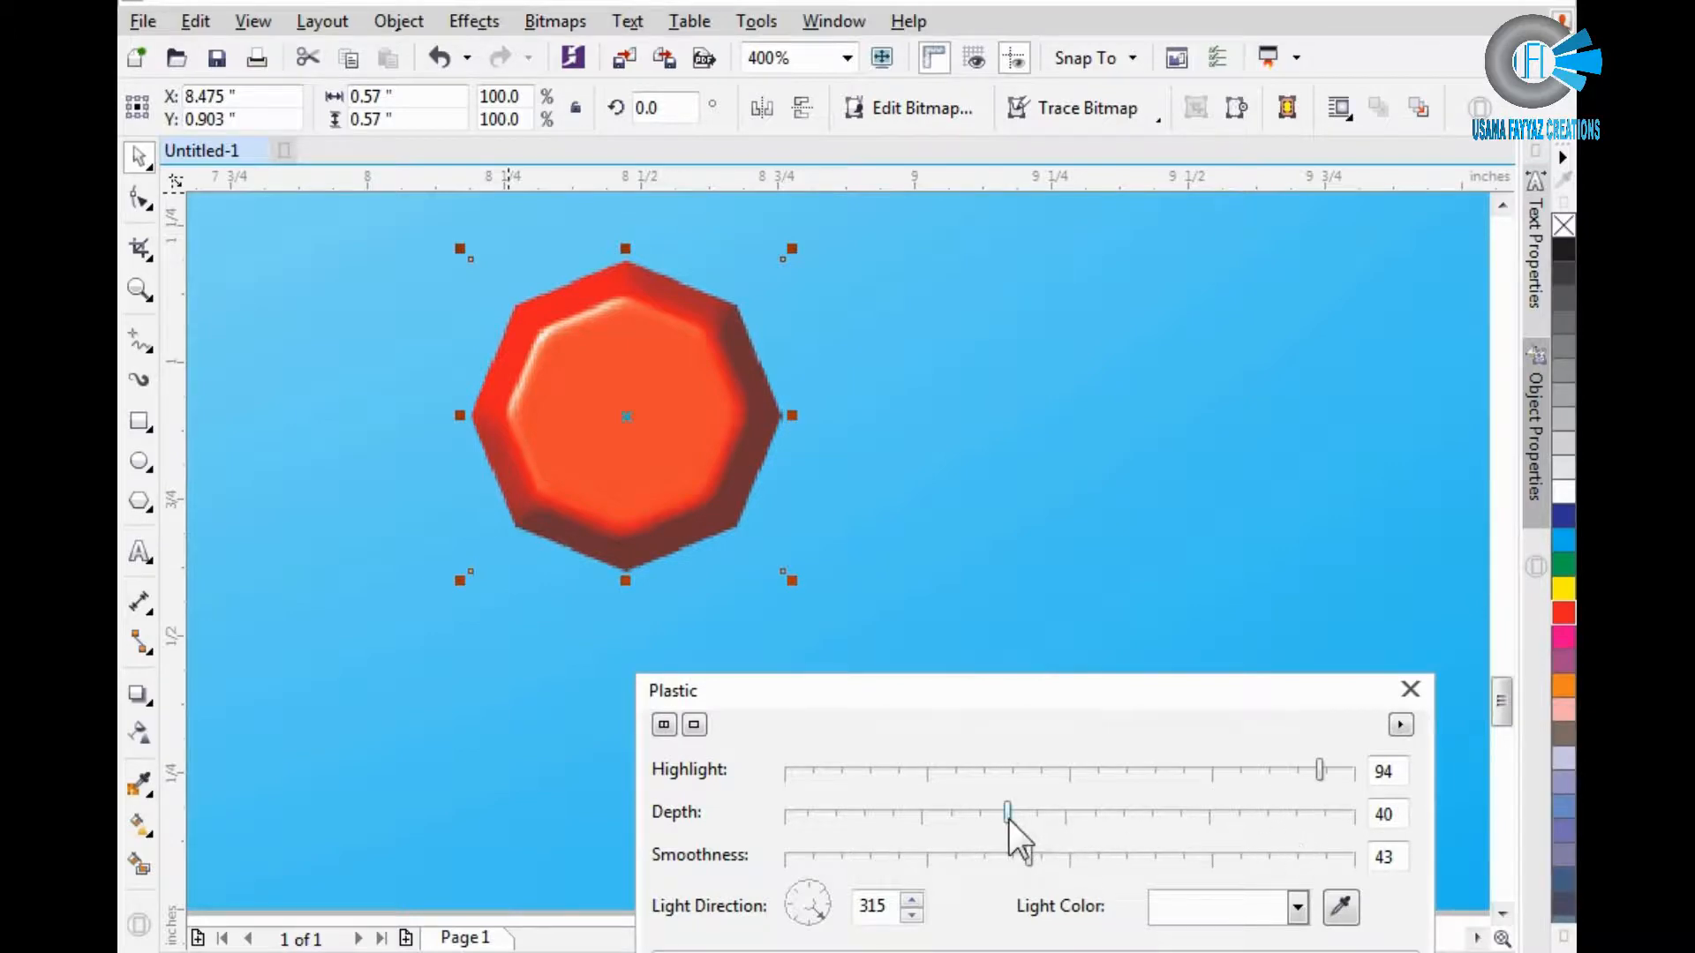
{"action": "left_click_drag", "start_coordinate": [1007, 814], "coordinate": [839, 817]}
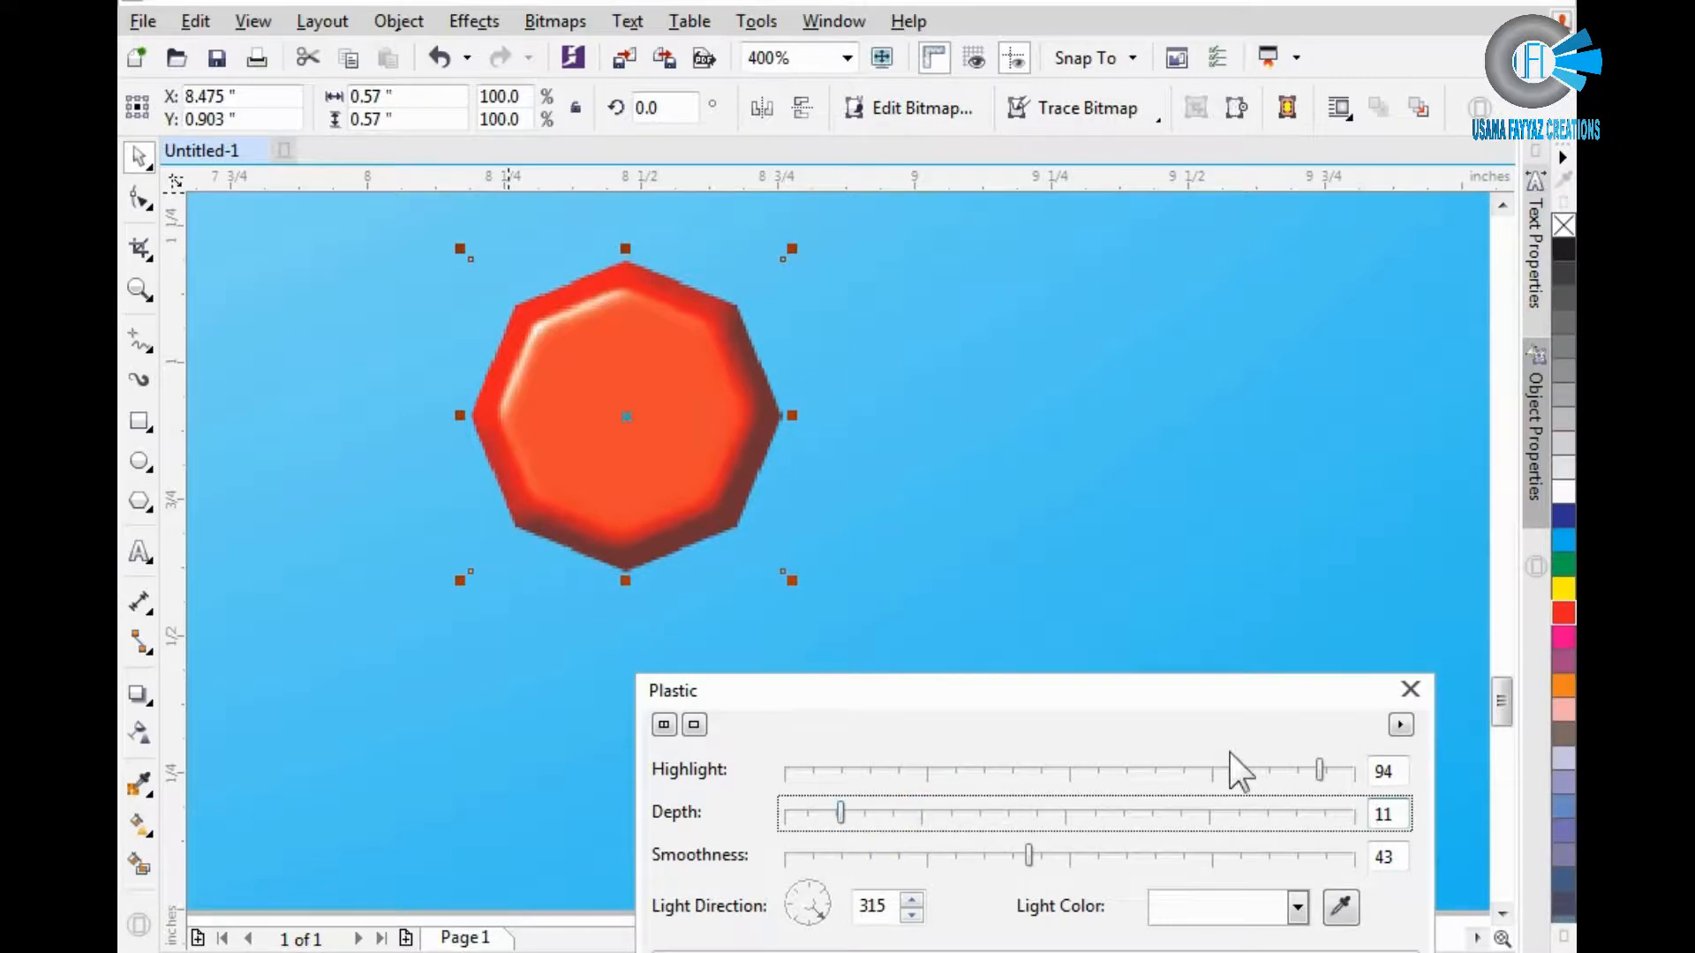
{"action": "mouse_move", "coordinate": [1319, 772]}
{"action": "left_mouse_down"}
{"action": "mouse_move", "coordinate": [1296, 788]}
{"action": "mouse_move", "coordinate": [1304, 771]}
{"action": "left_mouse_up"}
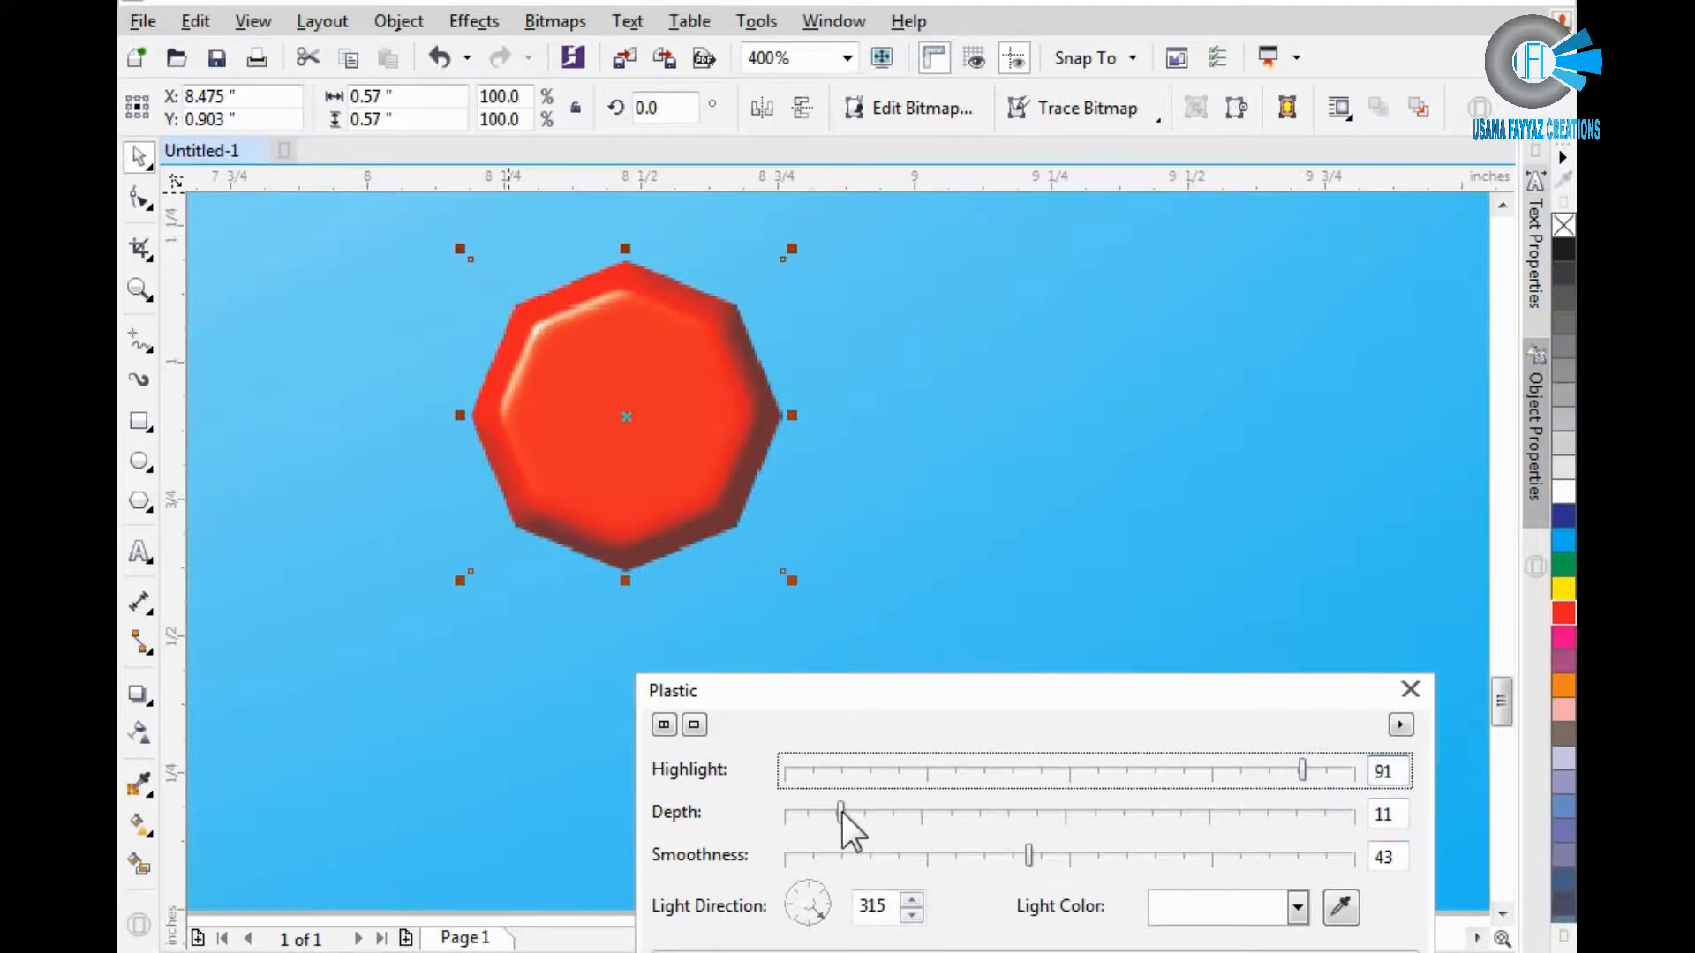
{"action": "left_click_drag", "start_coordinate": [840, 812], "coordinate": [807, 818]}
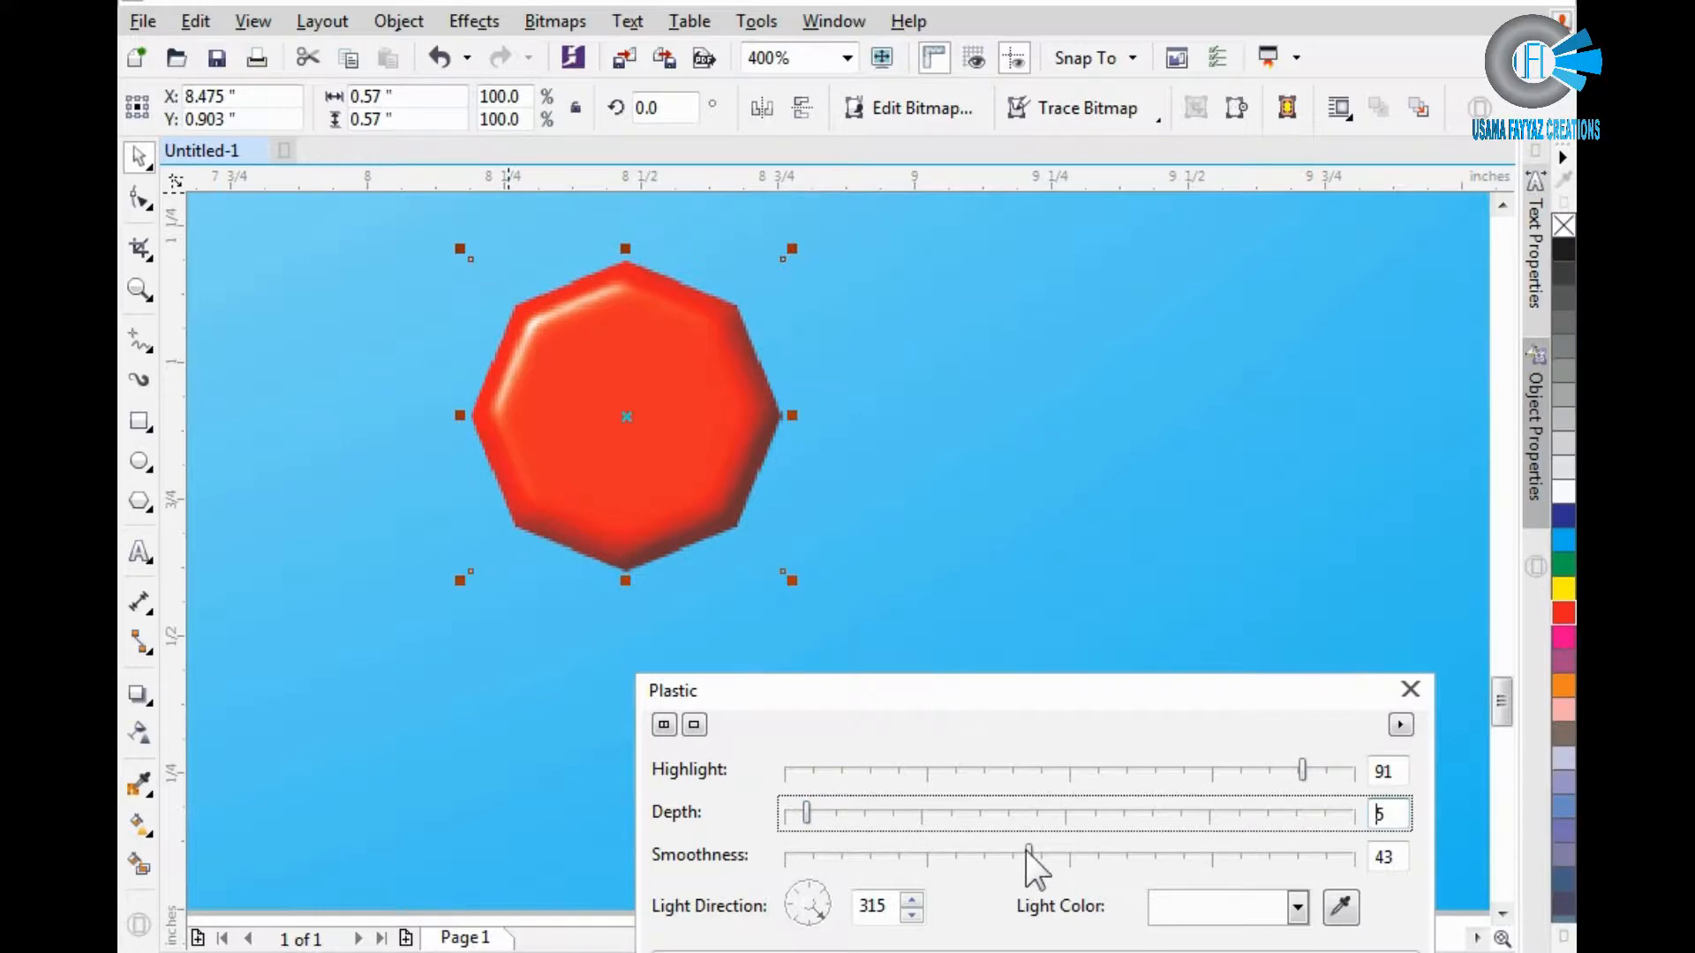
{"action": "mouse_move", "coordinate": [1031, 850]}
{"action": "left_mouse_down"}
{"action": "mouse_move", "coordinate": [914, 855]}
{"action": "mouse_move", "coordinate": [922, 866]}
{"action": "left_mouse_up"}
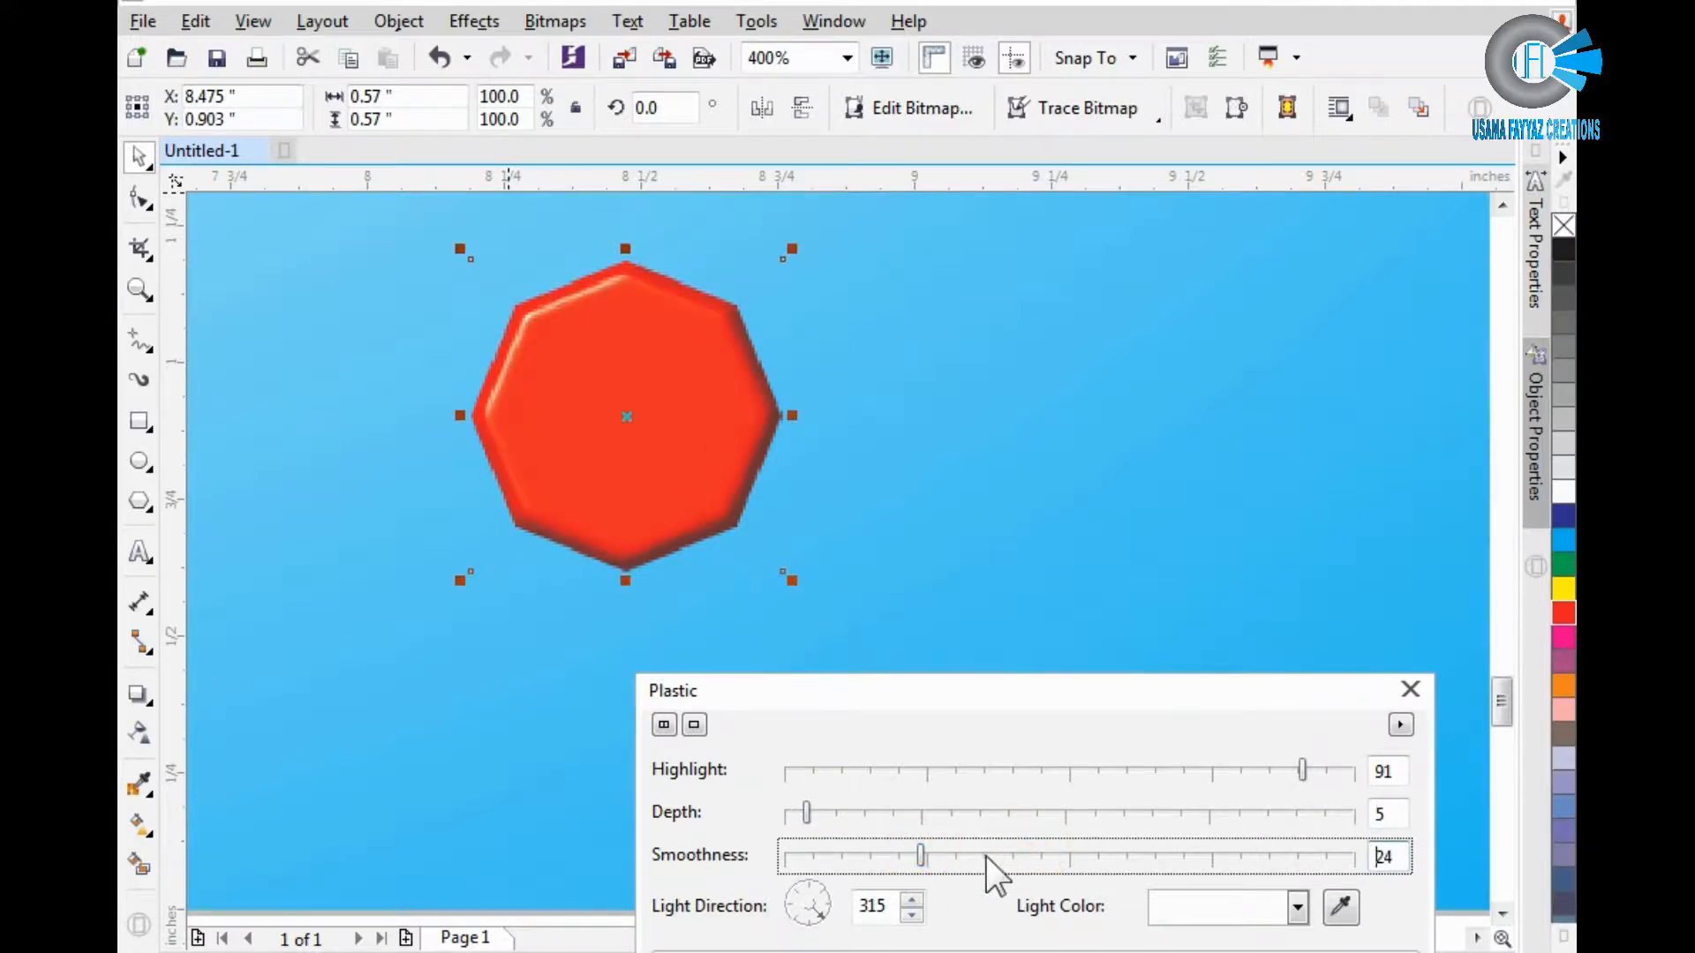
{"action": "left_click_drag", "start_coordinate": [1029, 687], "coordinate": [1030, 603]}
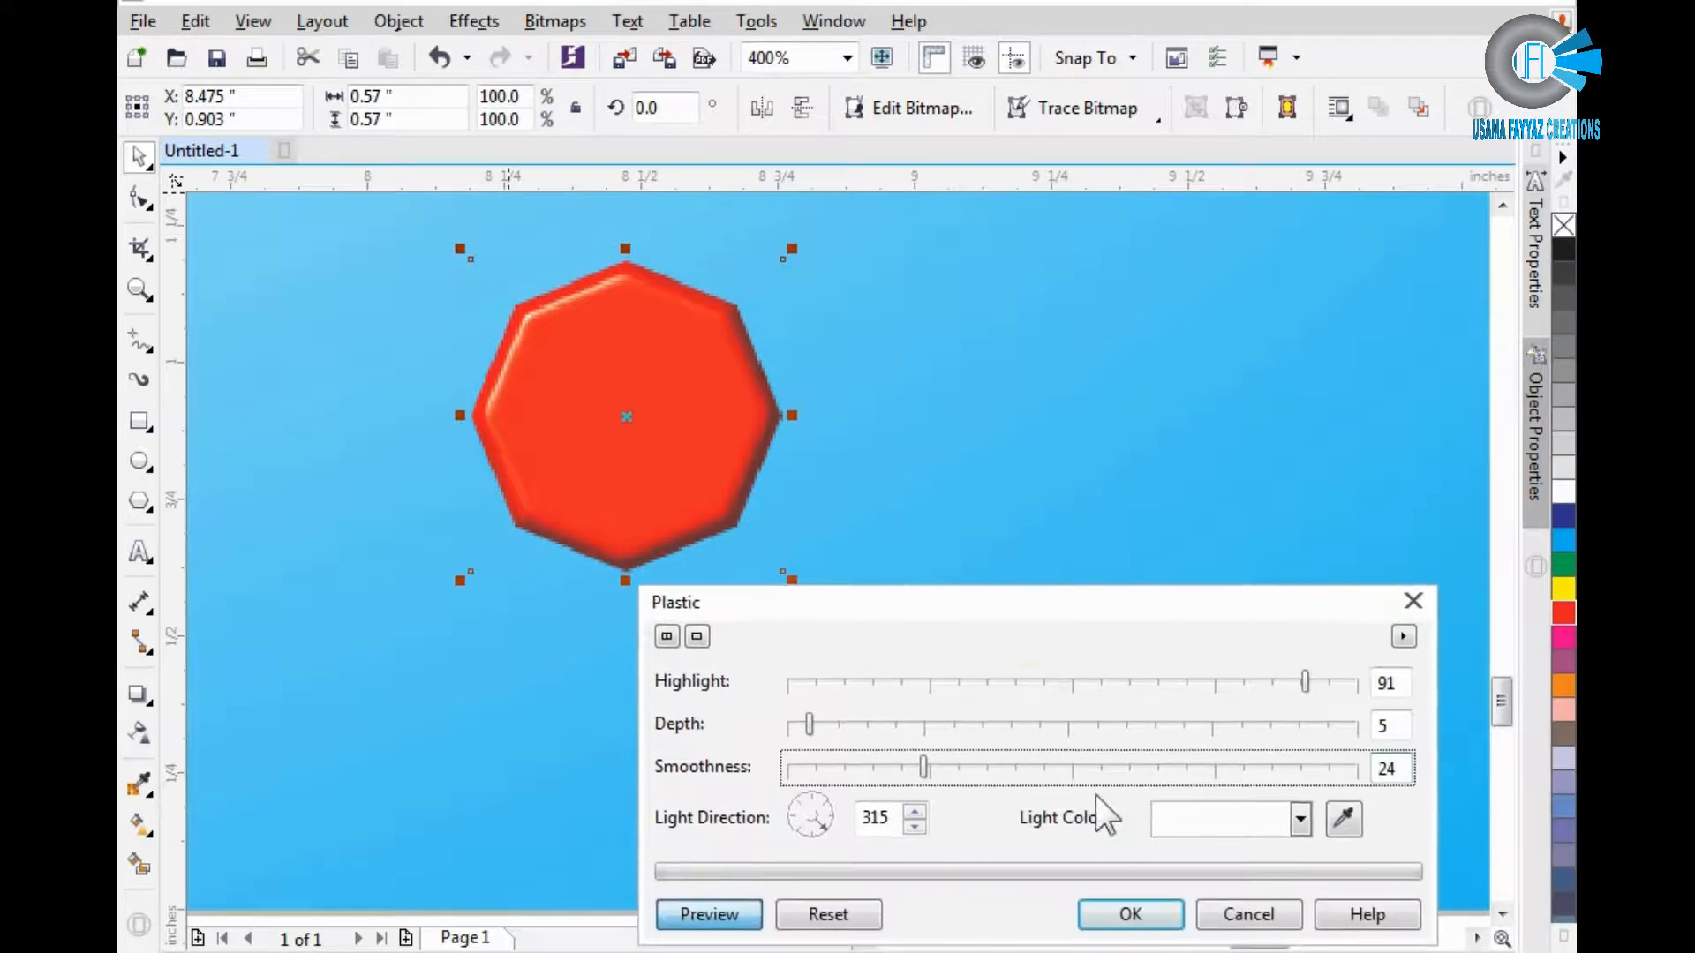
{"action": "left_click", "coordinate": [1103, 918]}
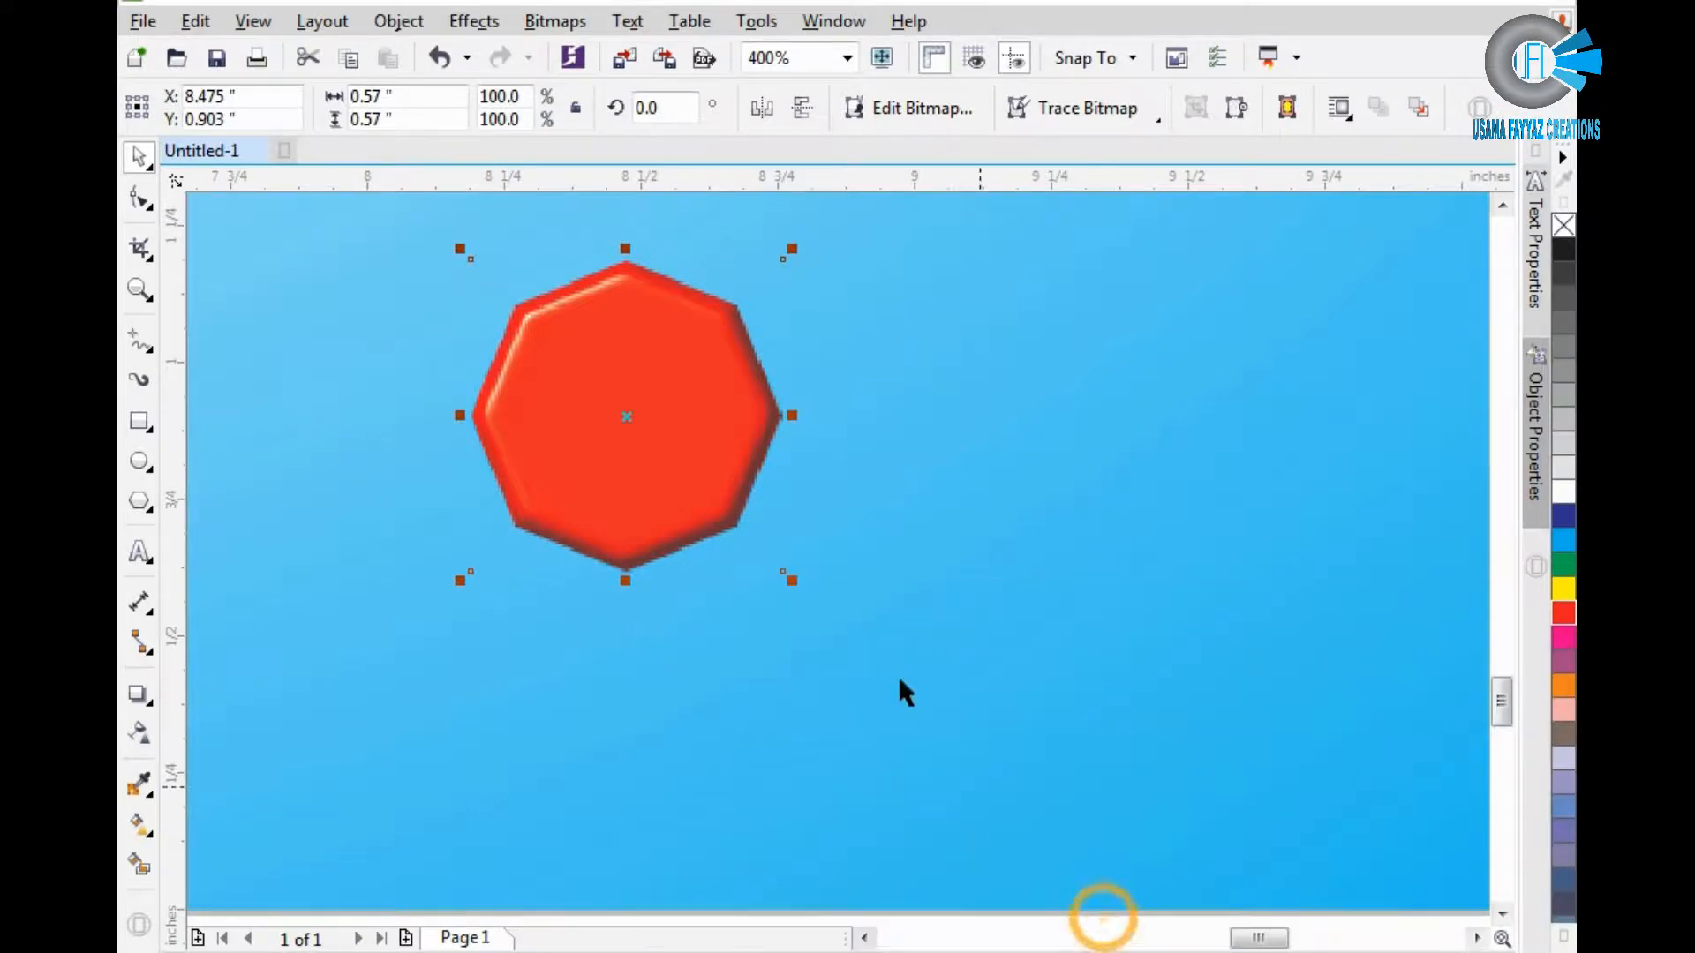
Add the text SUBSCRIBE over the red octagon and set its font to Arial Black.
{"action": "left_click", "coordinate": [139, 551]}
{"action": "left_click", "coordinate": [530, 435]}
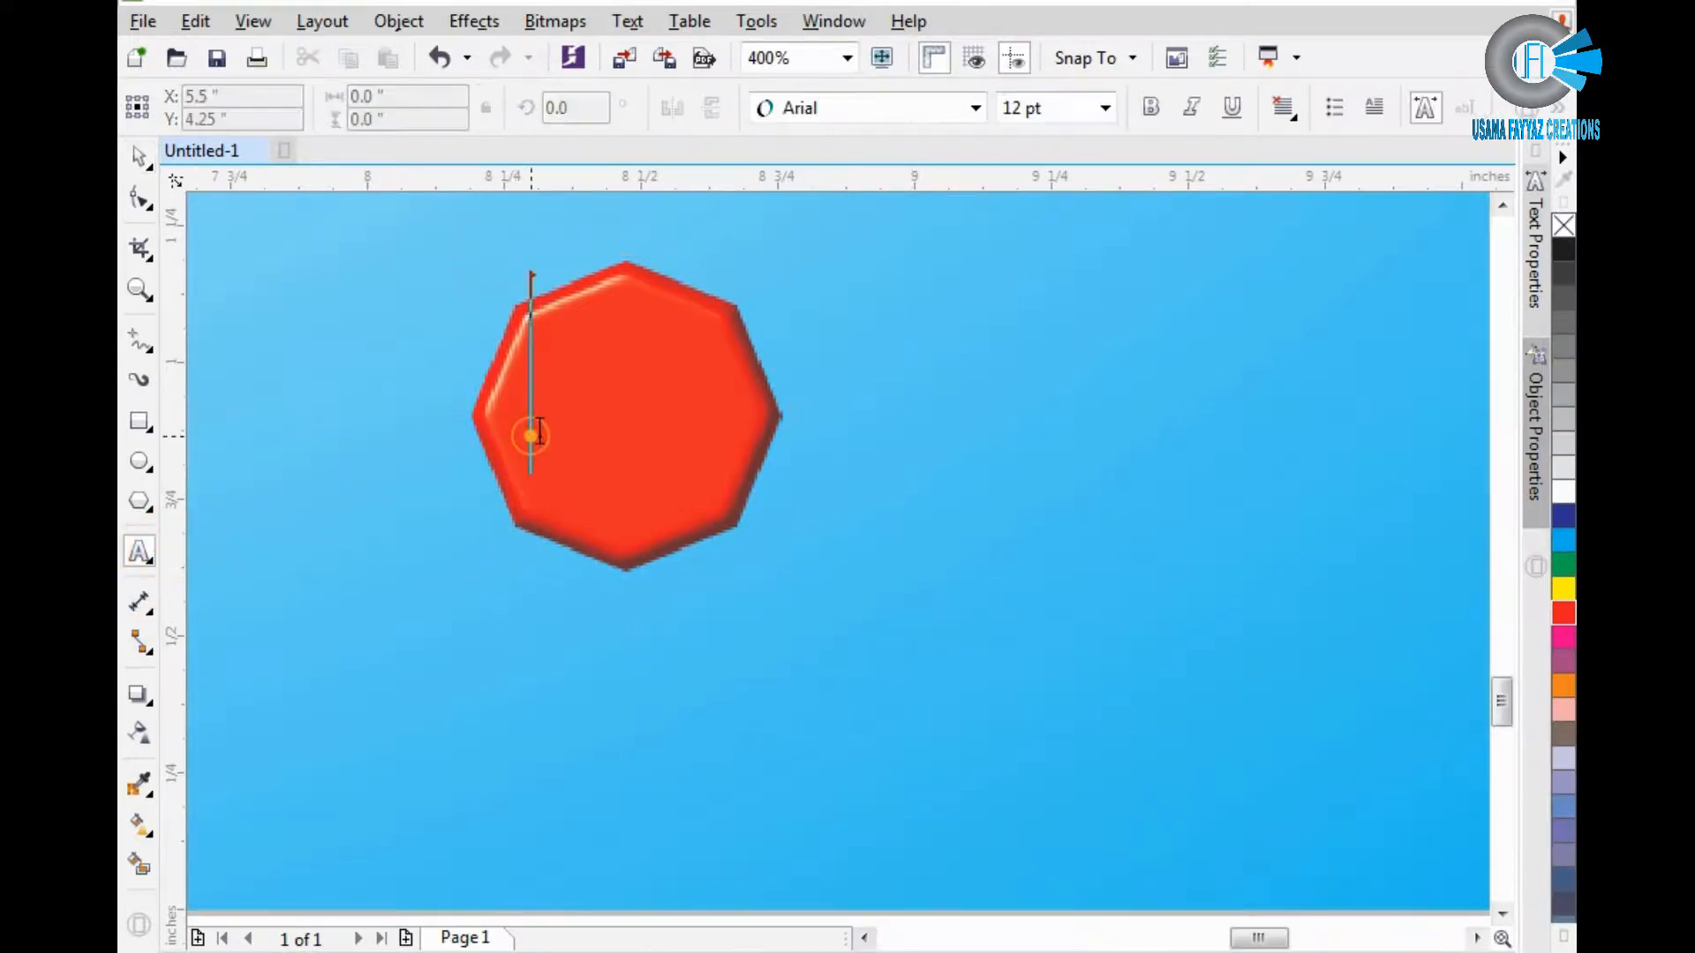
{"action": "type", "text": "S"}
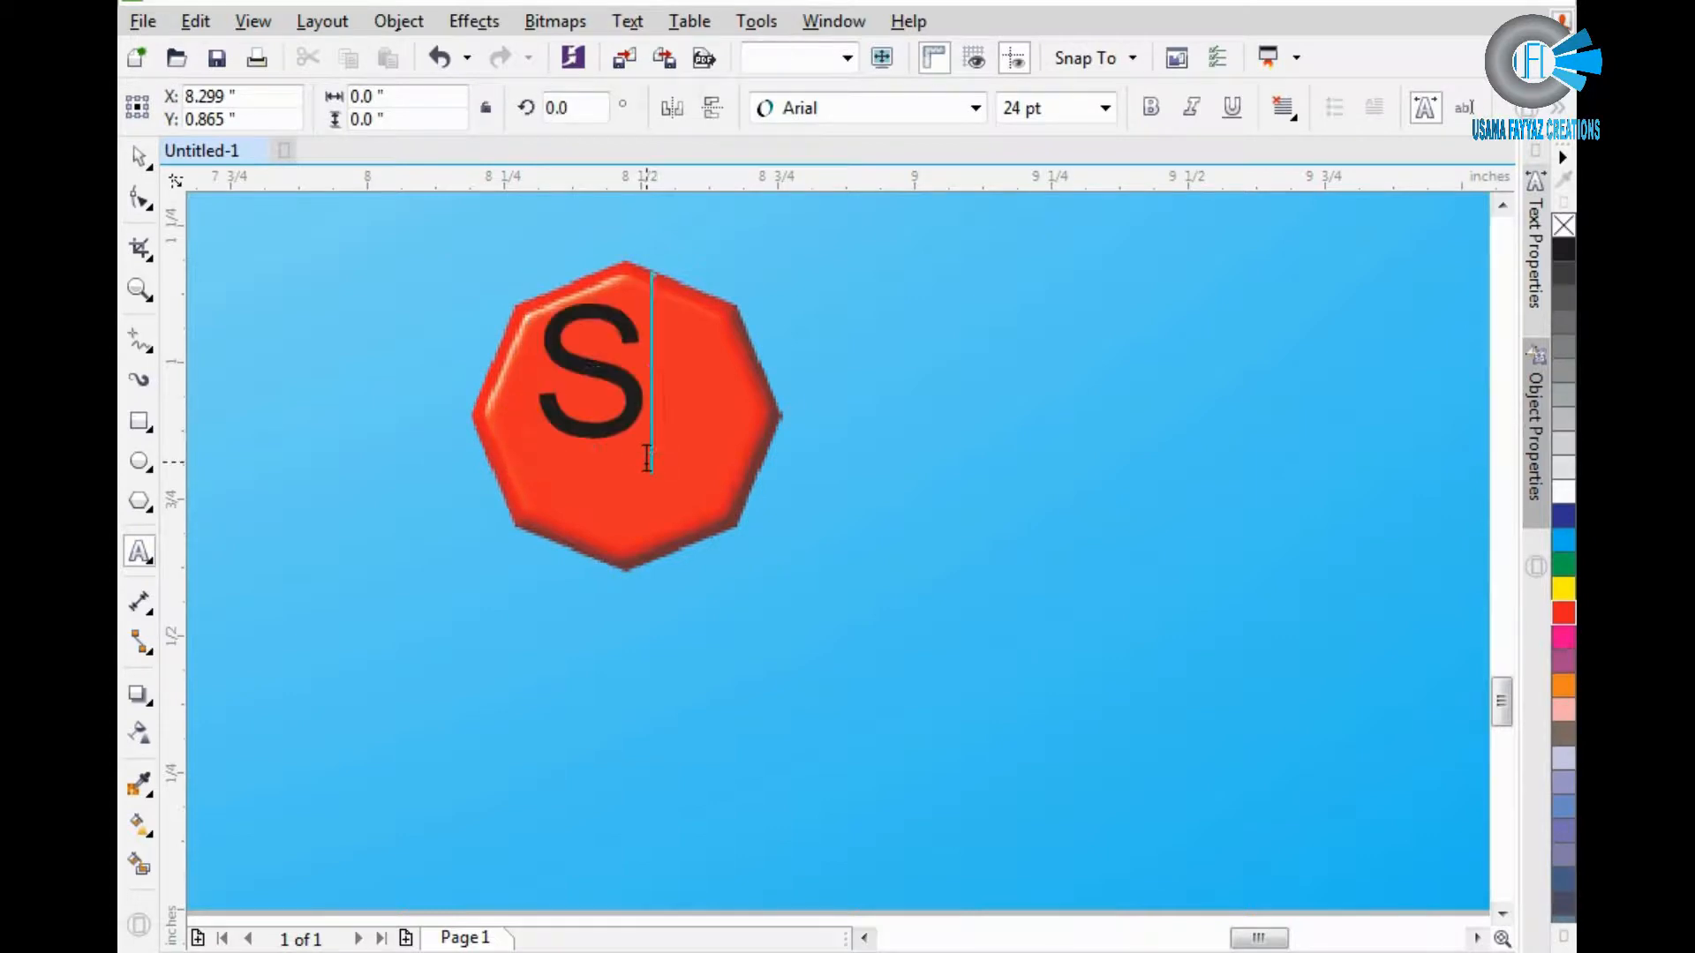
{"action": "type", "text": "UBSCRIBE"}
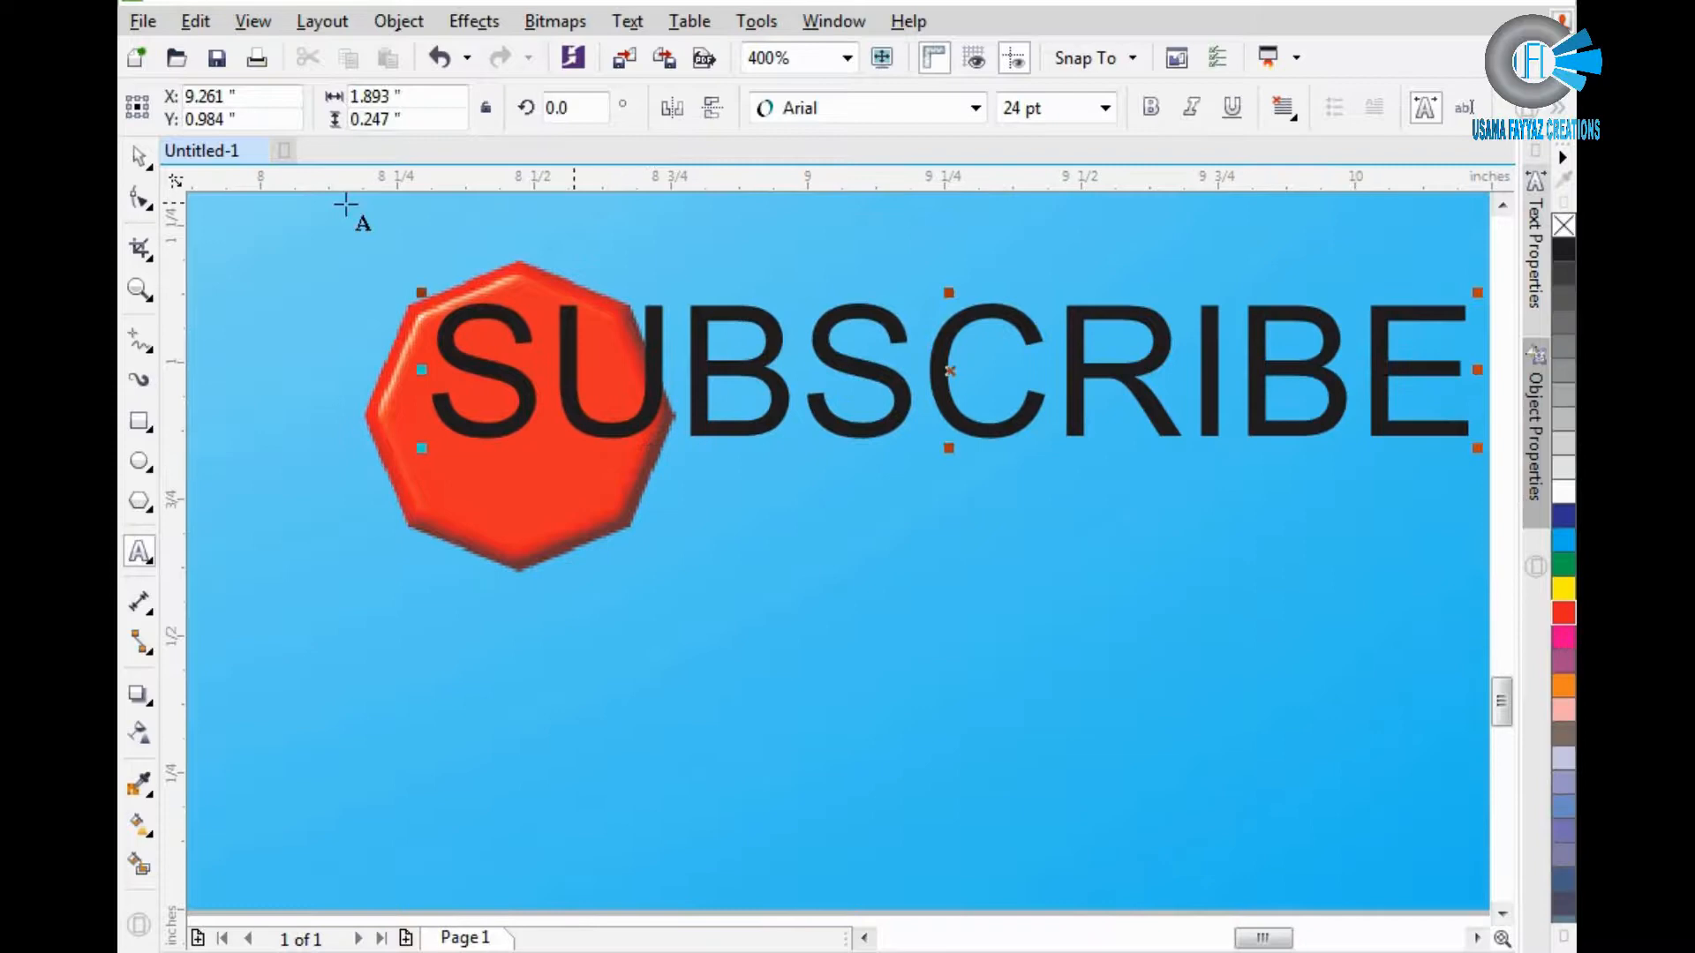
{"action": "left_click", "coordinate": [138, 157]}
{"action": "left_click", "coordinate": [975, 107]}
{"action": "left_click", "coordinate": [834, 176]}
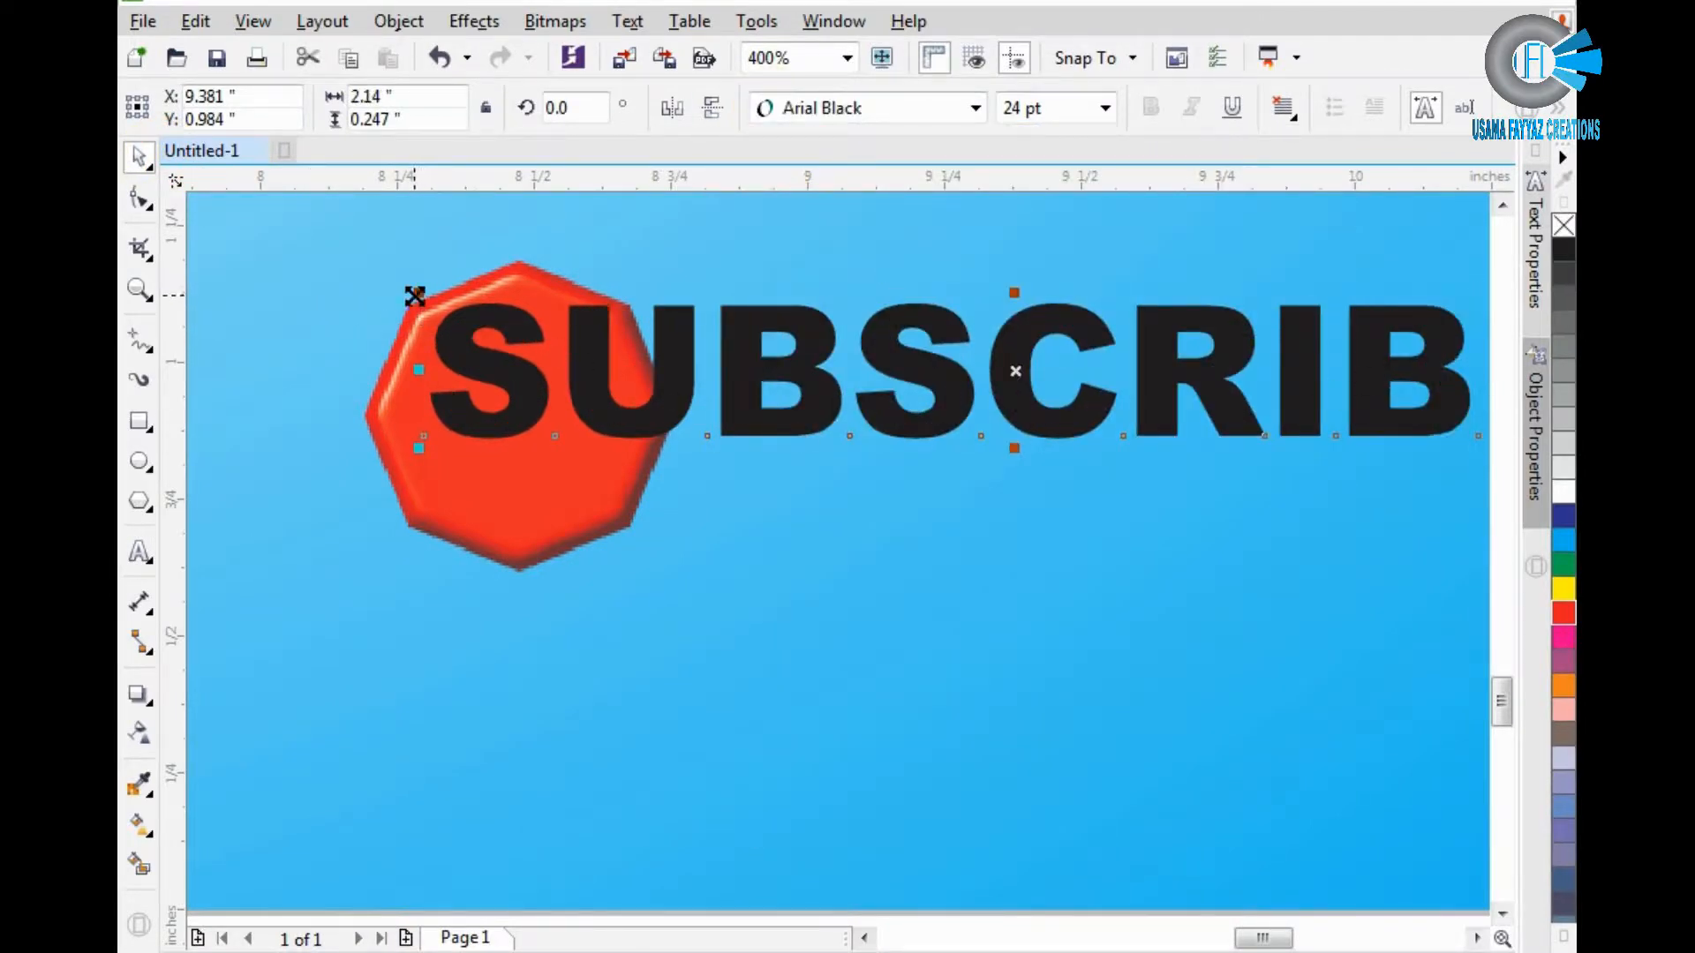
Shrink the SUBSCRIBE text to about 0.26 inches wide on the octagon and align both objects' centers horizontally and vertically.
{"action": "left_click_drag", "start_coordinate": [415, 296], "coordinate": [877, 408]}
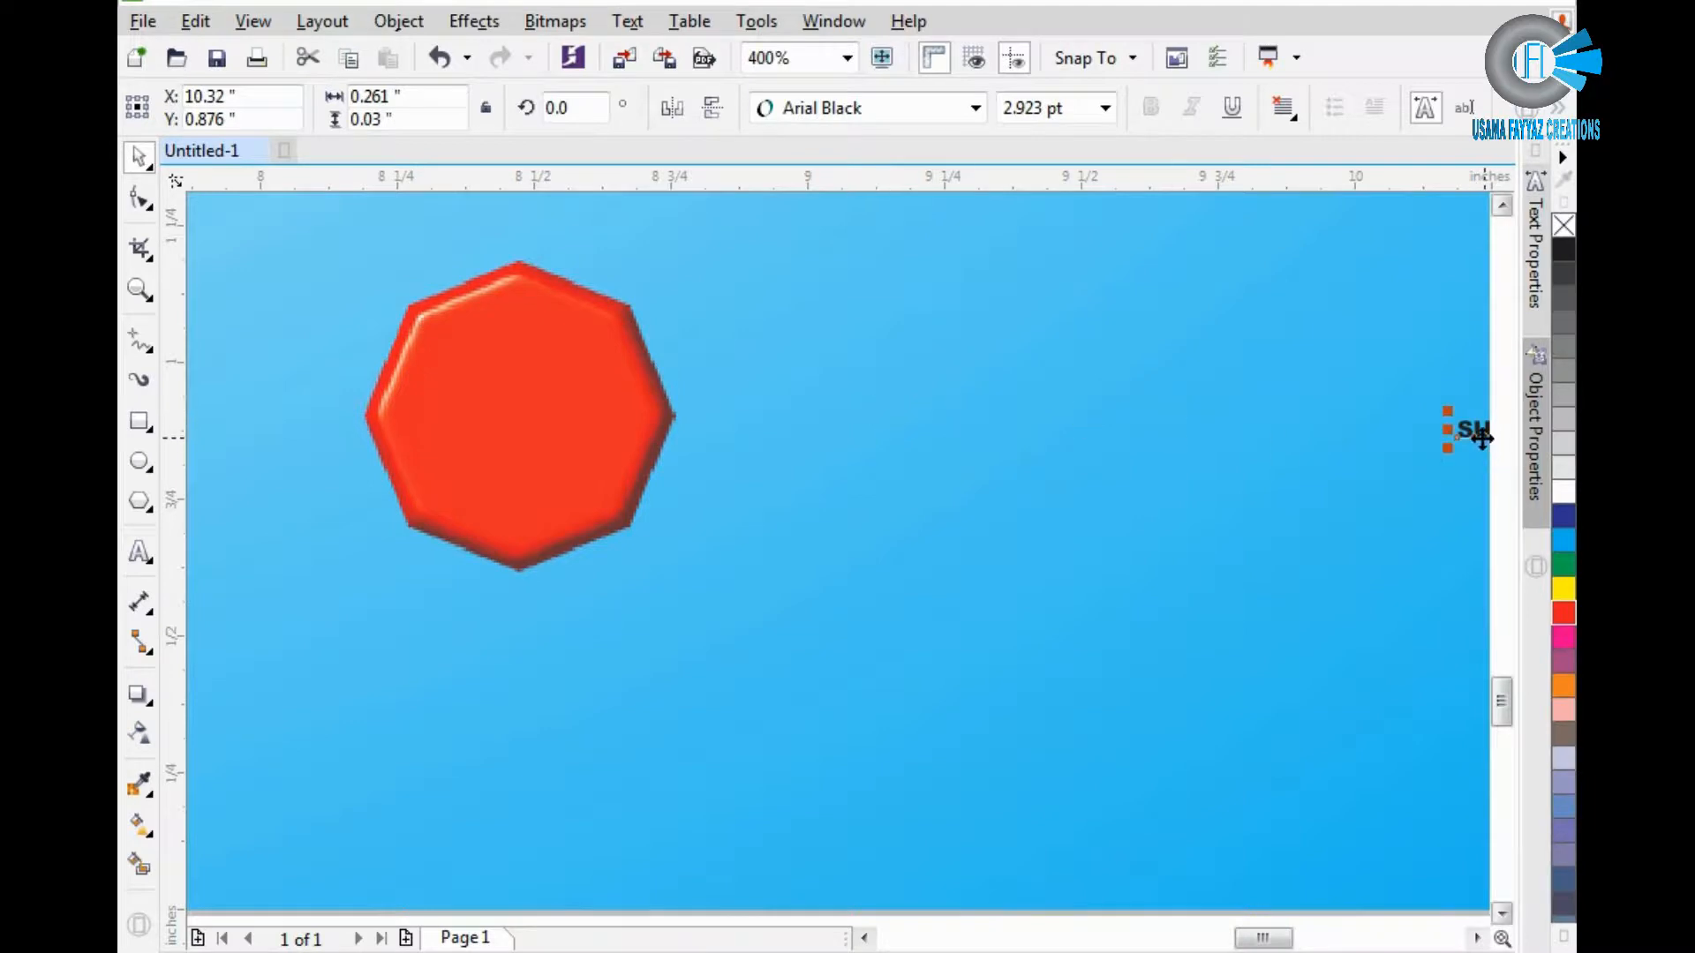
{"action": "left_click_drag", "start_coordinate": [1482, 434], "coordinate": [480, 425]}
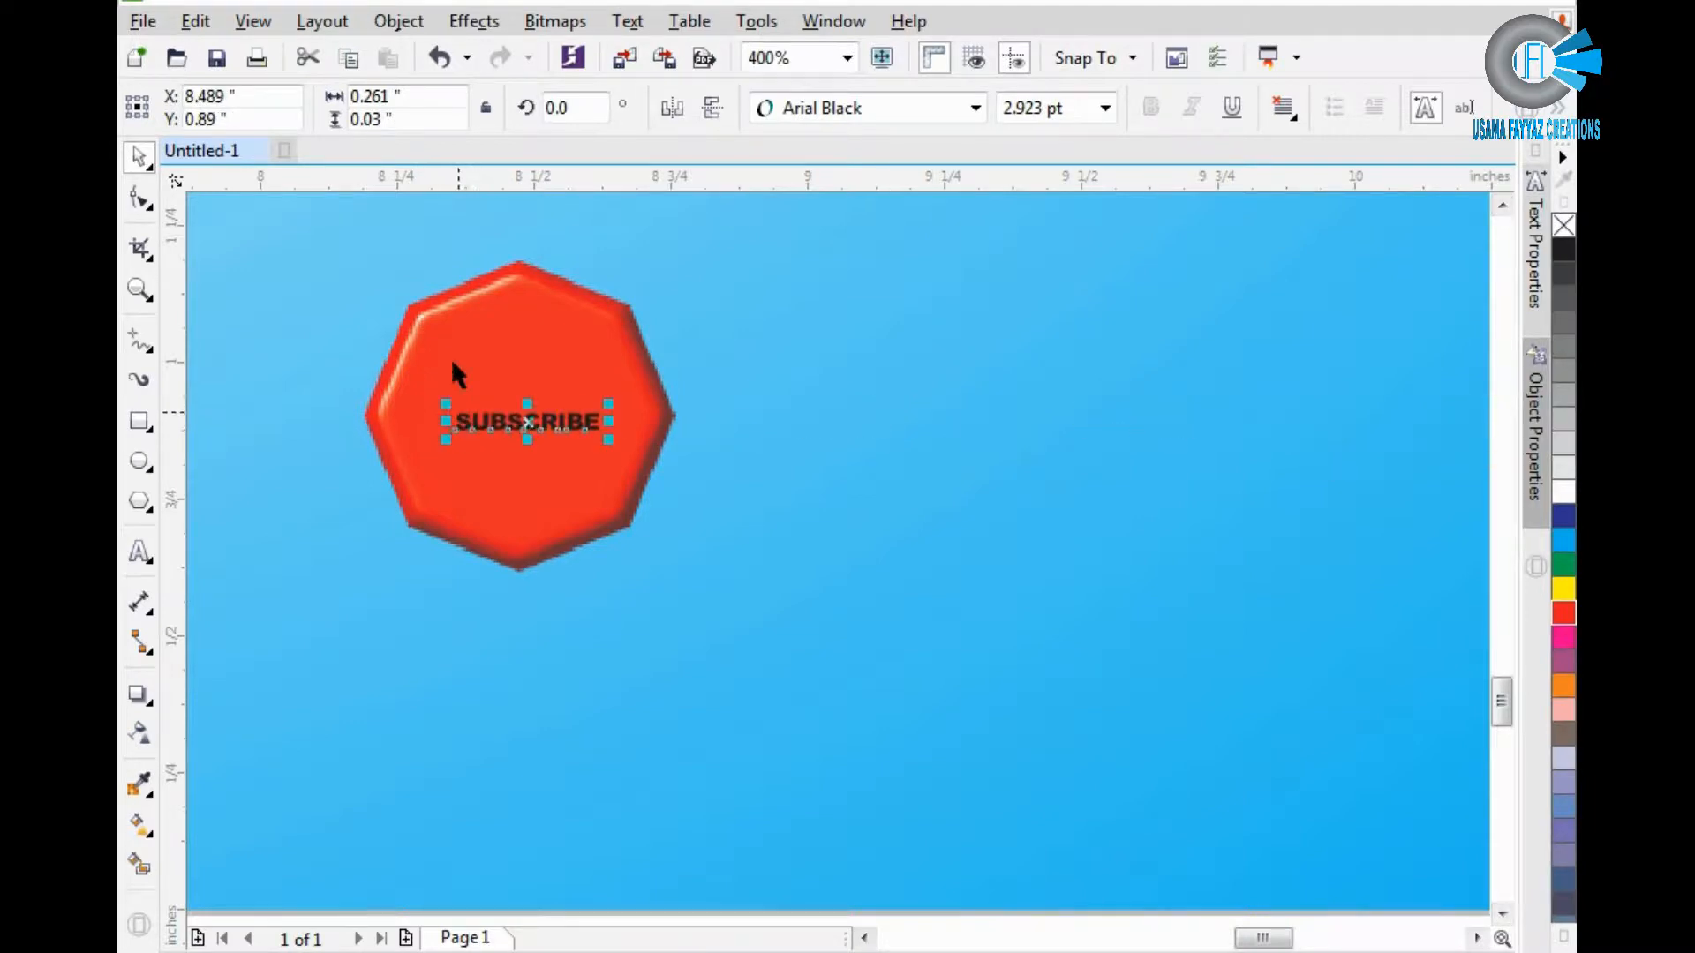
{"action": "left_click", "coordinate": [452, 369]}
{"action": "left_click", "coordinate": [492, 426], "text": "shift"}
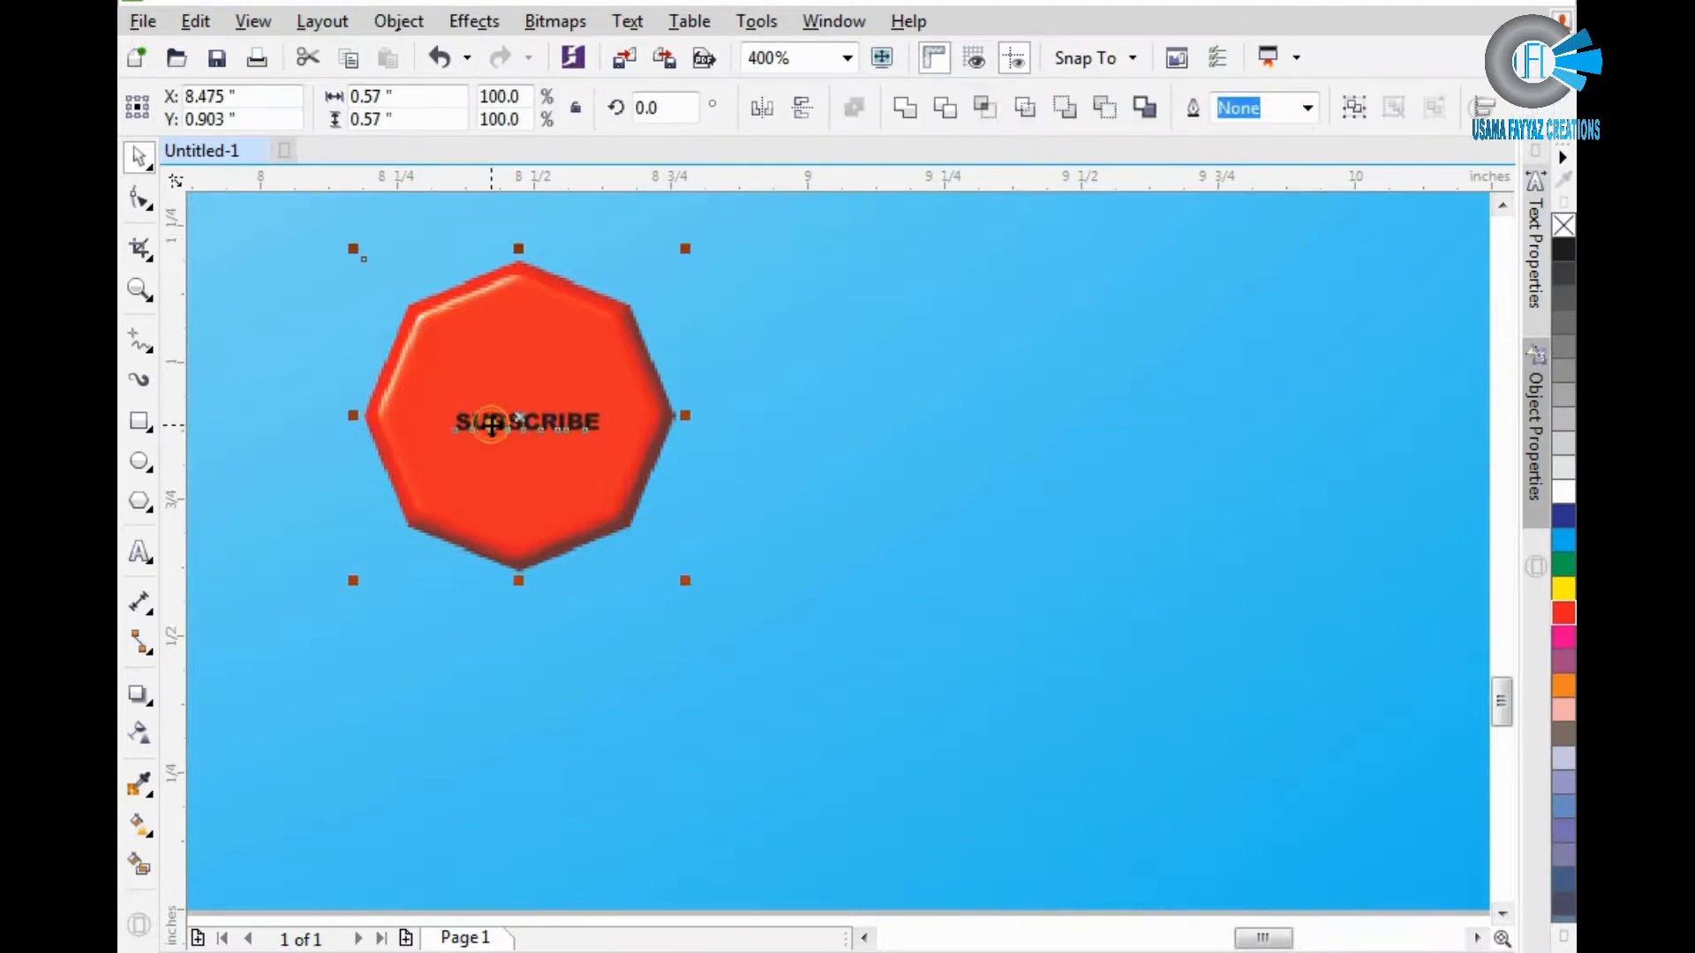
{"action": "key", "text": "c"}
{"action": "key", "text": "e"}
{"action": "left_click", "coordinate": [513, 645]}
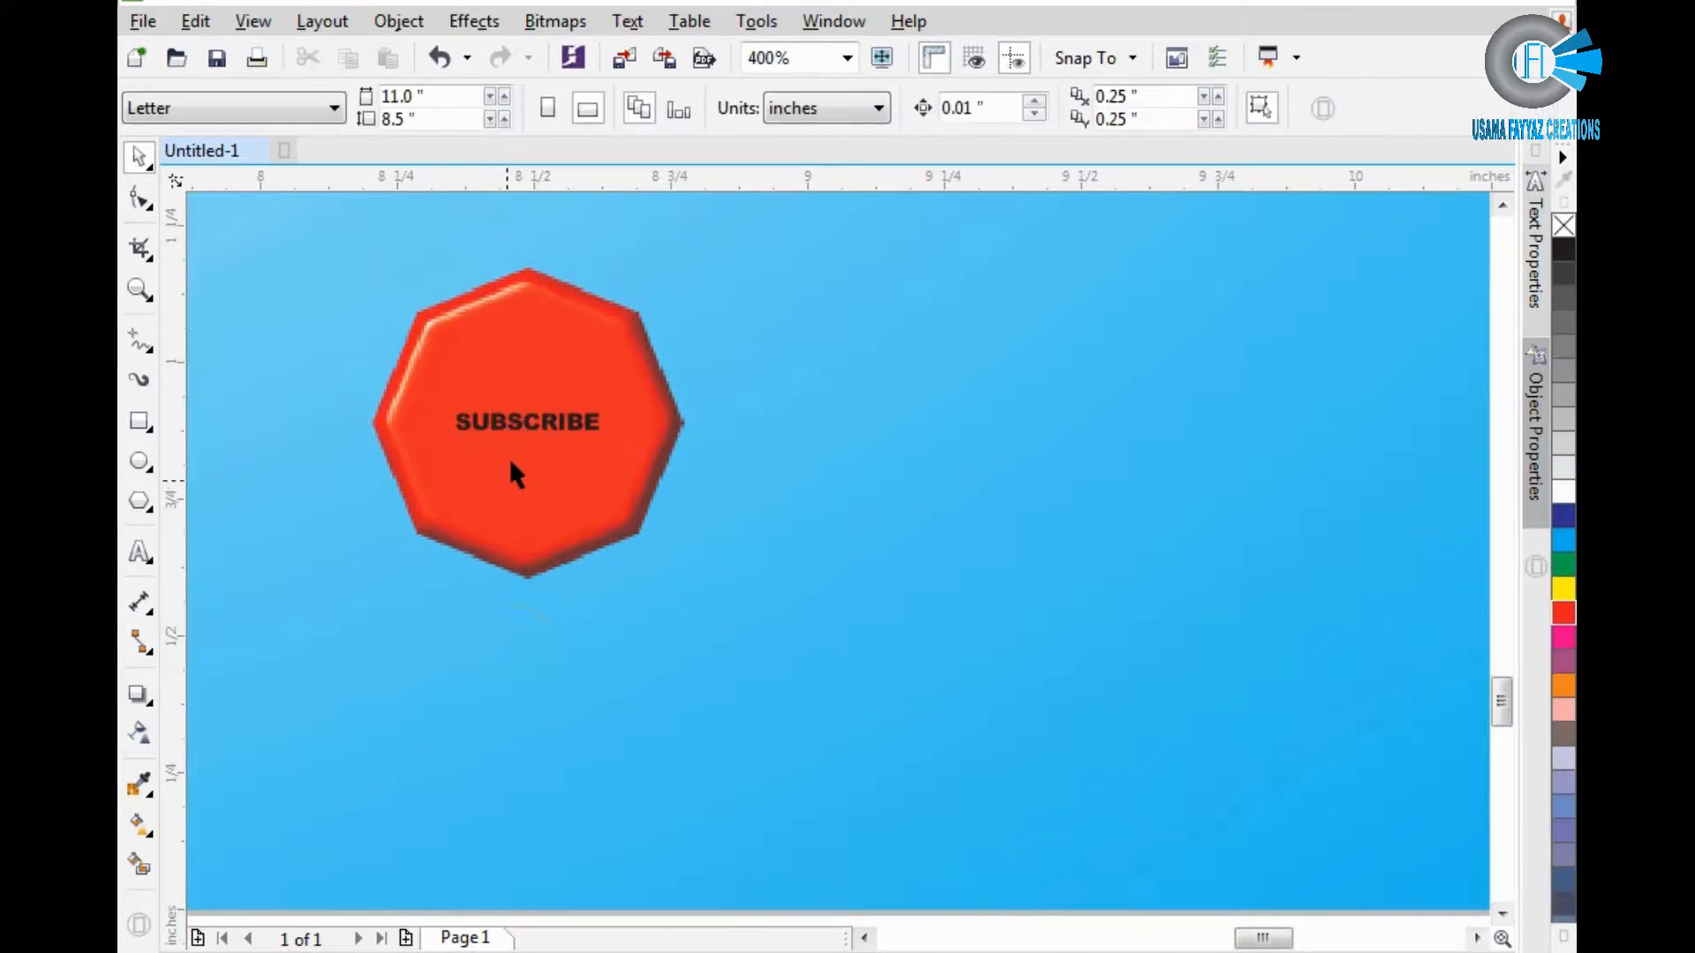
Enlarge the SUBSCRIBE text from its center to about 0.38 inches wide.
{"action": "scroll", "coordinate": [510, 458], "scroll_direction": "up", "scroll_amount": 2}
{"action": "left_click", "coordinate": [579, 340]}
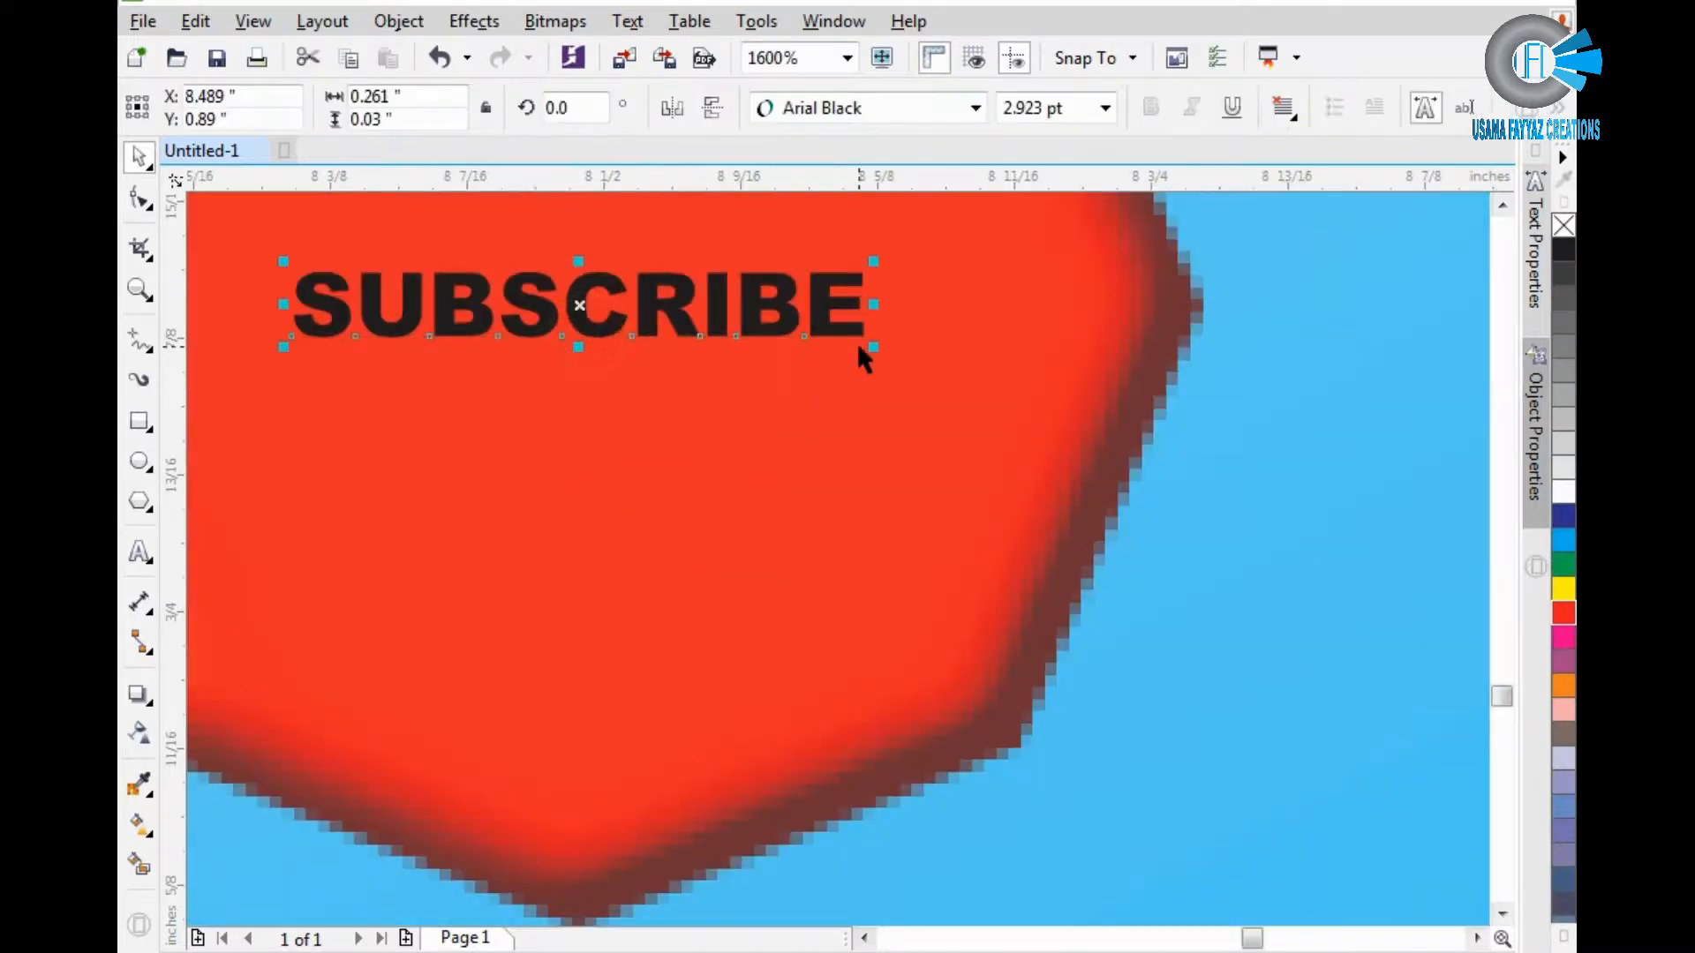
{"action": "left_click_drag", "start_coordinate": [871, 349], "coordinate": [988, 426]}
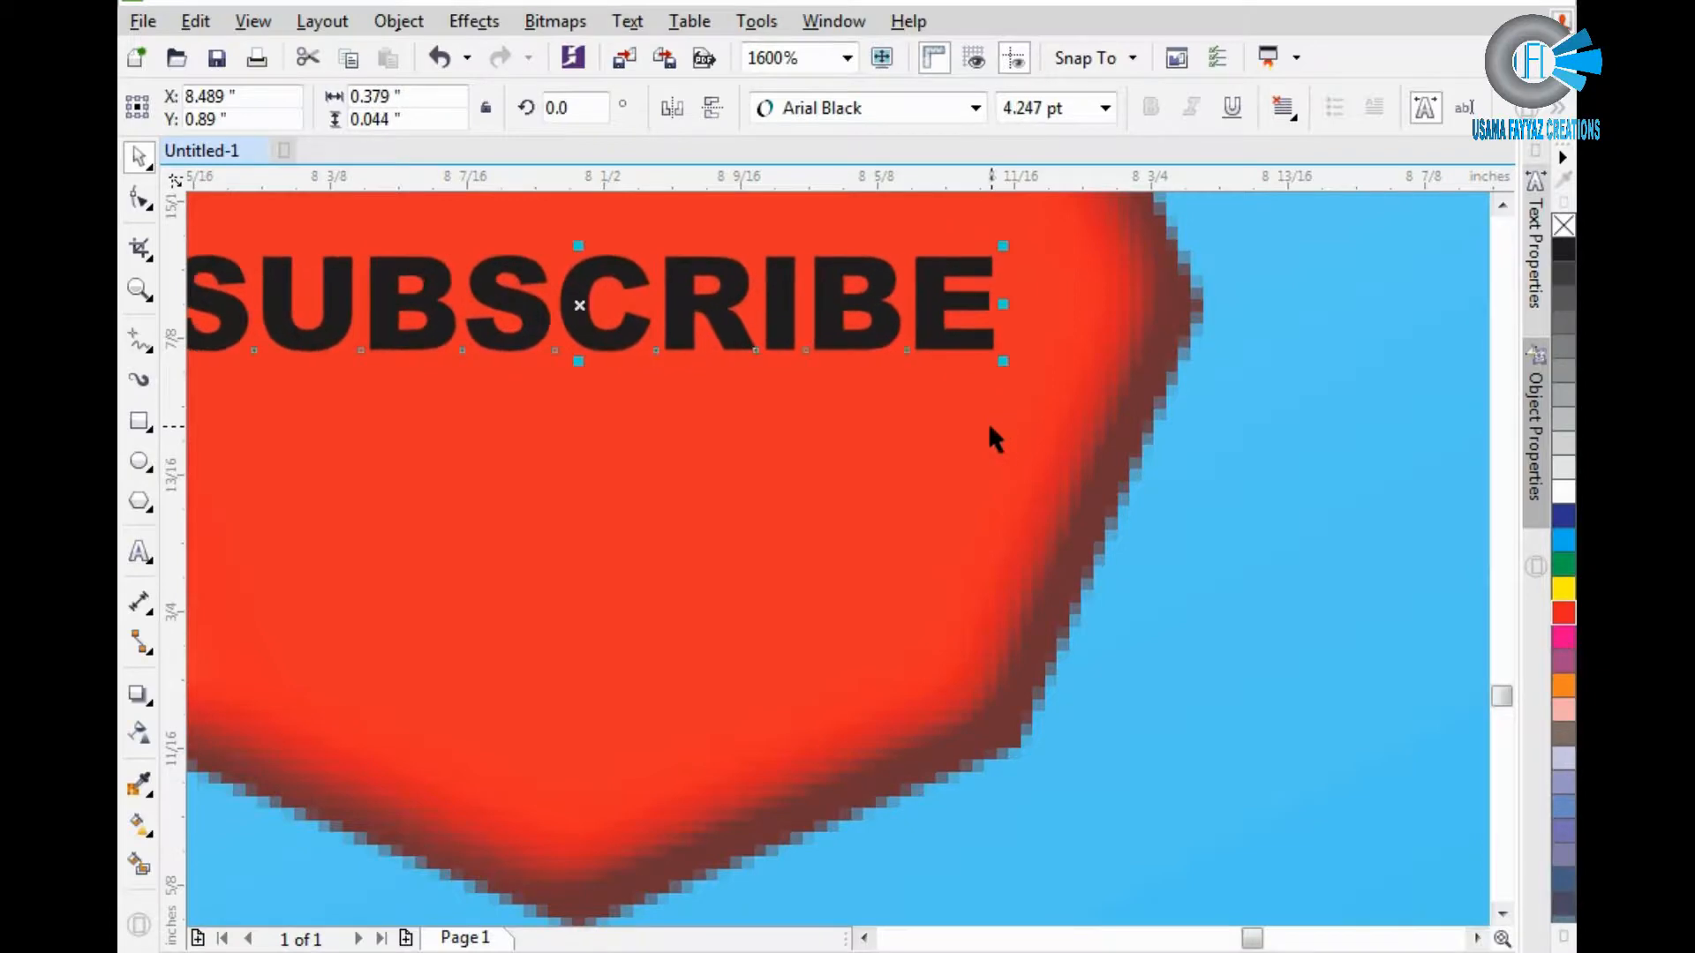
{"action": "scroll", "coordinate": [989, 425], "scroll_direction": "down", "scroll_amount": 1}
{"action": "scroll", "coordinate": [877, 310], "scroll_direction": "up", "scroll_amount": 1}
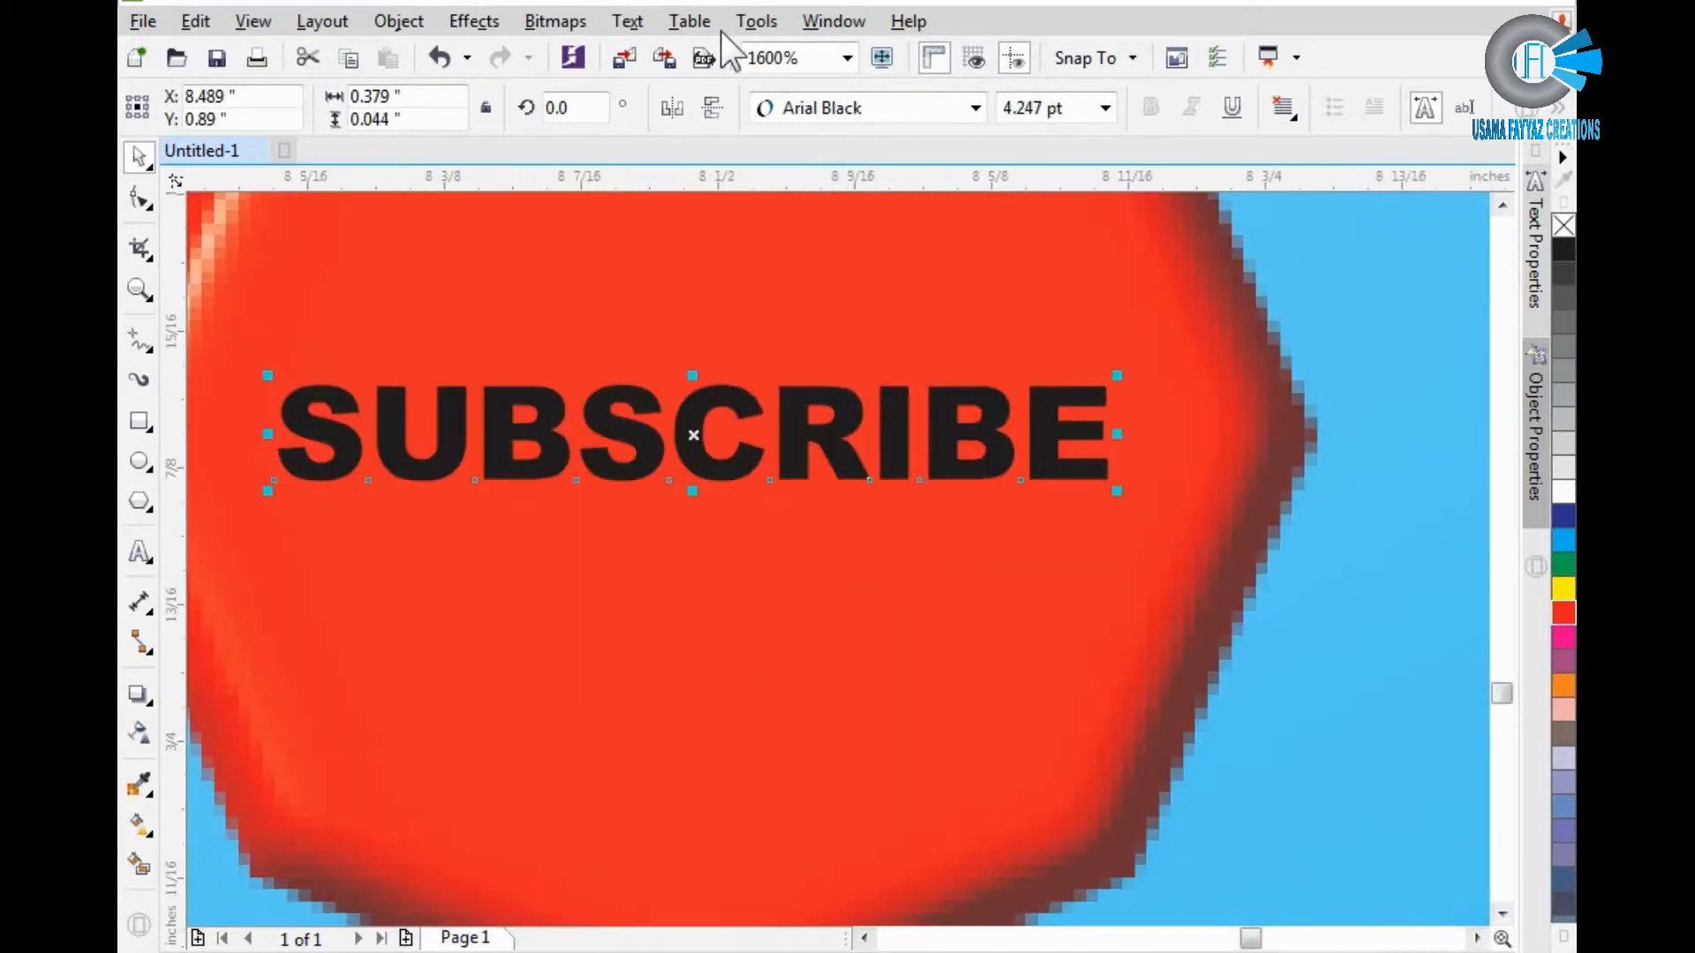
Try converting the SUBSCRIBE text to a bitmap with the preset settings and undo the conversion.
{"action": "left_click", "coordinate": [570, 21]}
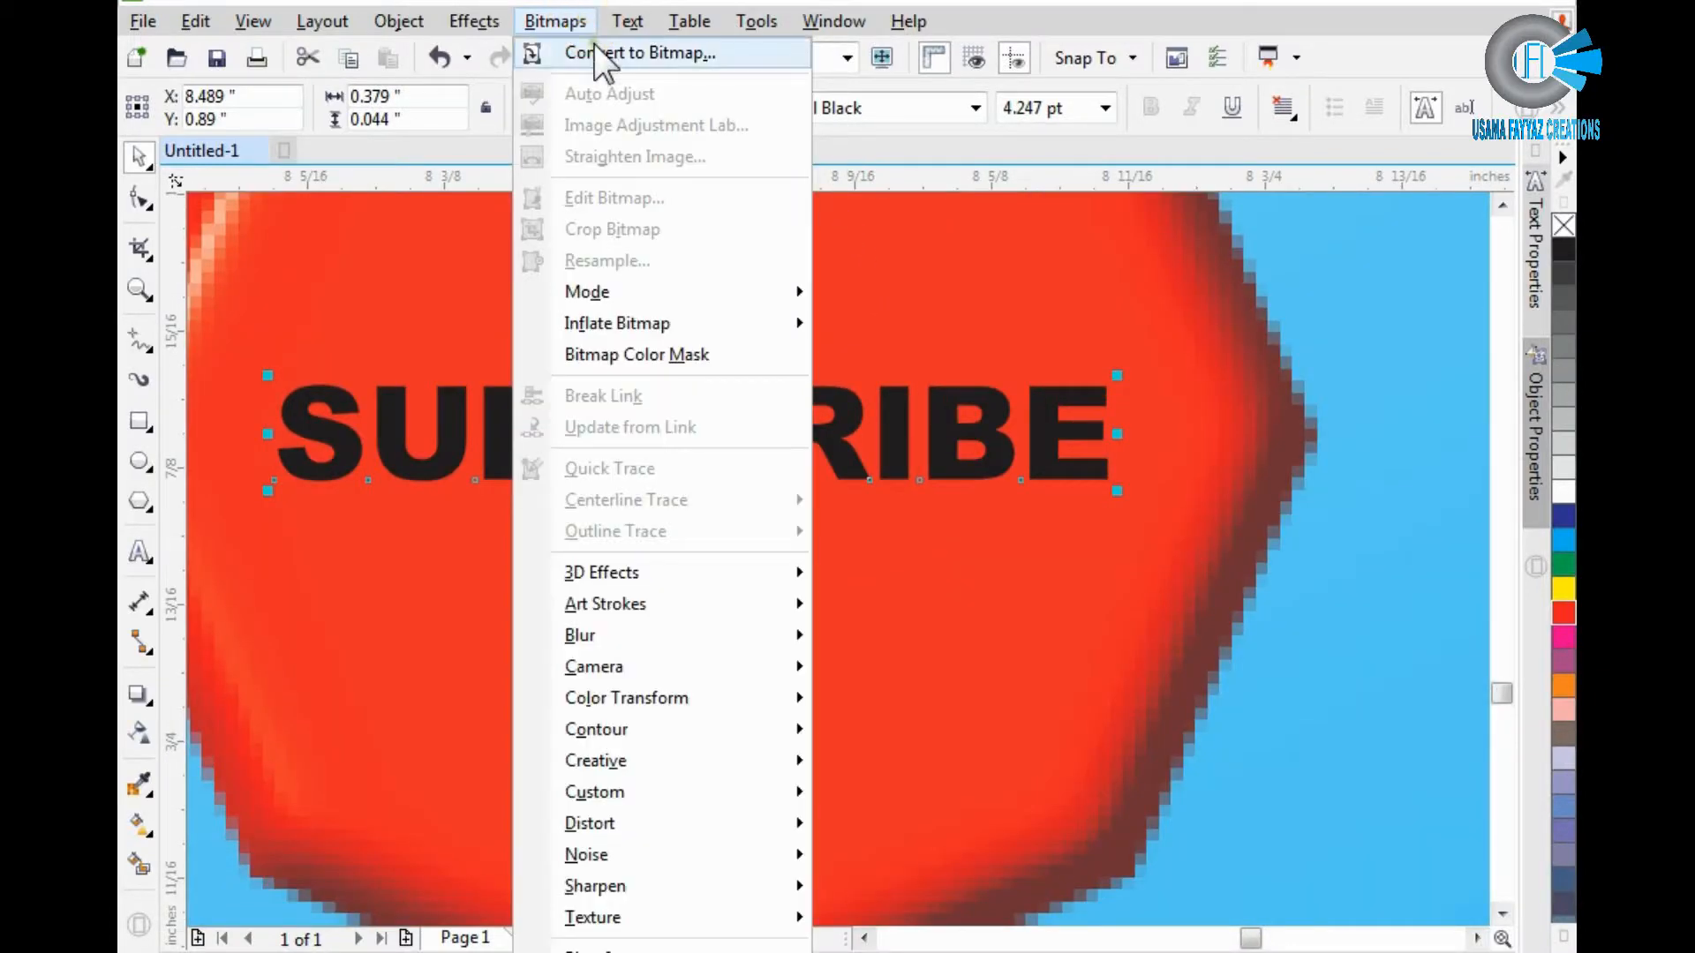
{"action": "left_click", "coordinate": [605, 49]}
{"action": "key", "text": "Return"}
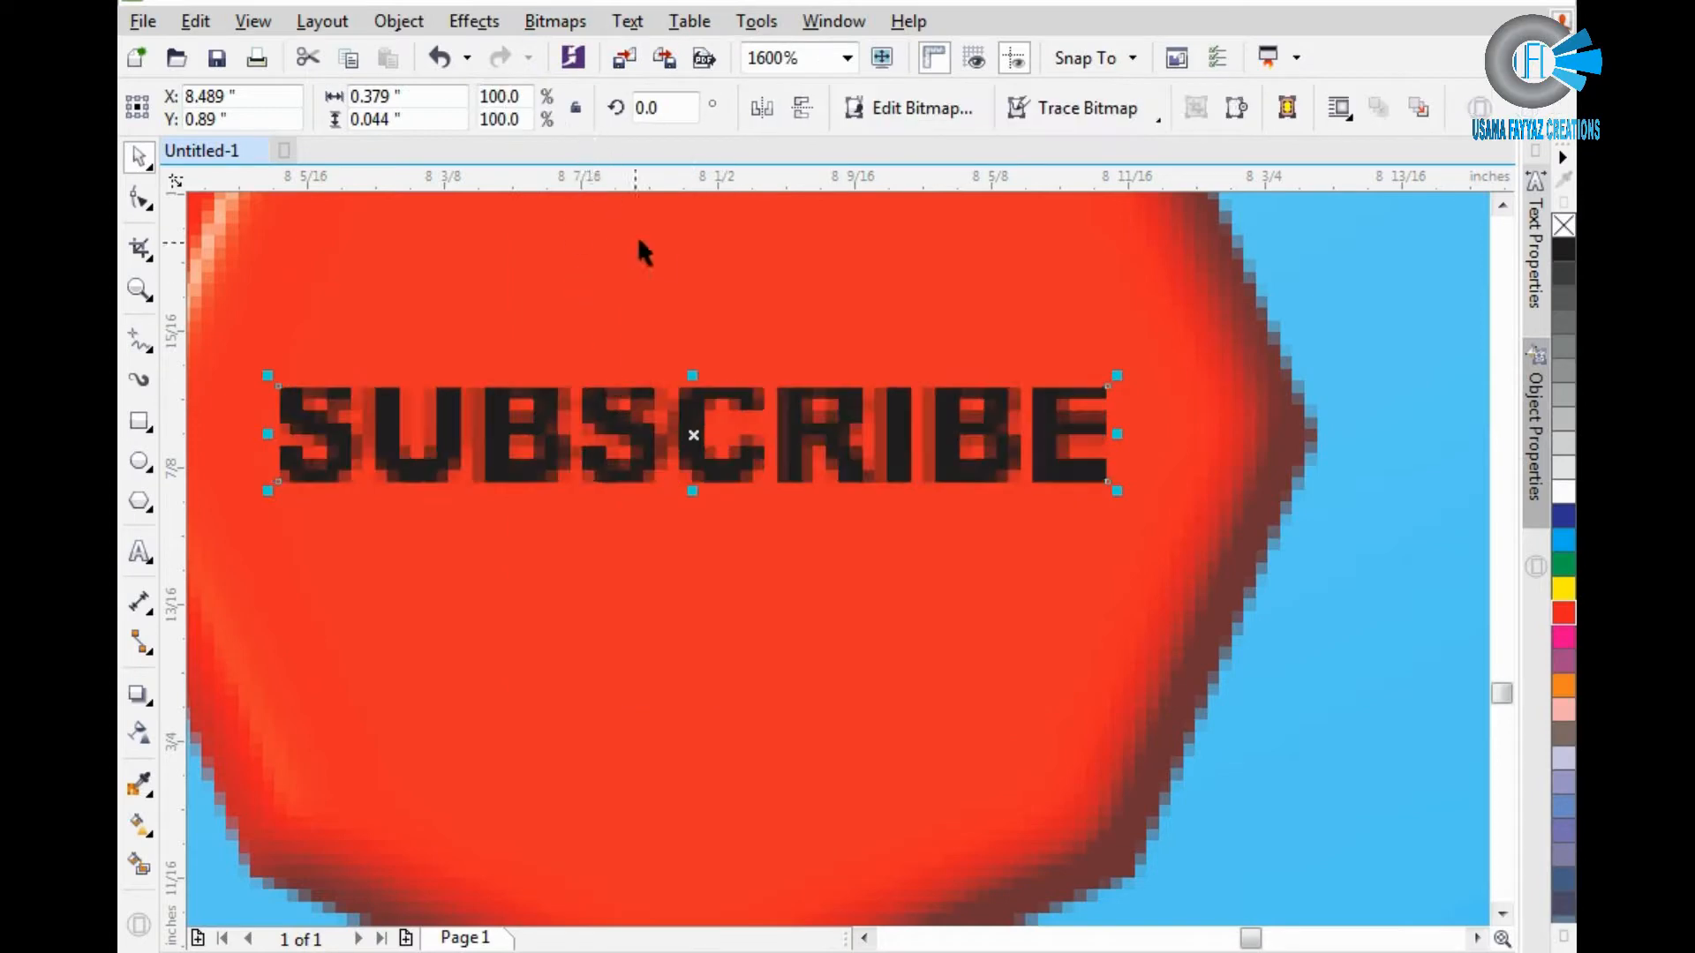
{"action": "key", "text": "ctrl+z"}
Try converting the SUBSCRIBE text to a 300 dpi bitmap with a transparent background and undo it.
{"action": "left_click", "coordinate": [555, 22]}
{"action": "left_click", "coordinate": [622, 56]}
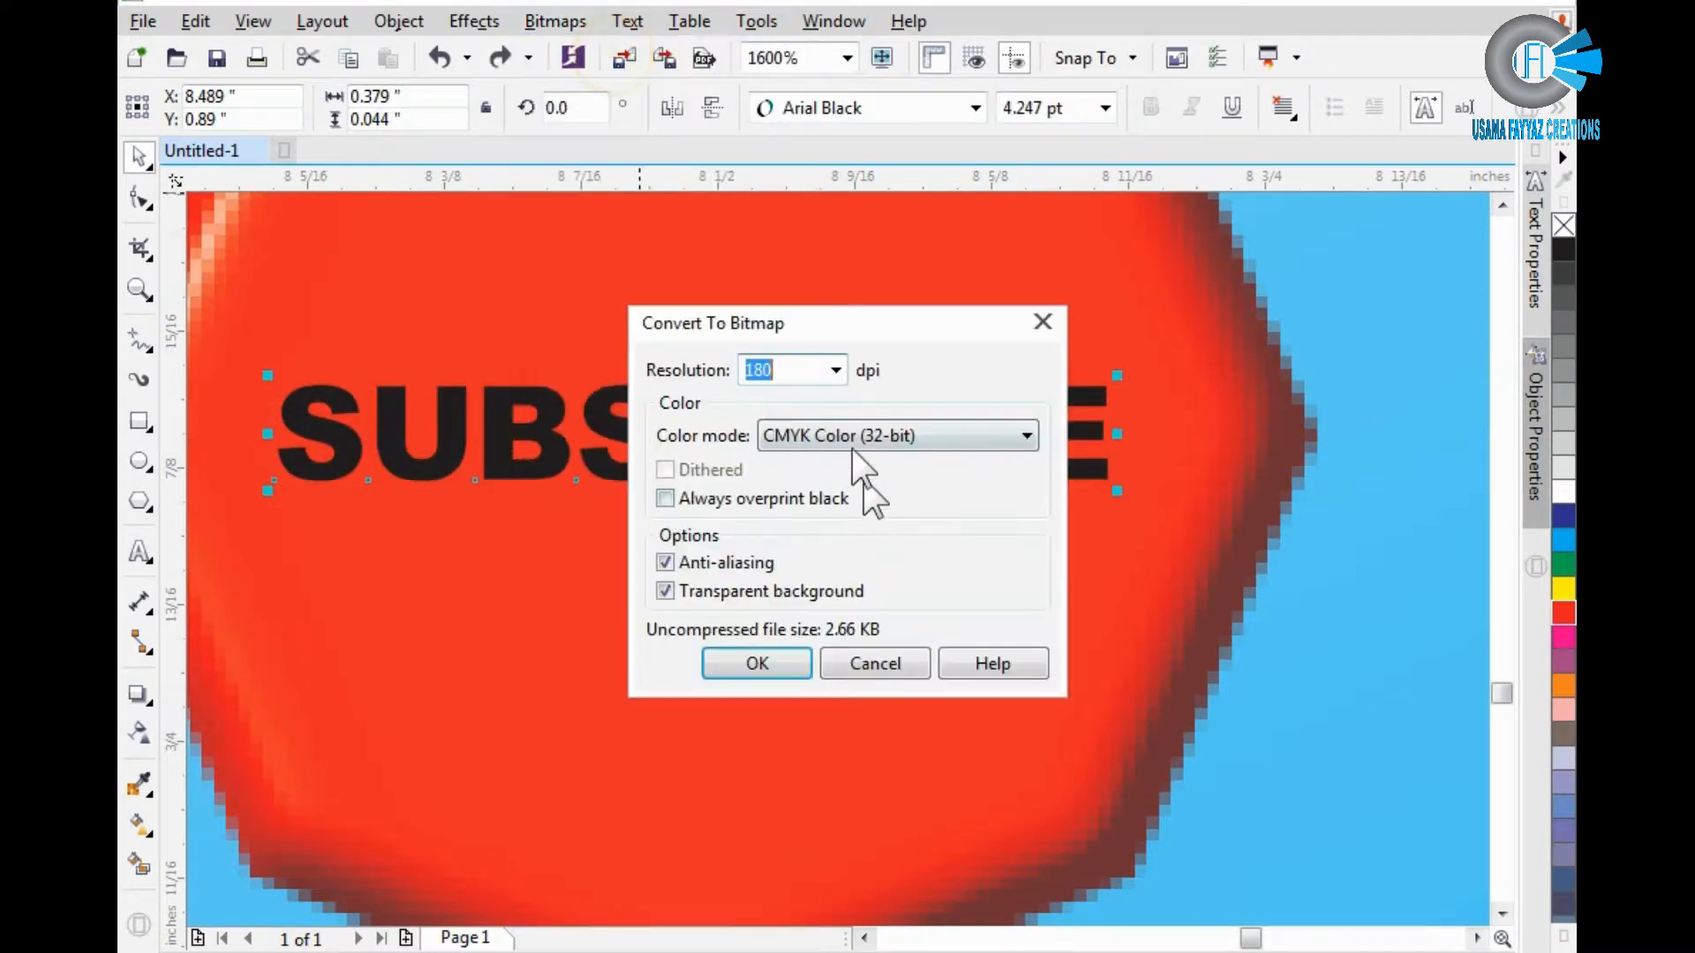
{"action": "type", "text": "300"}
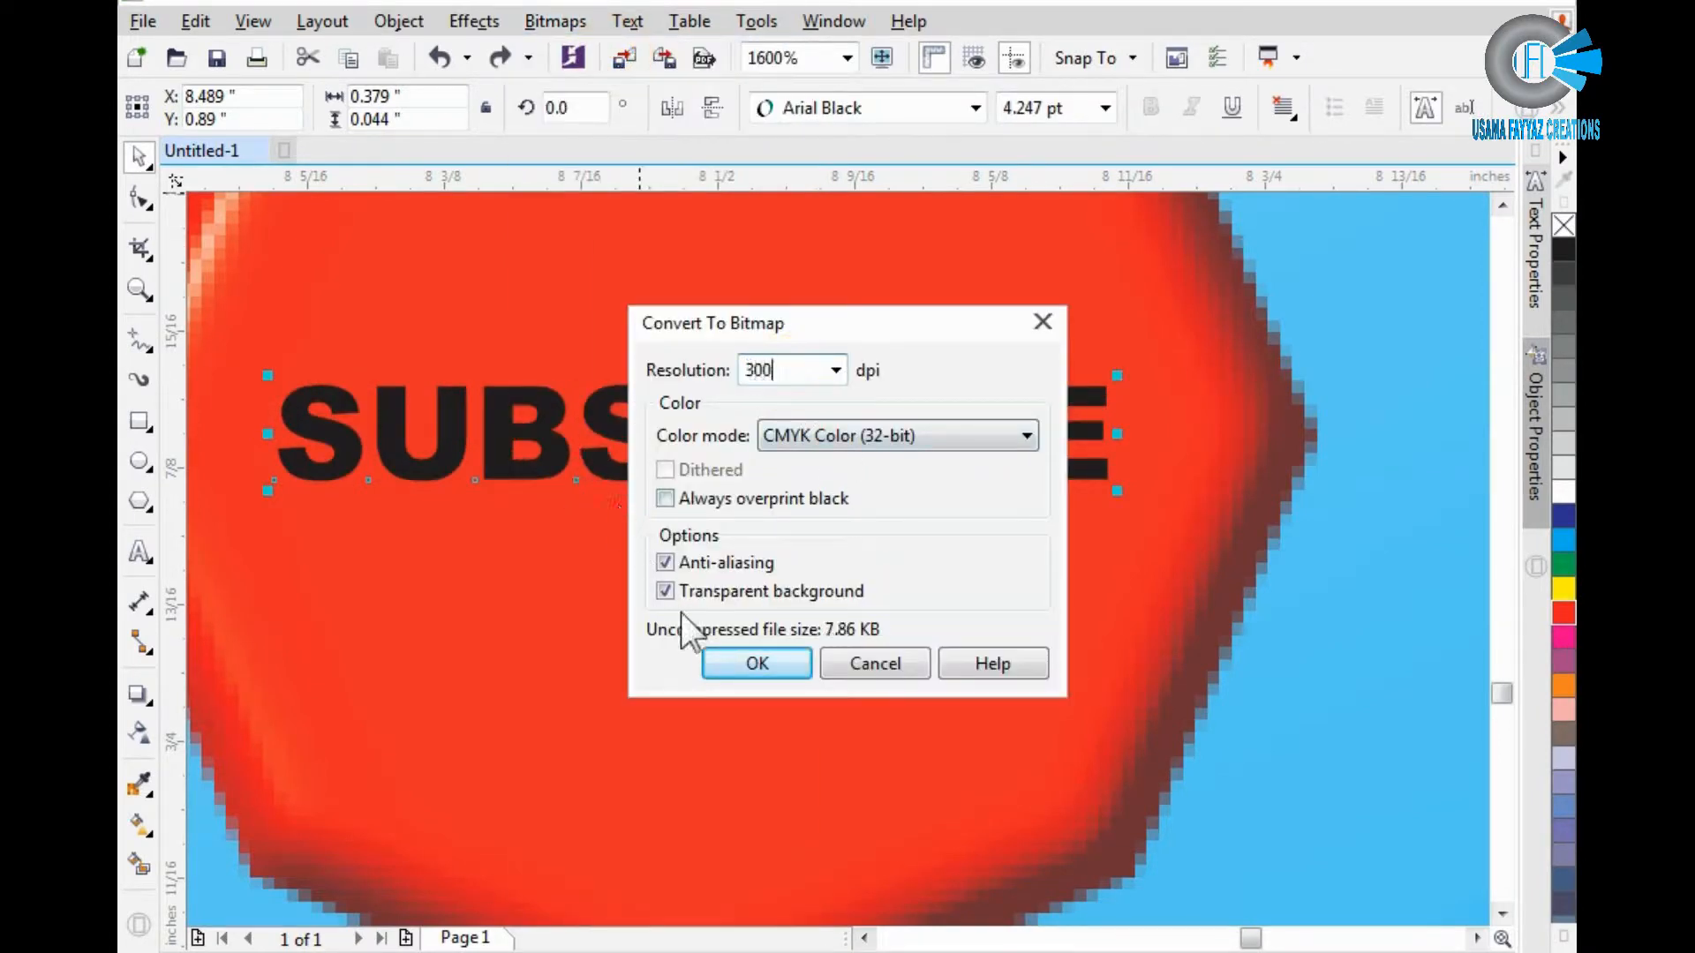
{"action": "left_click", "coordinate": [728, 662]}
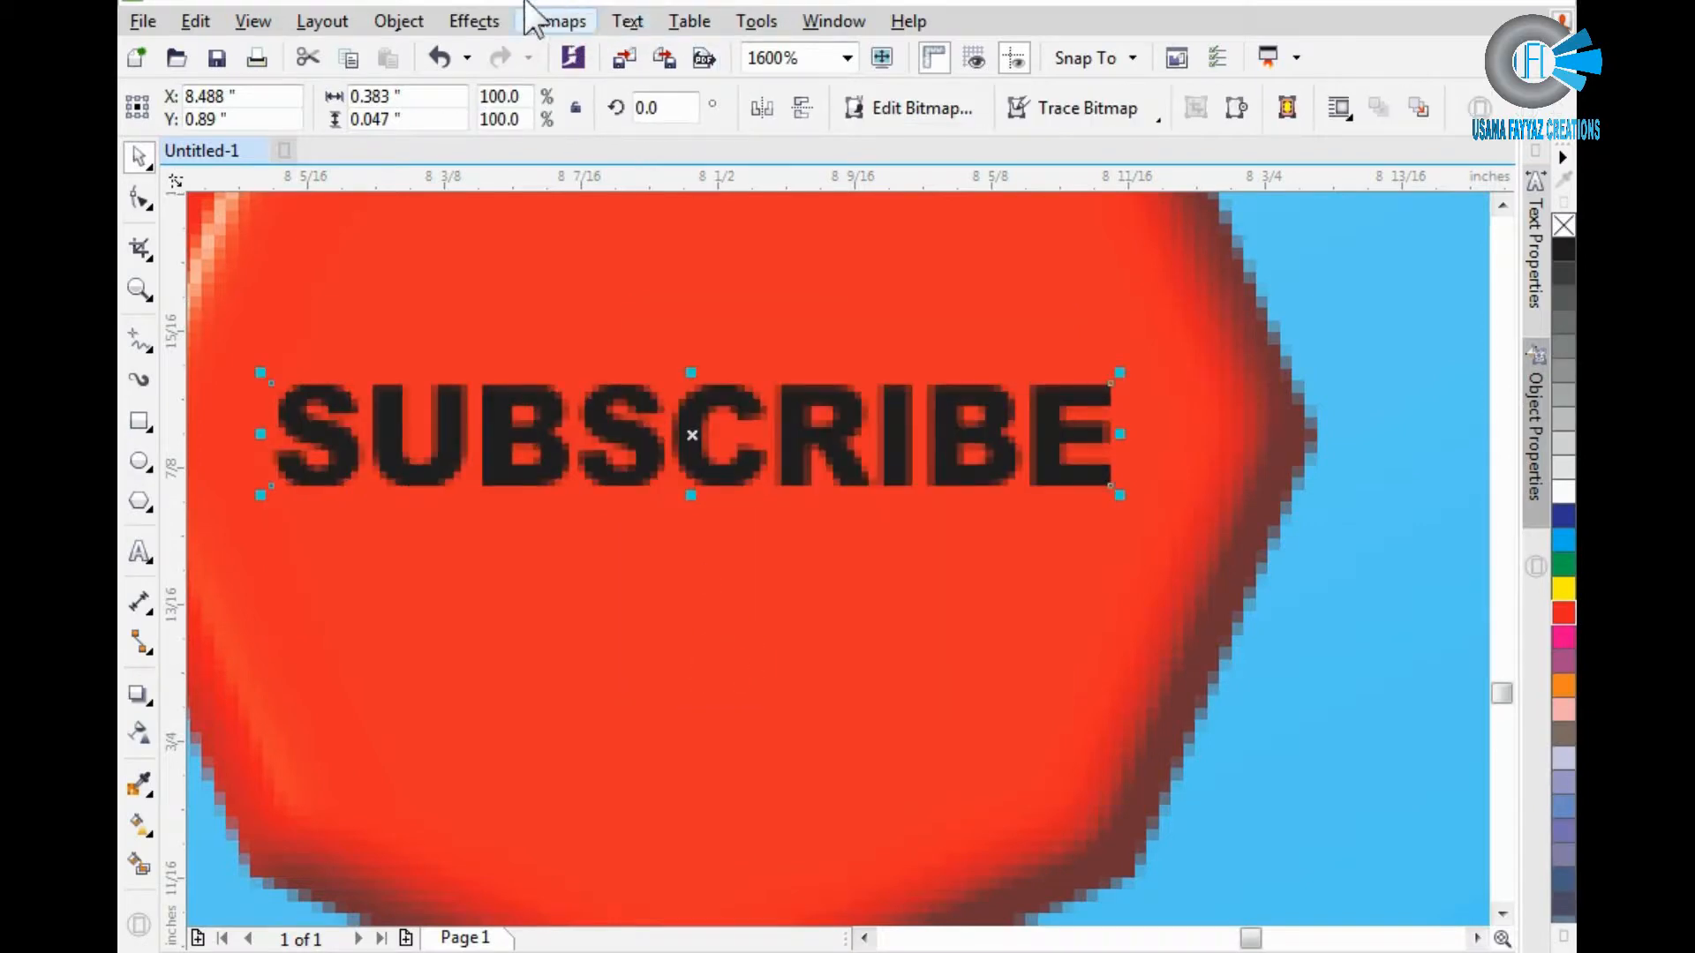
{"action": "key", "text": "ctrl+z"}
Convert the SUBSCRIBE text to a 500 dpi CMYK bitmap with anti-aliasing and a transparent background.
{"action": "left_click", "coordinate": [555, 21]}
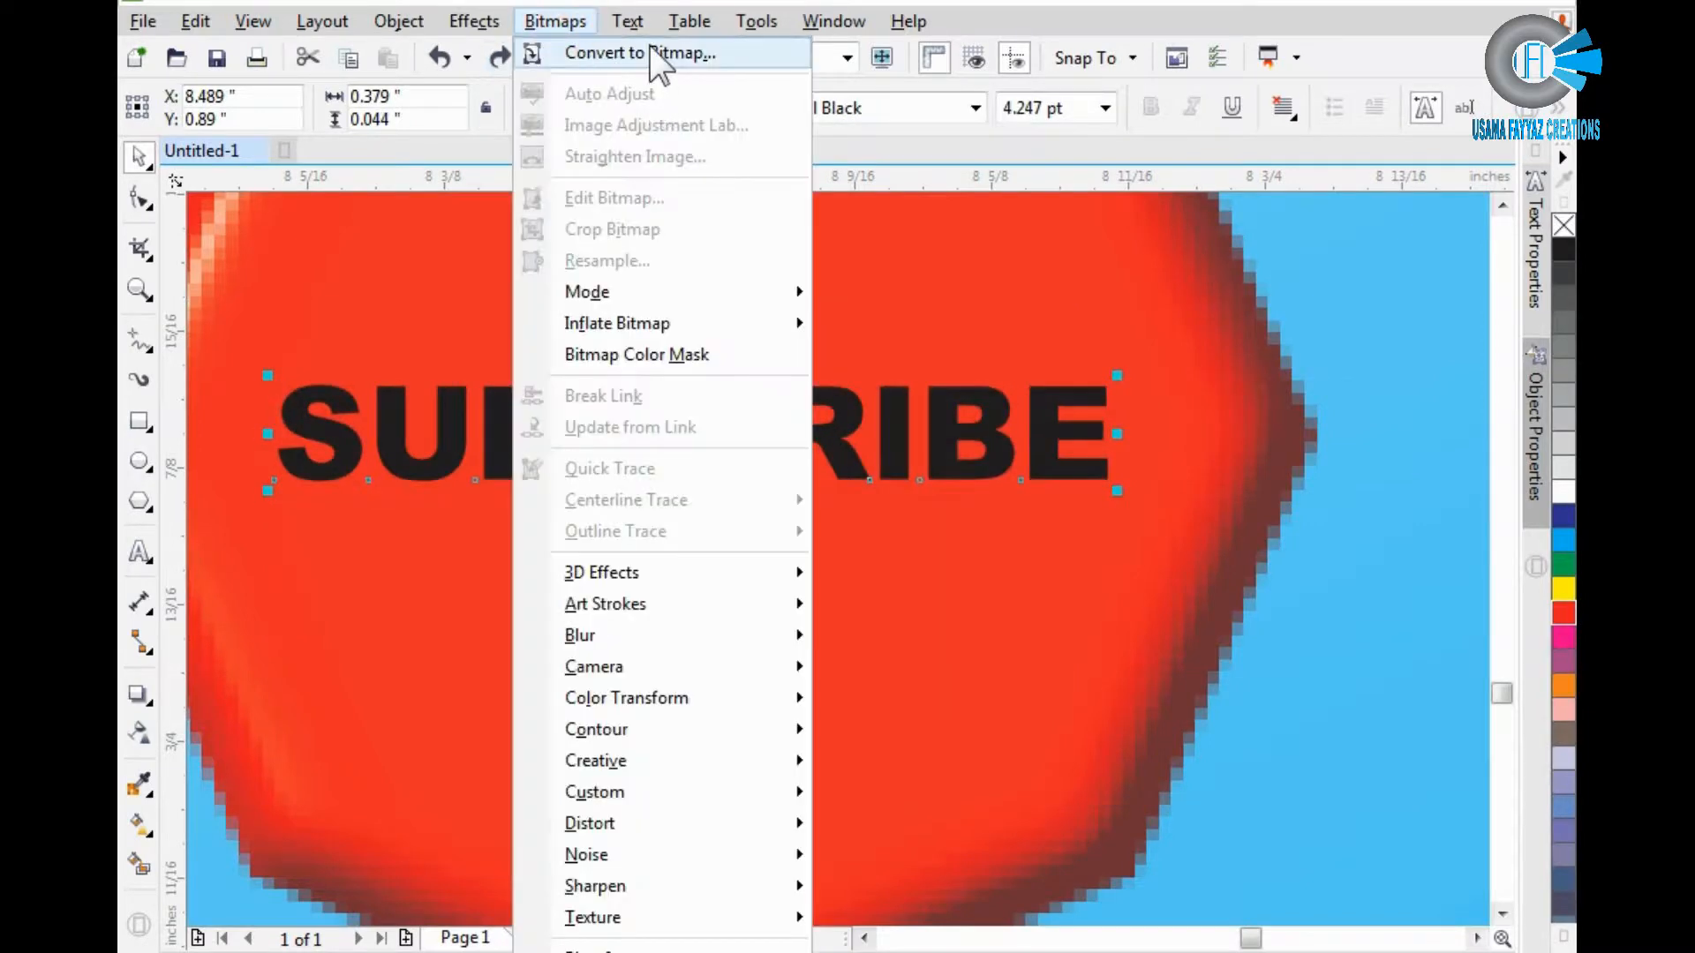
{"action": "left_click", "coordinate": [650, 55]}
{"action": "type", "text": "500"}
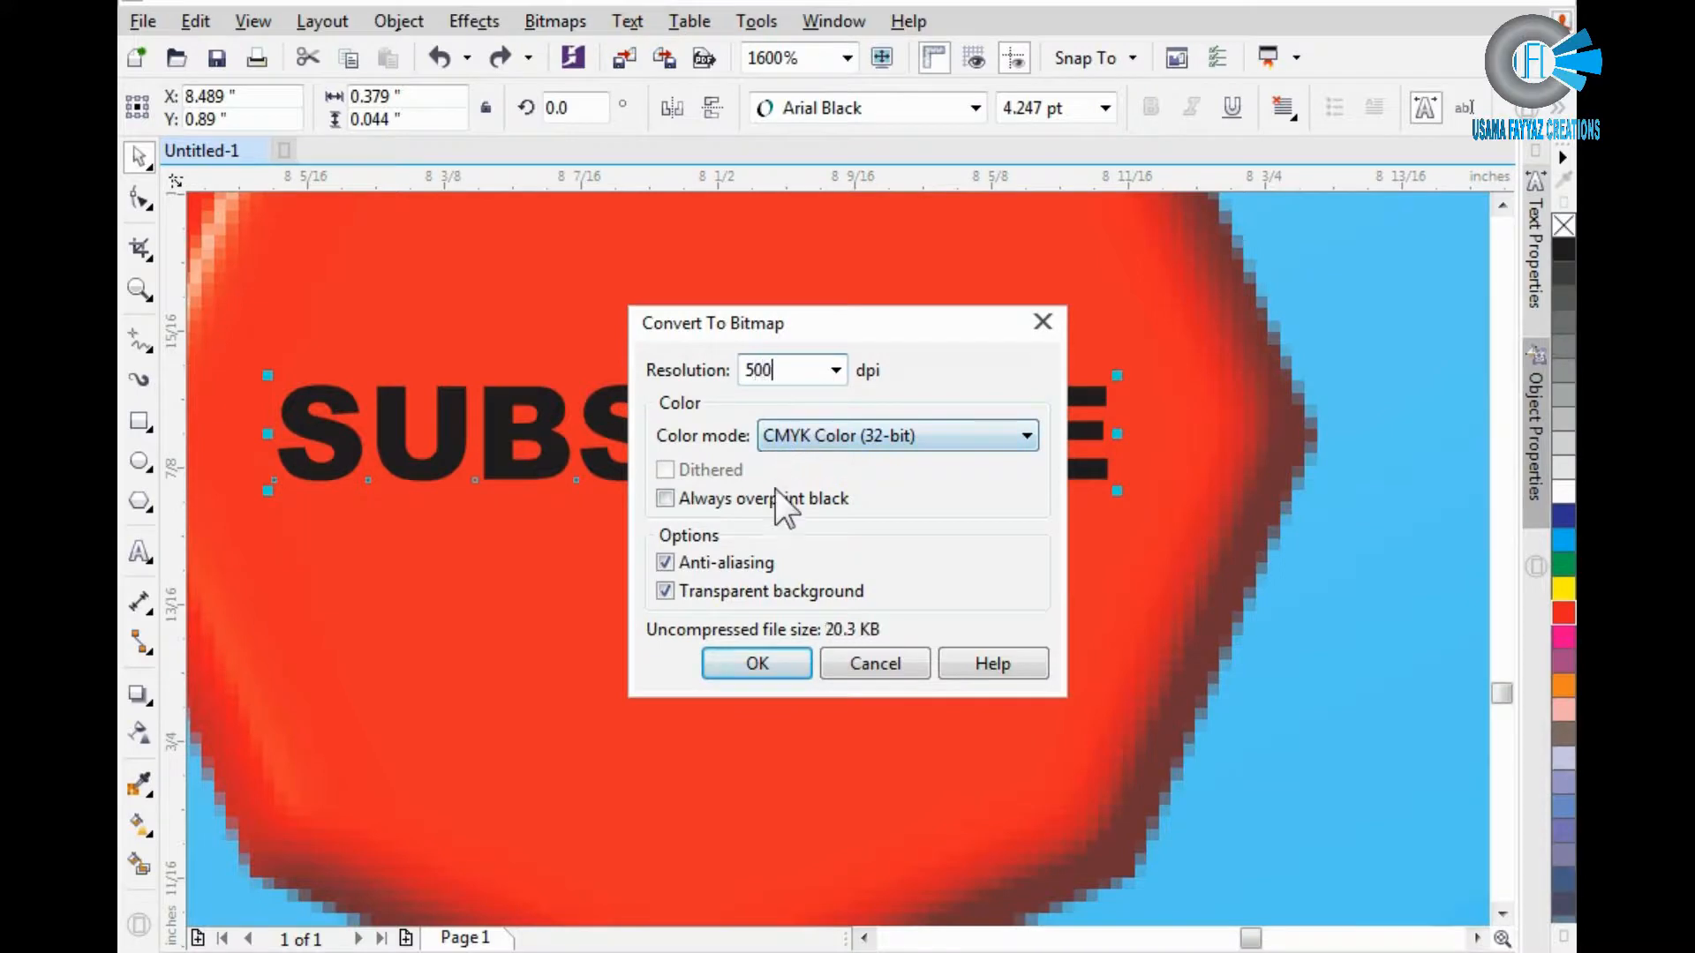
{"action": "left_click", "coordinate": [757, 662]}
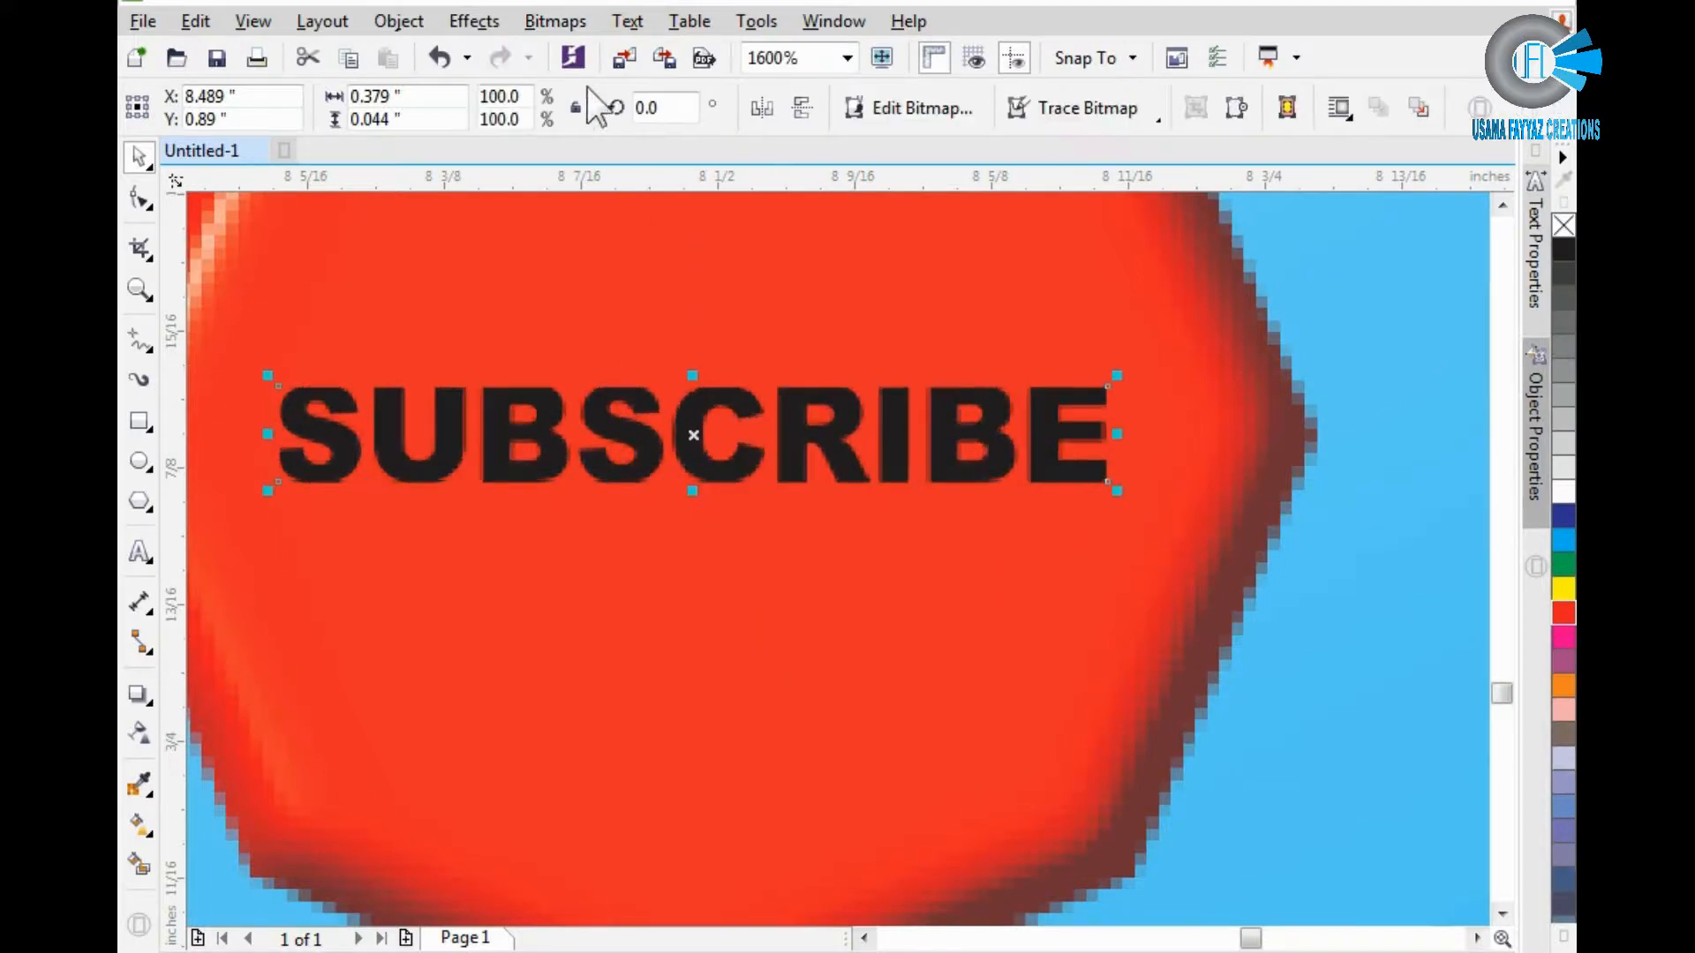
Start the Plastic texture on the SUBSCRIBE bitmap and set the light direction to 336.
{"action": "left_click", "coordinate": [555, 21]}
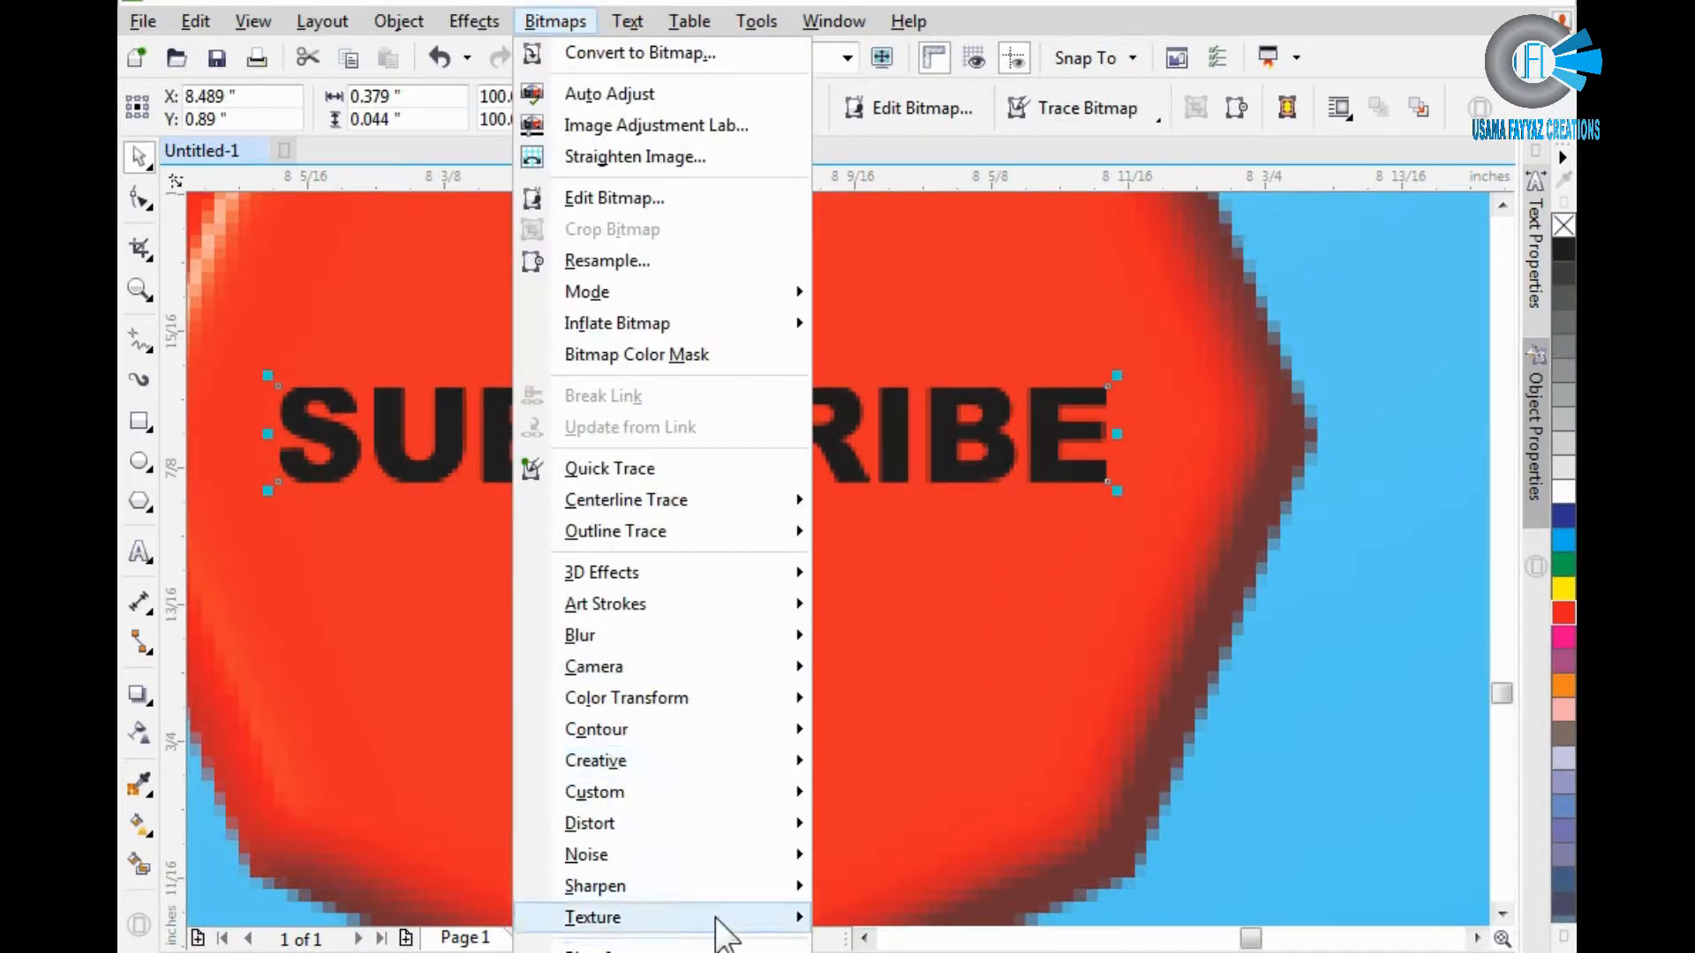
{"action": "mouse_move", "coordinate": [733, 918]}
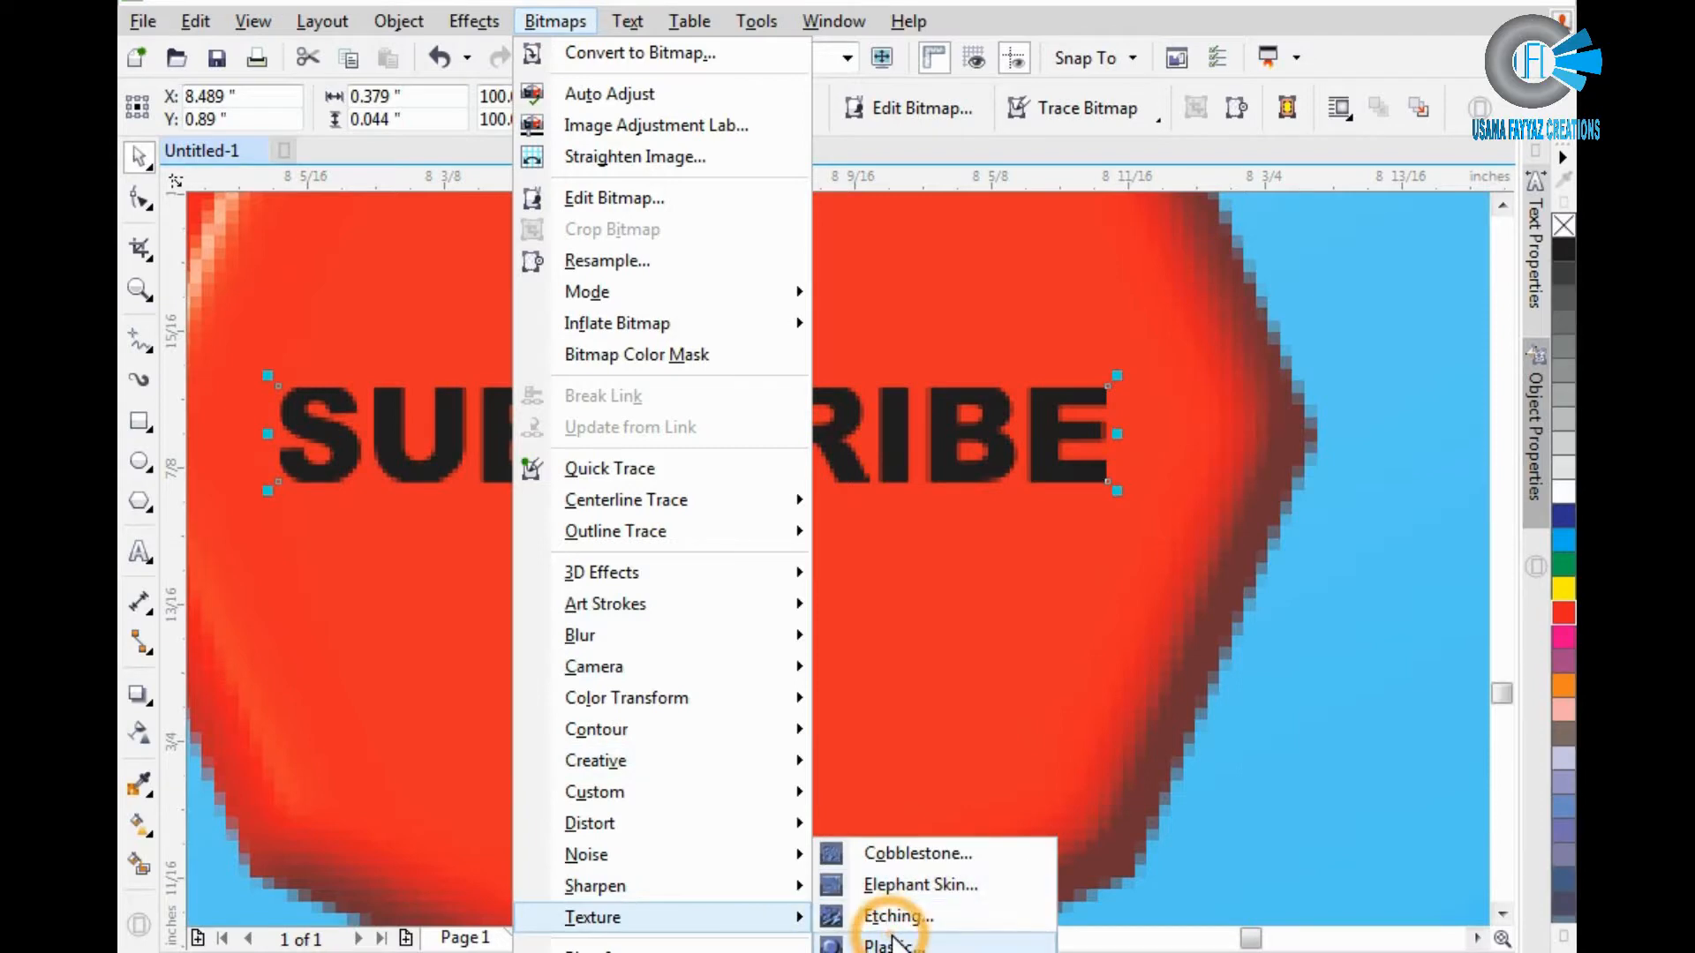
{"action": "left_click", "coordinate": [893, 942]}
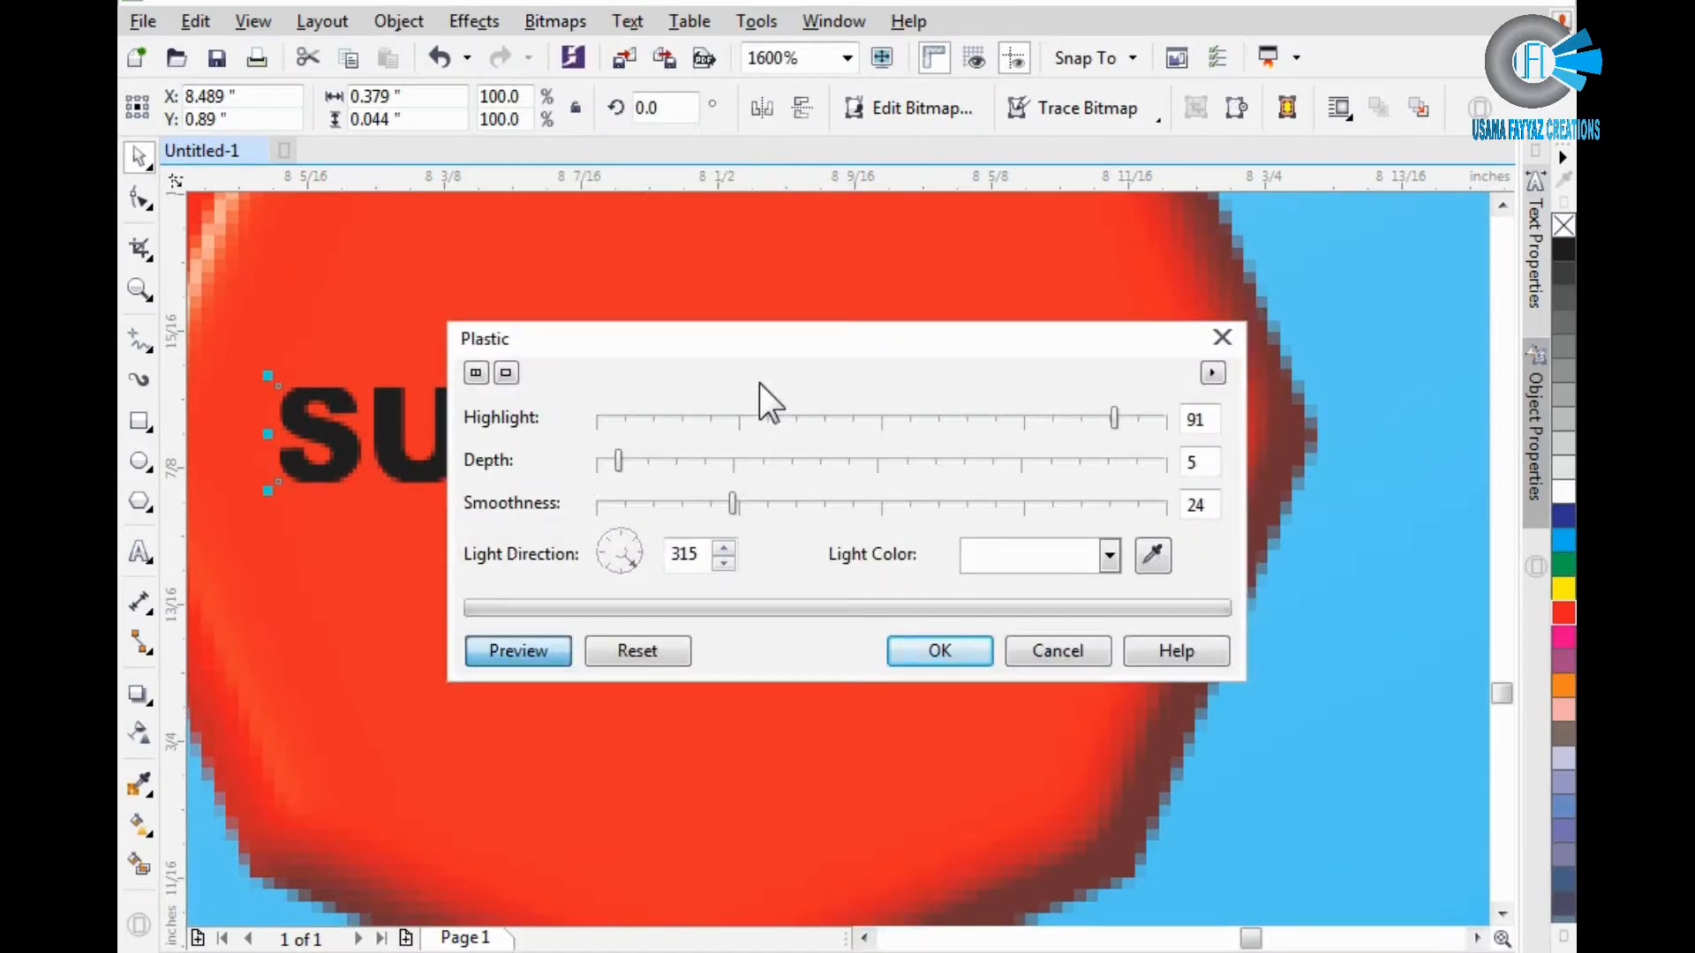
{"action": "left_click_drag", "start_coordinate": [807, 353], "coordinate": [975, 483]}
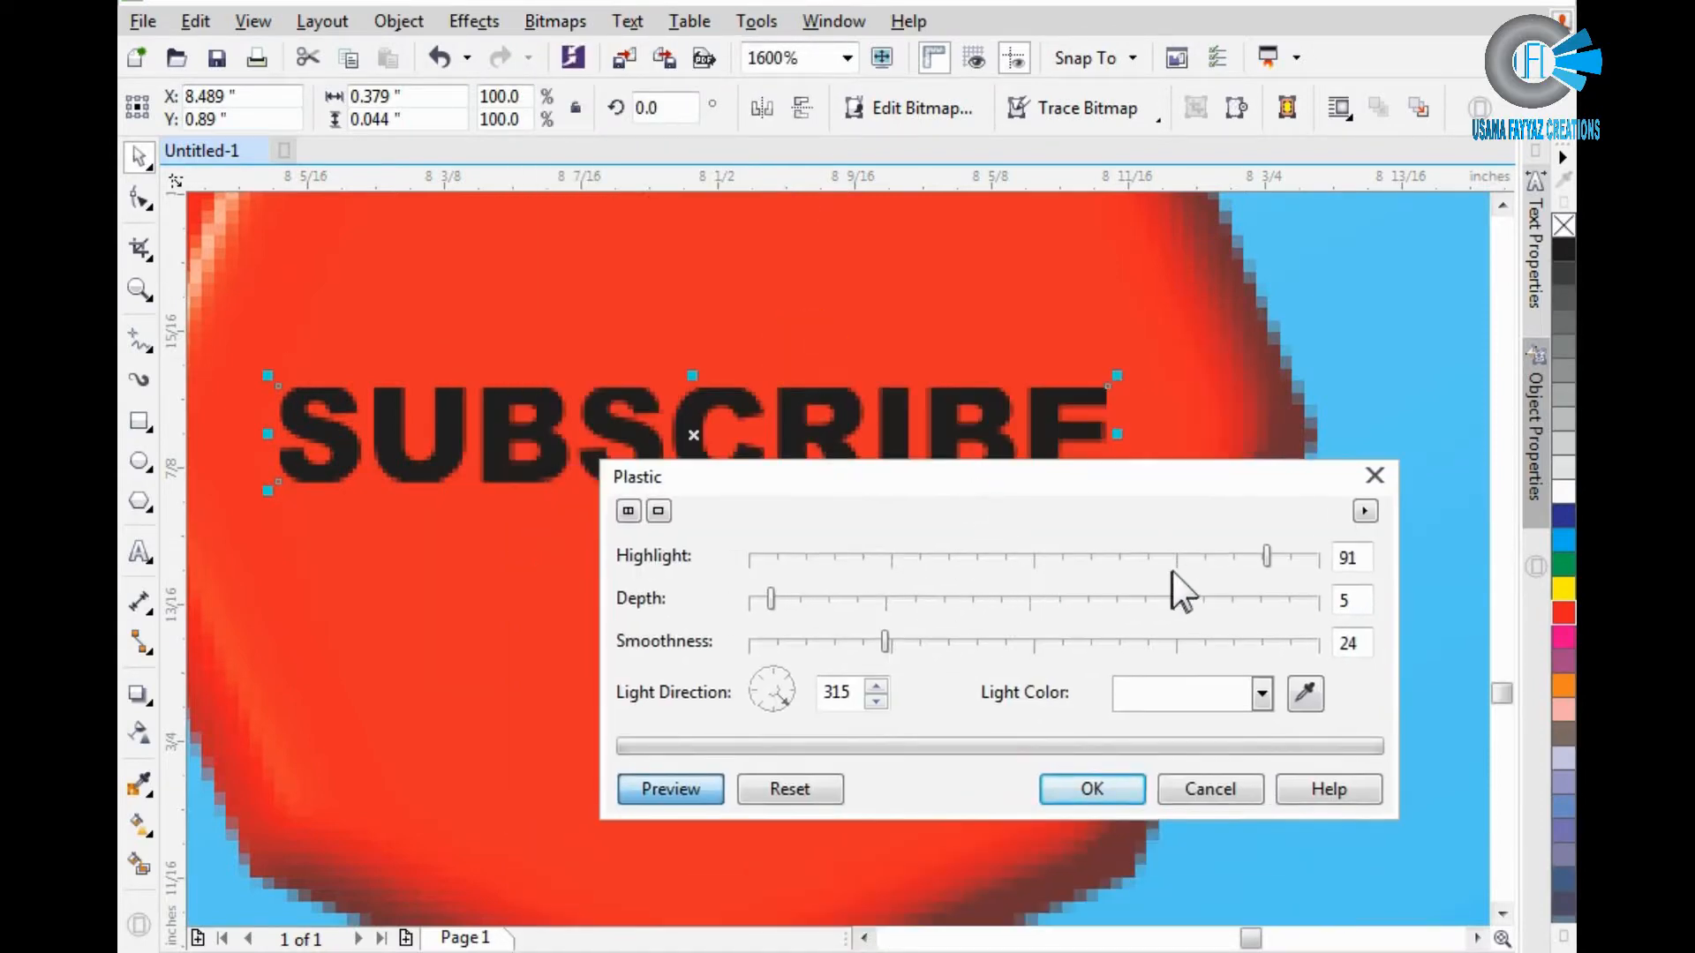
{"action": "left_click", "coordinate": [804, 676]}
{"action": "left_click", "coordinate": [794, 704]}
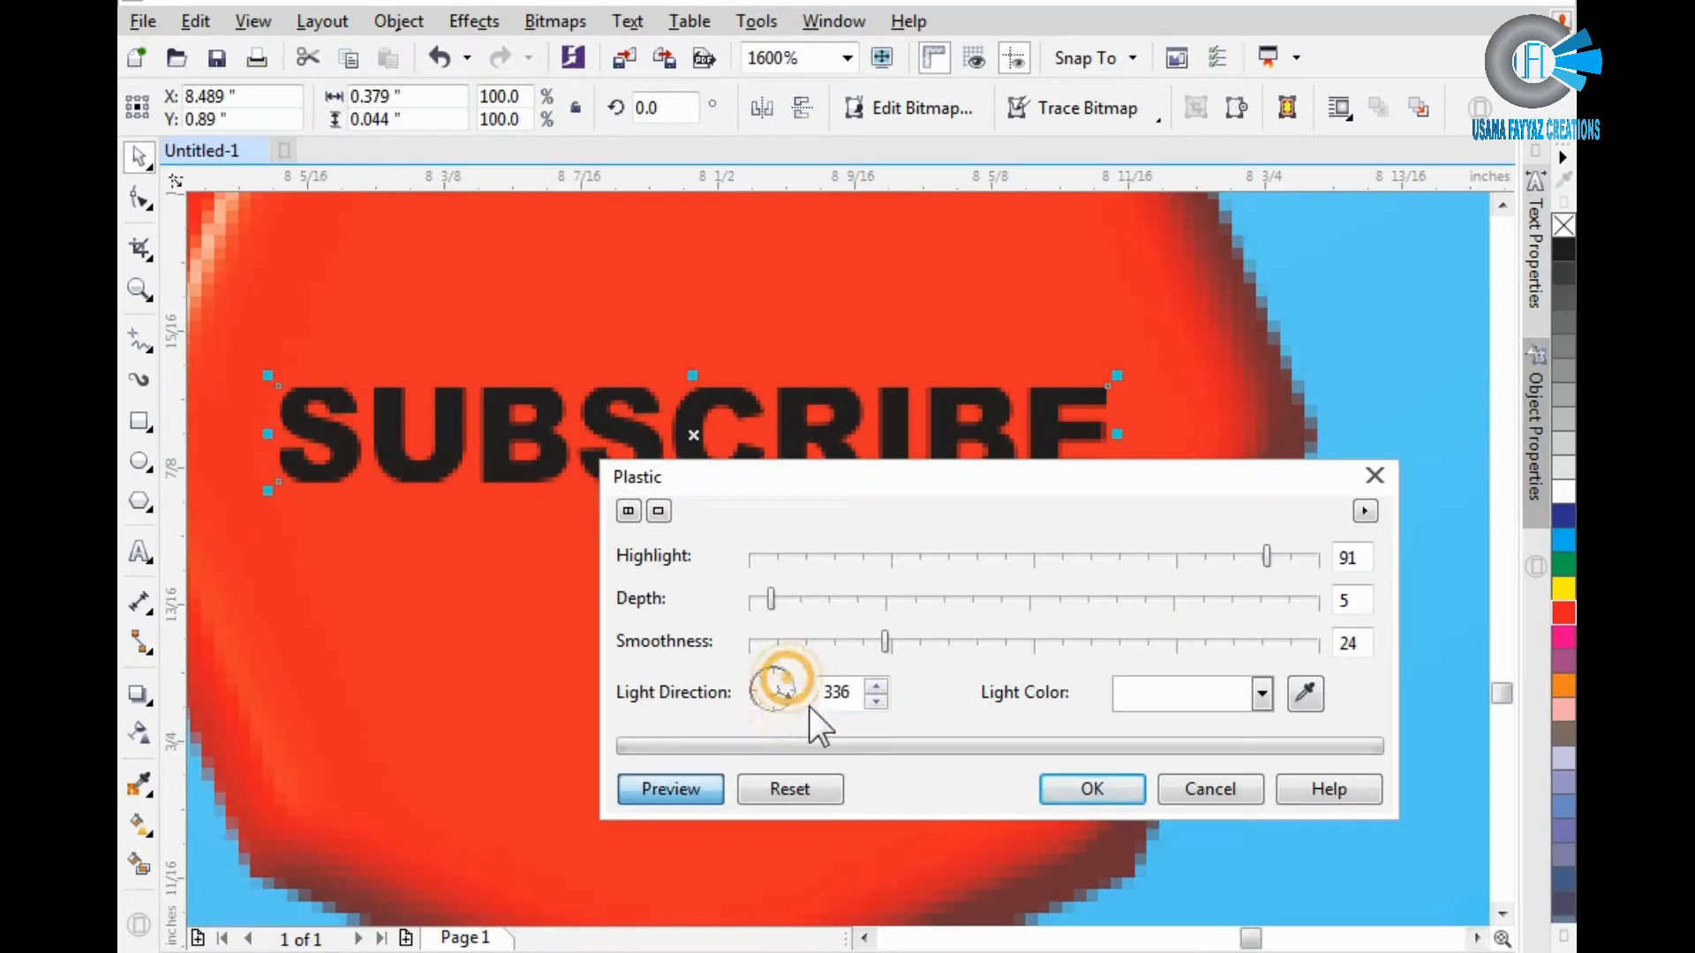